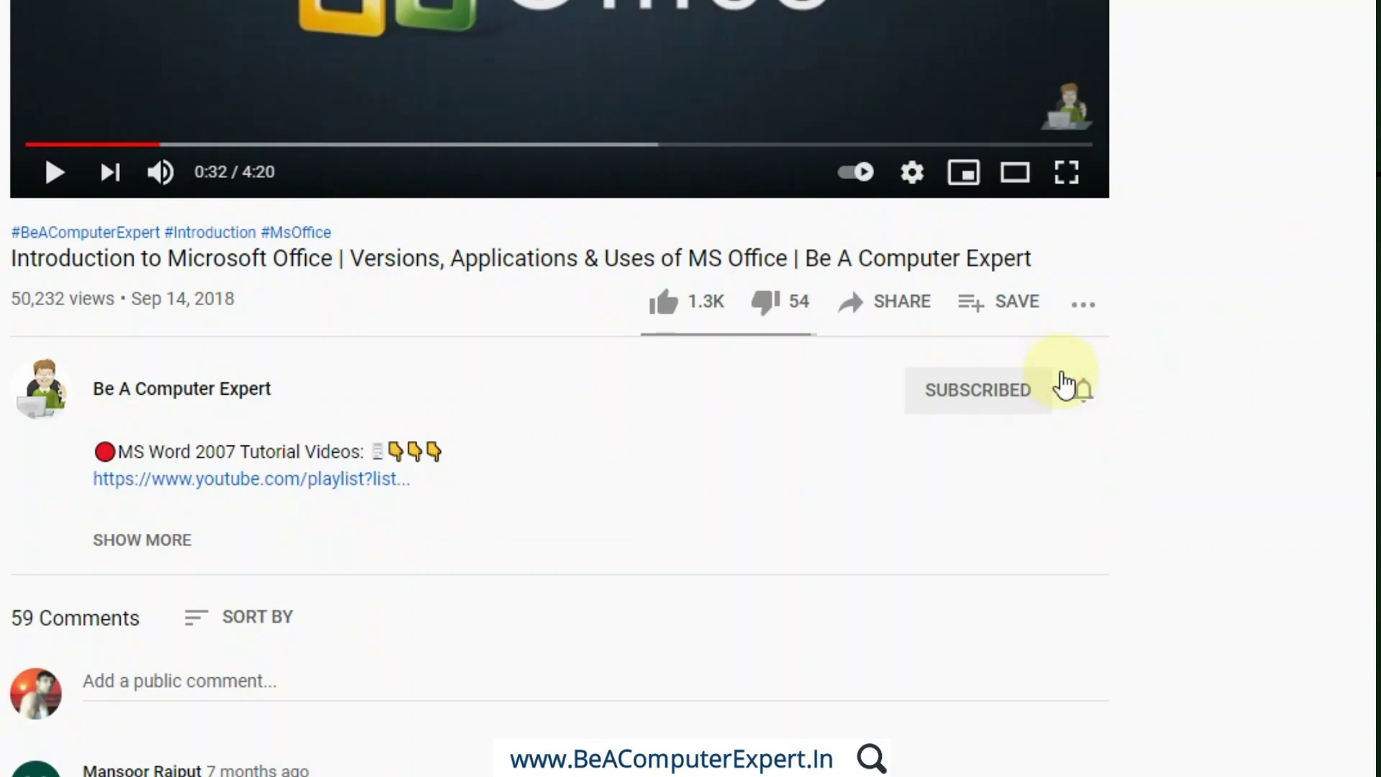
Set the notifications for the Be A Computer Expert channel to All
{"action": "left_click", "coordinate": [1083, 395]}
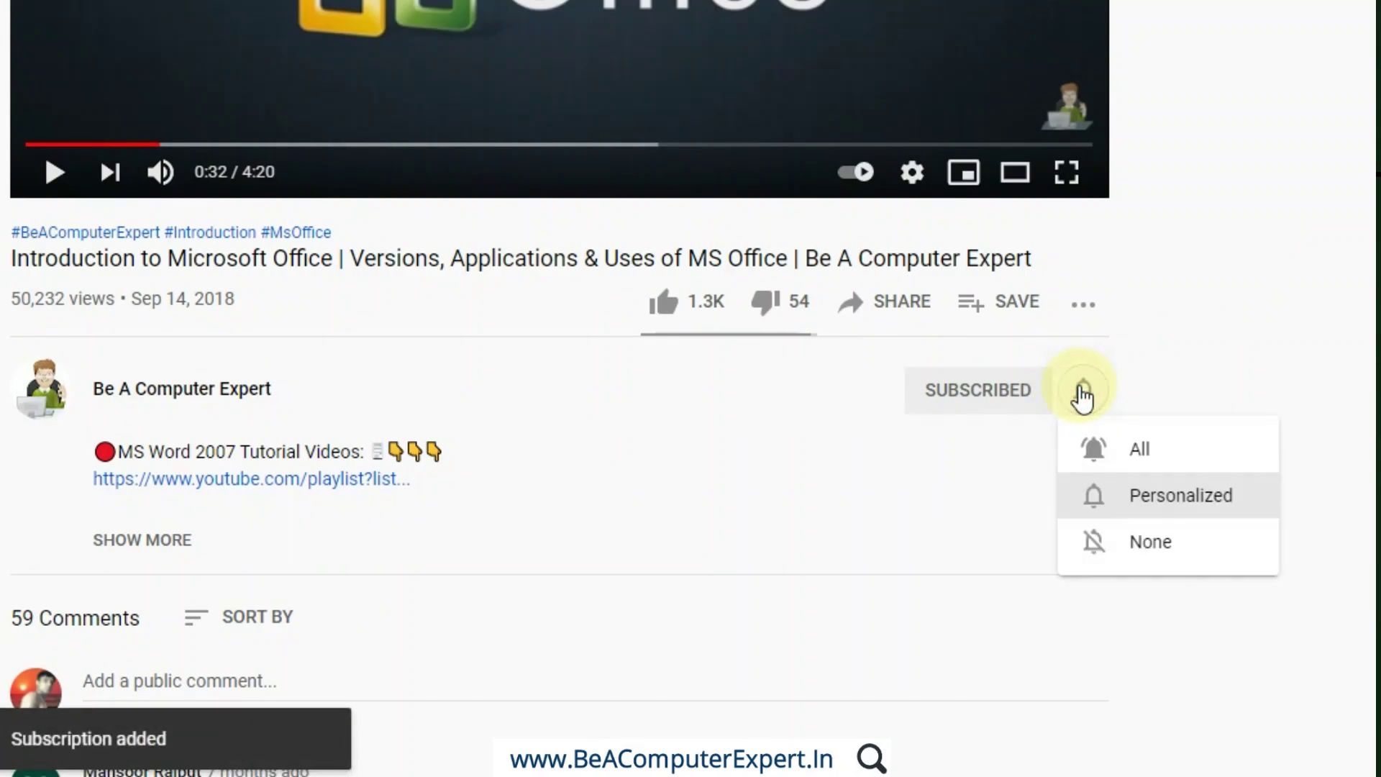
{"action": "left_click", "coordinate": [1105, 451]}
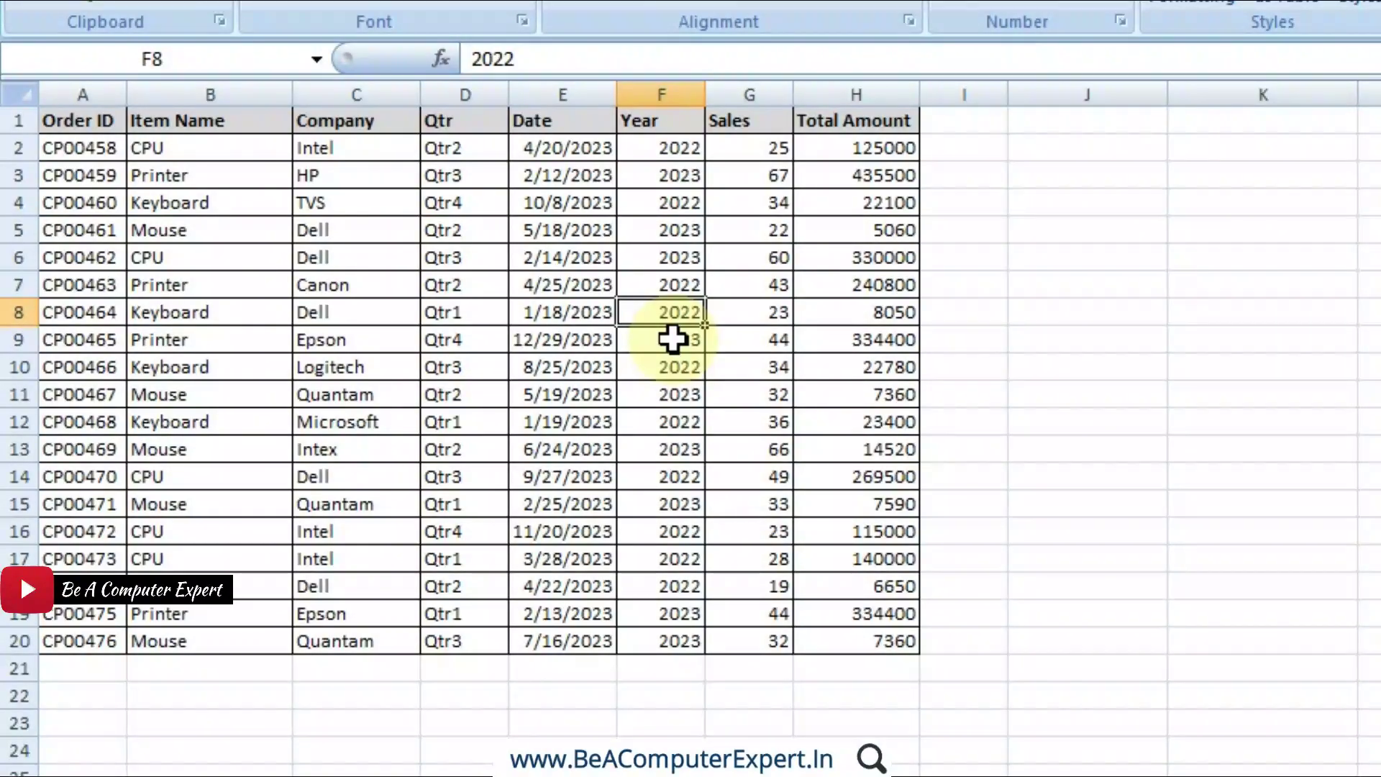
Start creating a PivotTable from the whole order data range A1:H20 on the Layout and Format sheet
{"action": "left_click", "coordinate": [464, 283]}
{"action": "key", "text": "ctrl+a"}
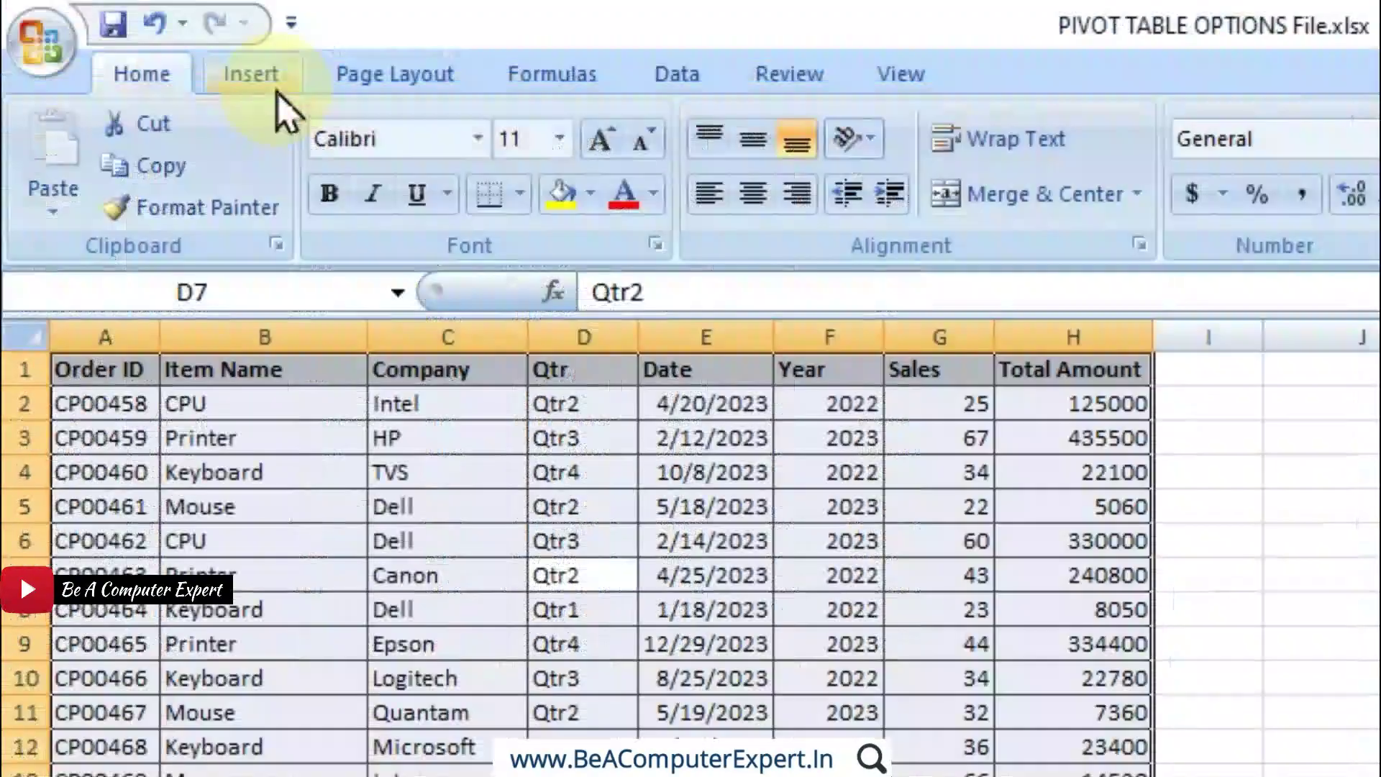
{"action": "left_click", "coordinate": [275, 85]}
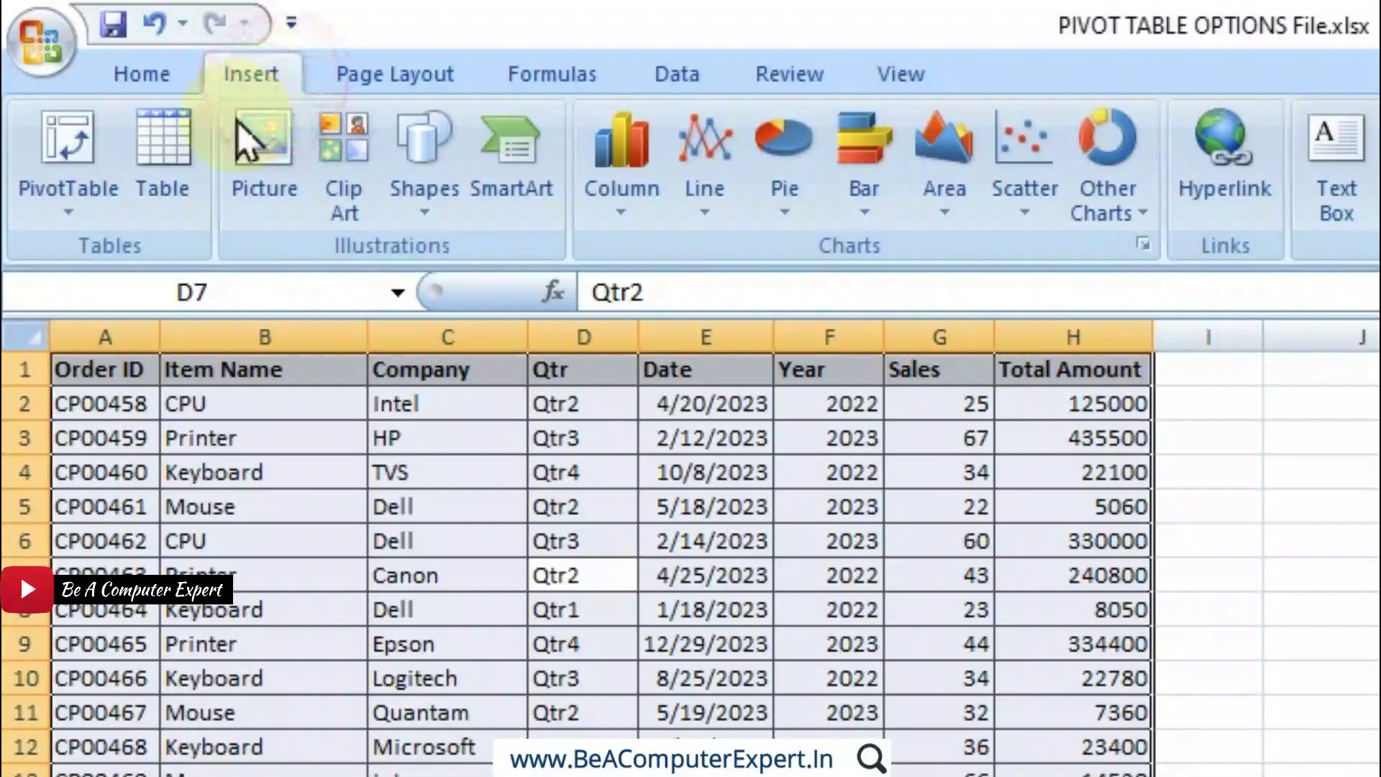
{"action": "left_click", "coordinate": [59, 213]}
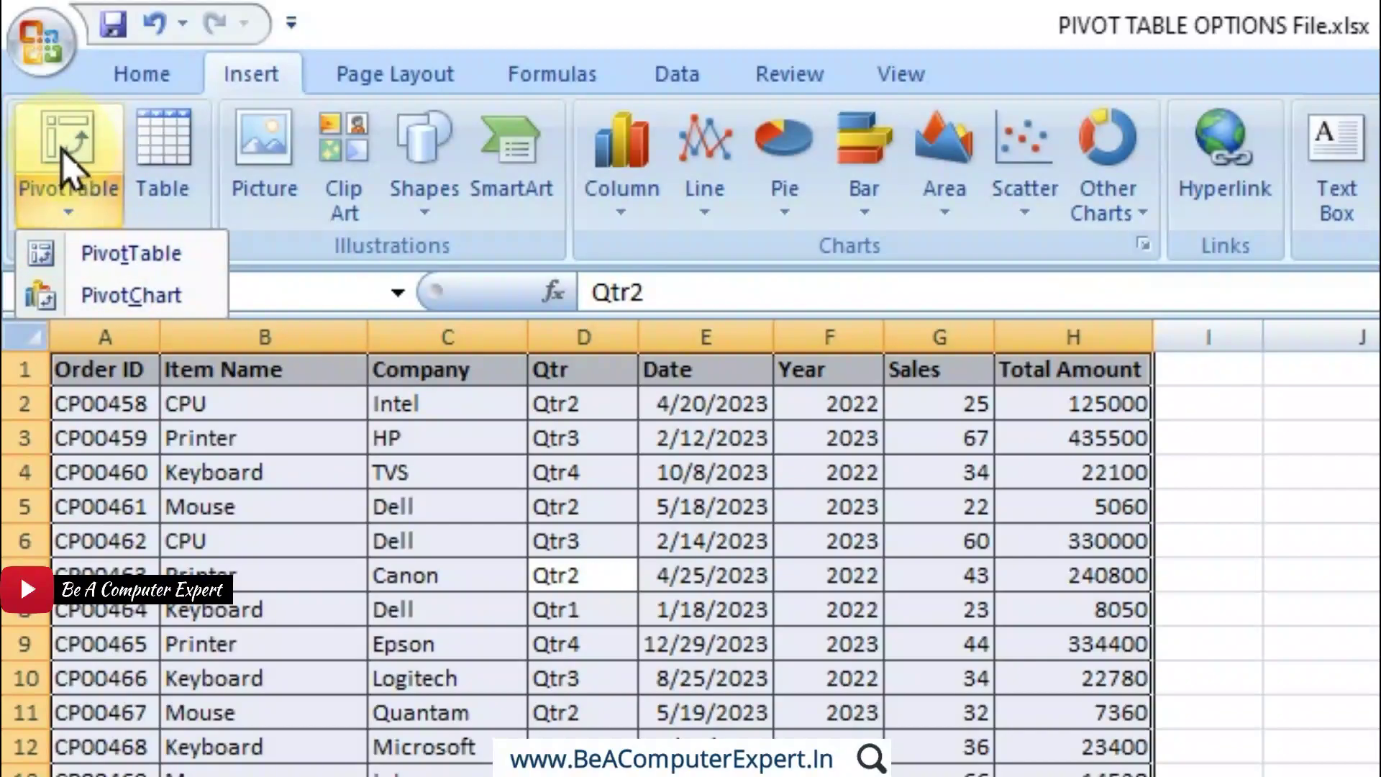
{"action": "left_click", "coordinate": [128, 252]}
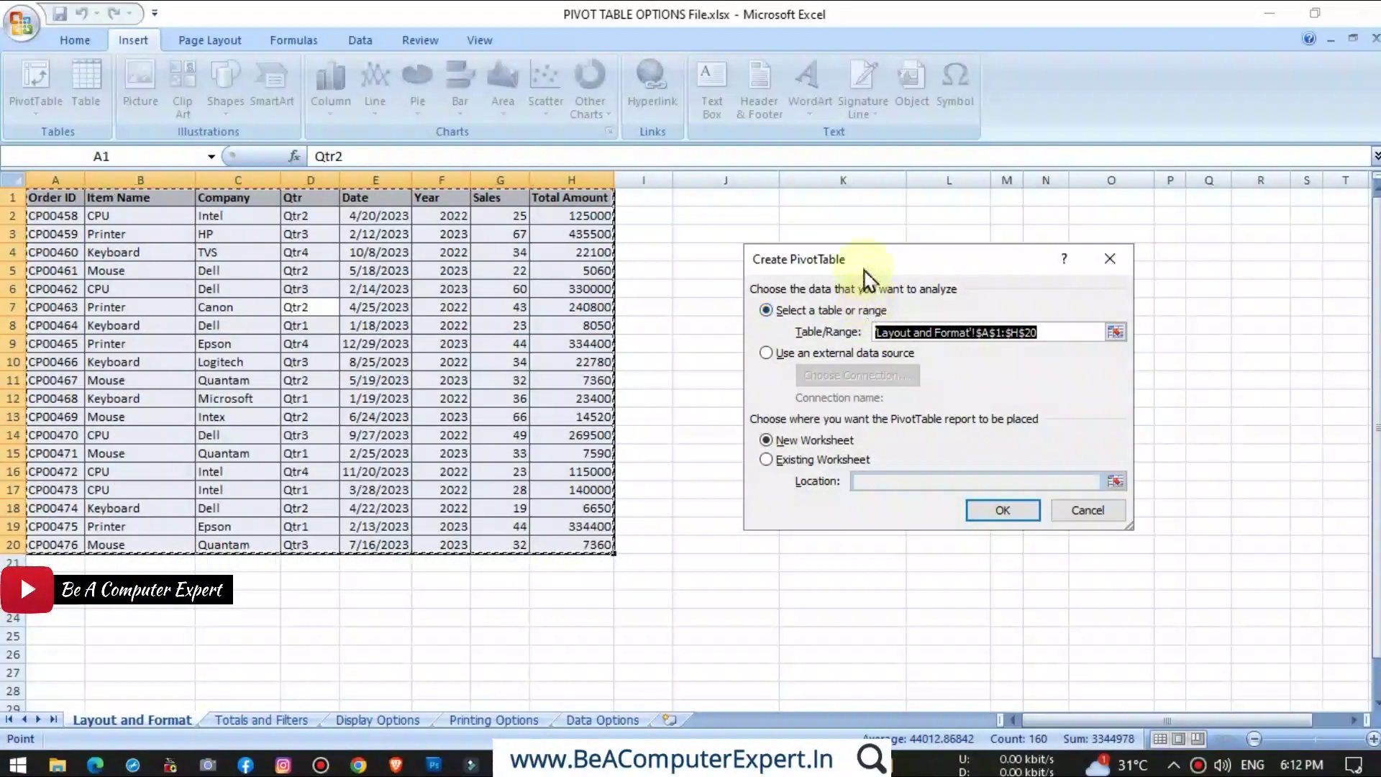
Place the PivotTable on the existing worksheet at cell J5 of Layout and Format and create it
{"action": "left_click_drag", "start_coordinate": [863, 261], "coordinate": [498, 264]}
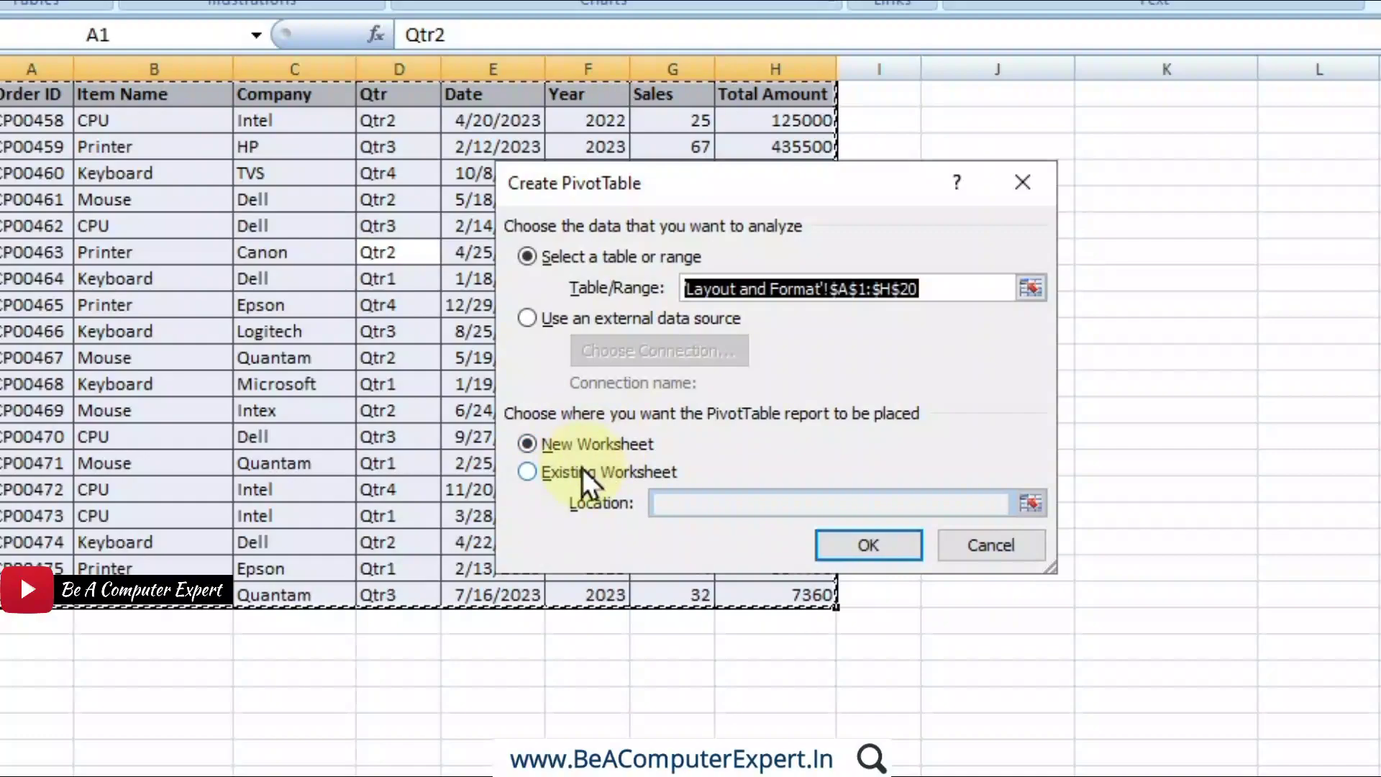
{"action": "left_click", "coordinate": [582, 468]}
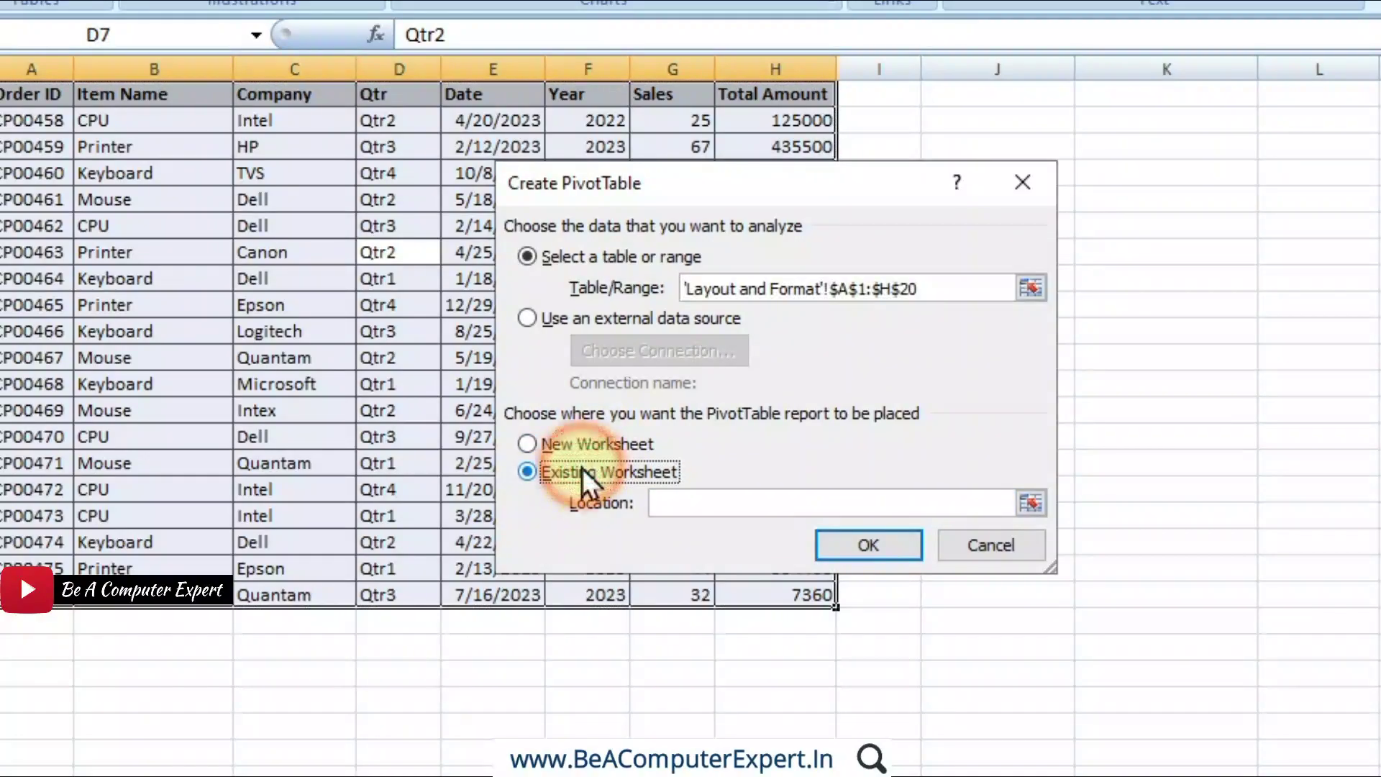
{"action": "left_click", "coordinate": [611, 440]}
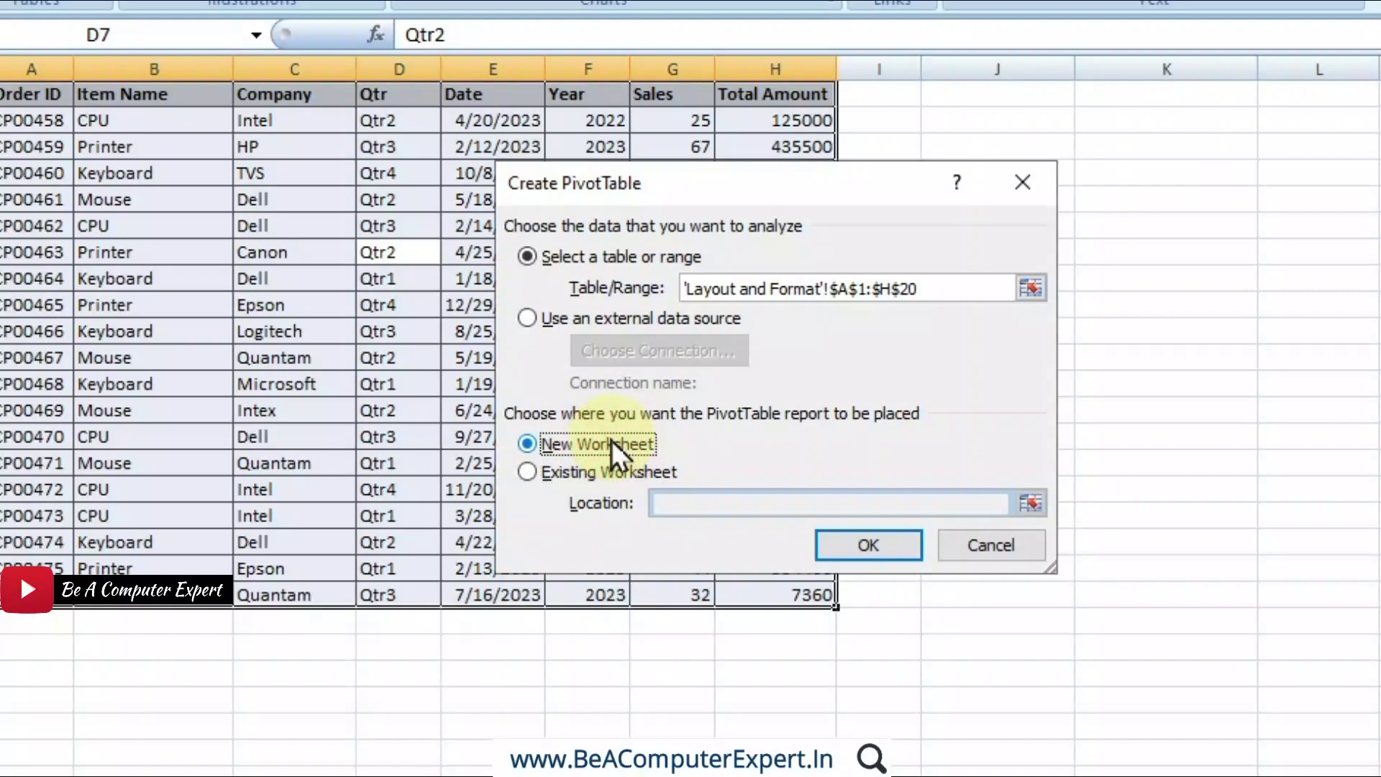
{"action": "left_click", "coordinate": [565, 471]}
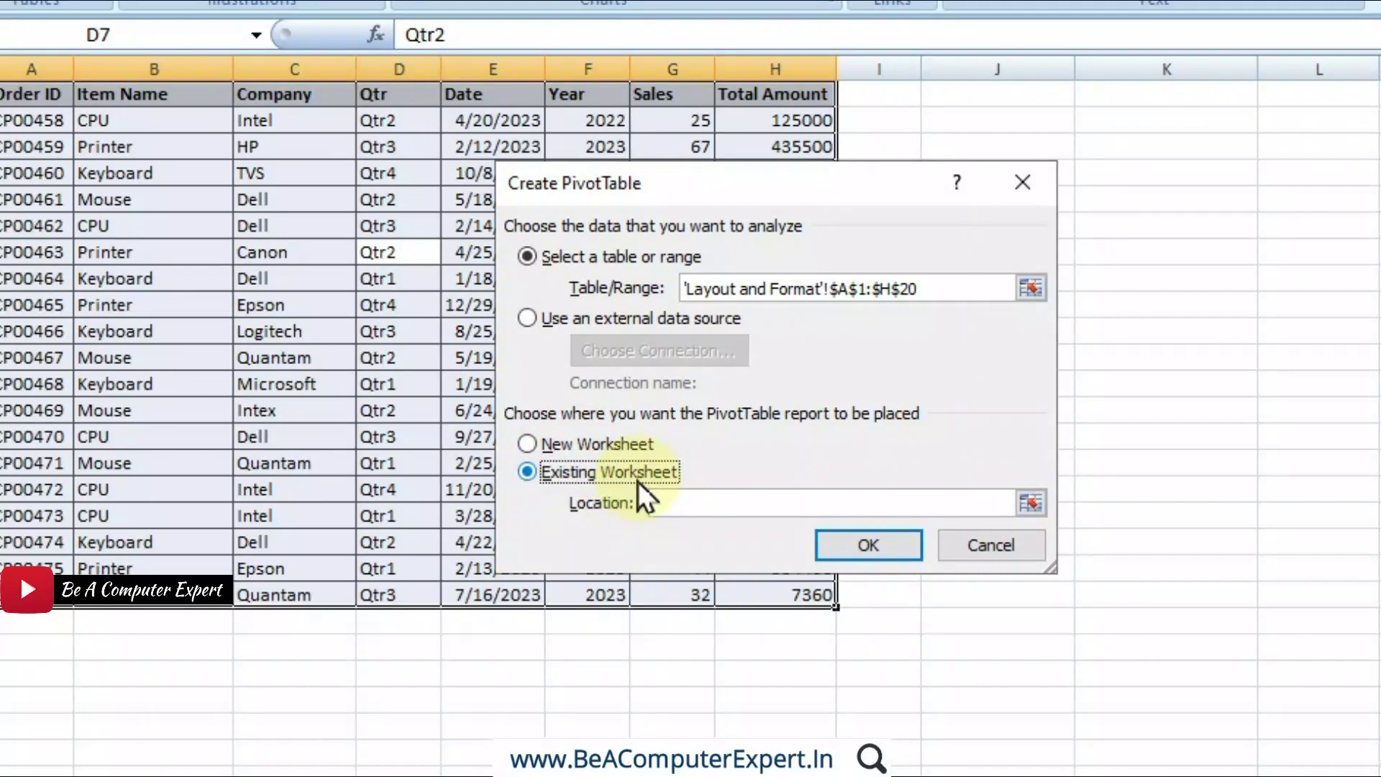
{"action": "left_click_drag", "start_coordinate": [753, 190], "coordinate": [305, 158]}
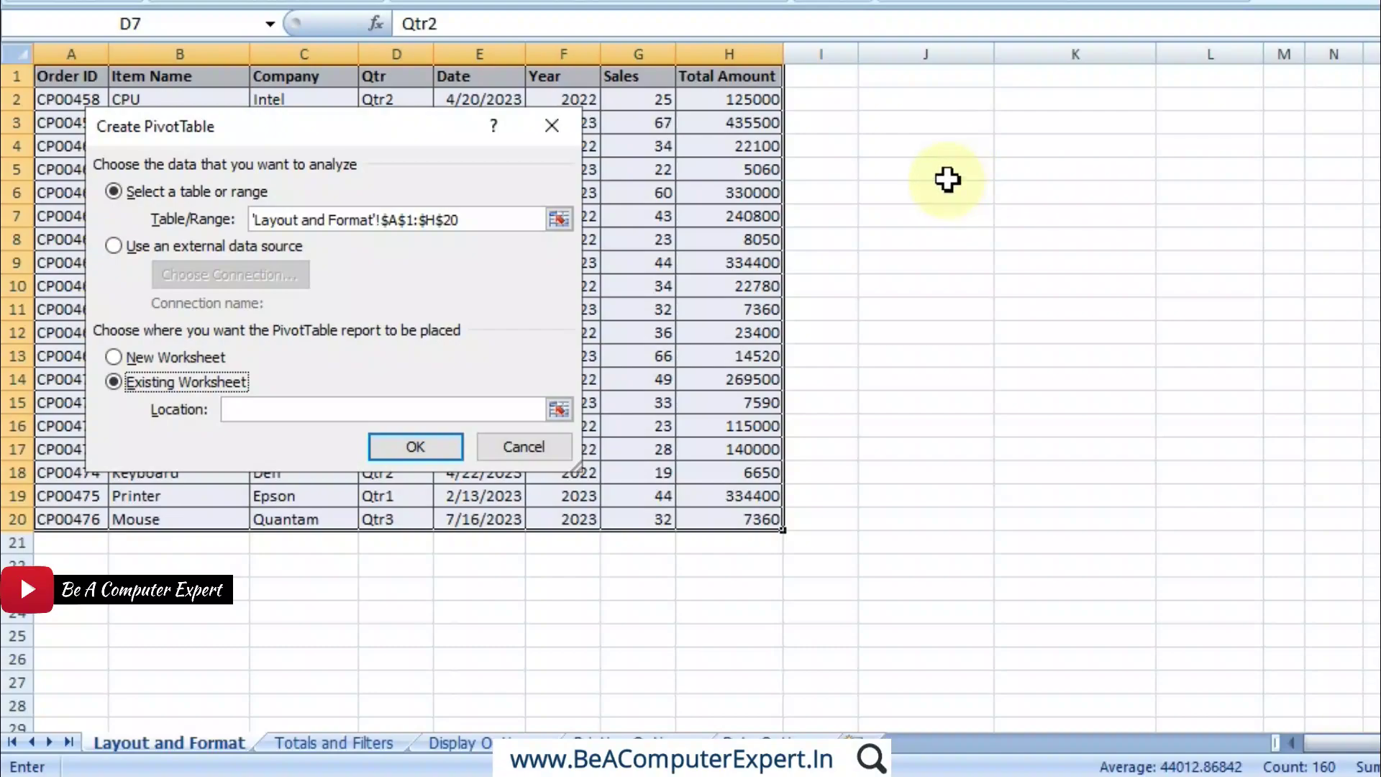
{"action": "left_click", "coordinate": [957, 171]}
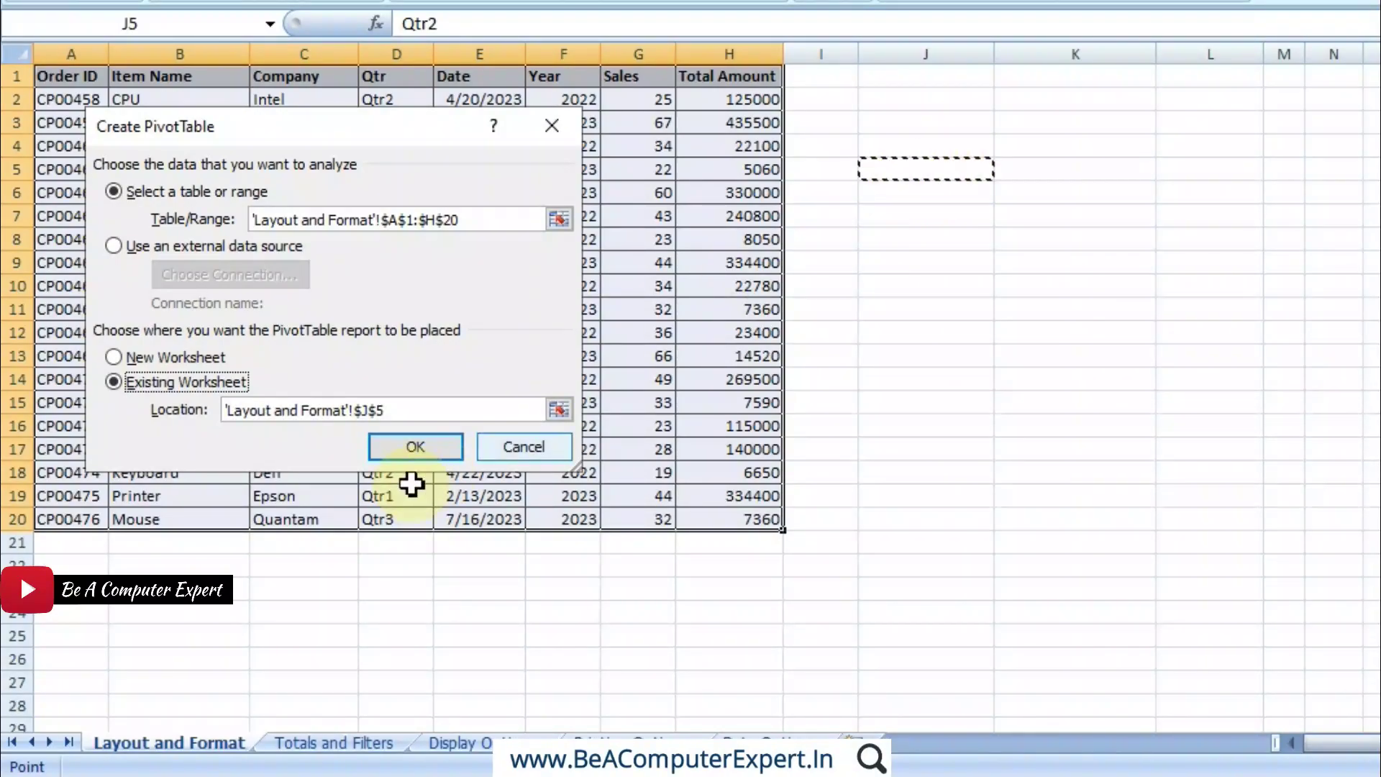
{"action": "left_click", "coordinate": [433, 453]}
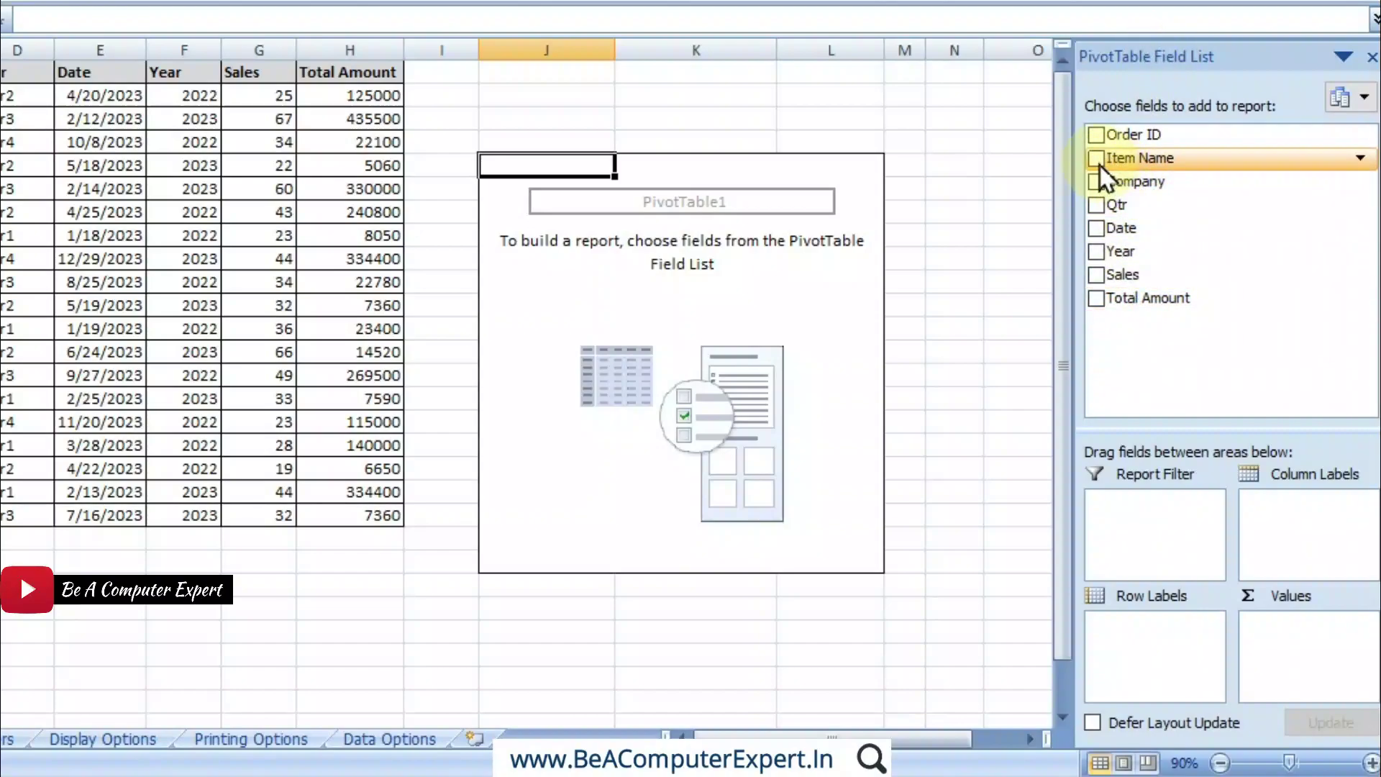
Build the PivotTable with Item Name as row labels, Qtr as column labels and Sales as the summed values
{"action": "left_click_drag", "start_coordinate": [1119, 163], "coordinate": [1127, 627]}
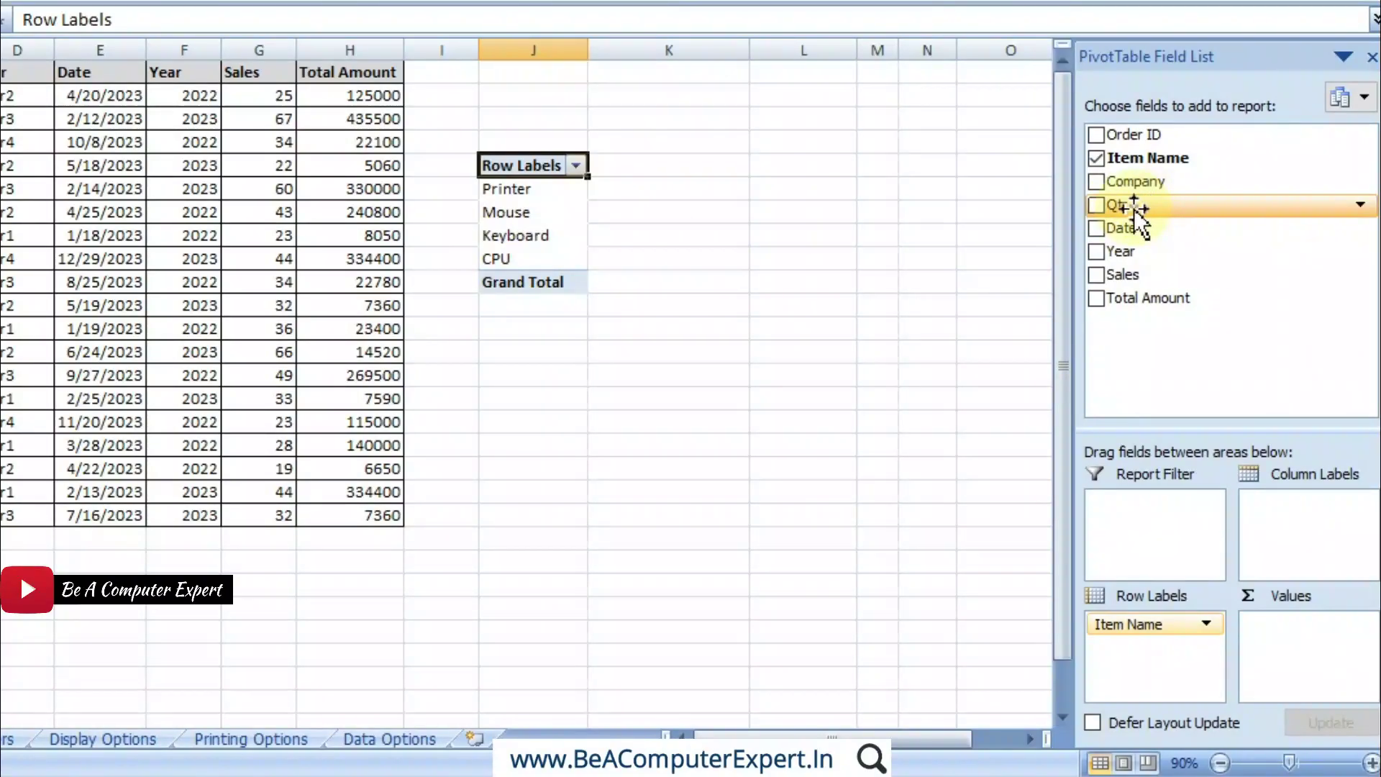
{"action": "left_click_drag", "start_coordinate": [1130, 206], "coordinate": [1271, 509]}
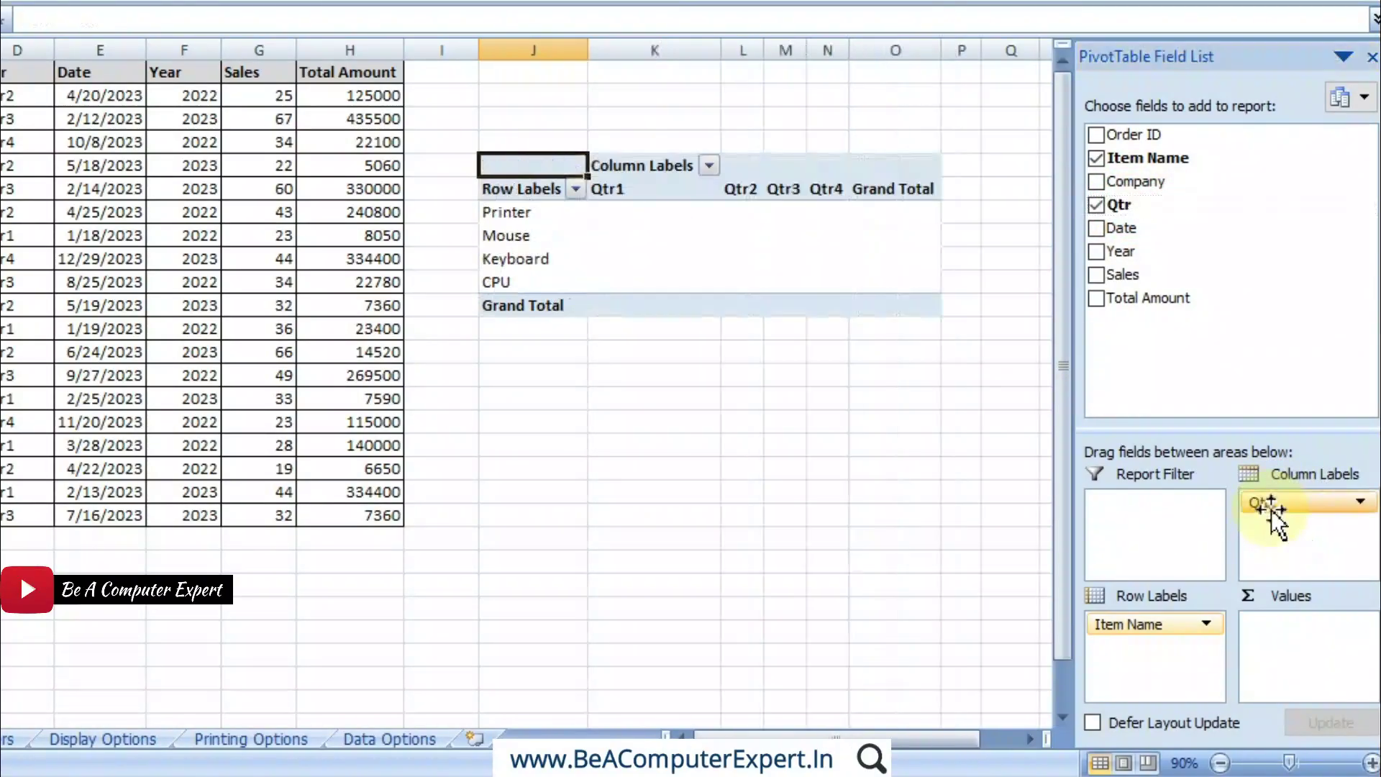
{"action": "left_click", "coordinate": [662, 188]}
{"action": "left_click", "coordinate": [741, 189]}
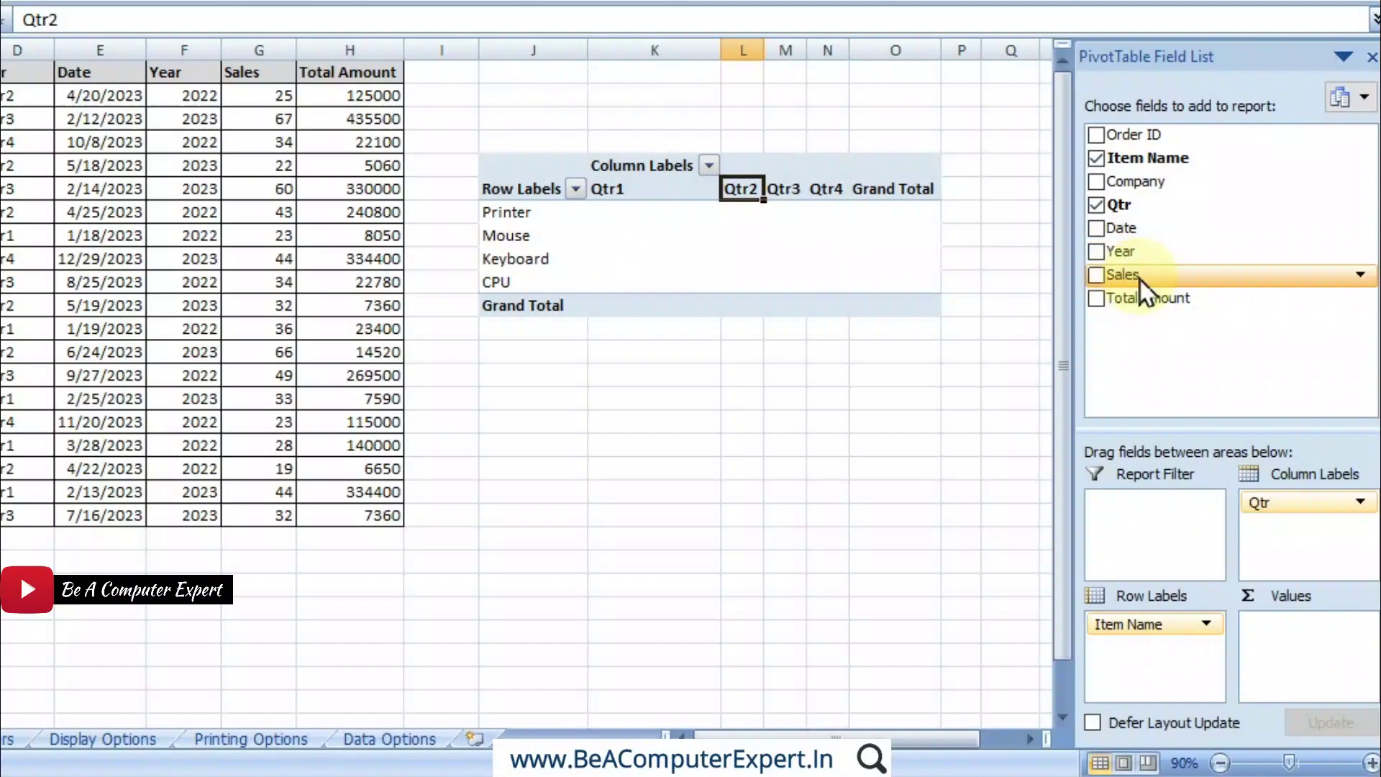
{"action": "left_click_drag", "start_coordinate": [1151, 271], "coordinate": [1280, 637]}
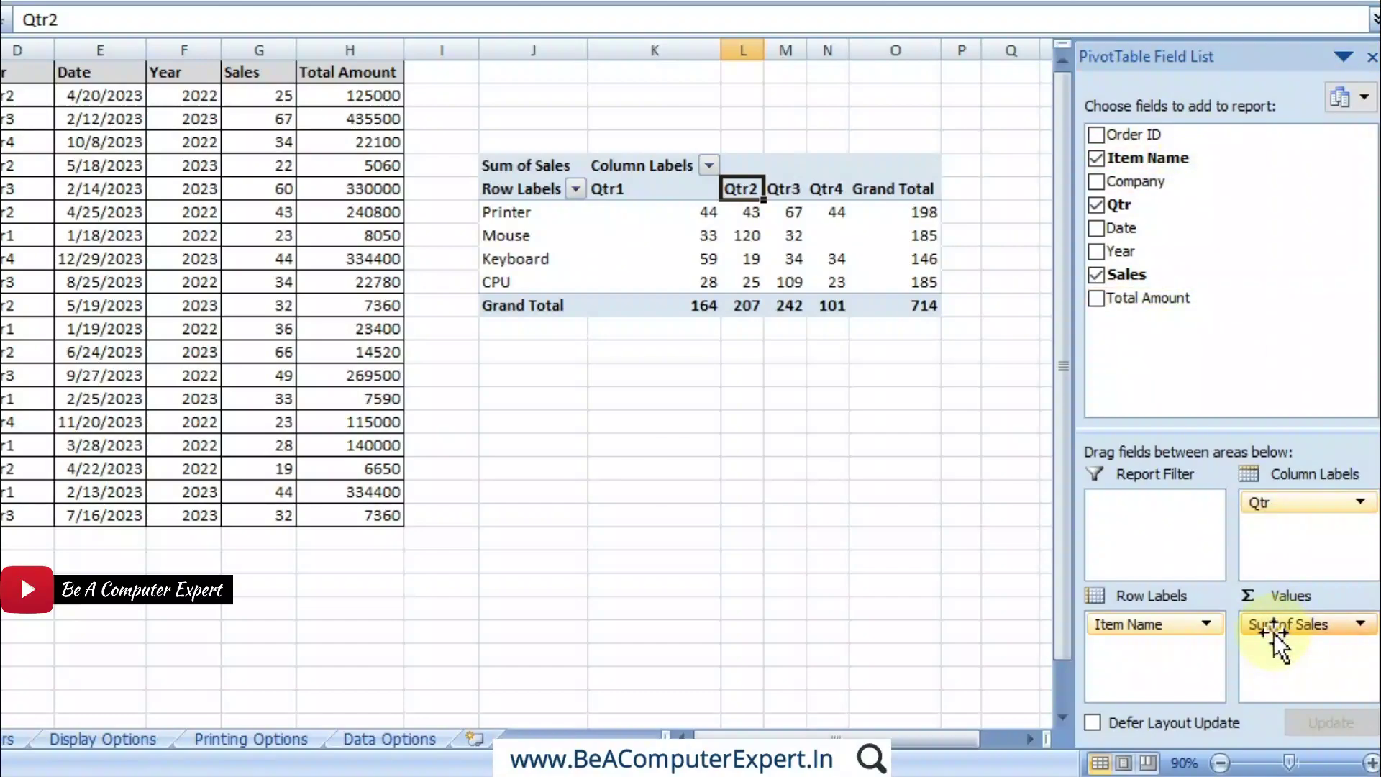
Examine the quarterly sales figures and grand totals of each item in the PivotTable
{"action": "left_click", "coordinate": [924, 212]}
{"action": "left_click", "coordinate": [913, 253]}
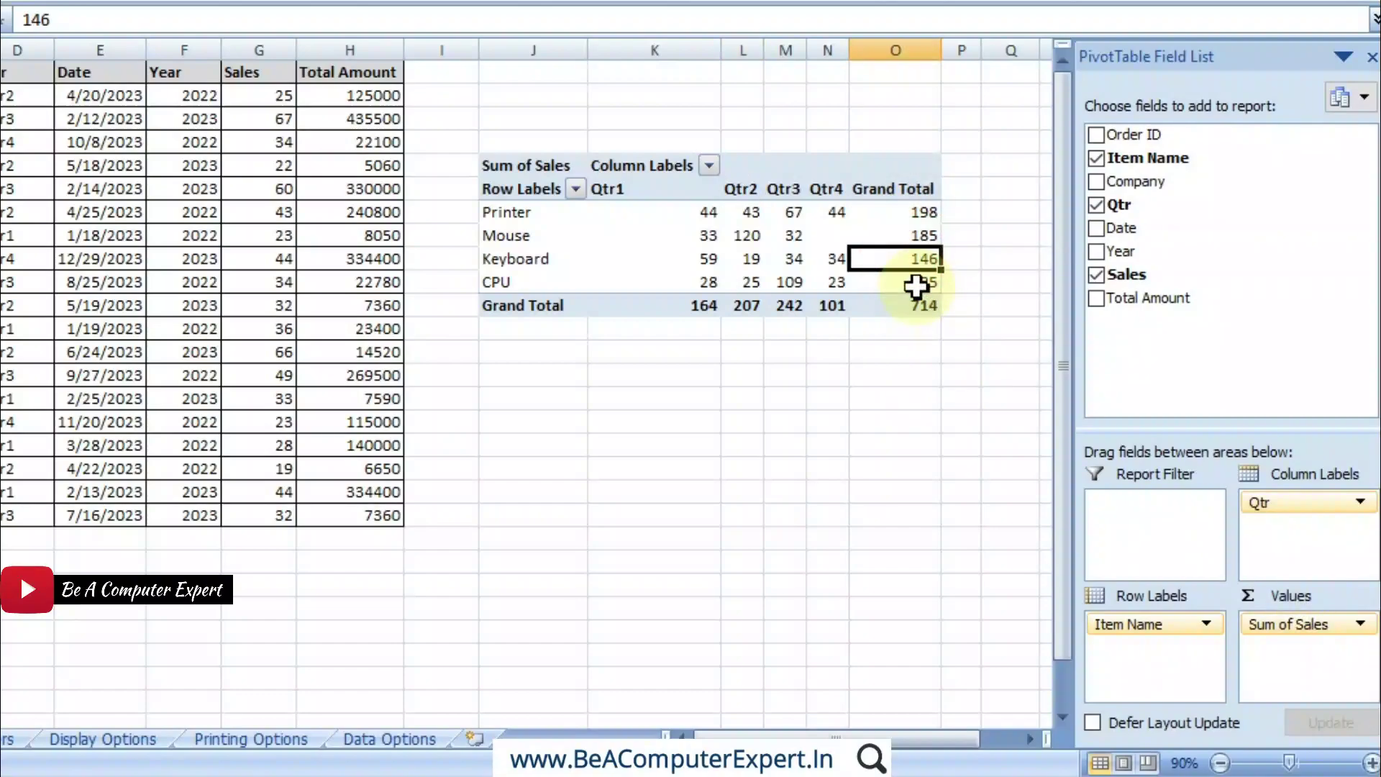
{"action": "left_click", "coordinate": [916, 283]}
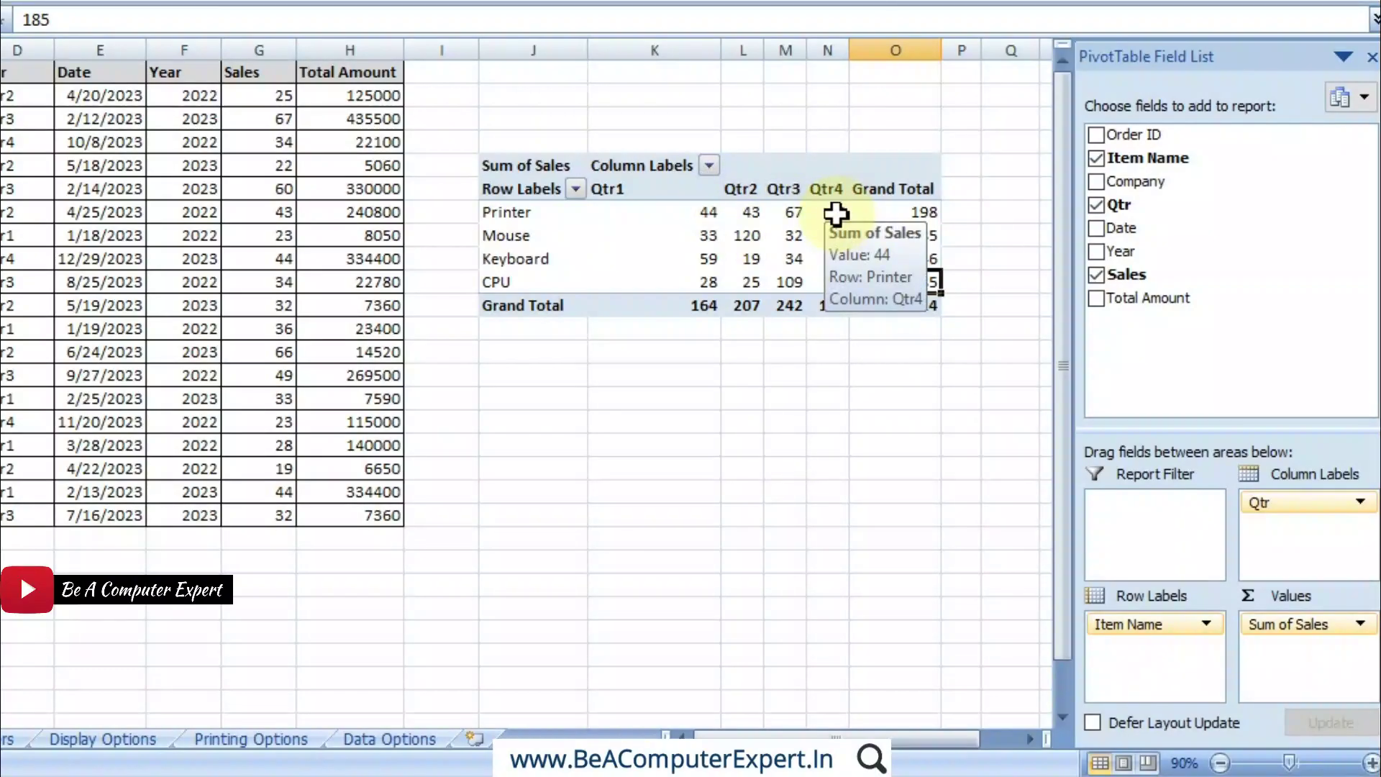
{"action": "left_click", "coordinate": [689, 240]}
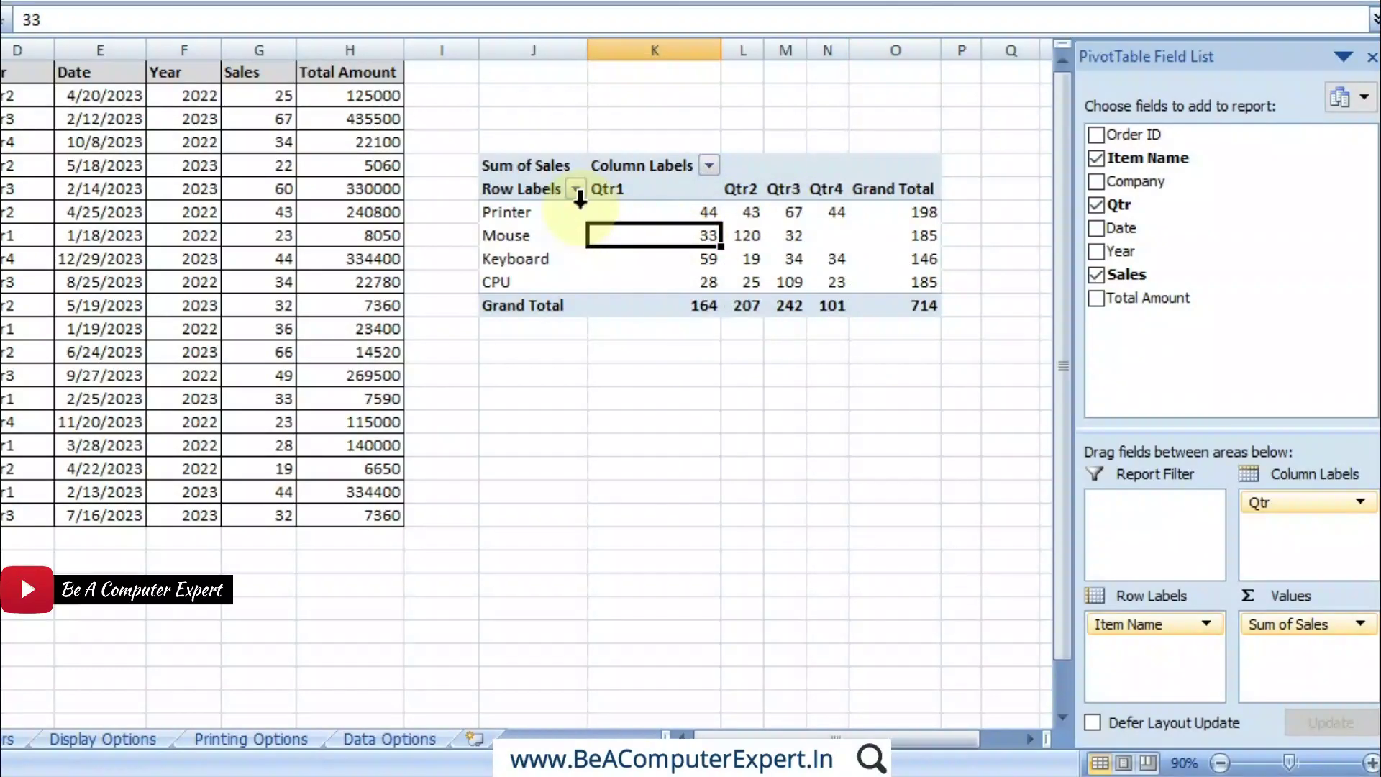
{"action": "left_click", "coordinate": [534, 244]}
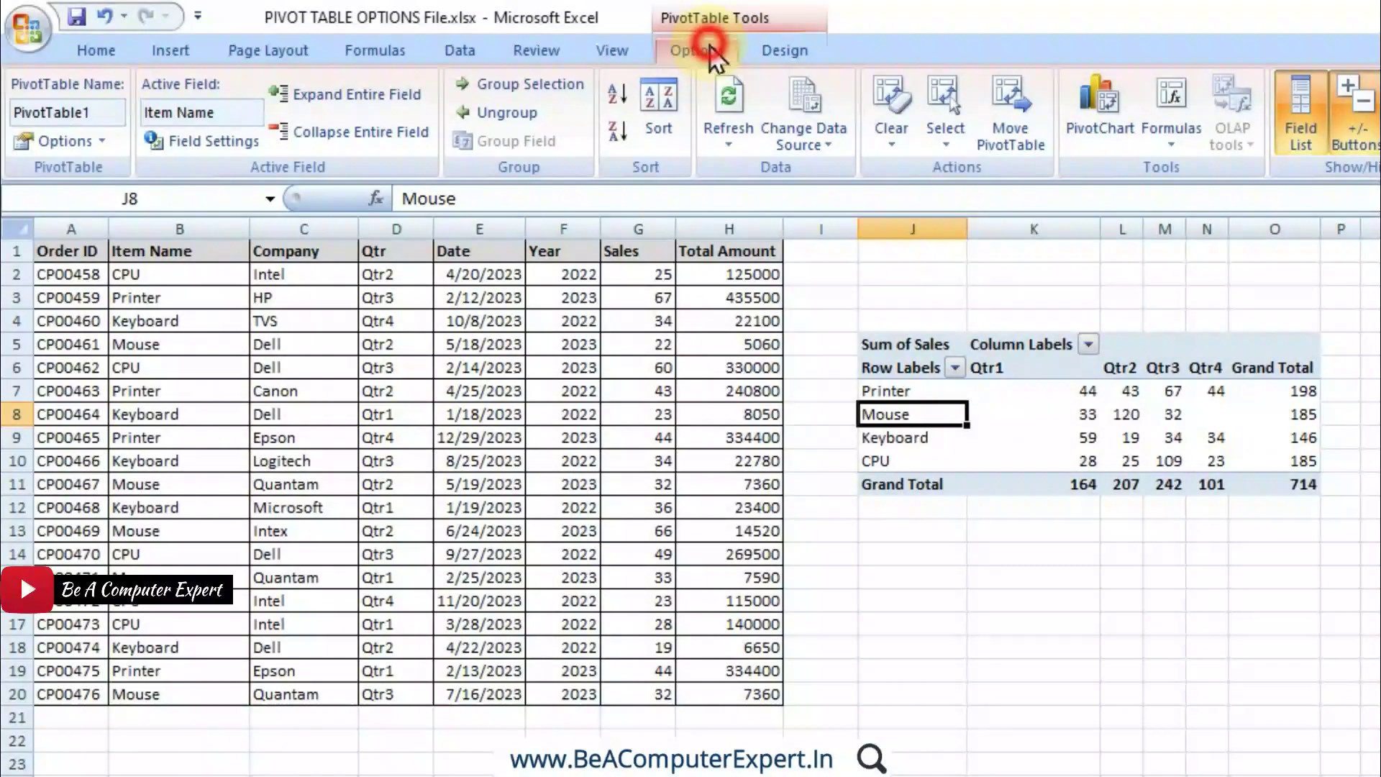
Review the PivotTable options and design commands, and the Qtr and Item Name columns of the source data
{"action": "left_click", "coordinate": [792, 59]}
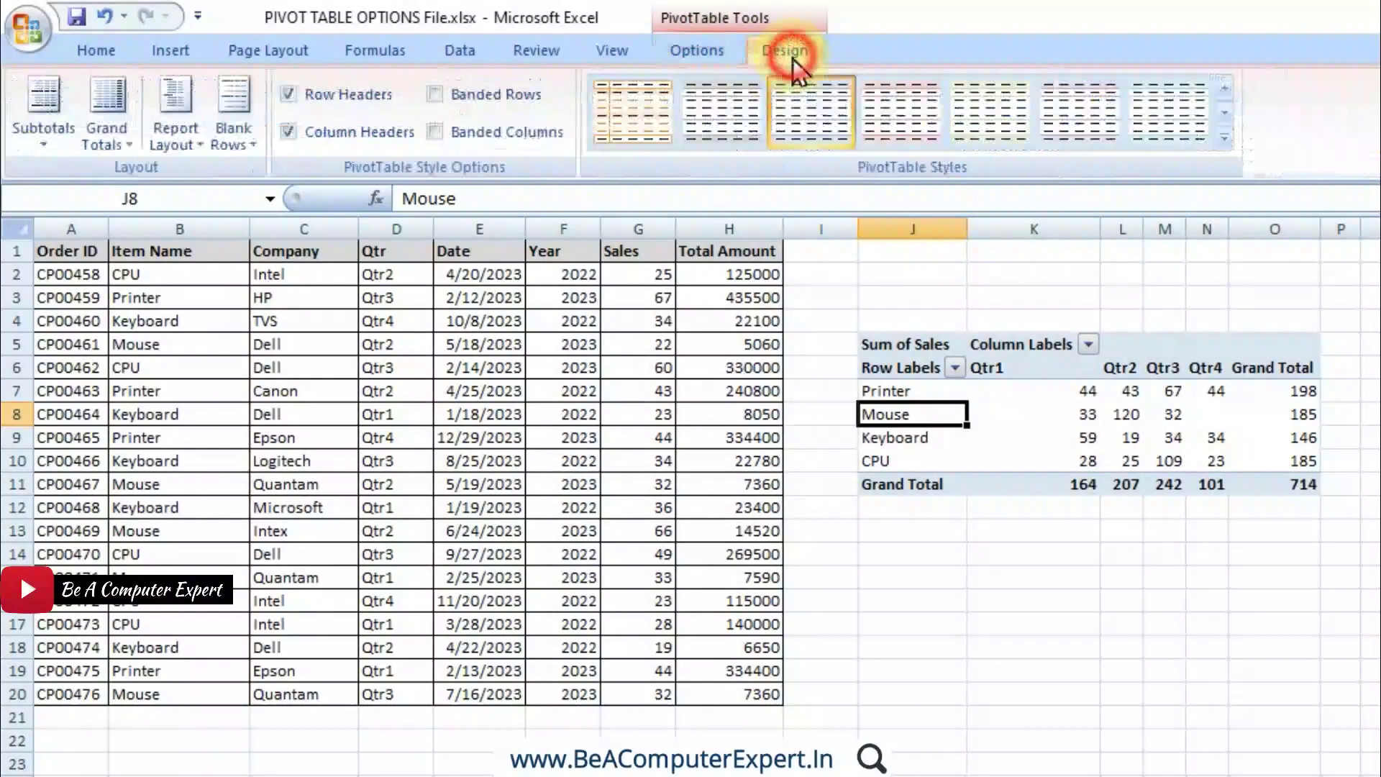
{"action": "left_click", "coordinate": [700, 50]}
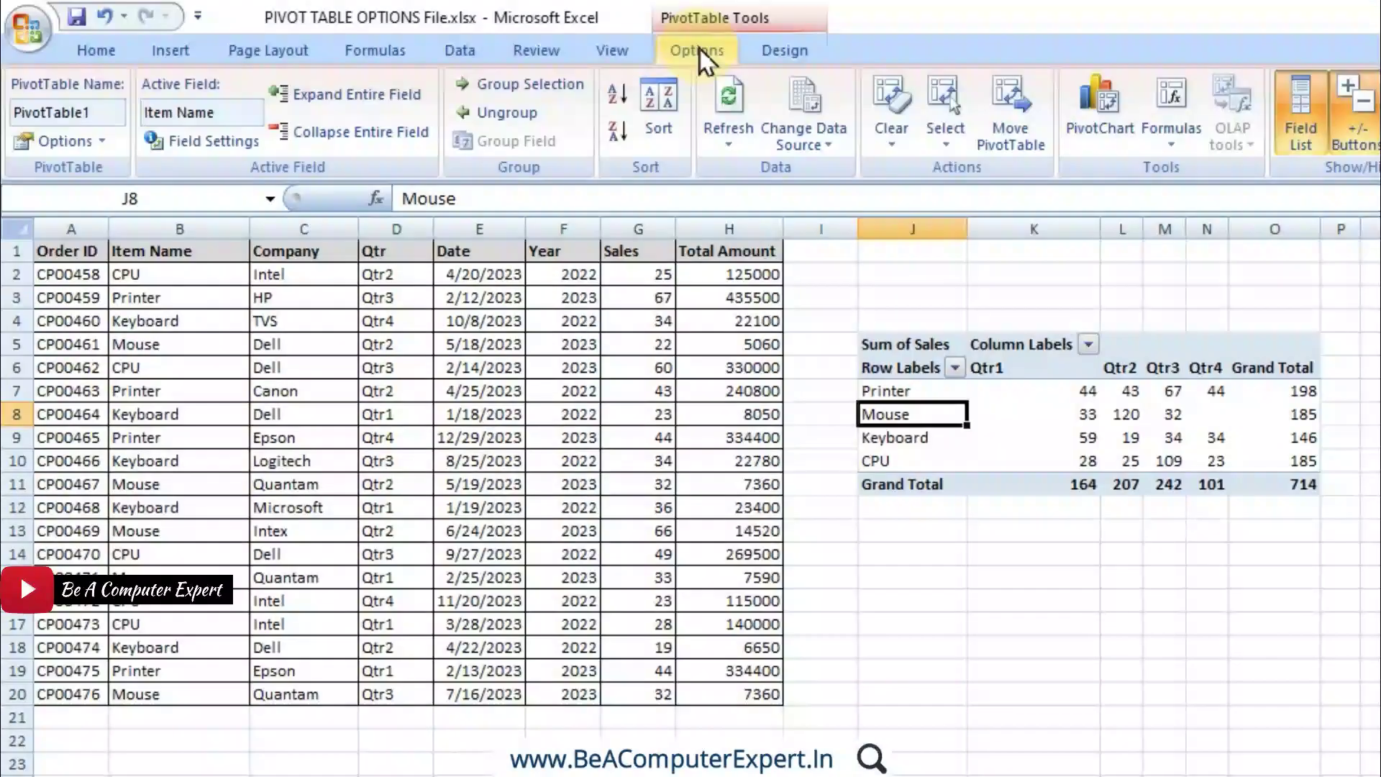
{"action": "left_click", "coordinate": [764, 49]}
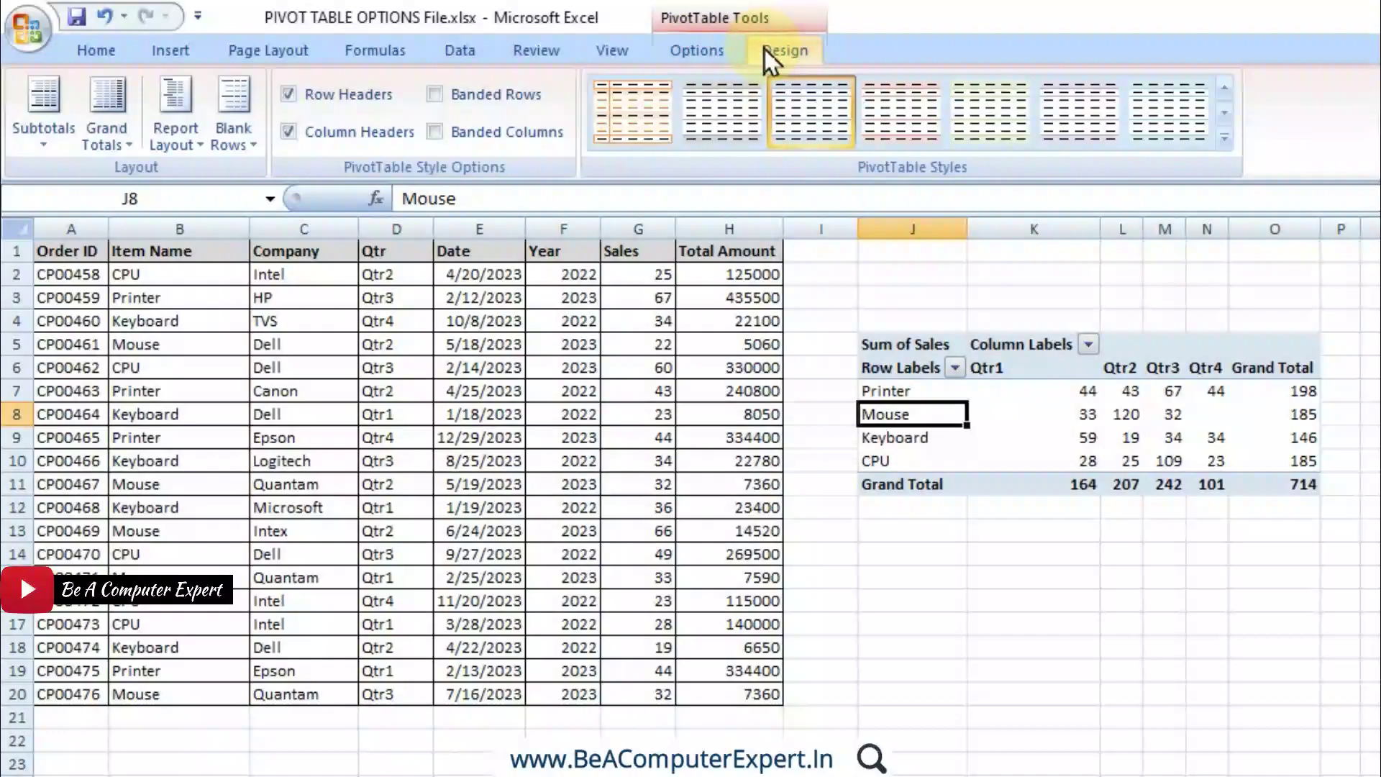
{"action": "key", "text": "Down"}
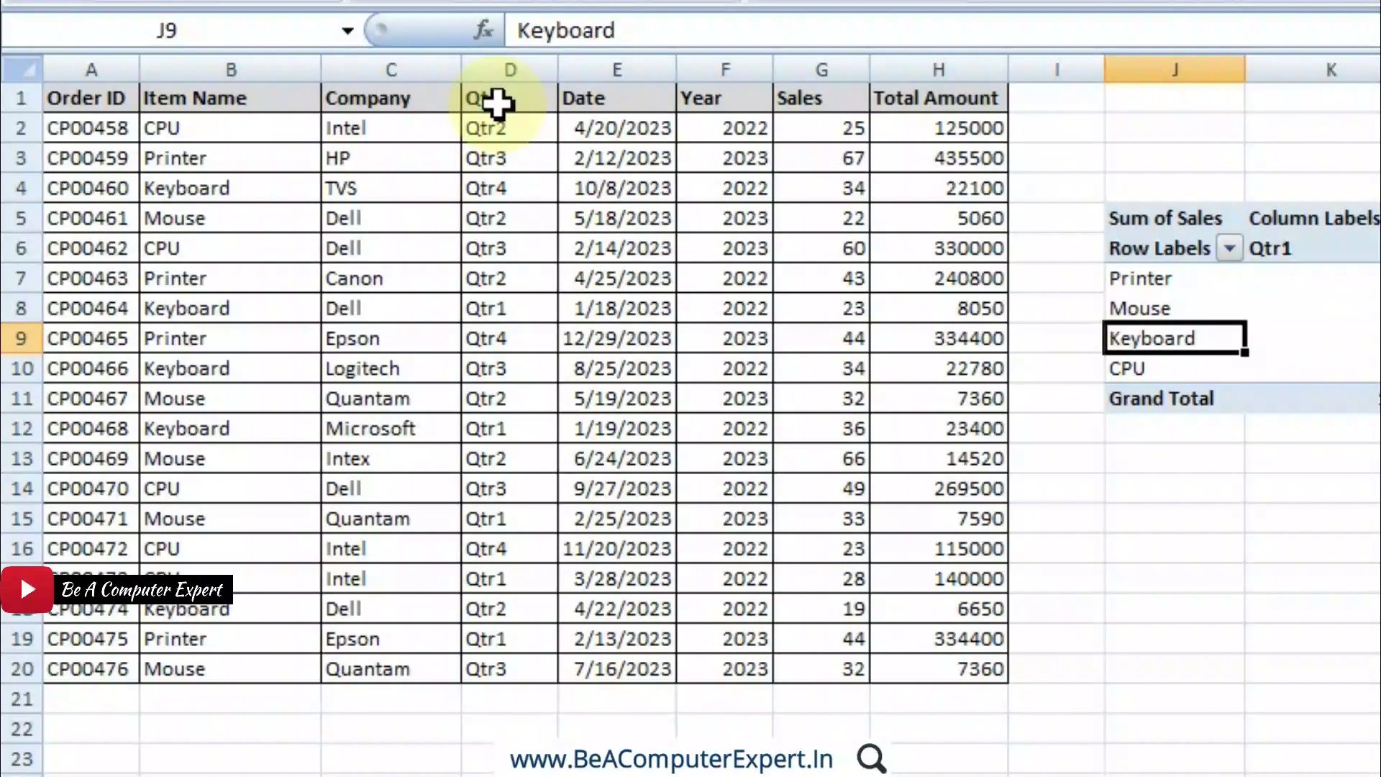
{"action": "left_click", "coordinate": [498, 100]}
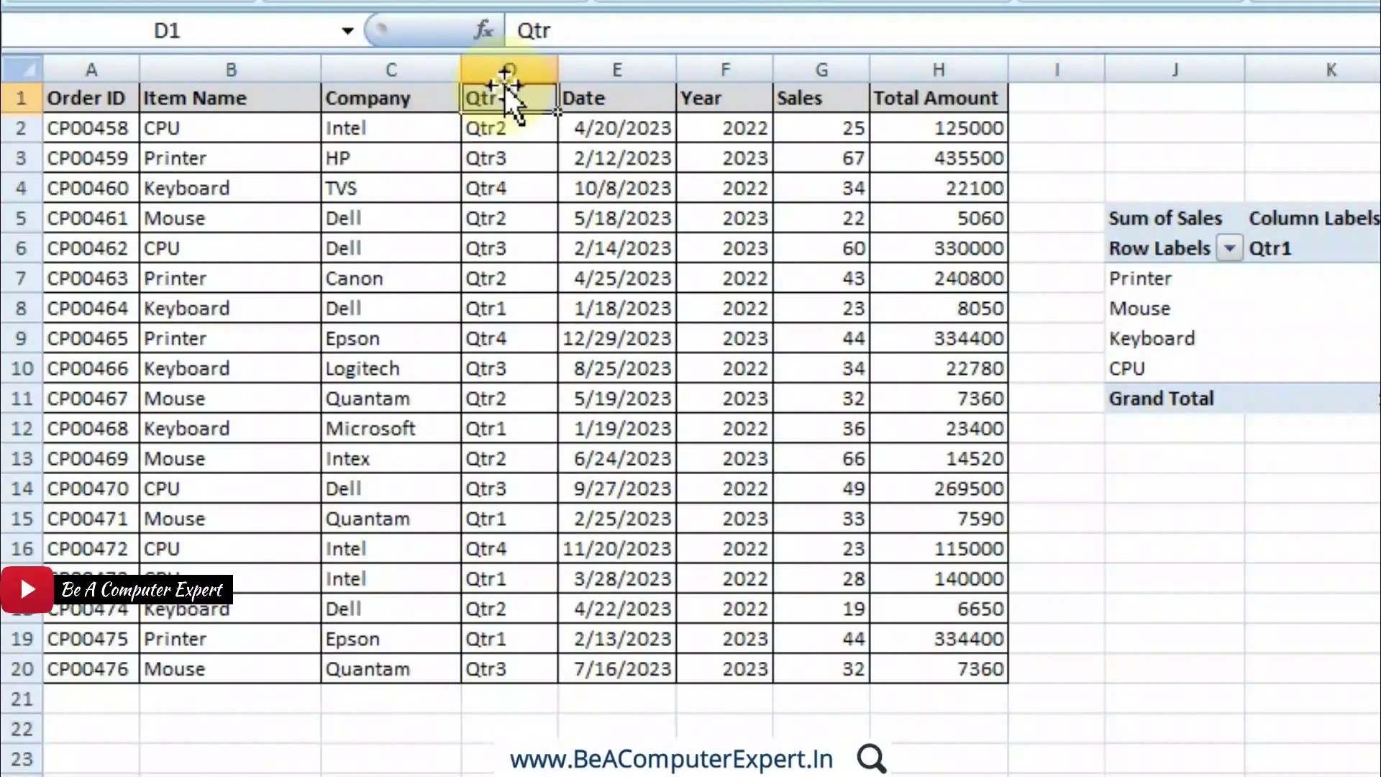
{"action": "left_click", "coordinate": [504, 69]}
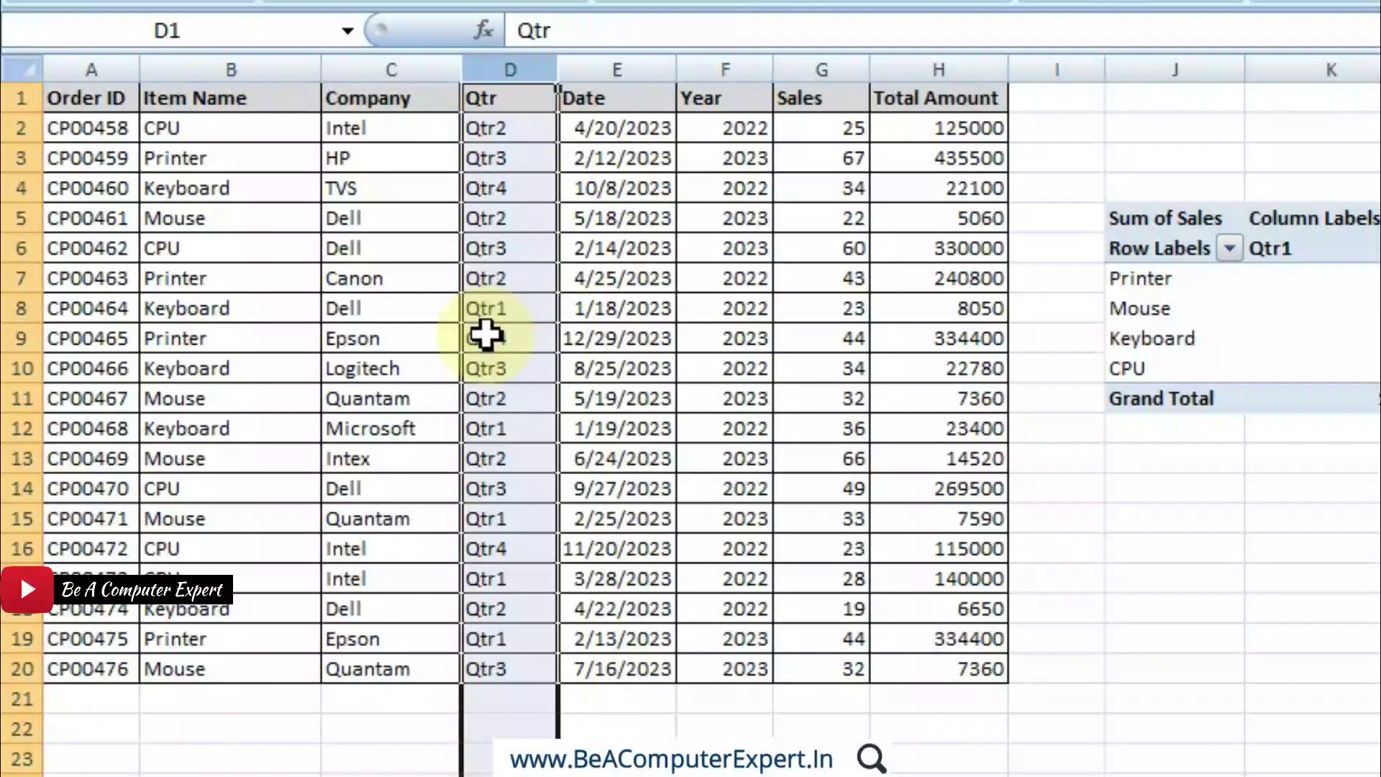
{"action": "left_click", "coordinate": [244, 126]}
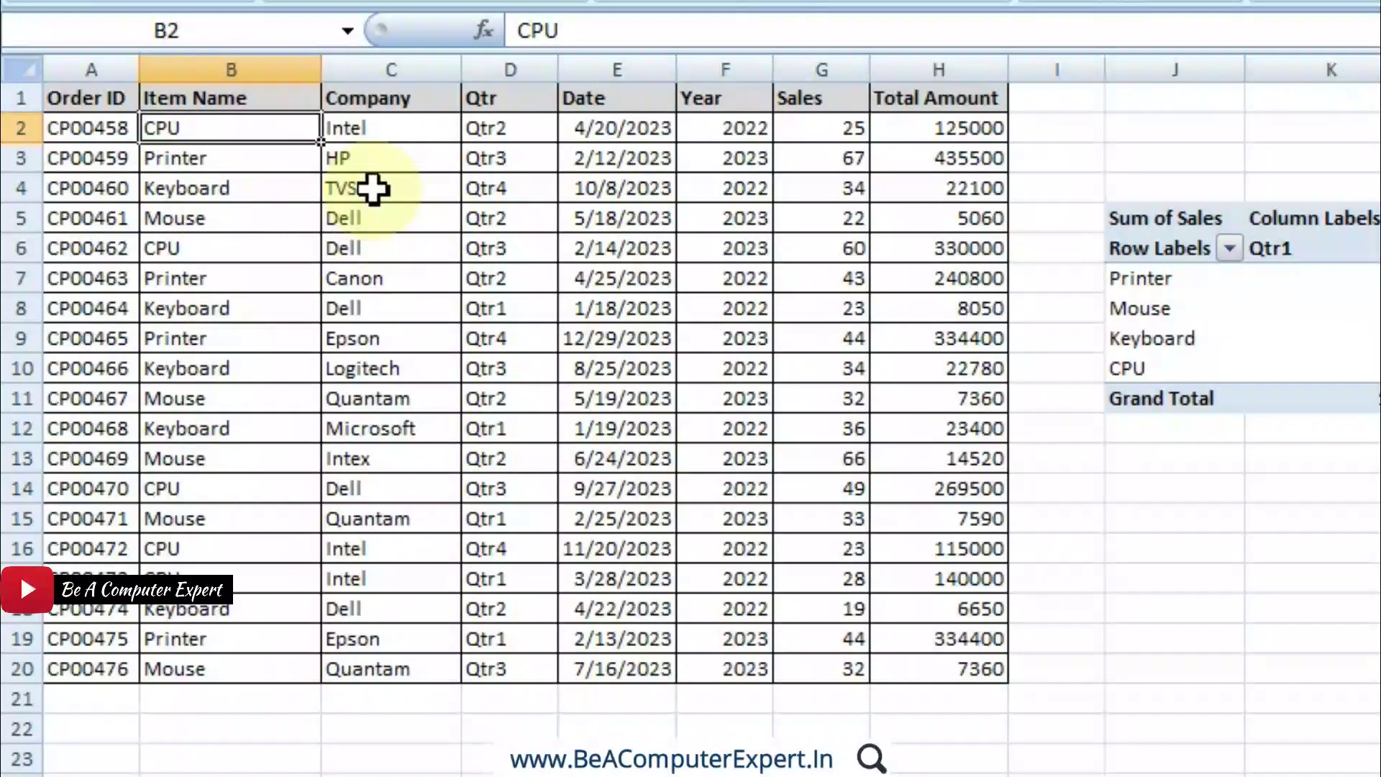
Add the Company field to the PivotTable's row labels above Item Name
{"action": "left_click", "coordinate": [1234, 316]}
{"action": "left_click", "coordinate": [1171, 307]}
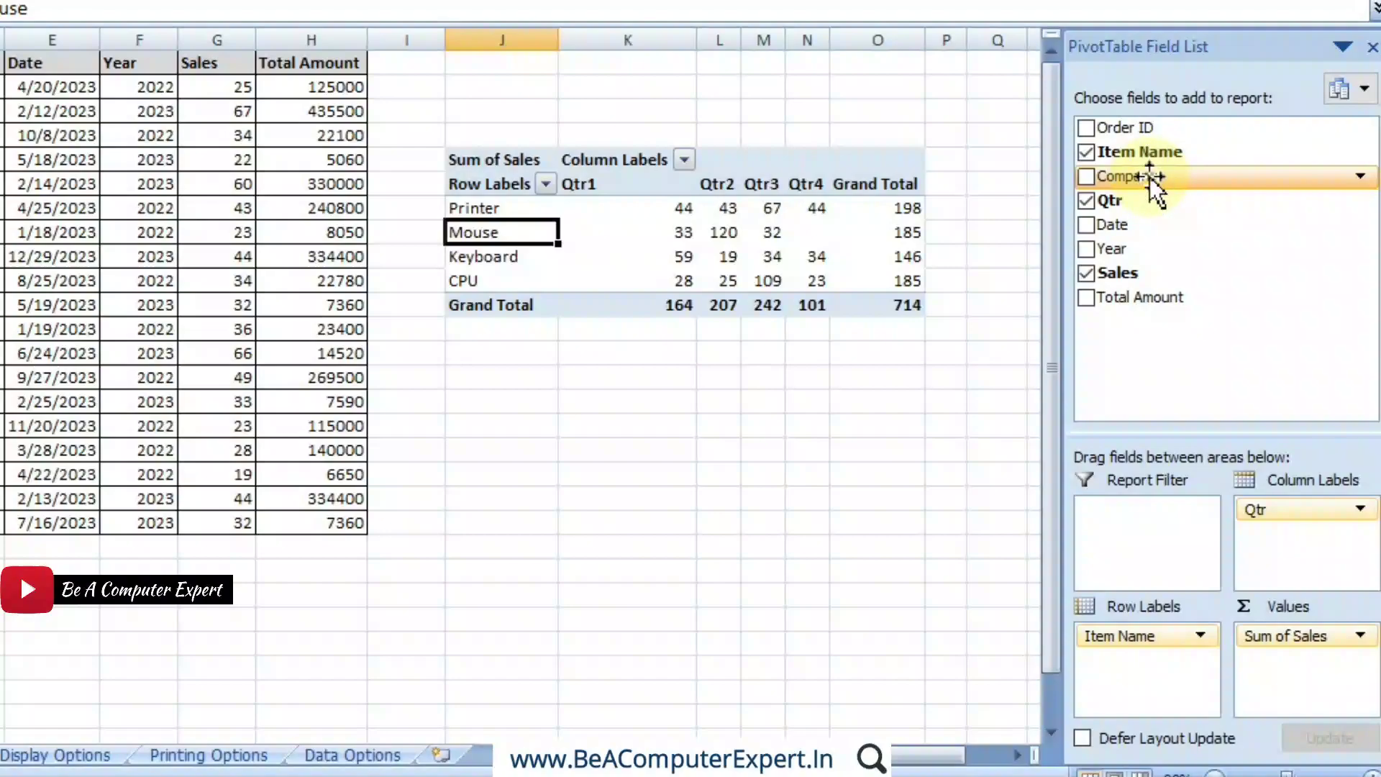
{"action": "left_click_drag", "start_coordinate": [1150, 177], "coordinate": [1110, 626]}
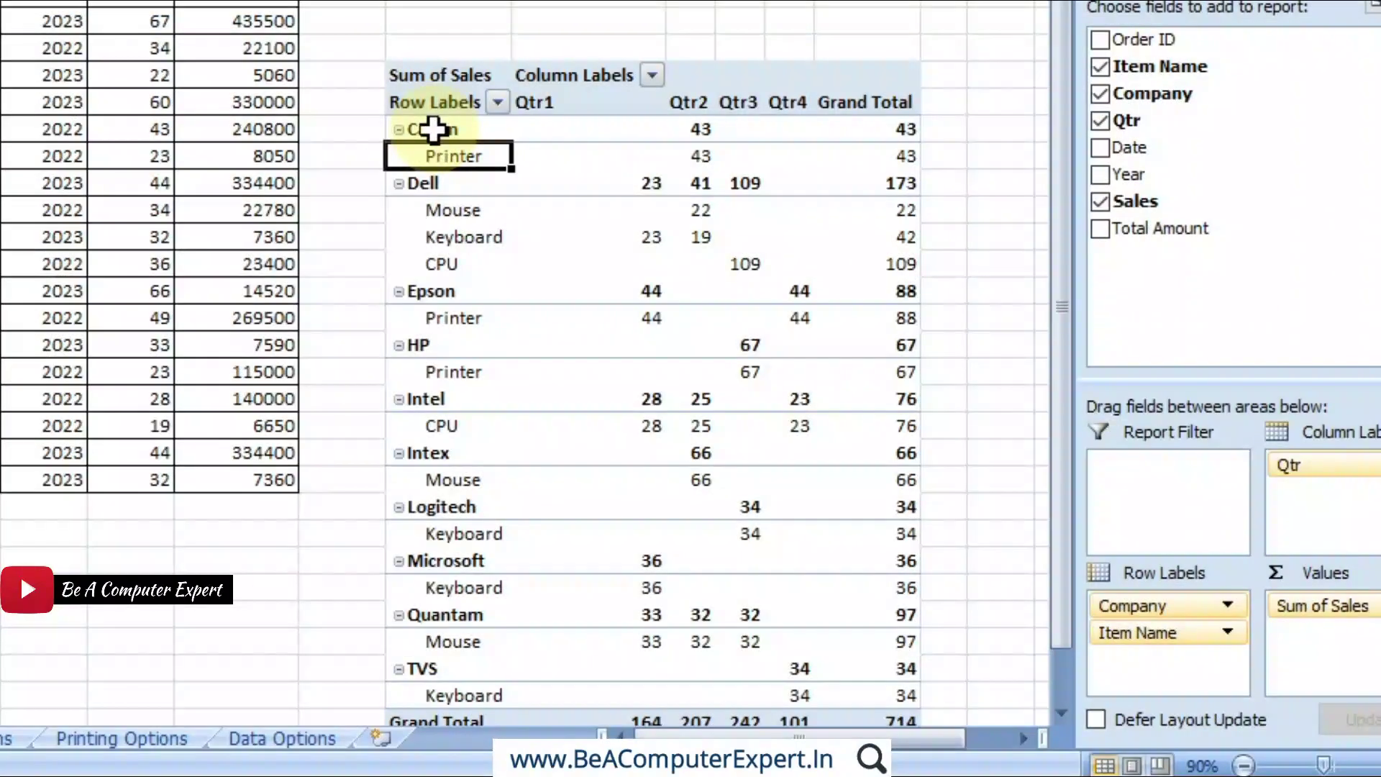
Examine how items are grouped under Canon and Dell, including Dell's grand total of sales
{"action": "left_click", "coordinate": [437, 130]}
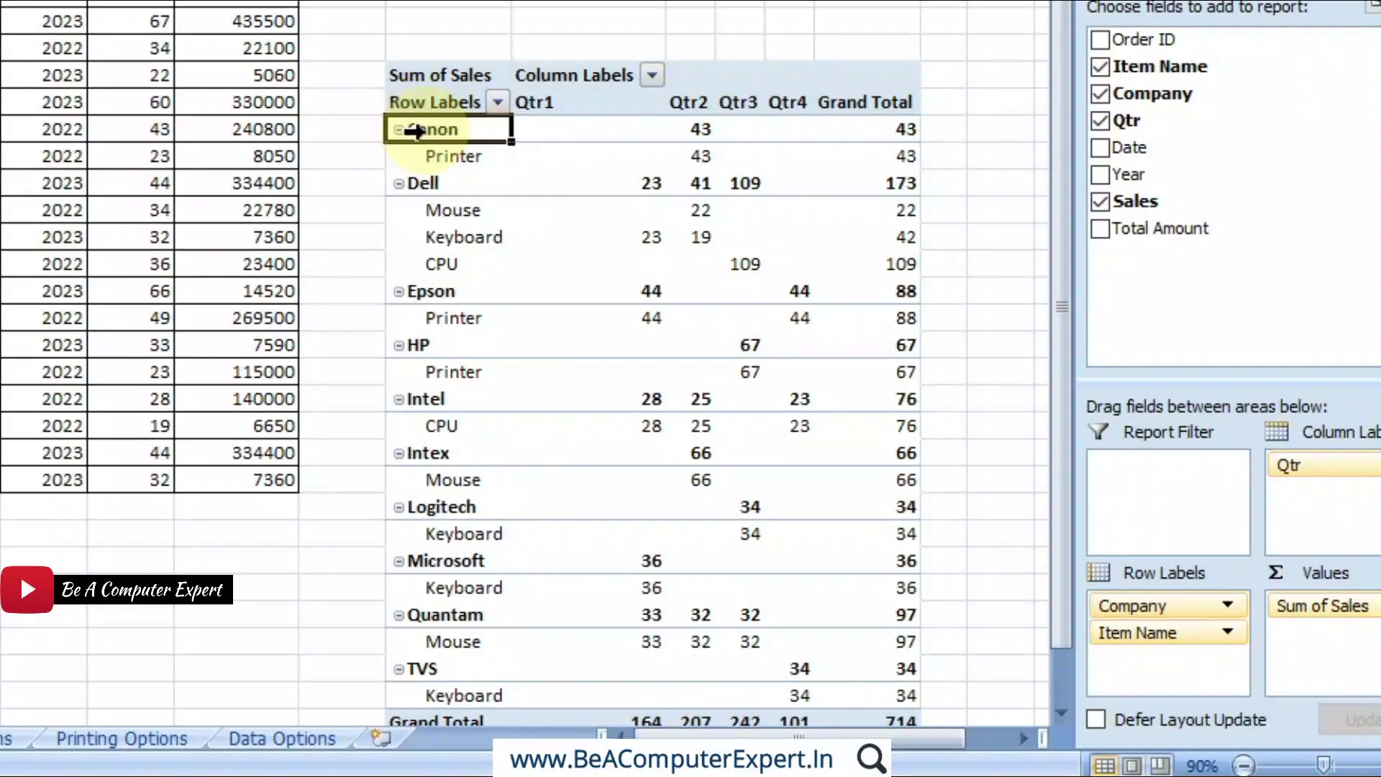
{"action": "left_click", "coordinate": [479, 165]}
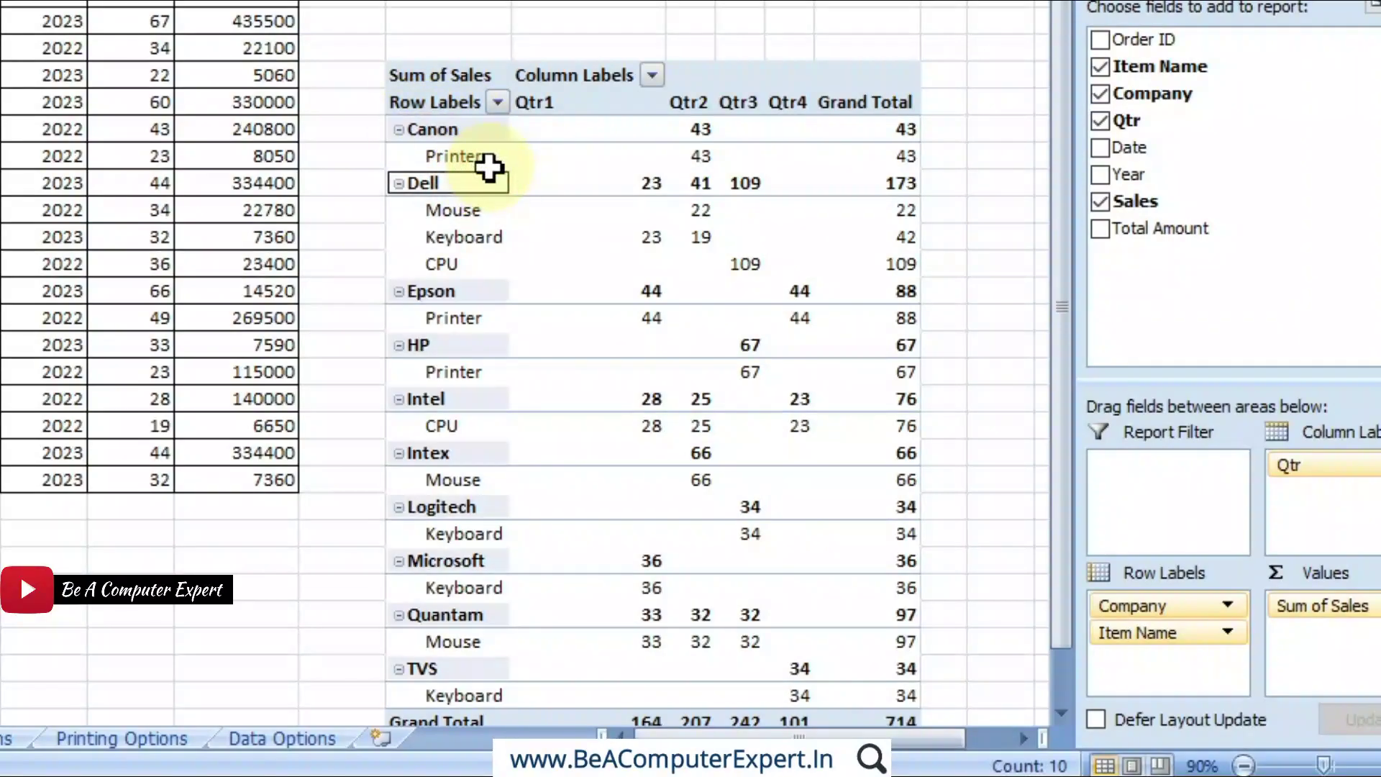
{"action": "left_click", "coordinate": [489, 156]}
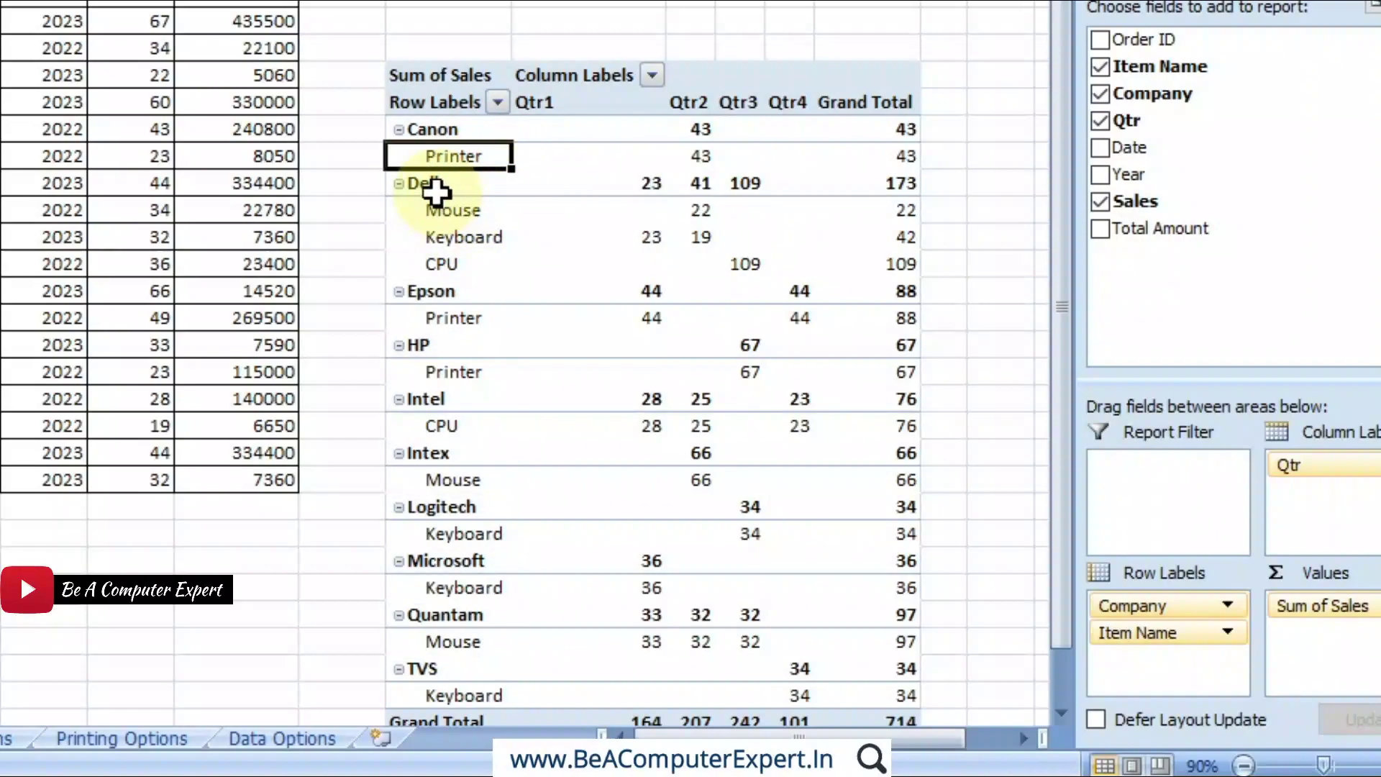
{"action": "left_click", "coordinate": [435, 188]}
{"action": "left_click_drag", "start_coordinate": [492, 215], "coordinate": [516, 271]}
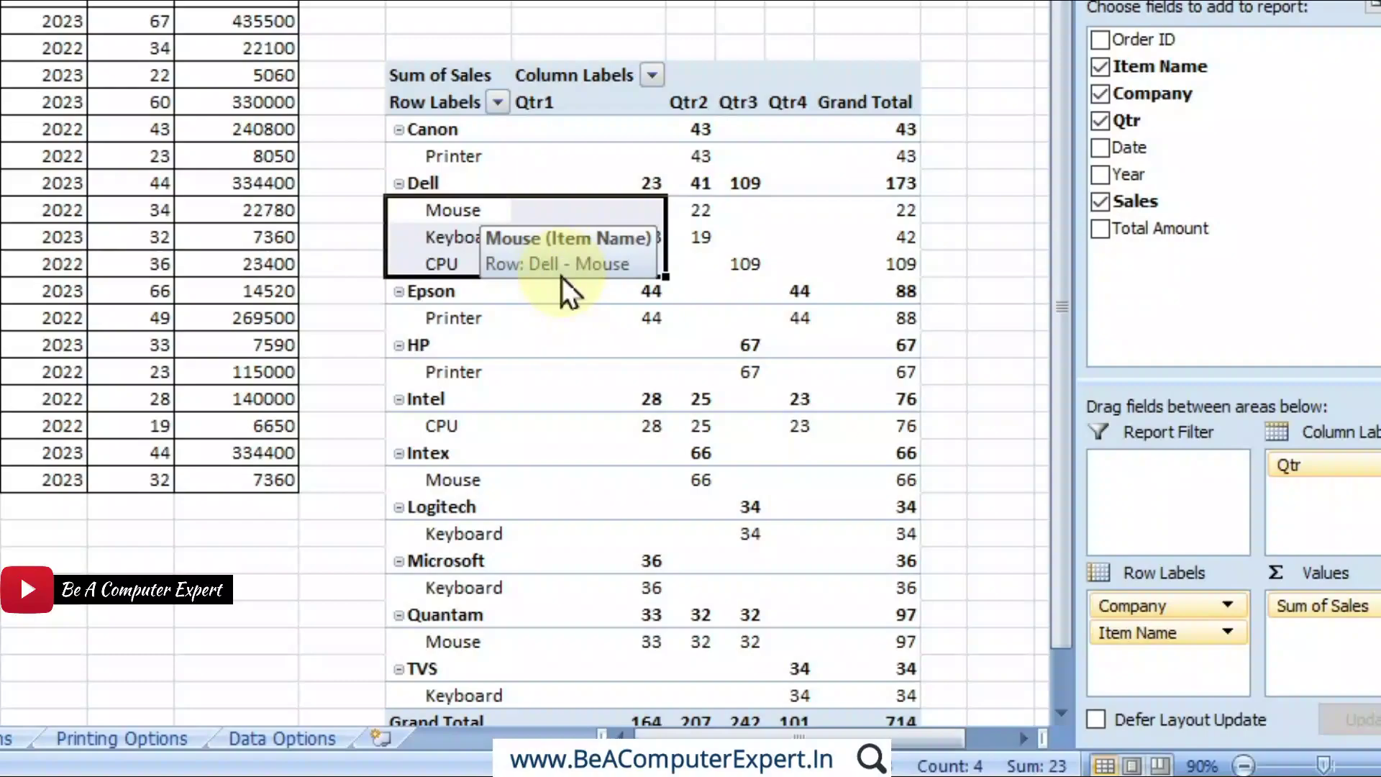
{"action": "left_click", "coordinate": [899, 185]}
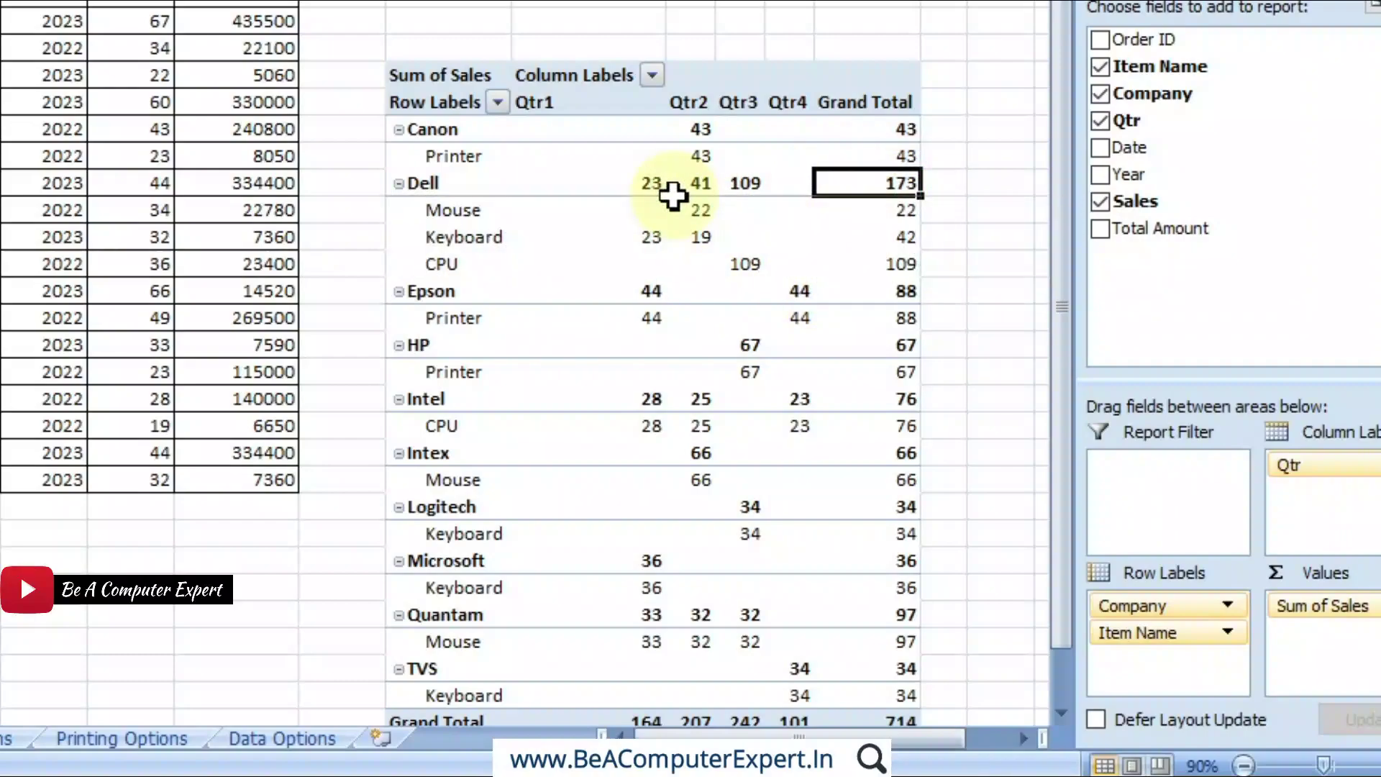
Turn off the display of subtotals for all company groups in the PivotTable
{"action": "left_click", "coordinate": [412, 185]}
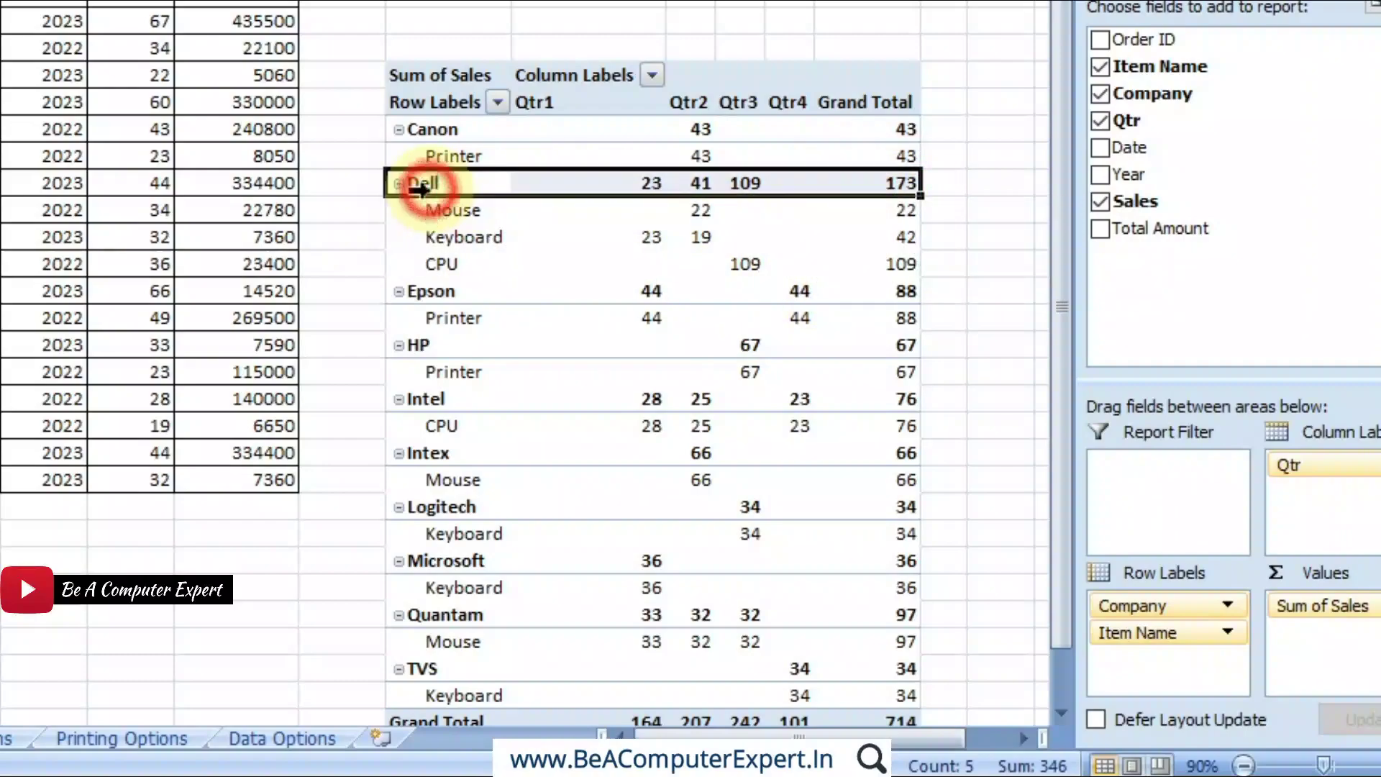
{"action": "left_click", "coordinate": [905, 185]}
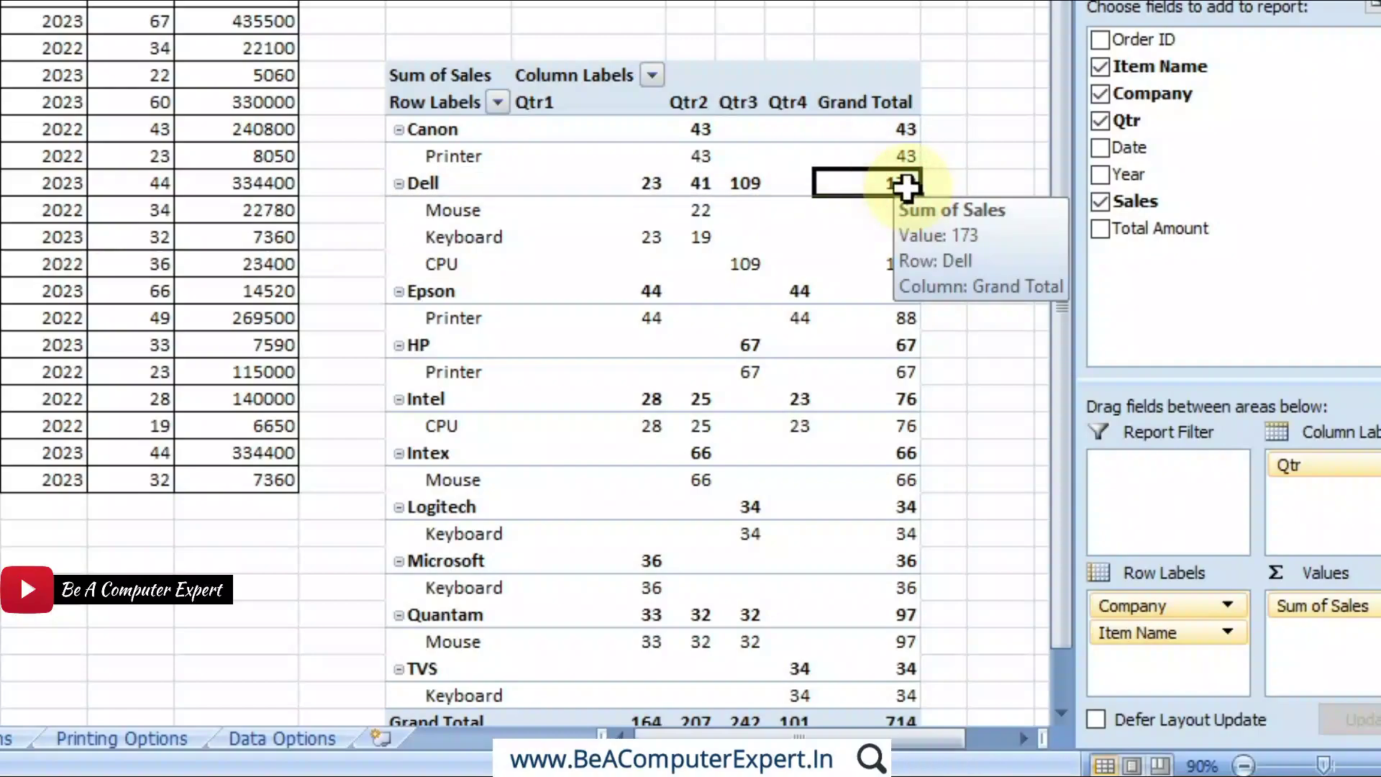
{"action": "left_click", "coordinate": [477, 209]}
{"action": "left_click", "coordinate": [486, 237]}
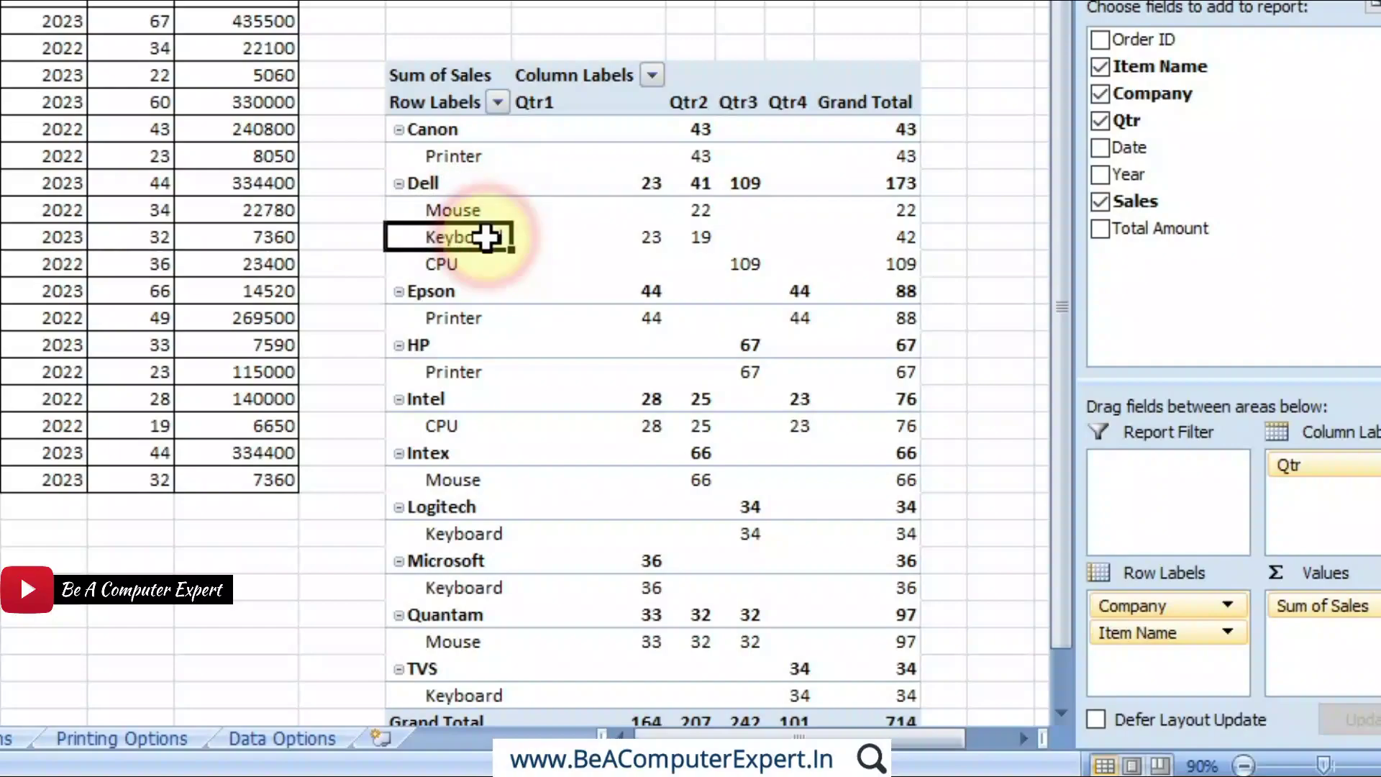
{"action": "left_click", "coordinate": [478, 264]}
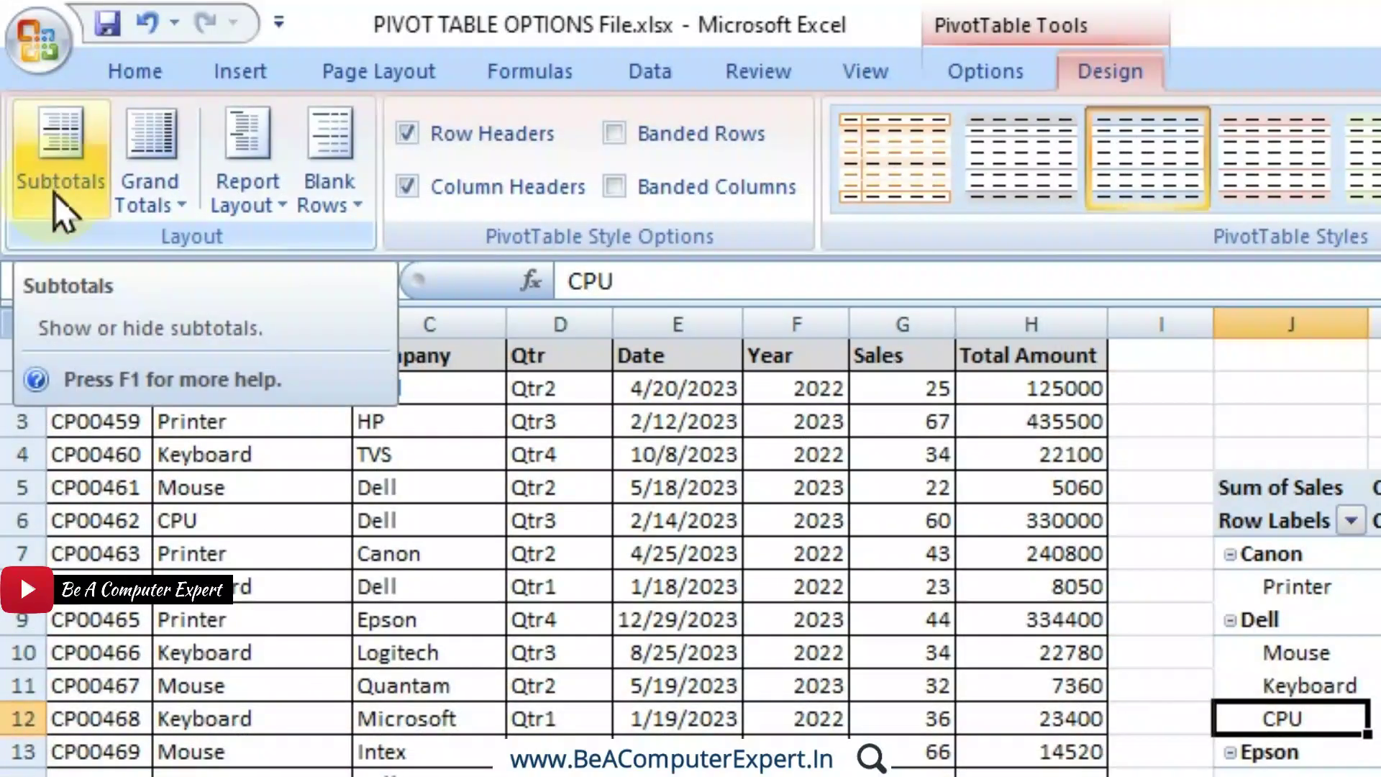
{"action": "left_click", "coordinate": [54, 193]}
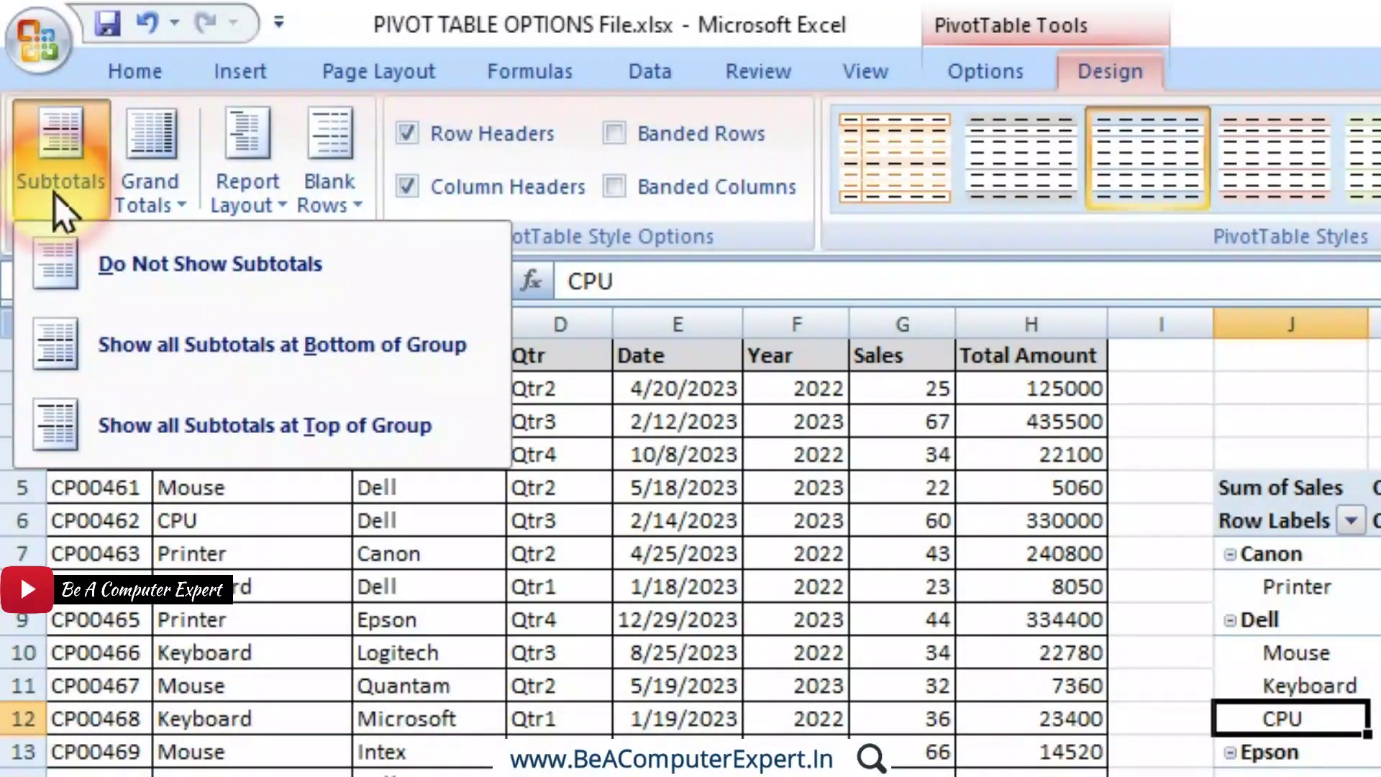
{"action": "left_click", "coordinate": [157, 271]}
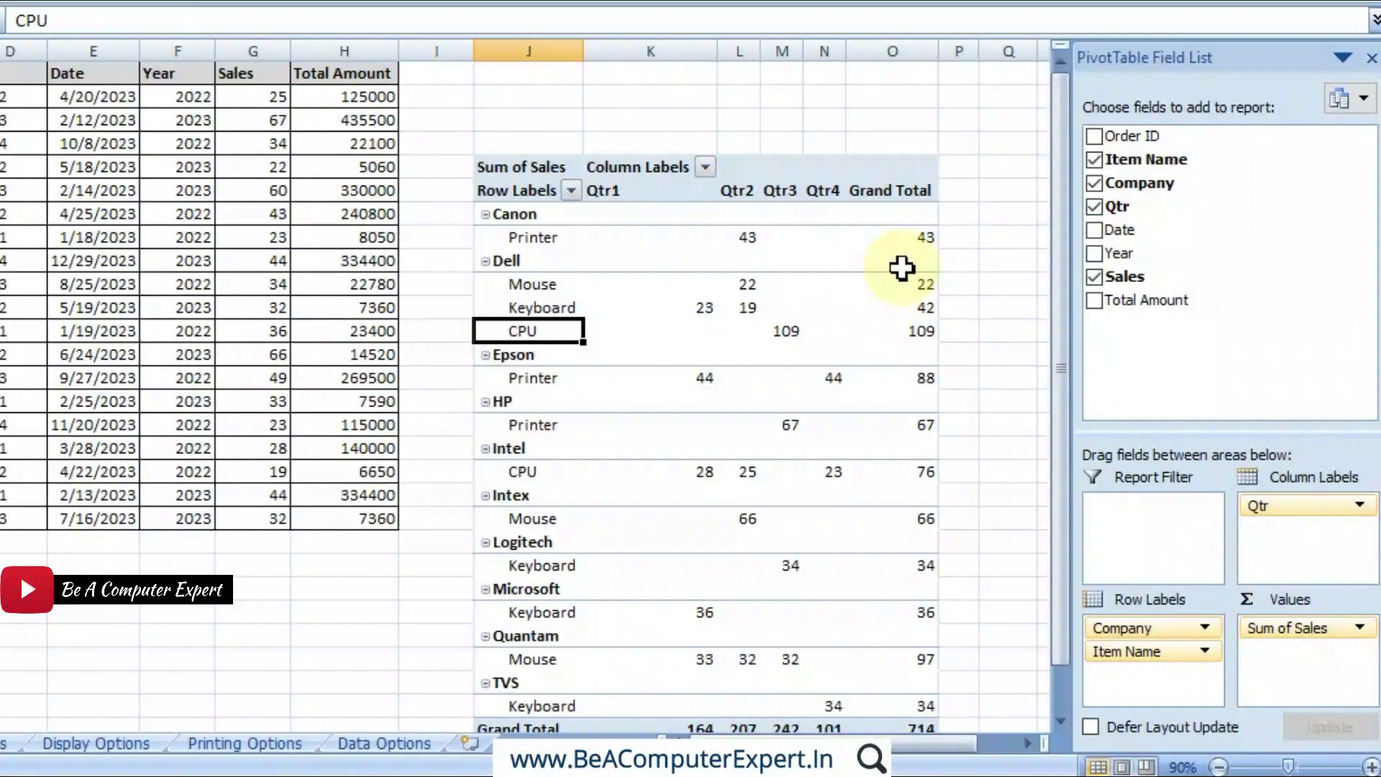
Examine the Dell row without subtotals and its Keyboard item's quarterly sales and grand total
{"action": "left_click", "coordinate": [516, 265]}
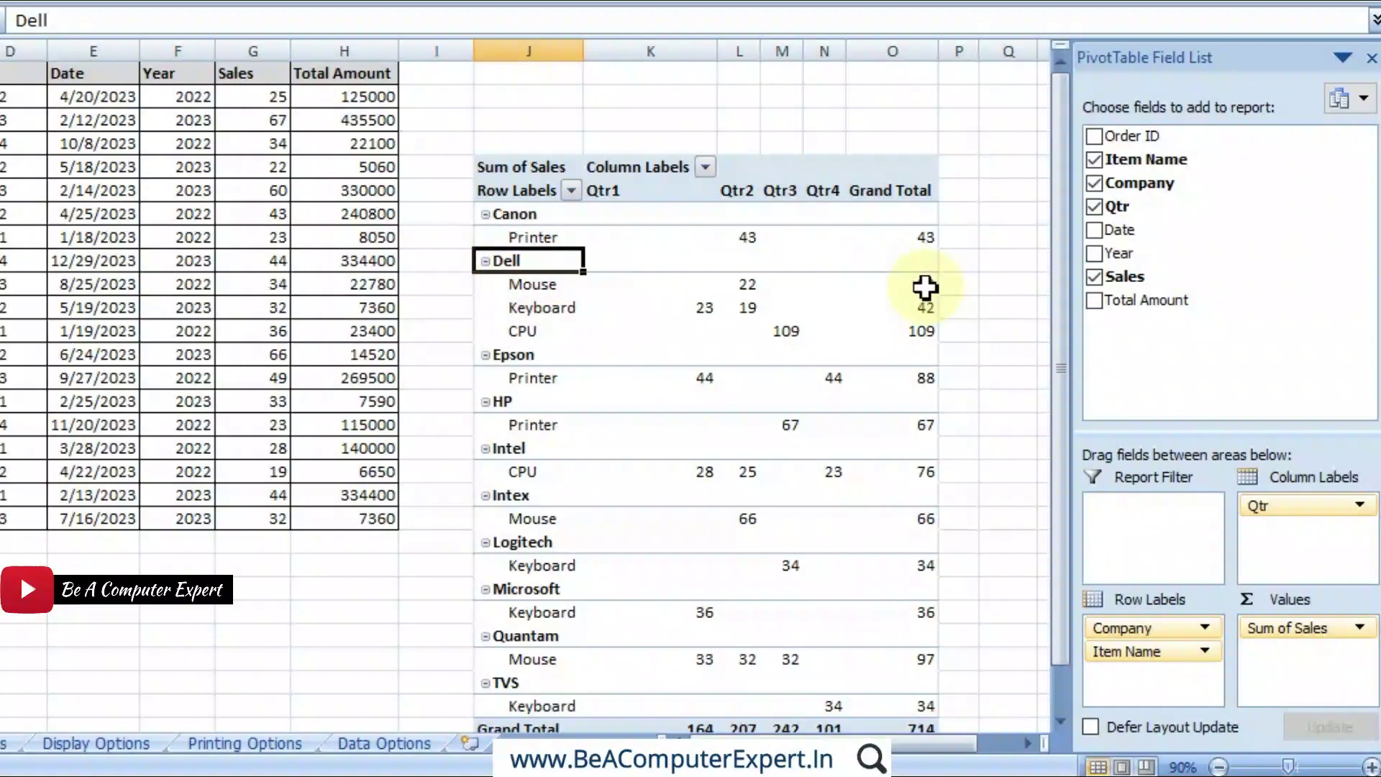
{"action": "left_click", "coordinate": [912, 258]}
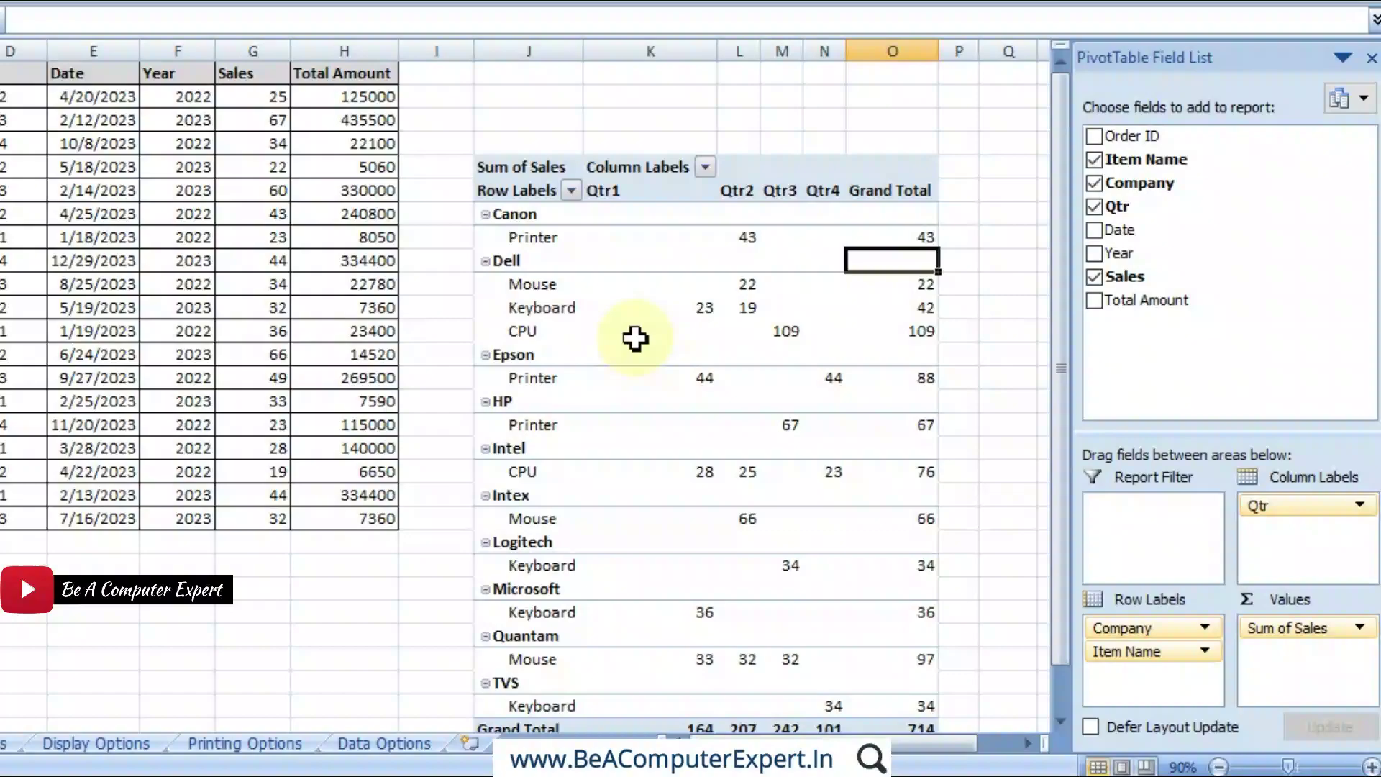
{"action": "left_click", "coordinate": [568, 308]}
{"action": "left_click_drag", "start_coordinate": [540, 306], "coordinate": [882, 317]}
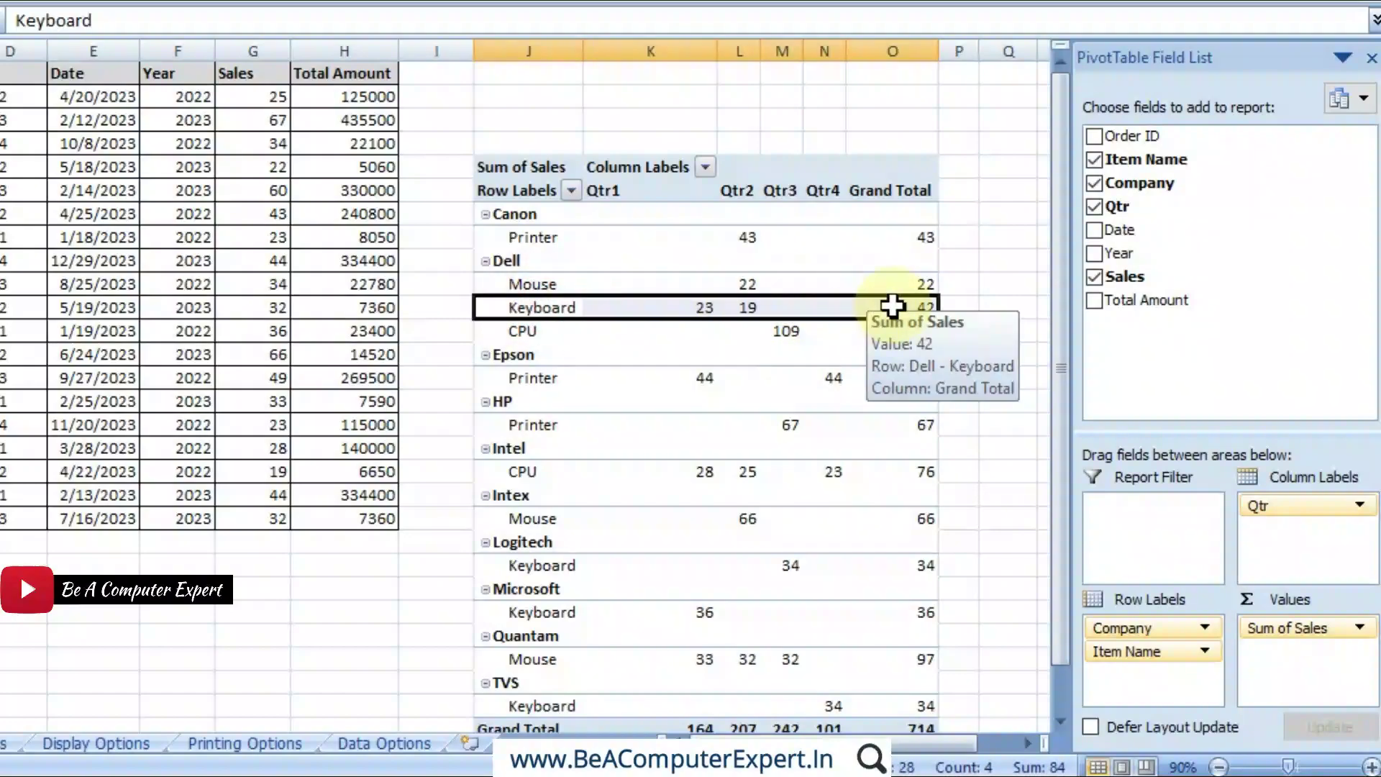
{"action": "left_click", "coordinate": [910, 305]}
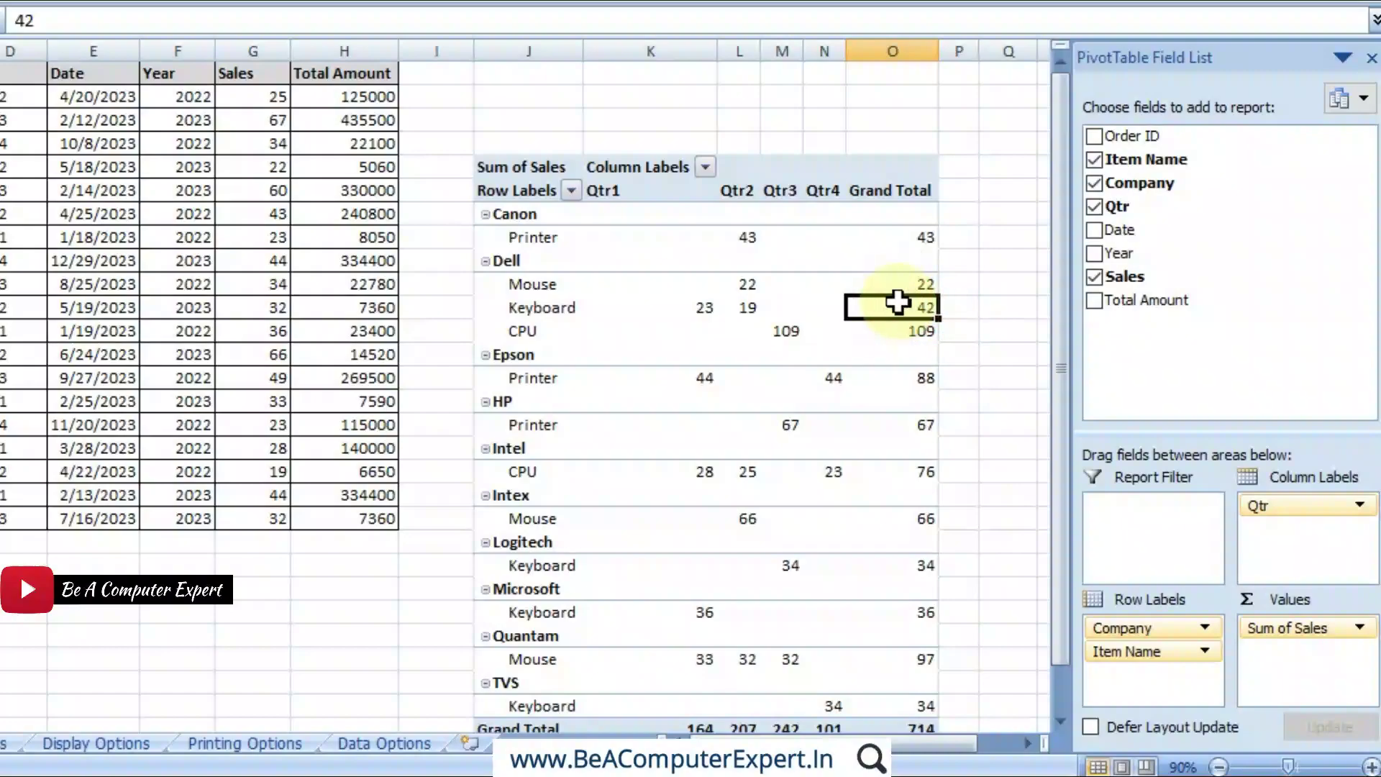
{"action": "left_click", "coordinate": [709, 308]}
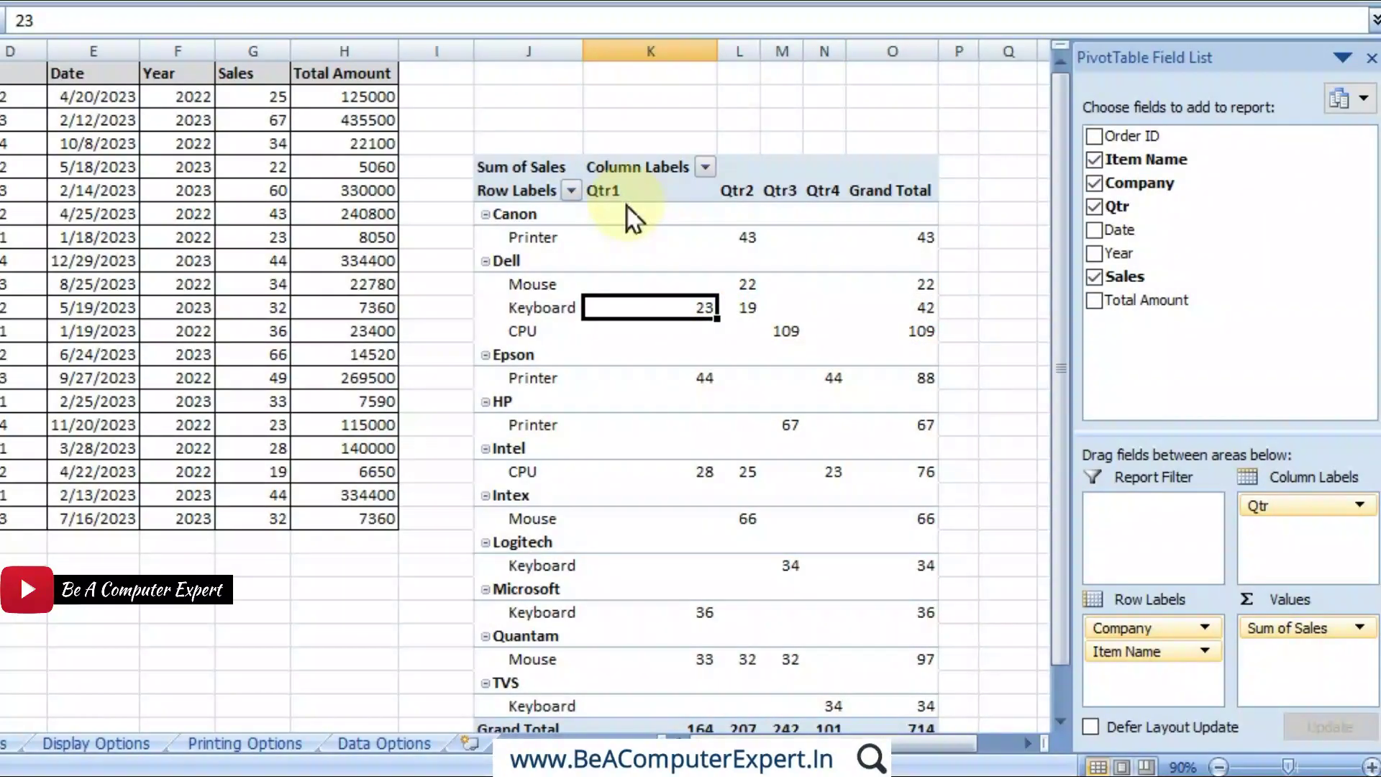
{"action": "left_click", "coordinate": [746, 309]}
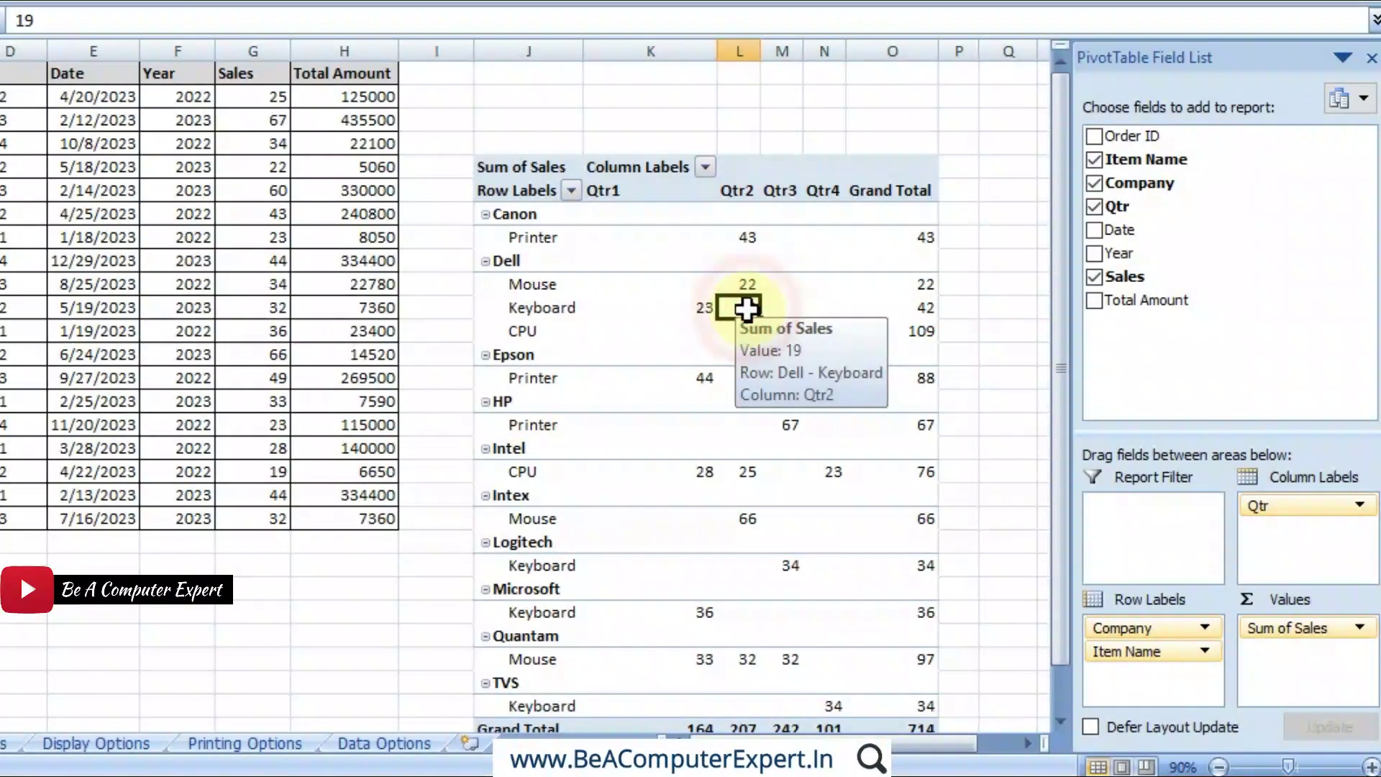
{"action": "left_click", "coordinate": [908, 311]}
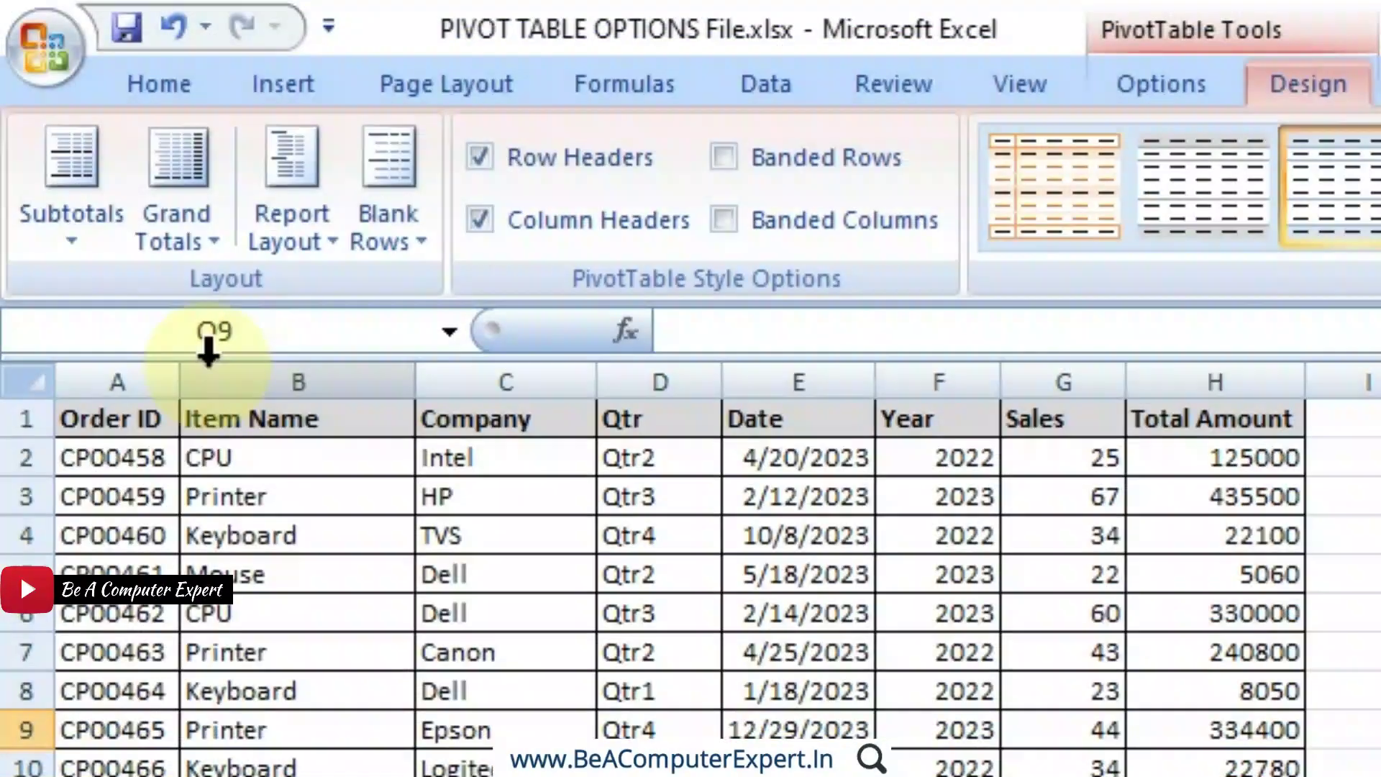
Show all PivotTable subtotals at the bottom of each company group
{"action": "left_click", "coordinate": [65, 245]}
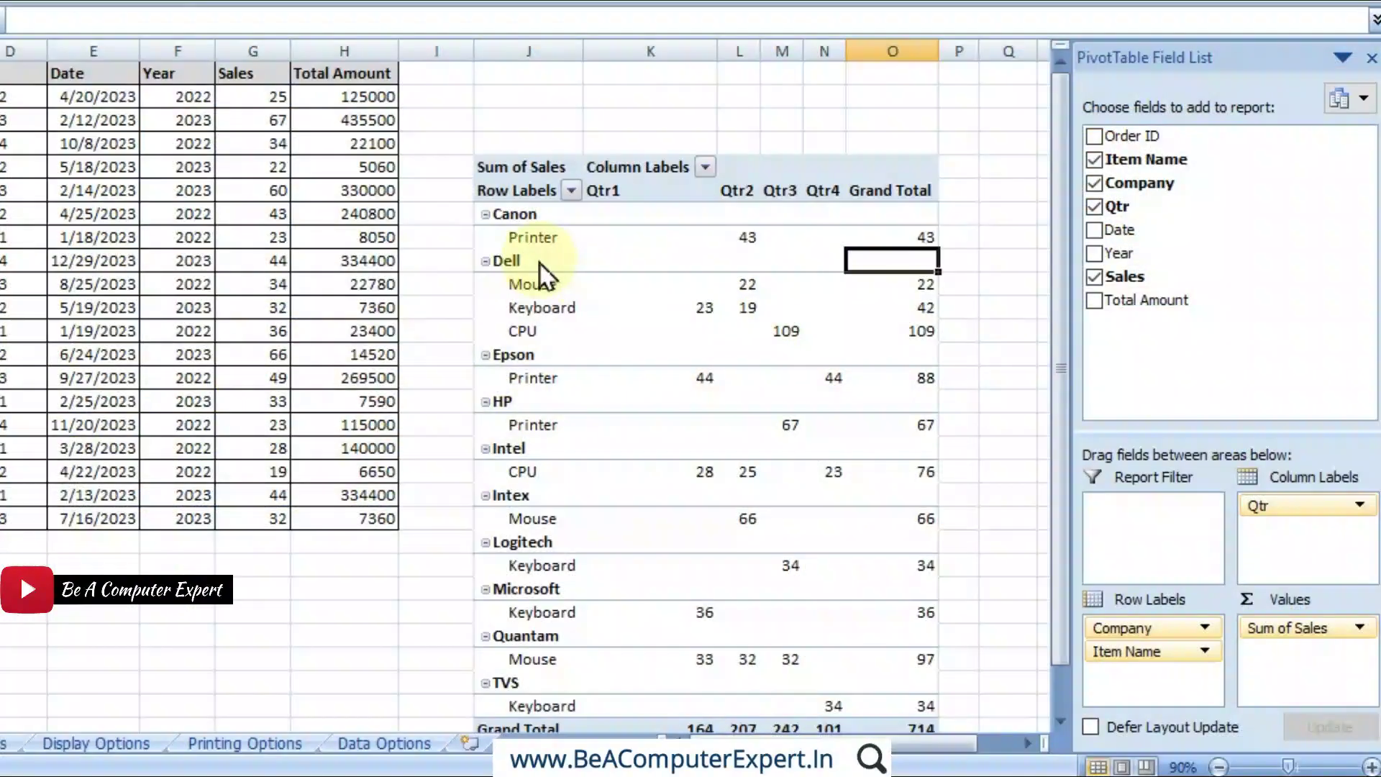
{"action": "left_click", "coordinate": [523, 254]}
{"action": "left_click_drag", "start_coordinate": [531, 284], "coordinate": [530, 330]}
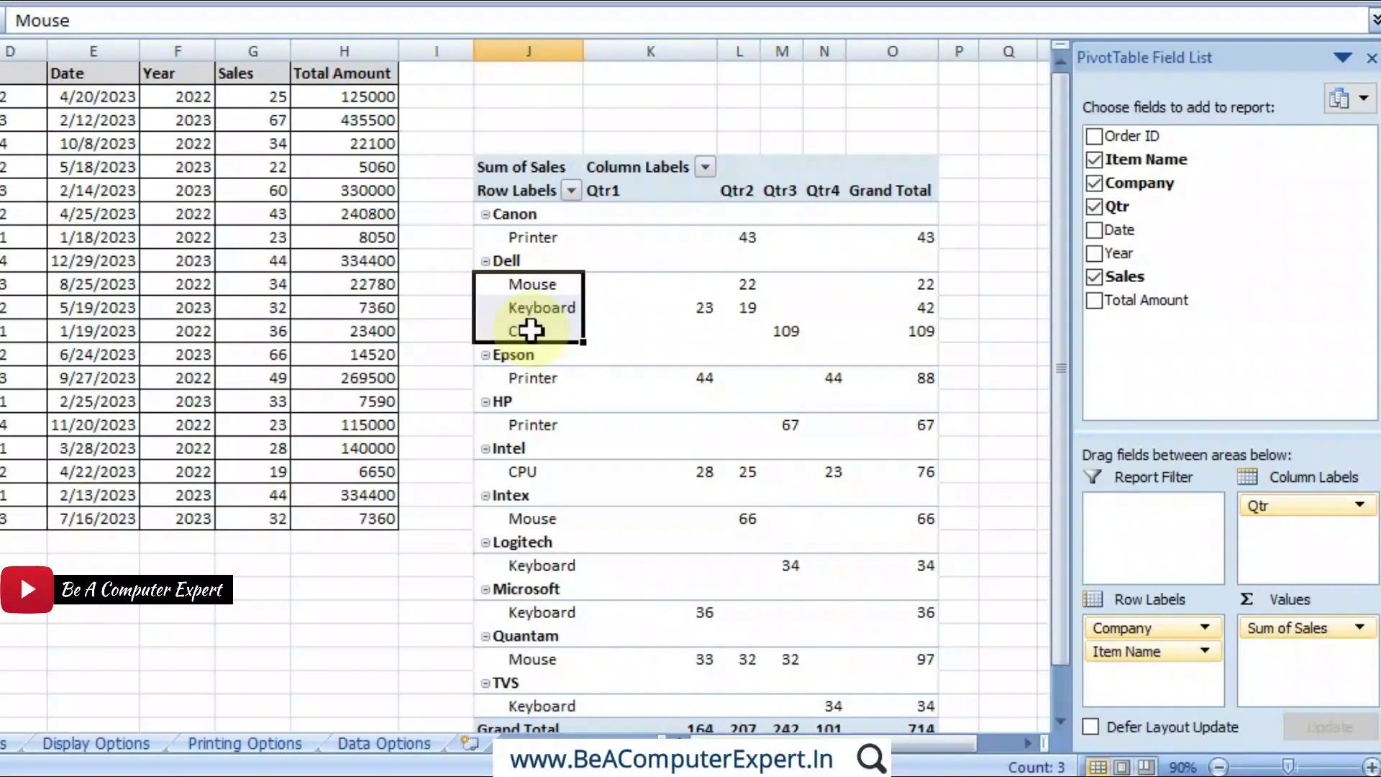
{"action": "left_click", "coordinate": [531, 261]}
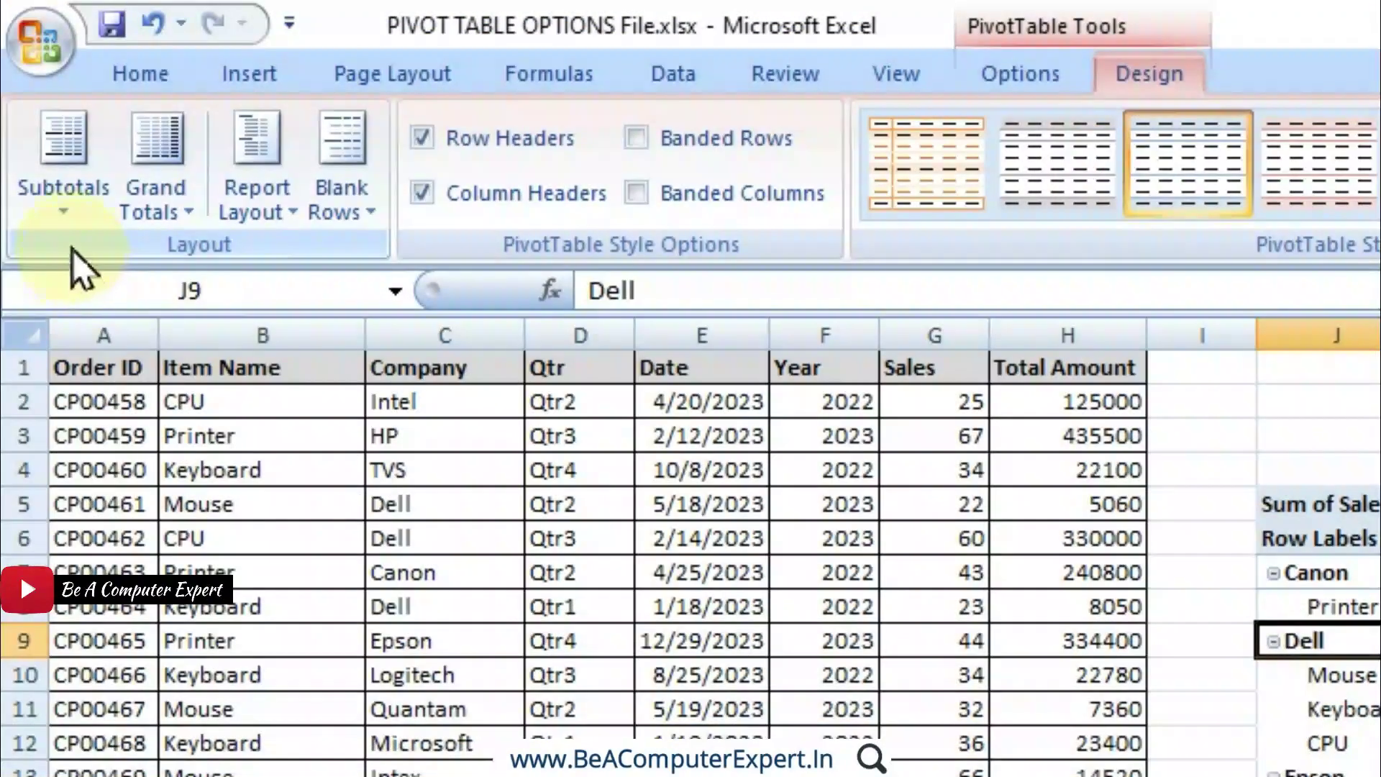
{"action": "left_click", "coordinate": [67, 216]}
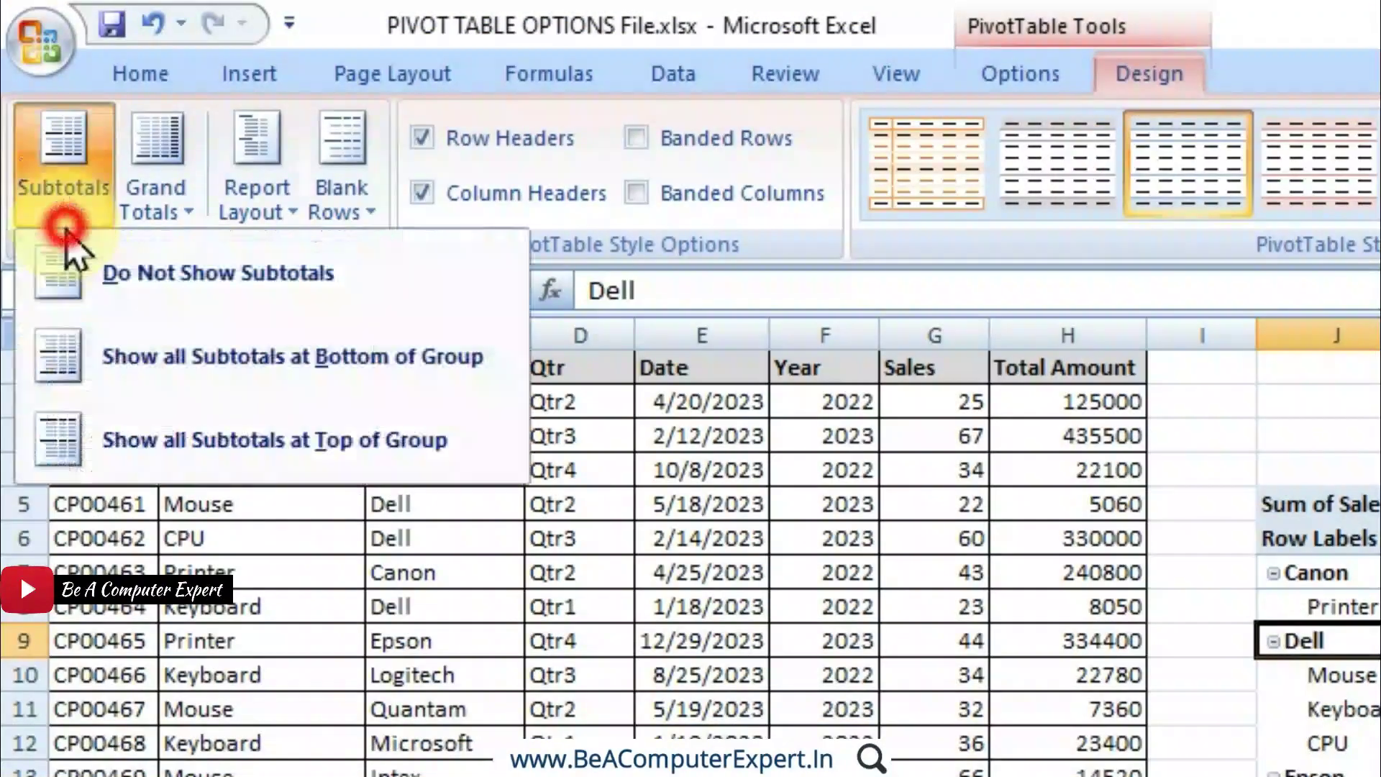
{"action": "left_click", "coordinate": [201, 356]}
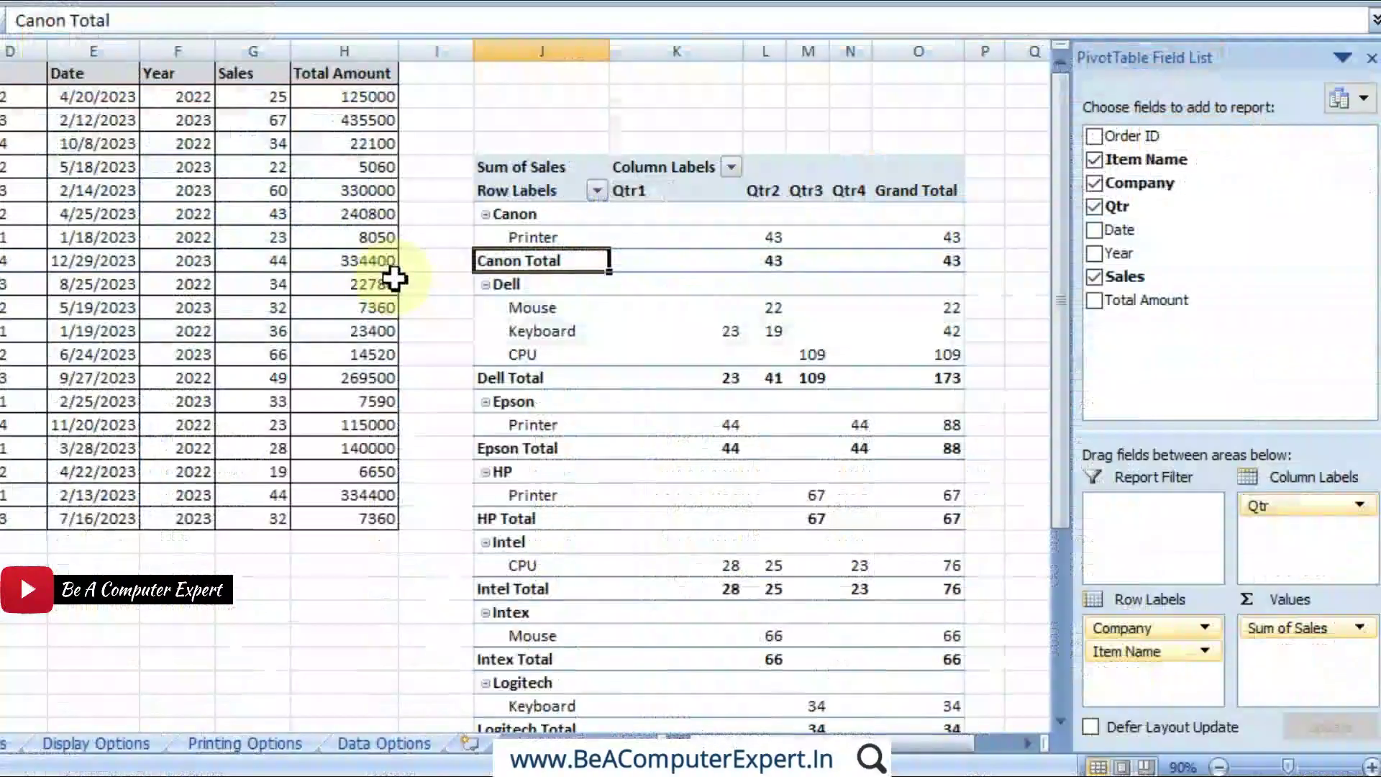
Examine the Canon and Dell groups, comparing their items with the Canon Total and Dell Total rows
{"action": "left_click", "coordinate": [508, 215]}
{"action": "left_click", "coordinate": [512, 238]}
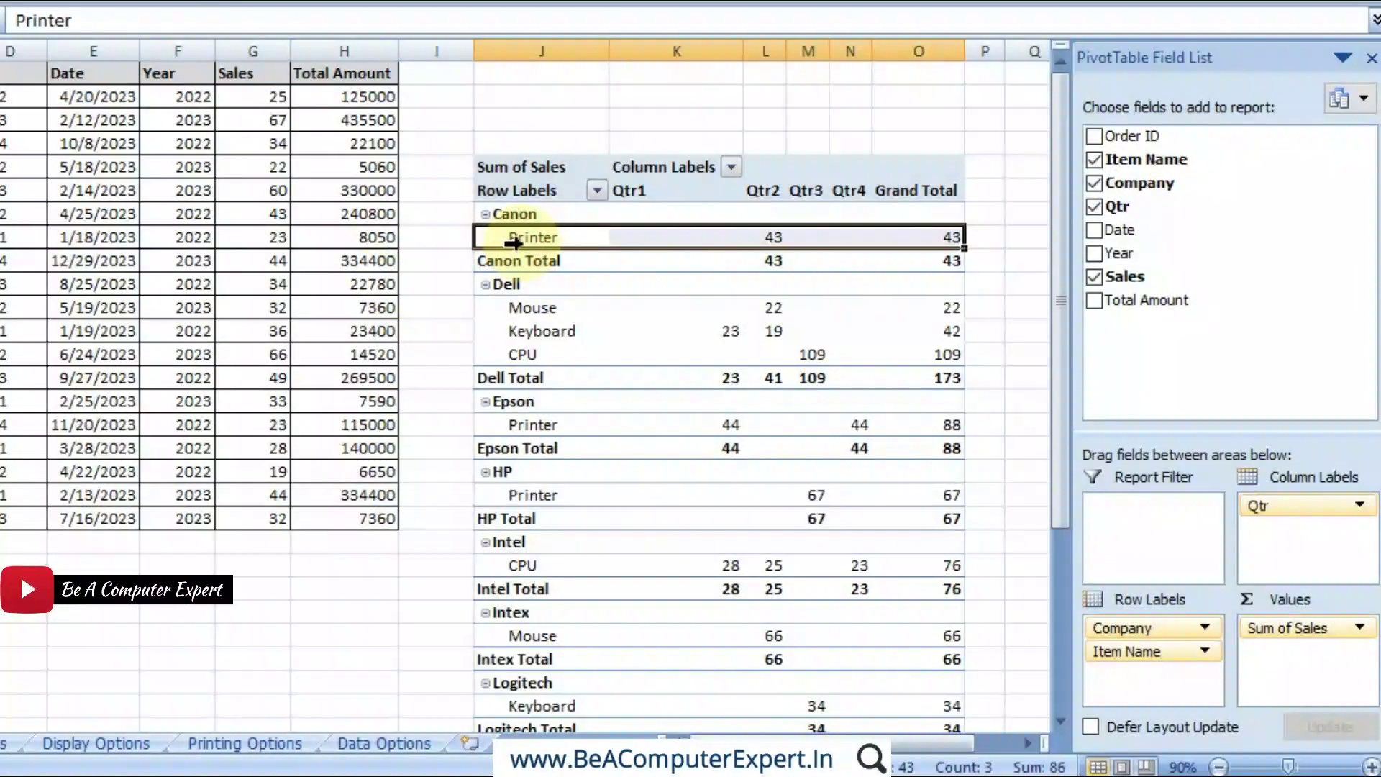
{"action": "left_click_drag", "start_coordinate": [547, 217], "coordinate": [545, 238]}
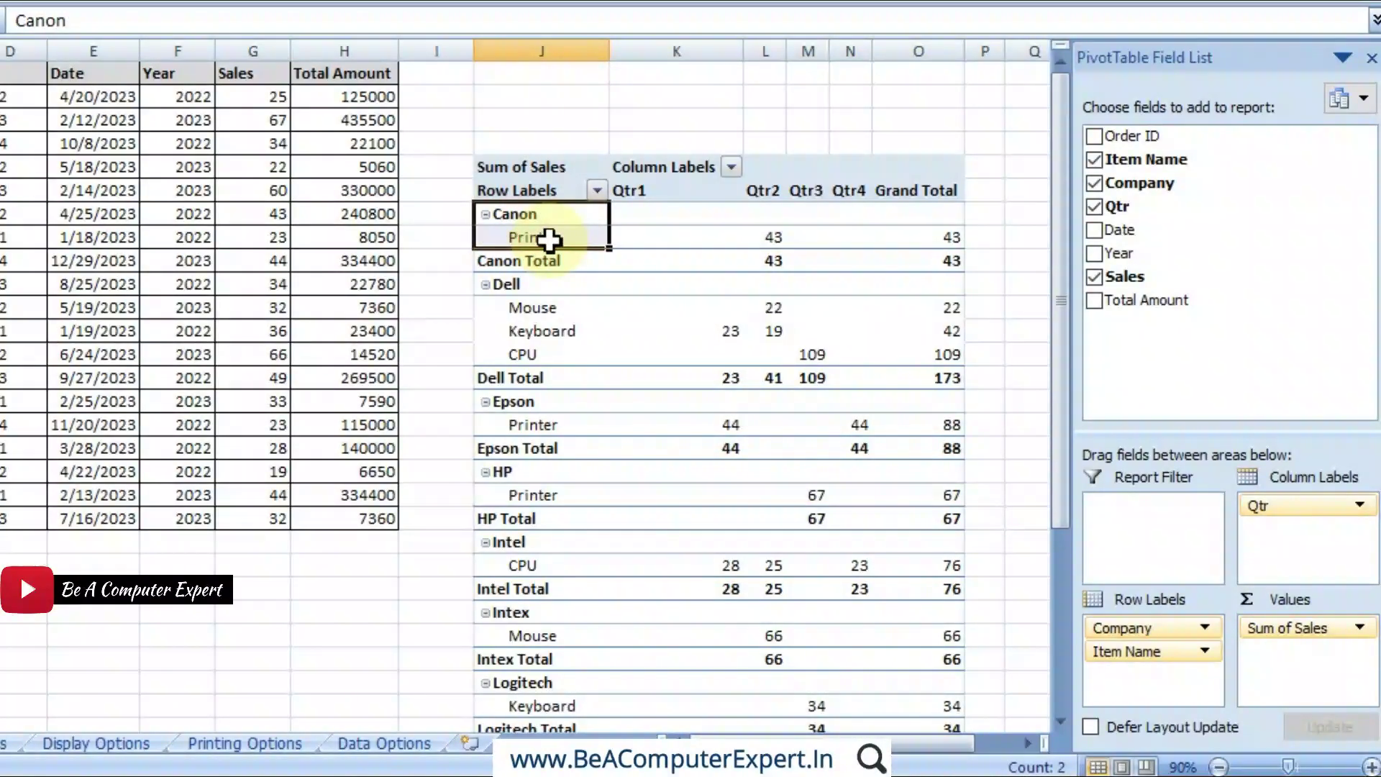
{"action": "left_click", "coordinate": [546, 261]}
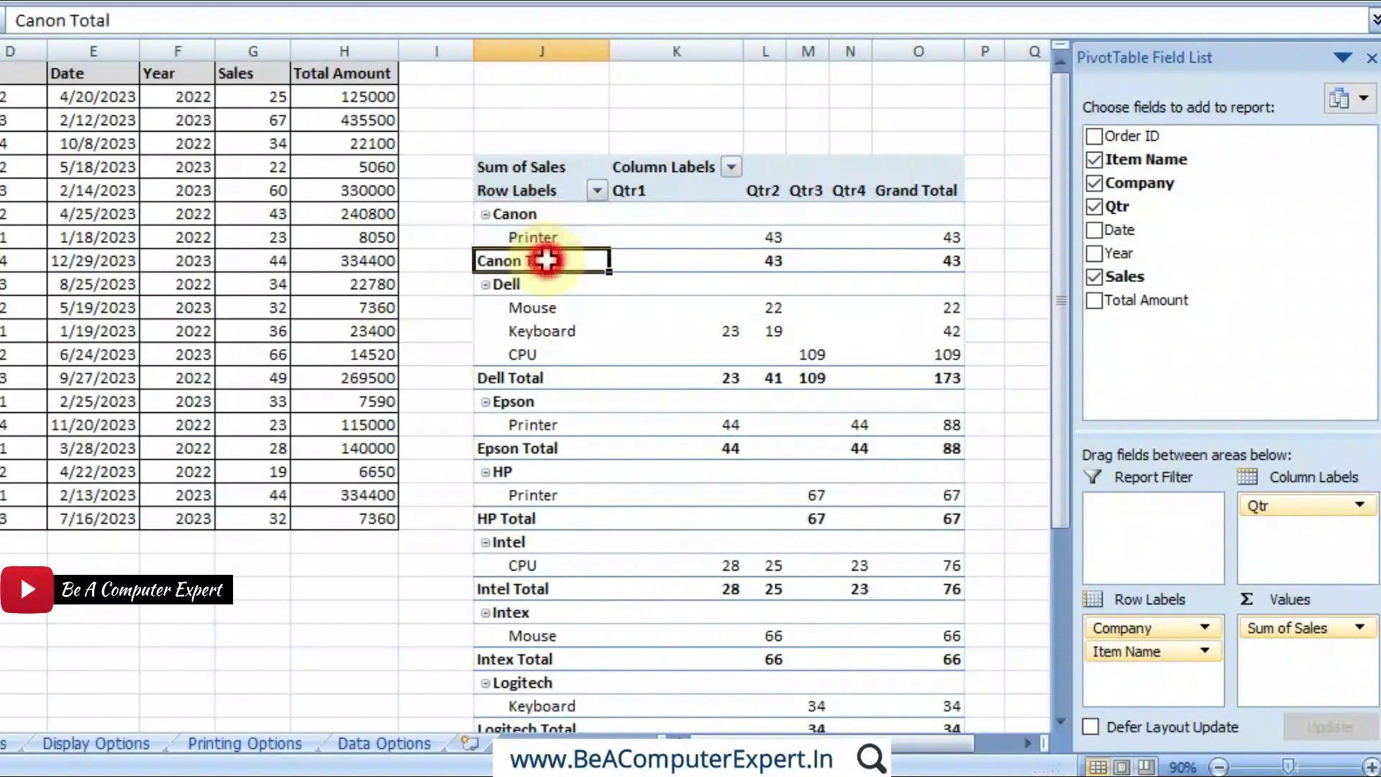
{"action": "left_click", "coordinate": [934, 258]}
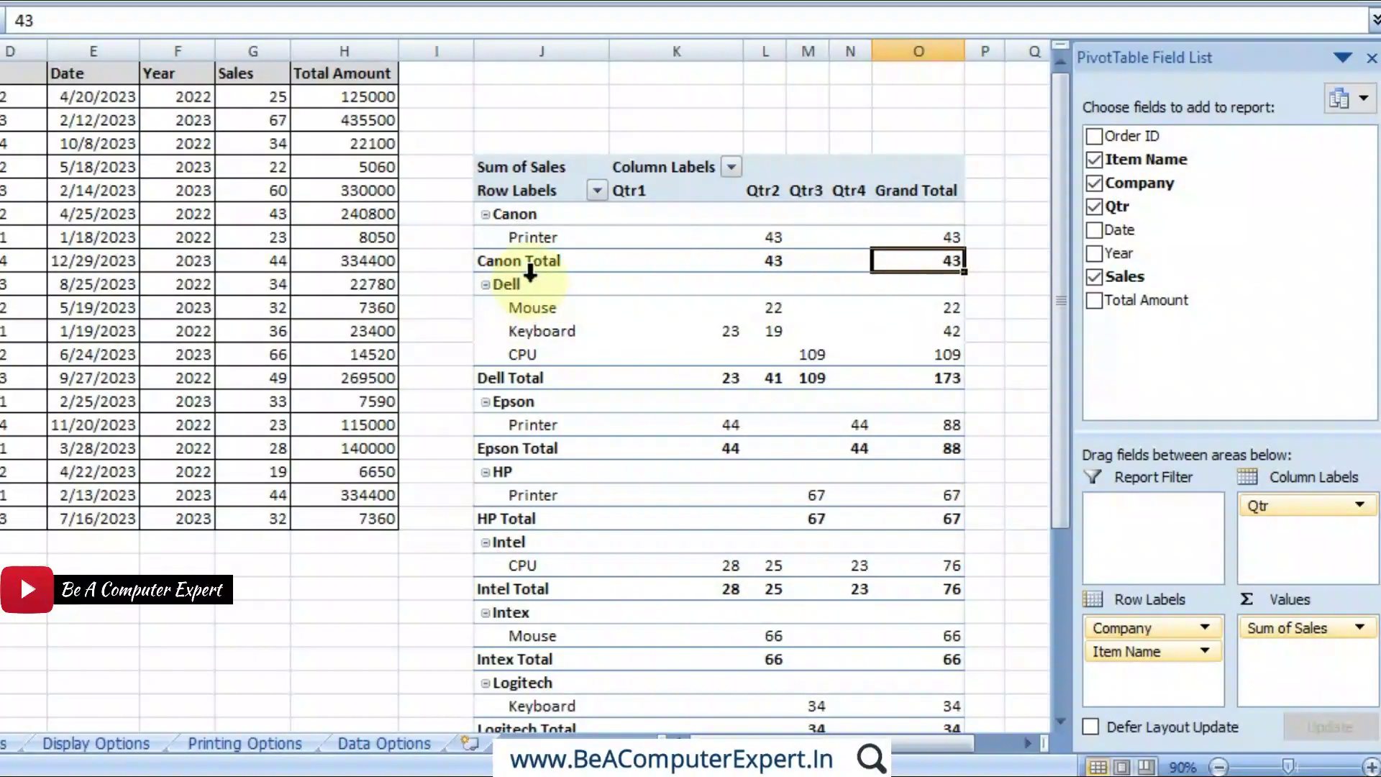
{"action": "left_click_drag", "start_coordinate": [534, 285], "coordinate": [541, 348]}
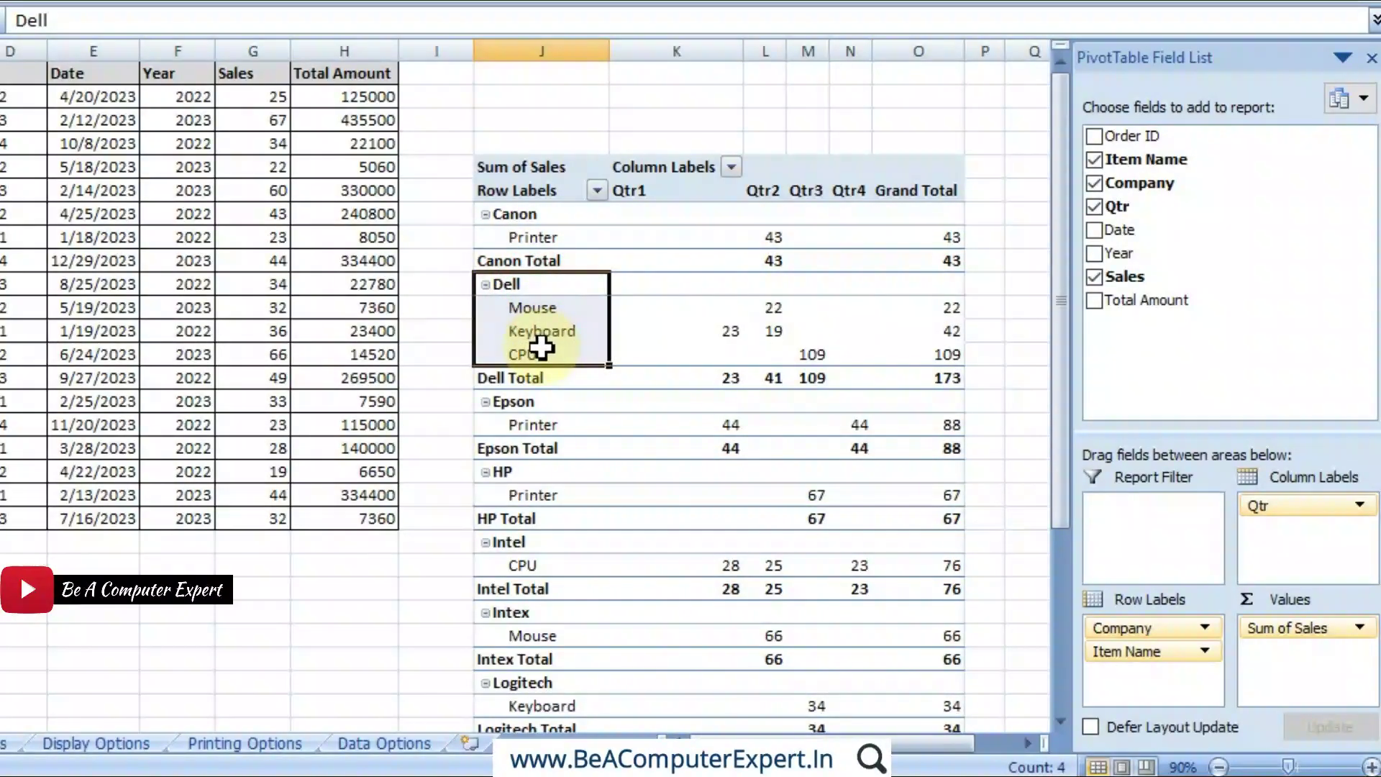
{"action": "left_click", "coordinate": [541, 376]}
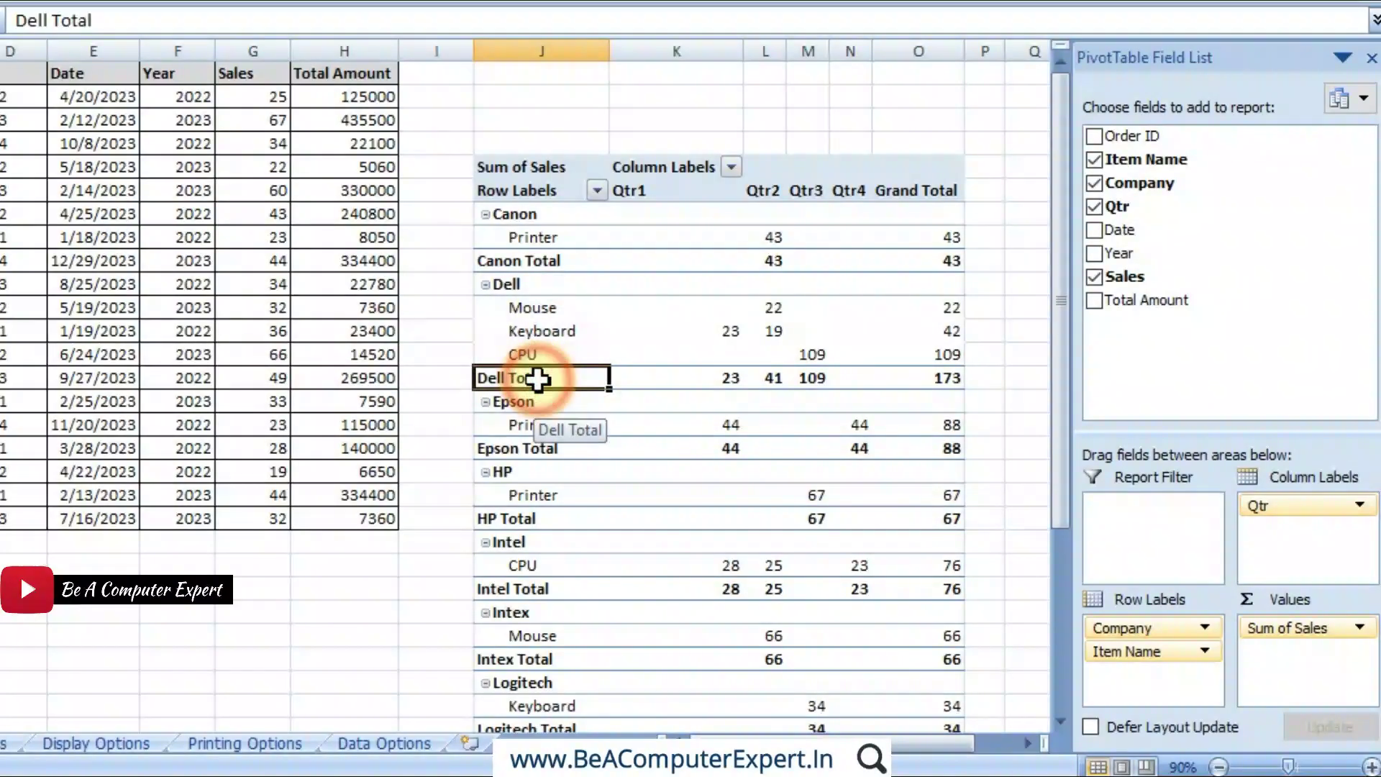
{"action": "left_click", "coordinate": [892, 378]}
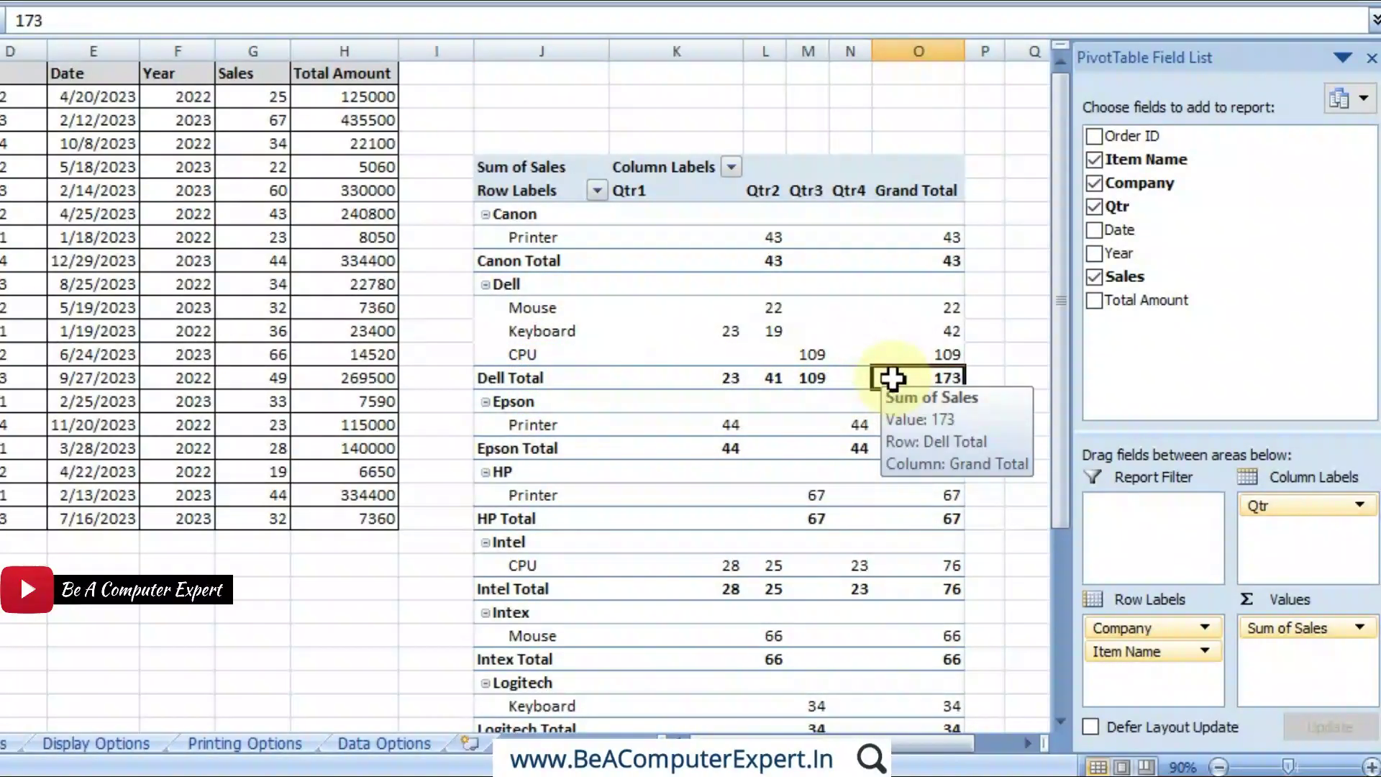
{"action": "left_click", "coordinate": [521, 378]}
{"action": "left_click_drag", "start_coordinate": [617, 368], "coordinate": [894, 378]}
{"action": "mouse_move", "coordinate": [894, 377]}
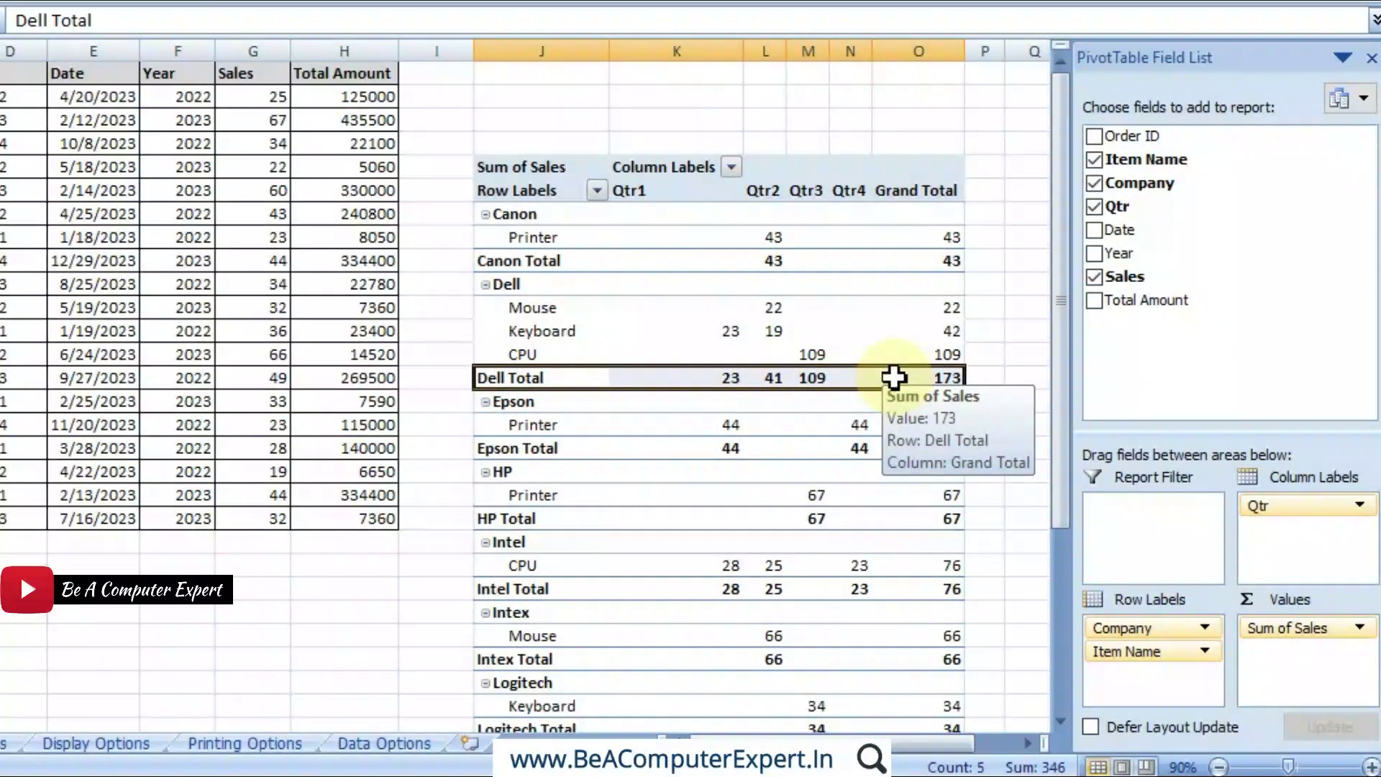
Collapse and re-expand the Dell group, checking its items against the Dell Total row
{"action": "left_click", "coordinate": [485, 284]}
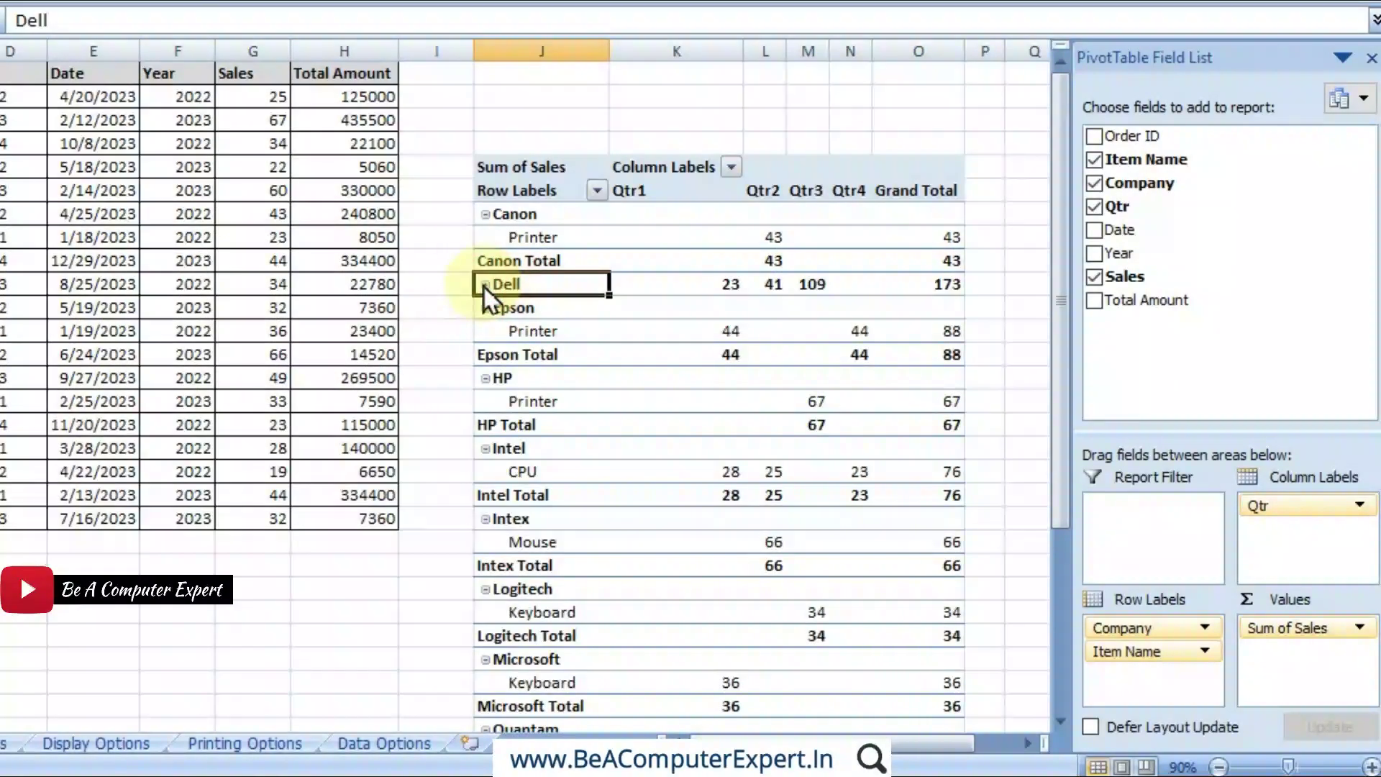
{"action": "left_click", "coordinate": [485, 285]}
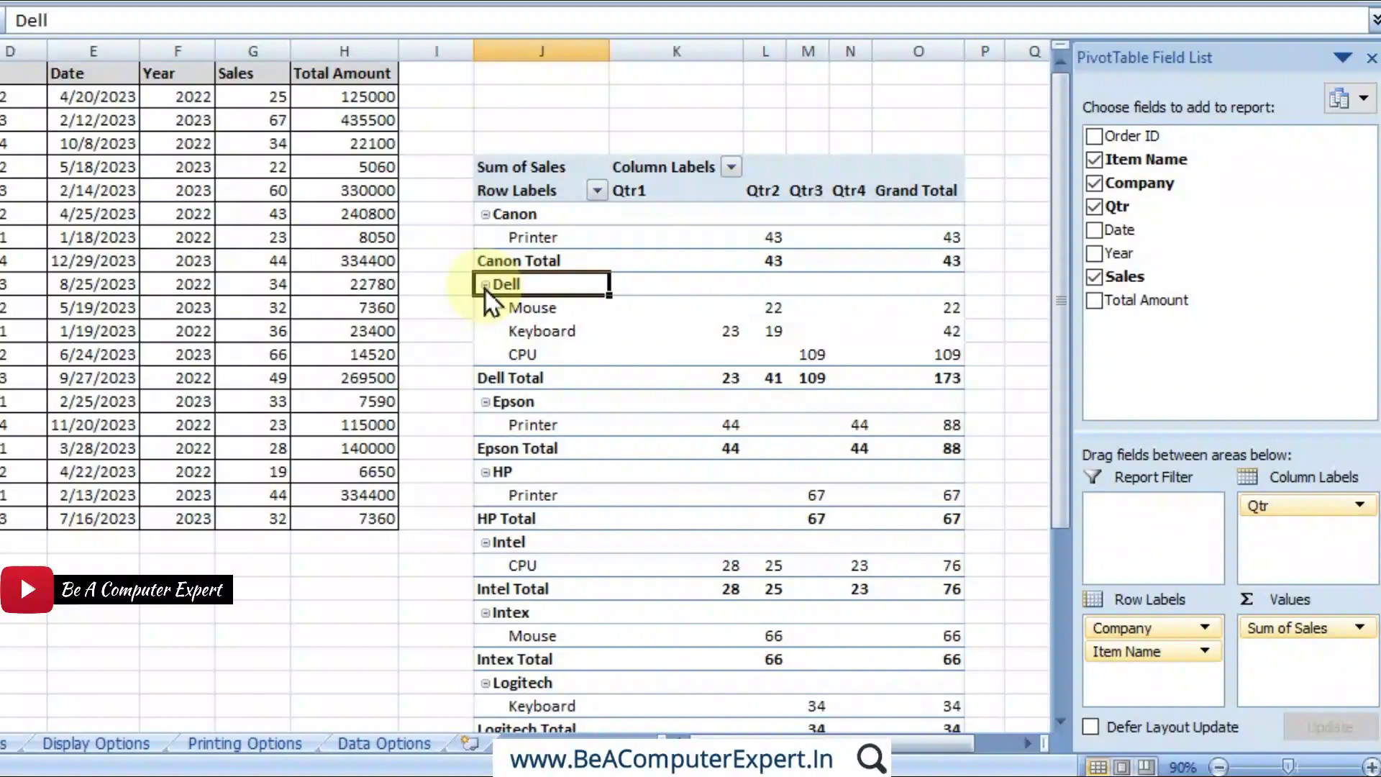
{"action": "left_click_drag", "start_coordinate": [529, 284], "coordinate": [539, 349]}
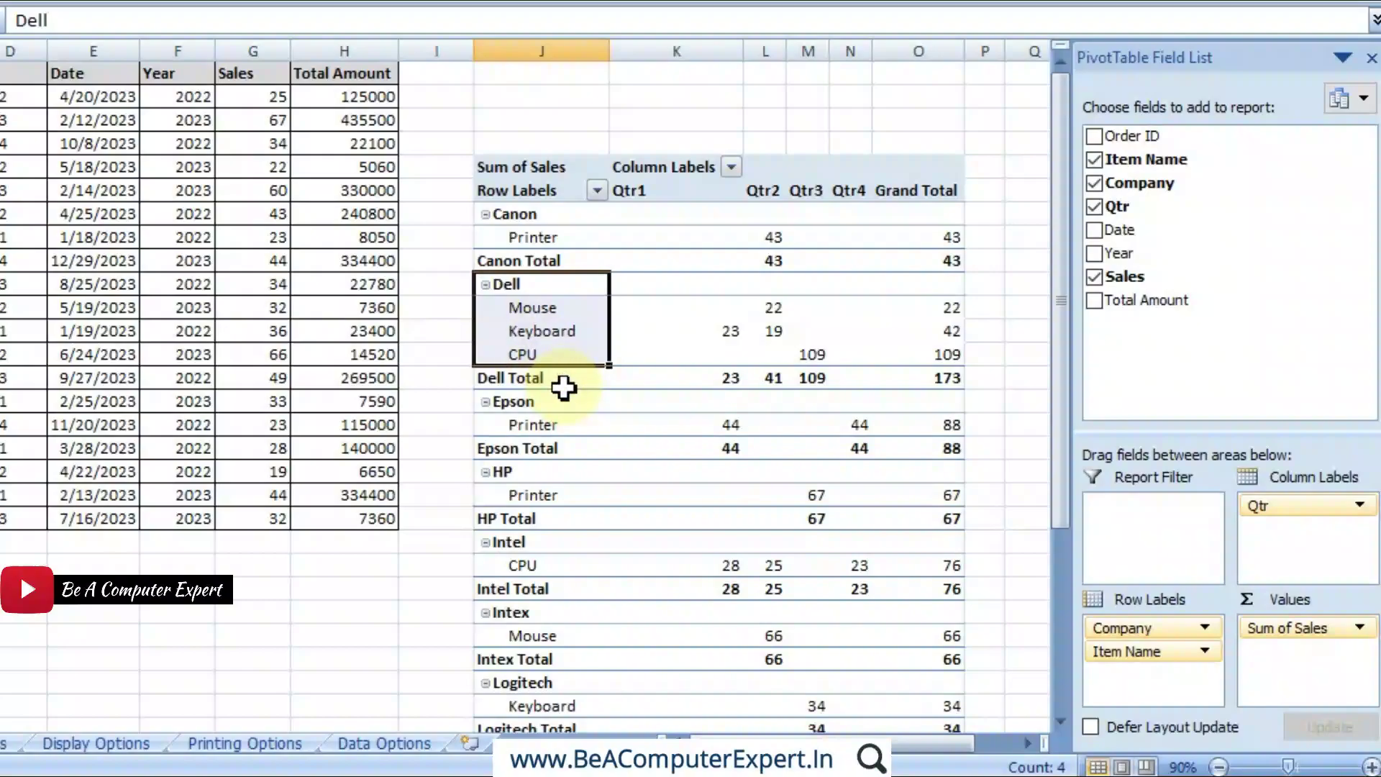
{"action": "left_click", "coordinate": [561, 378]}
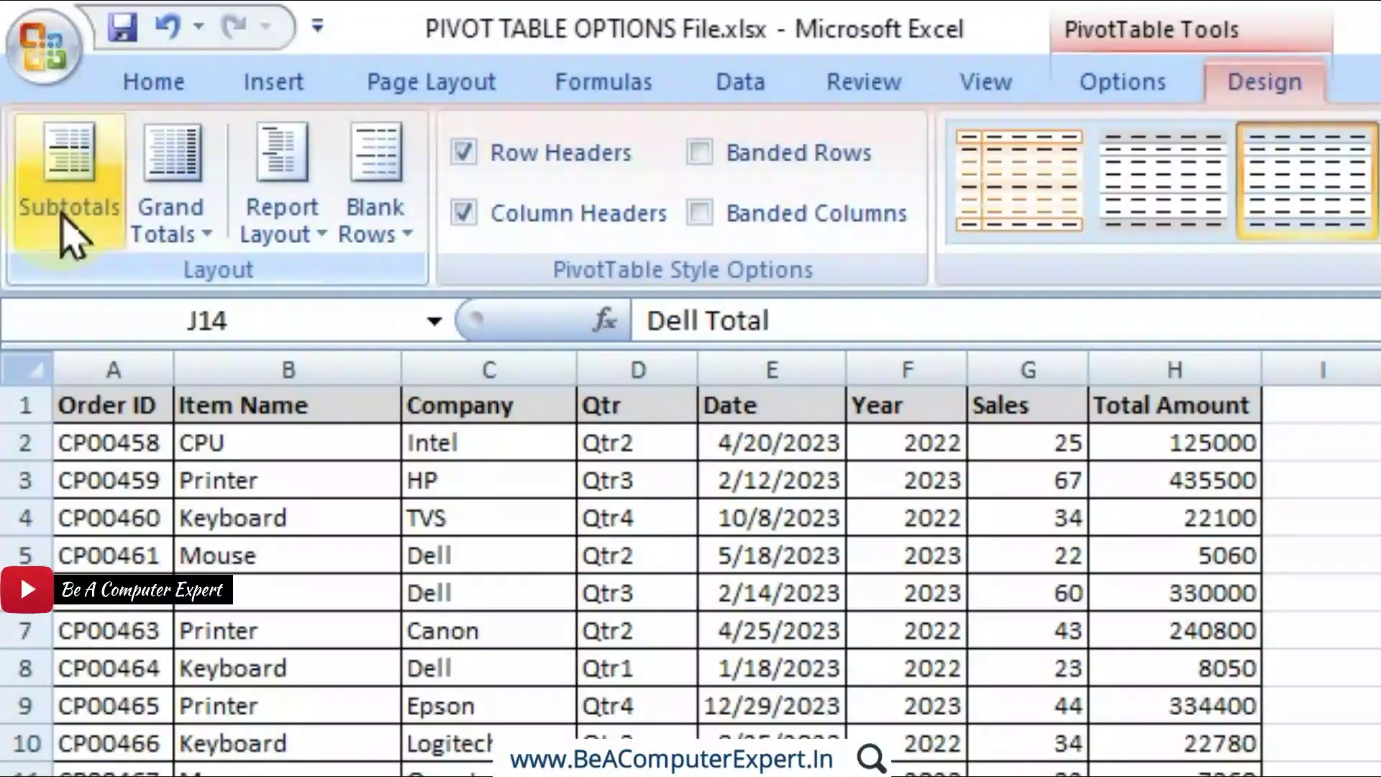
Show all PivotTable subtotals at the top of each company group and check the Dell group
{"action": "left_click", "coordinate": [72, 245]}
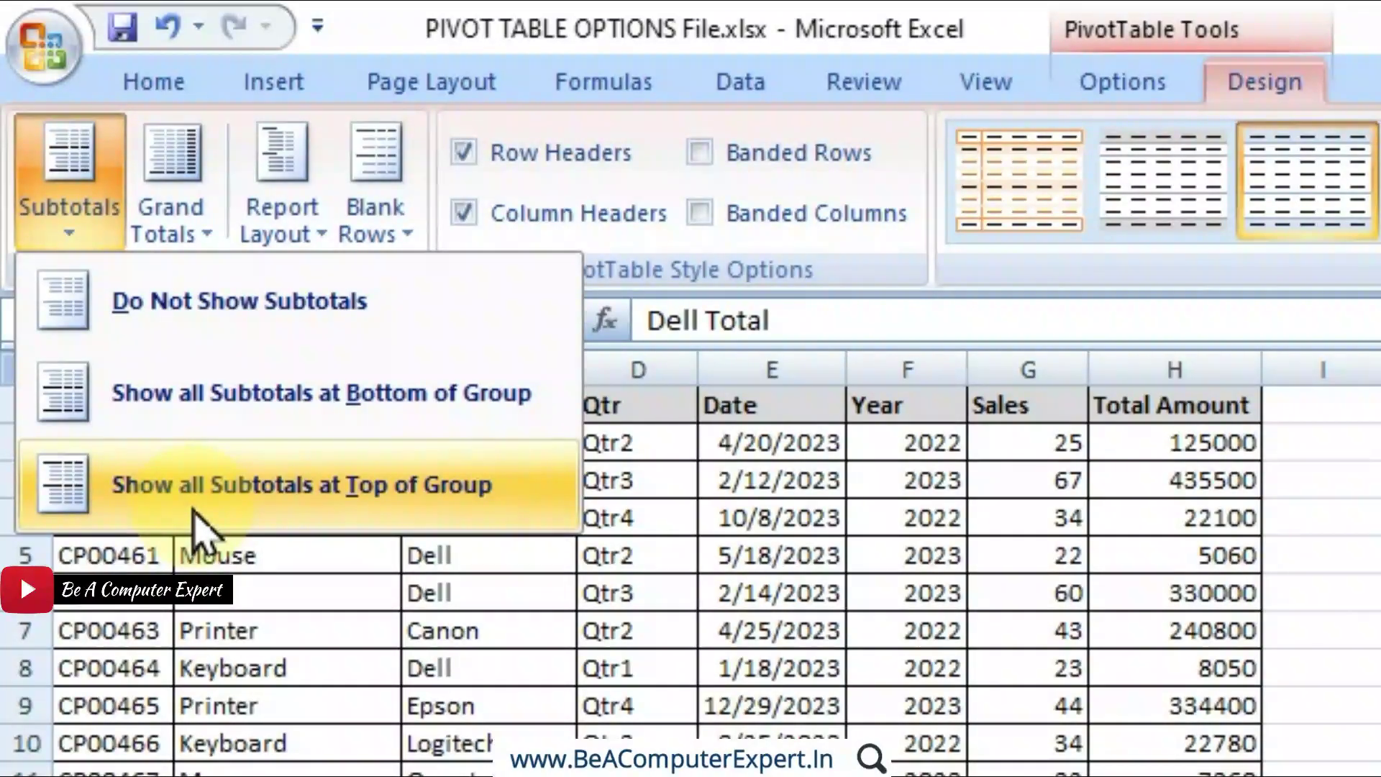
{"action": "left_click", "coordinate": [269, 495]}
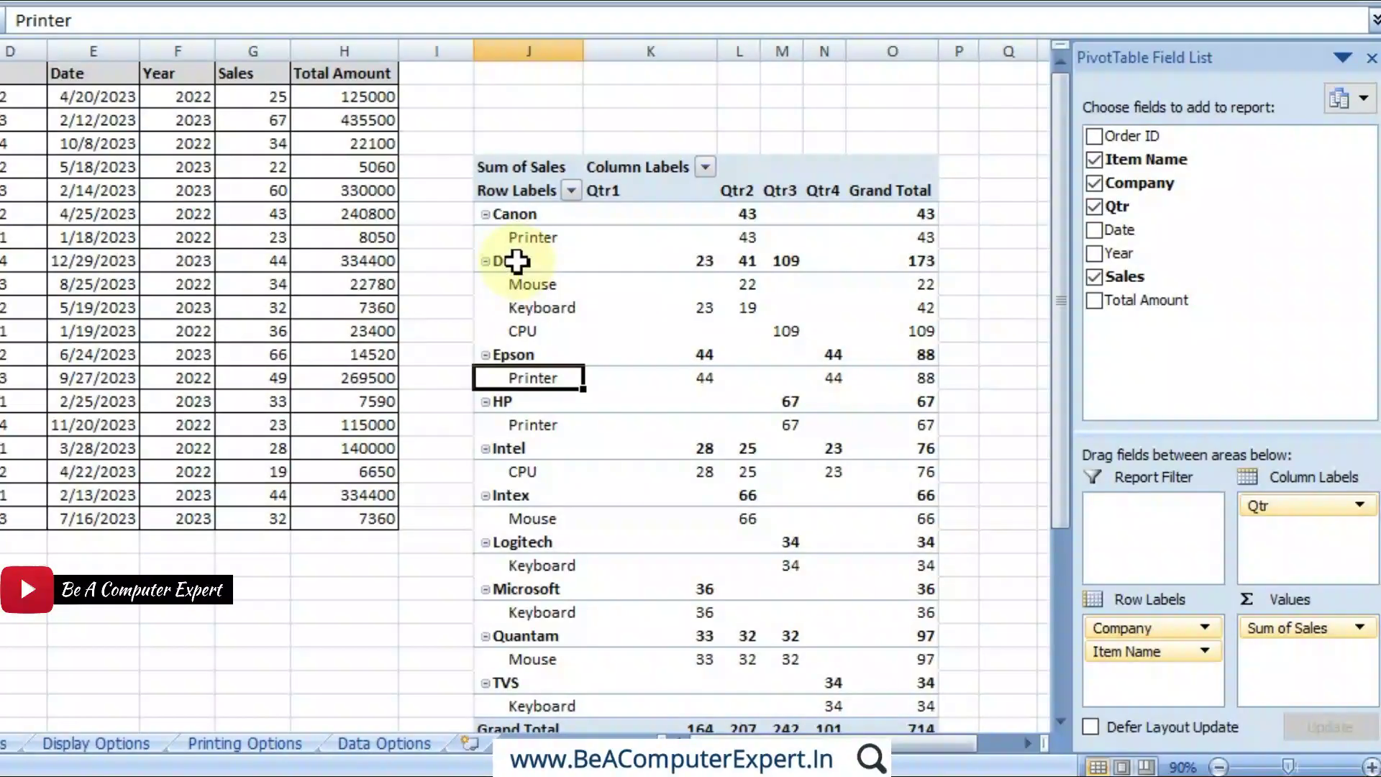
{"action": "left_click", "coordinate": [509, 262]}
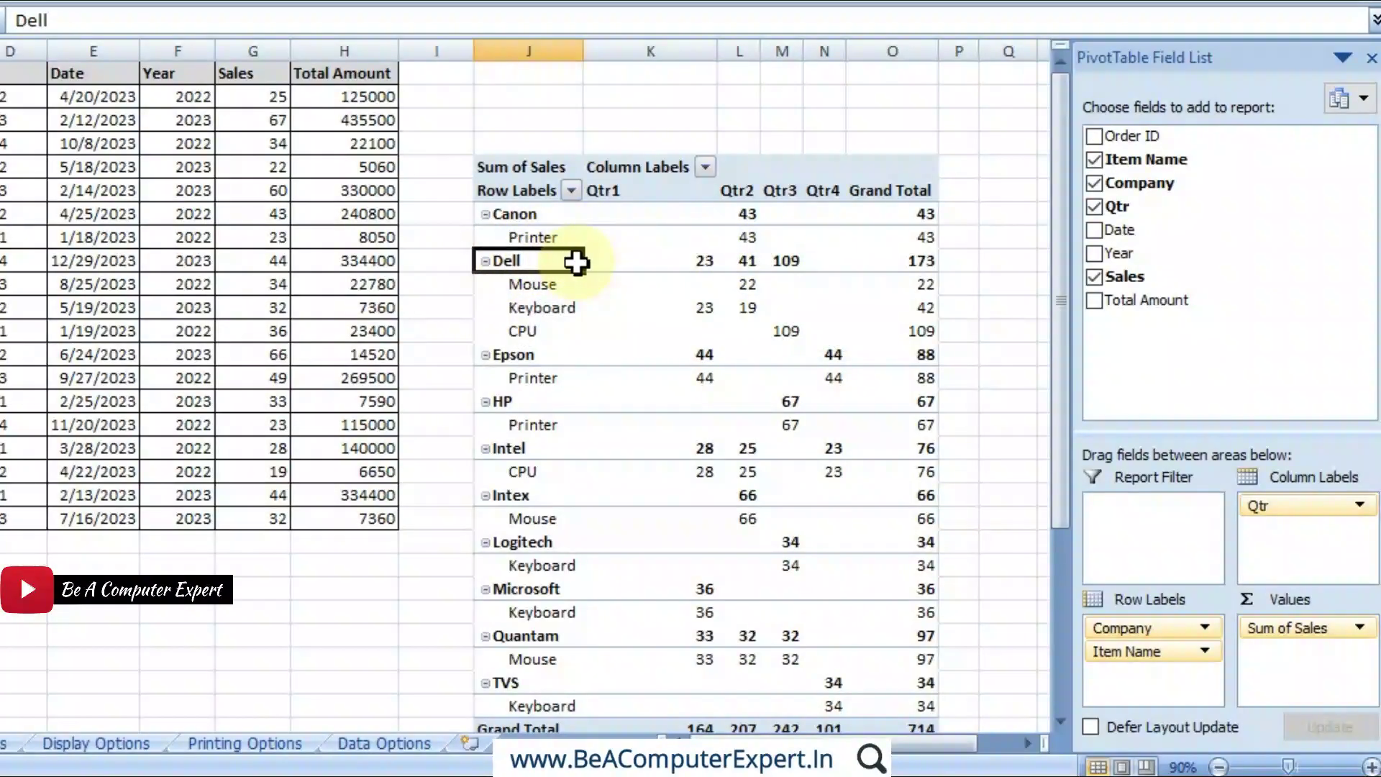
{"action": "left_click_drag", "start_coordinate": [549, 265], "coordinate": [568, 347]}
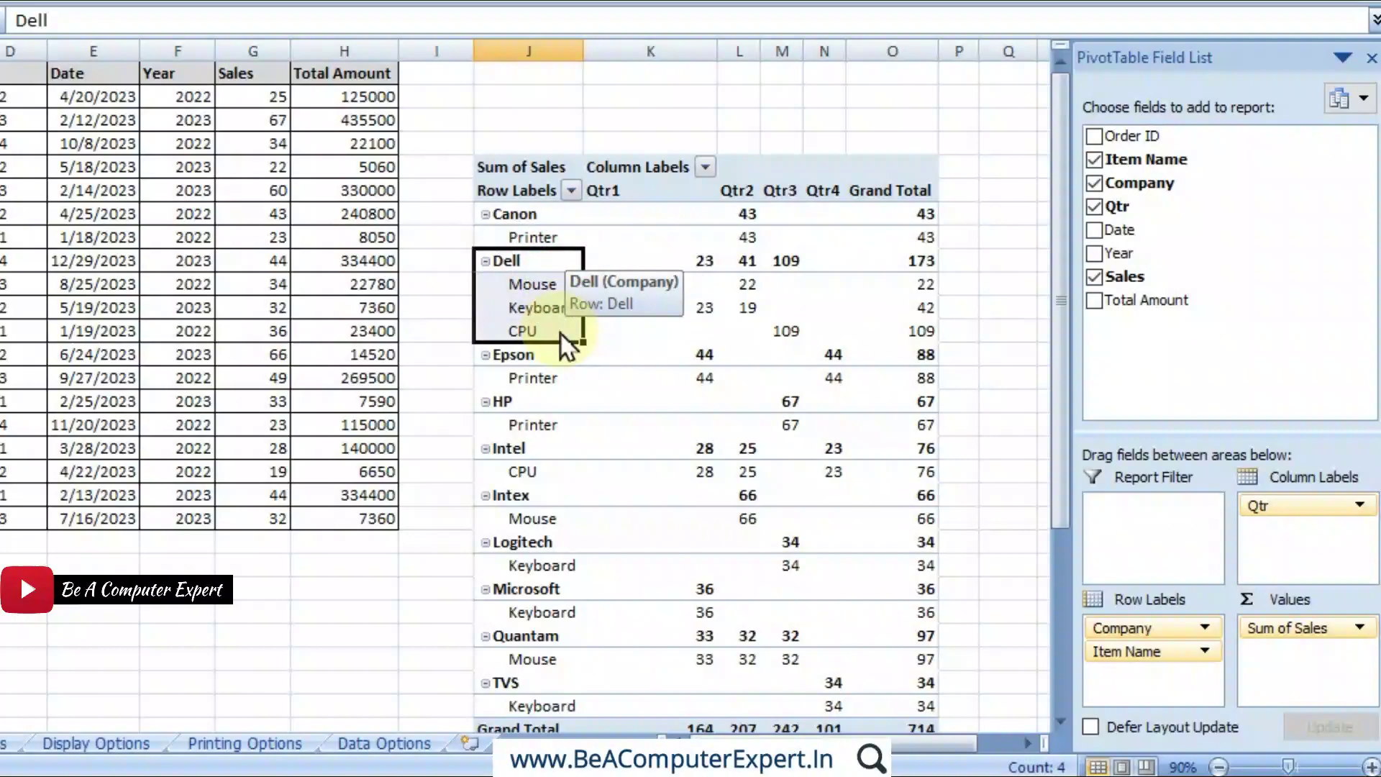
{"action": "left_click", "coordinate": [554, 268]}
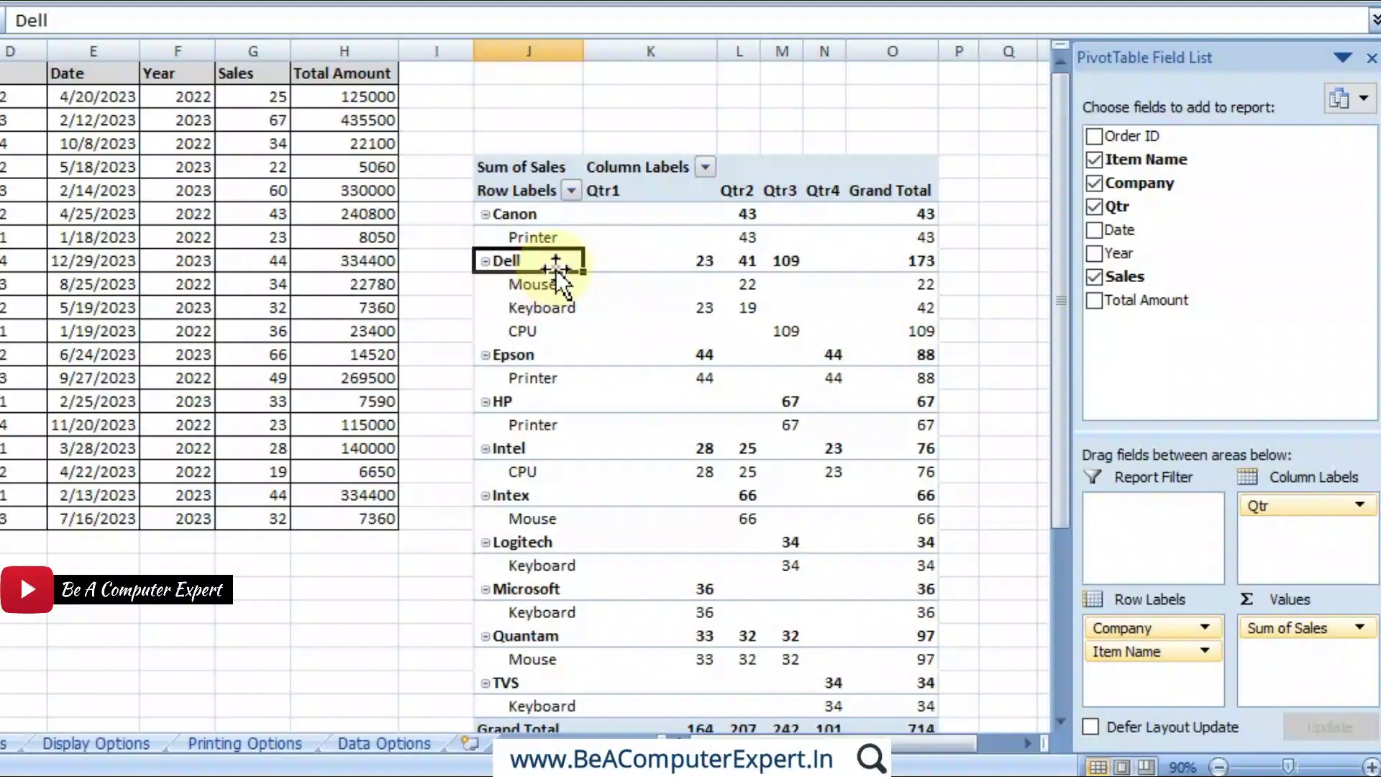
Examine the Dell subtotal row and its Mouse, Keyboard and CPU items, along with the Company and Item Name row fields
{"action": "left_click_drag", "start_coordinate": [555, 263], "coordinate": [891, 264]}
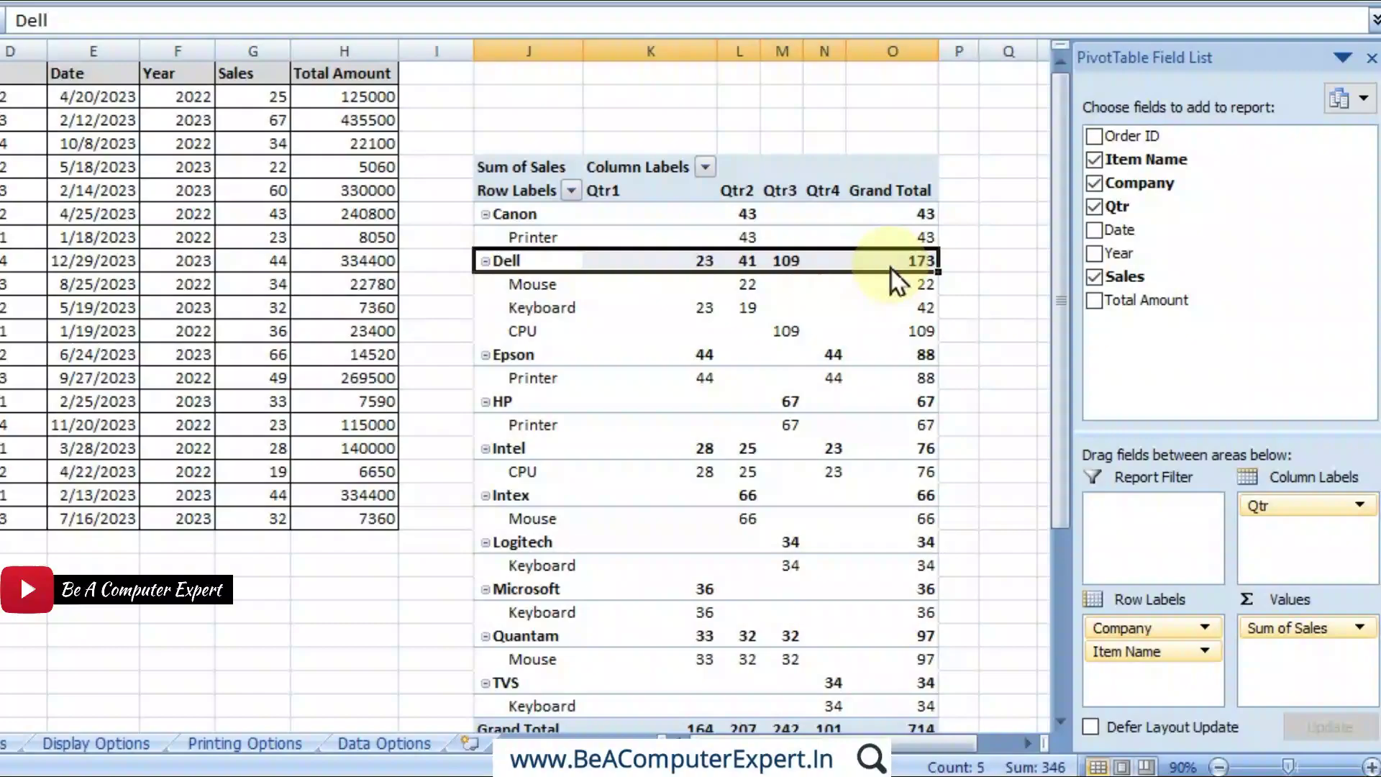
{"action": "left_click", "coordinate": [889, 262]}
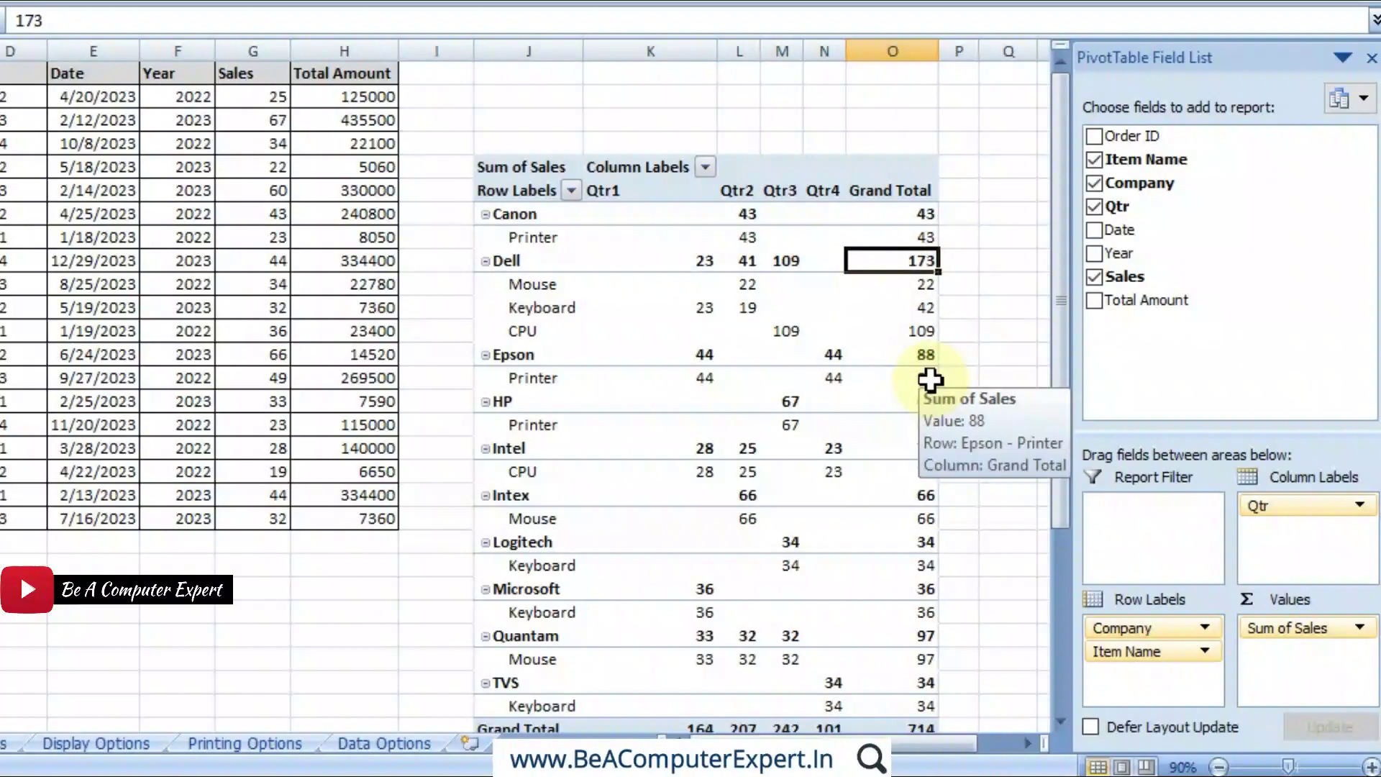
{"action": "mouse_move", "coordinate": [698, 306]}
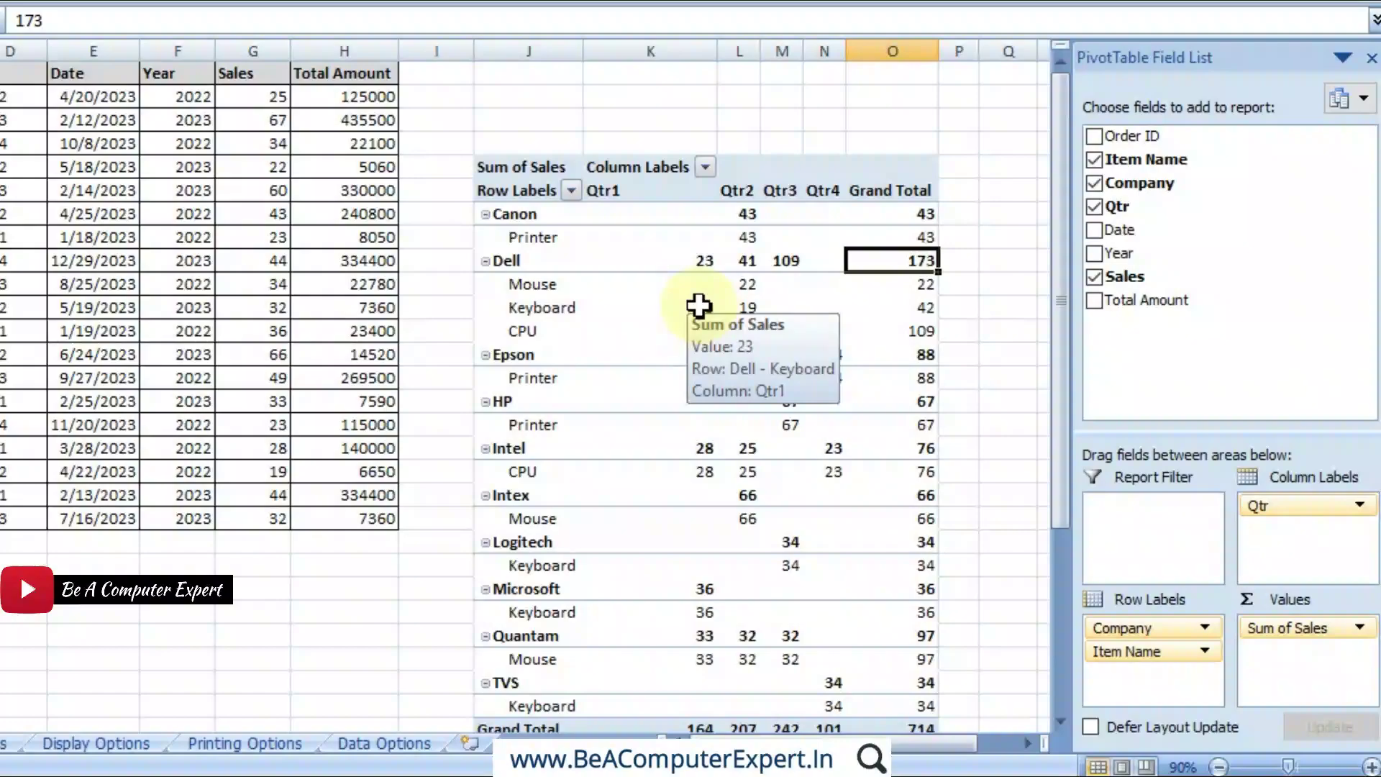
{"action": "left_click", "coordinate": [513, 263]}
{"action": "left_click_drag", "start_coordinate": [536, 284], "coordinate": [544, 334]}
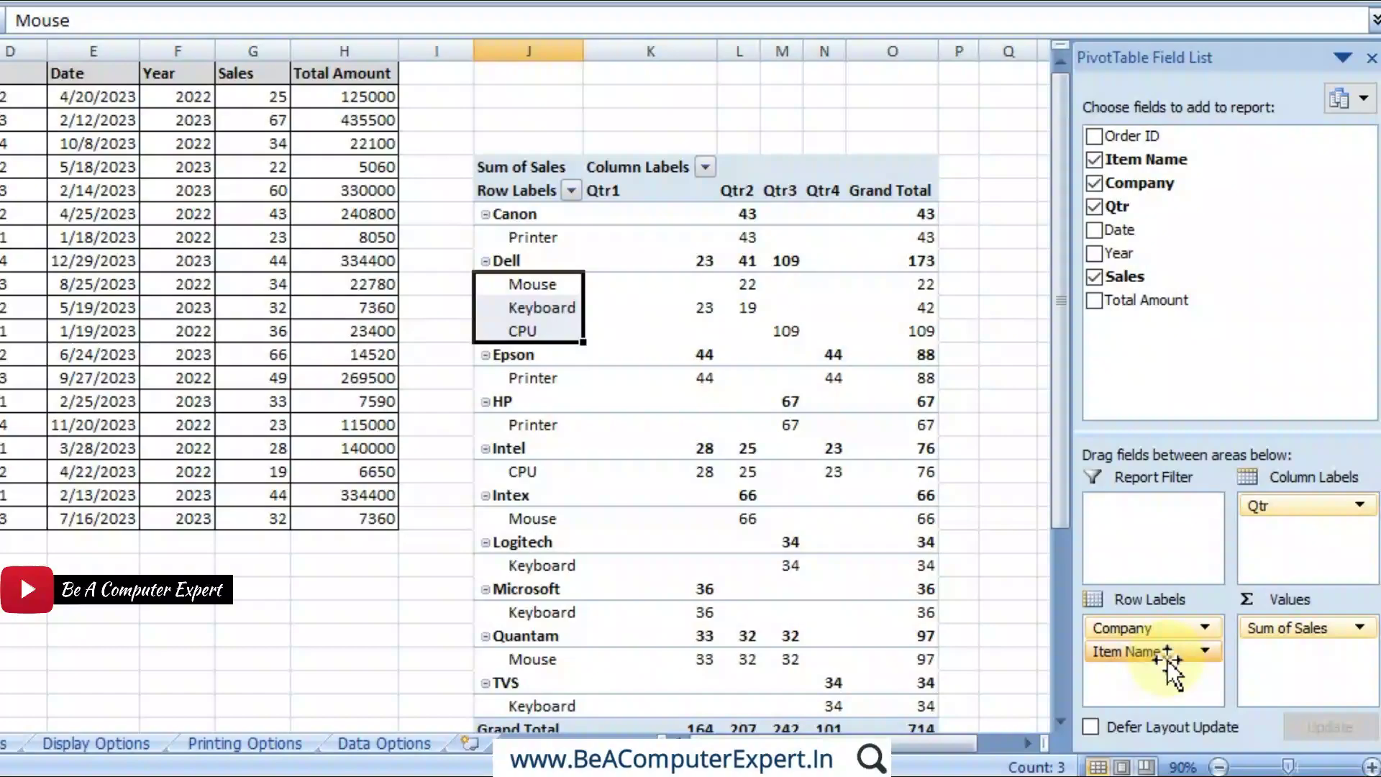
{"action": "left_click", "coordinate": [1139, 628]}
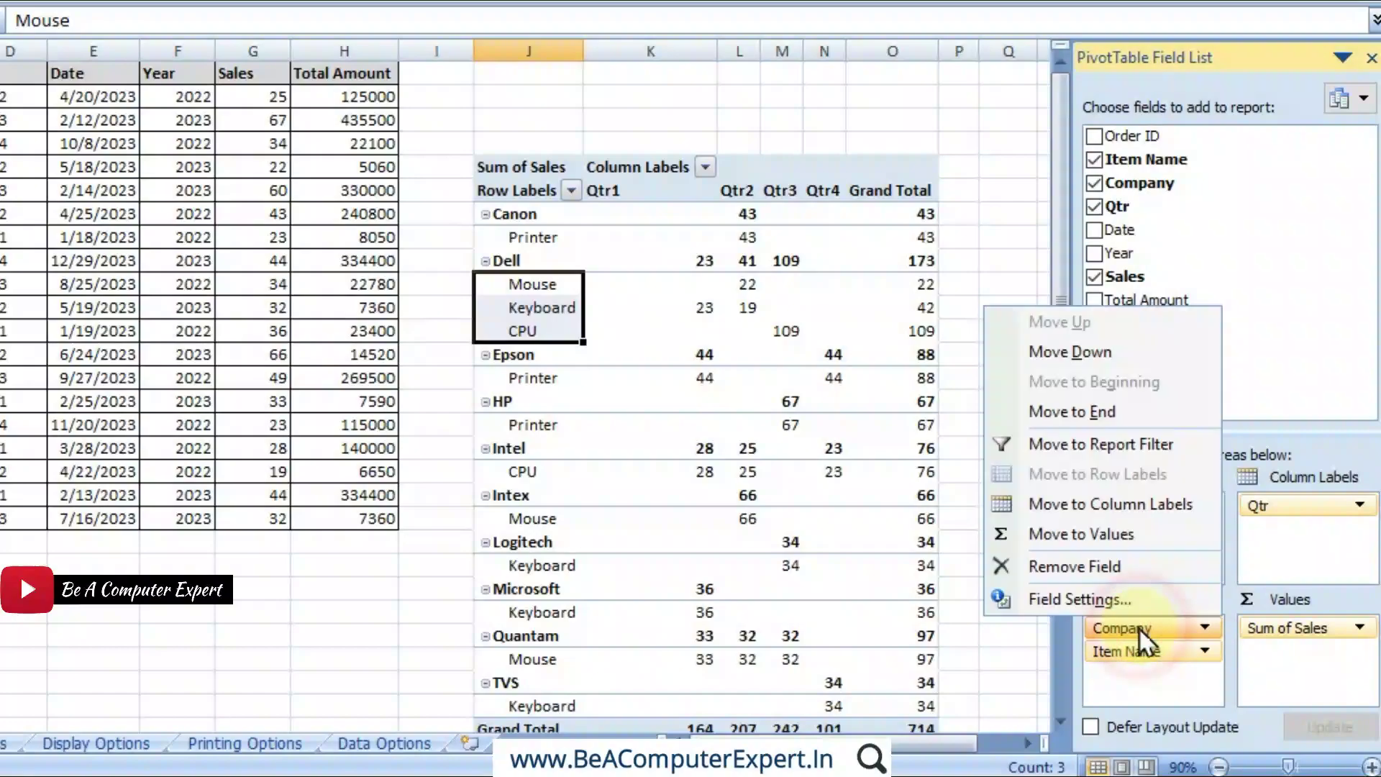
{"action": "left_click", "coordinate": [1152, 654]}
{"action": "left_click", "coordinate": [1154, 656]}
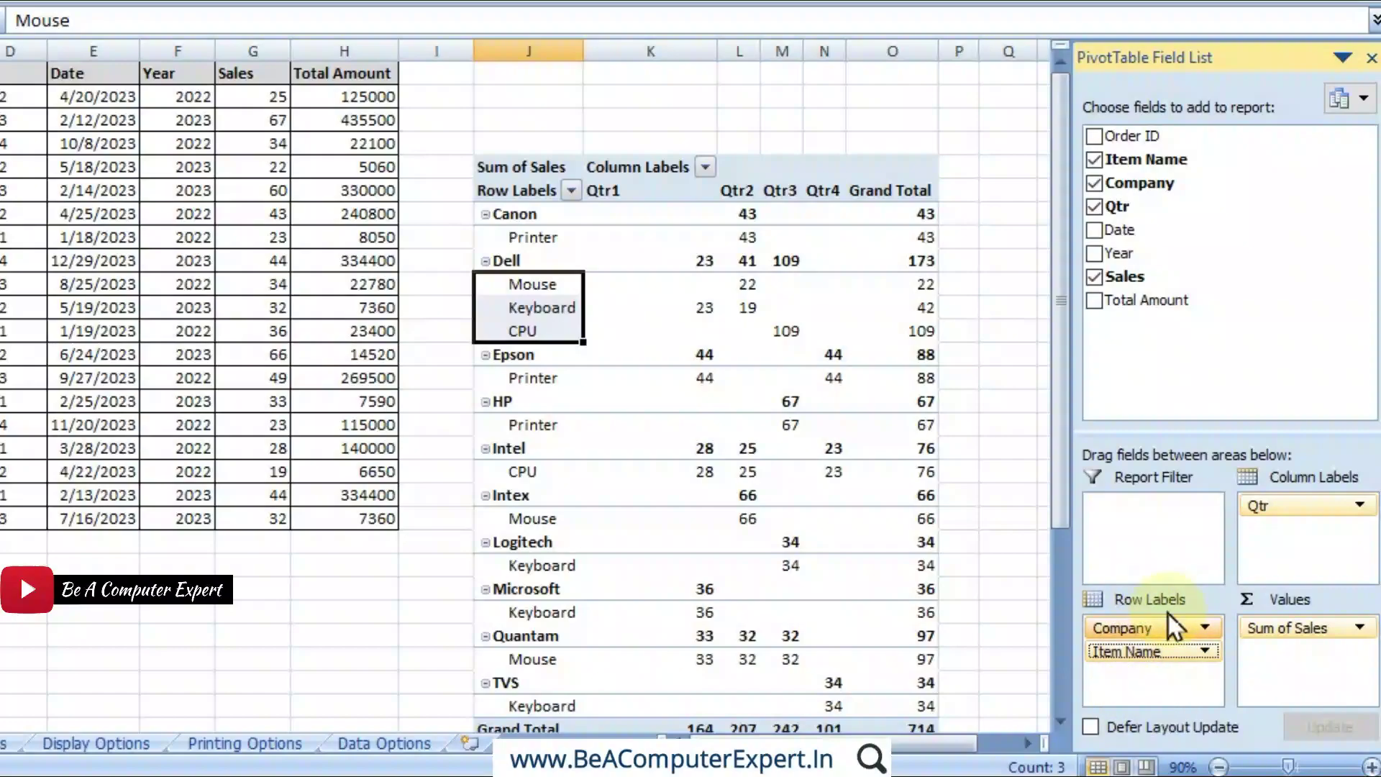
{"action": "left_click", "coordinate": [542, 288]}
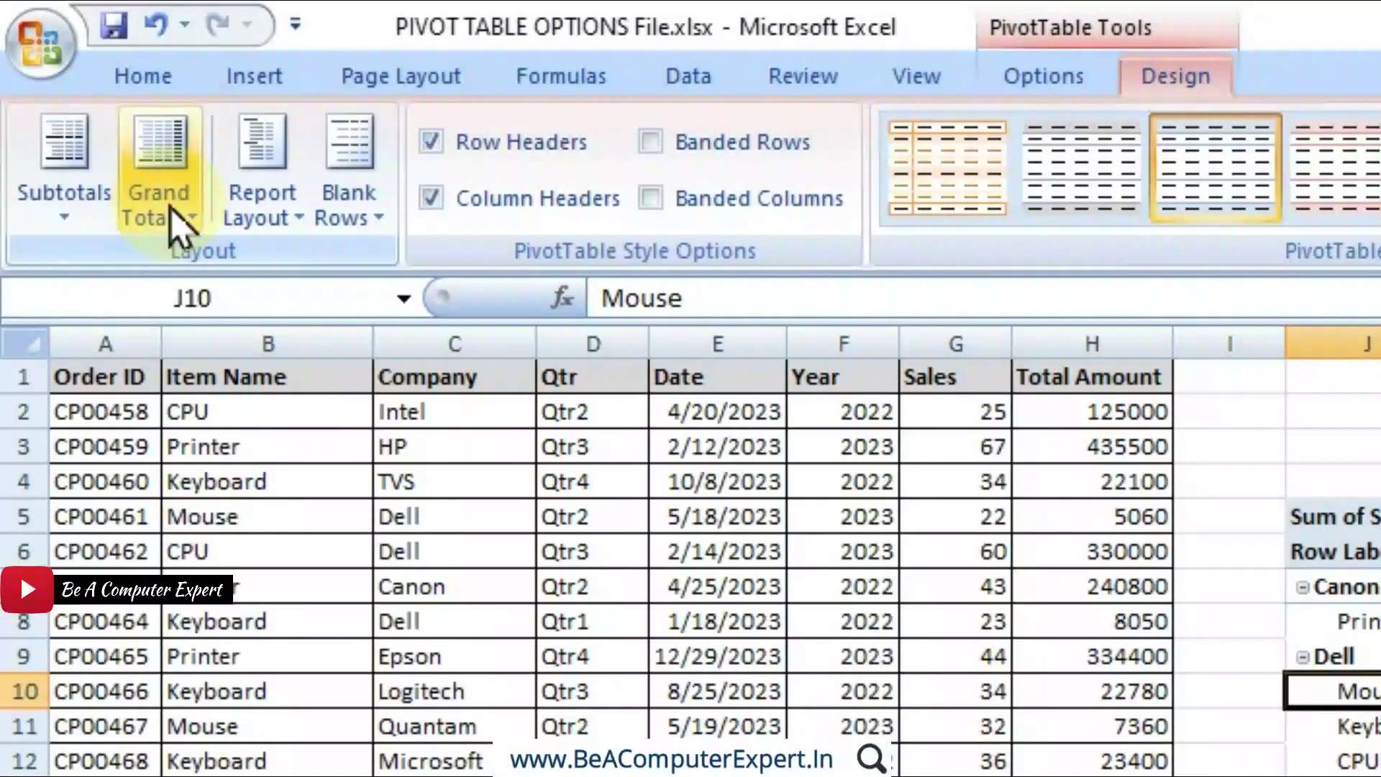
View the PivotTable's Grand Totals options and examine the Grand Total column against the company and item rows
{"action": "left_click", "coordinate": [188, 209]}
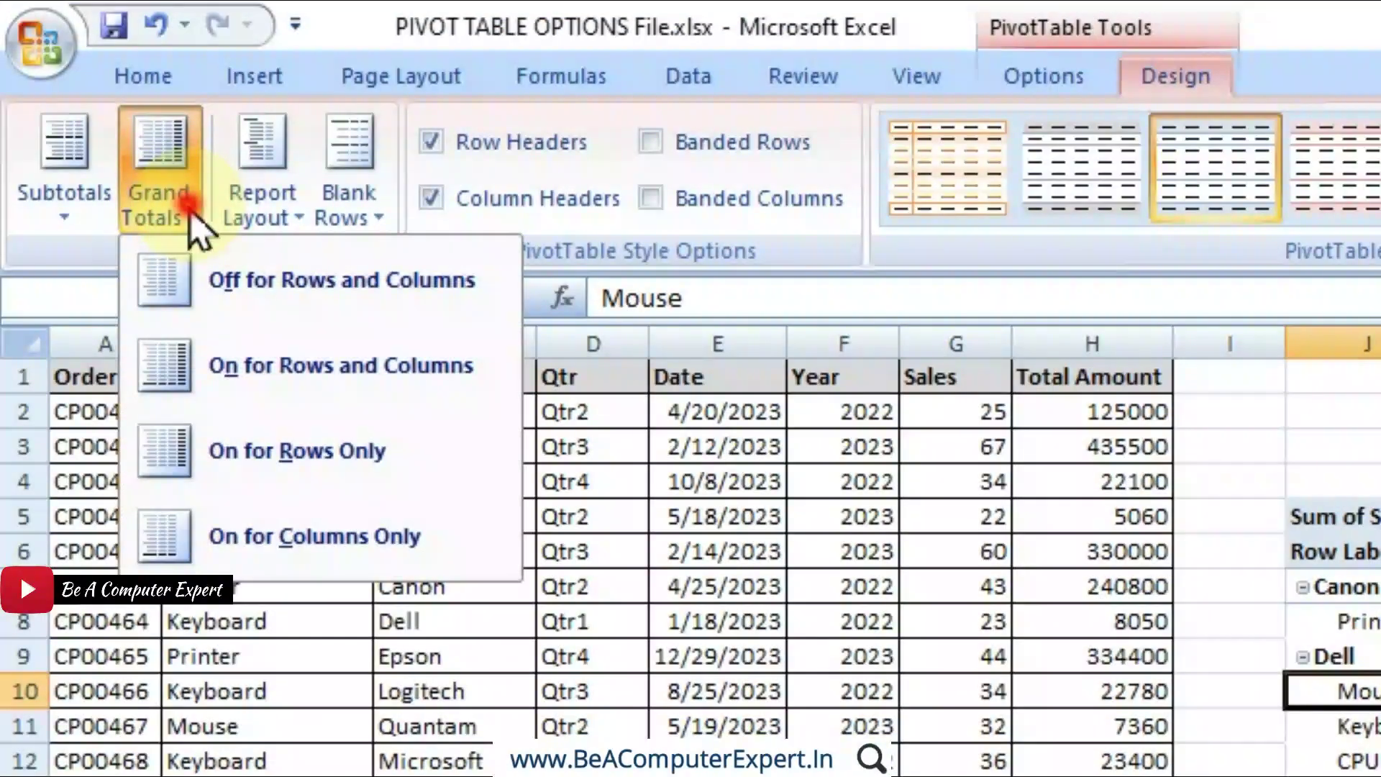
{"action": "left_click", "coordinate": [190, 210]}
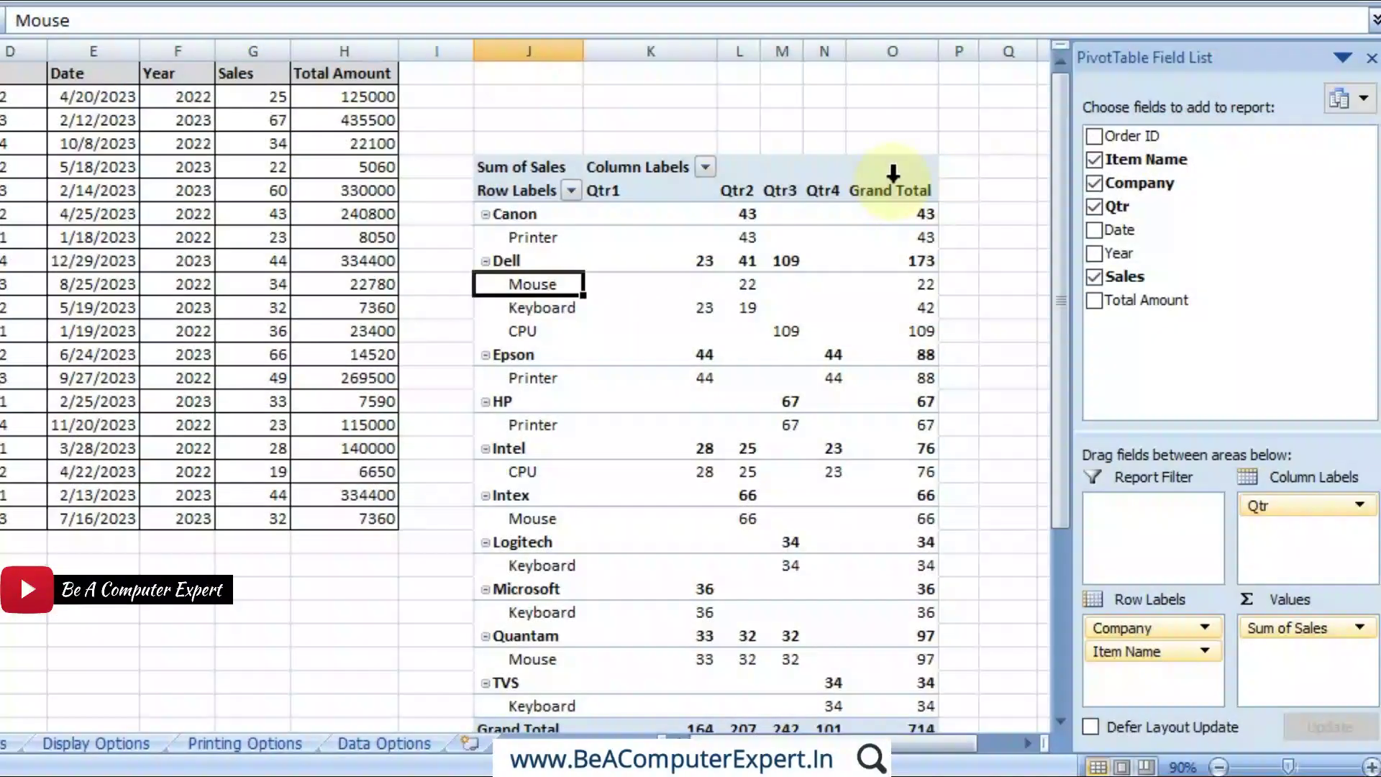
{"action": "left_click", "coordinate": [893, 173]}
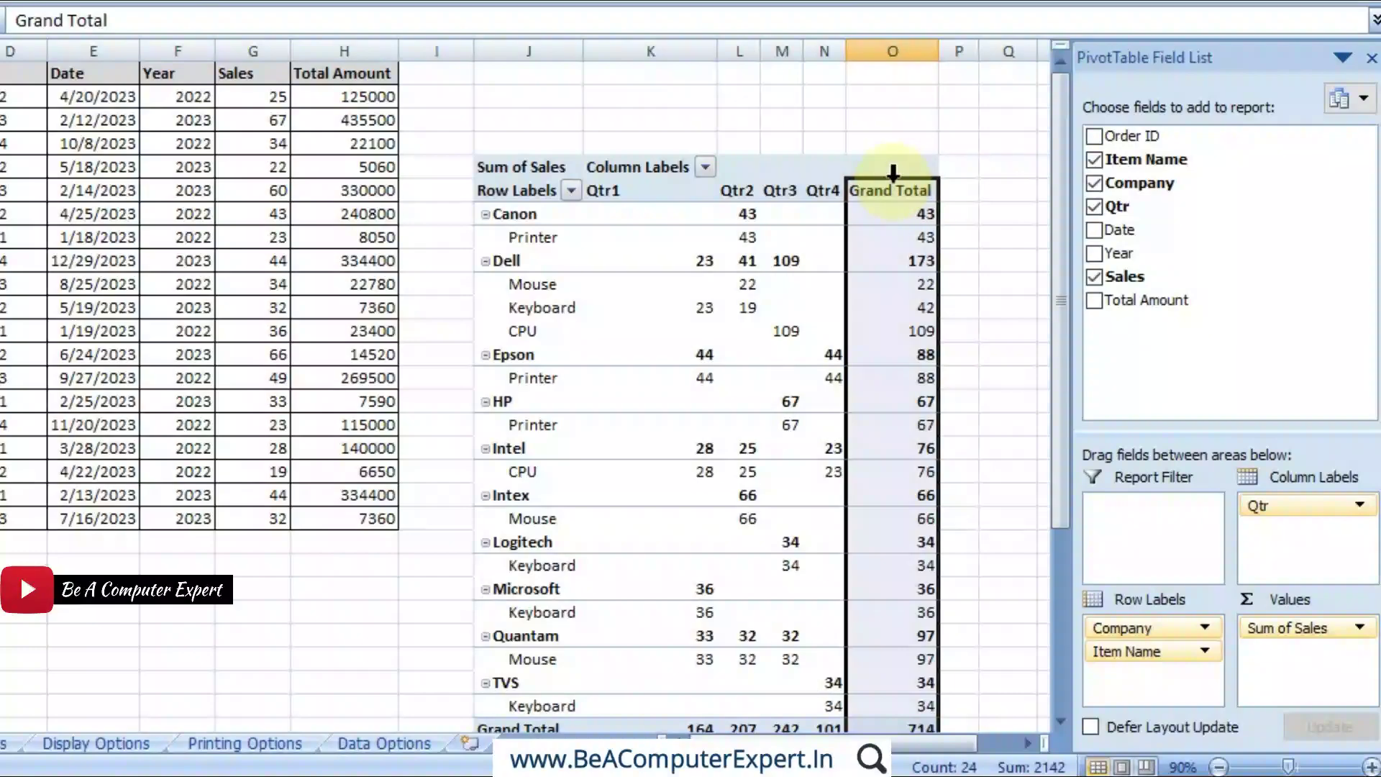
{"action": "left_click", "coordinate": [511, 192]}
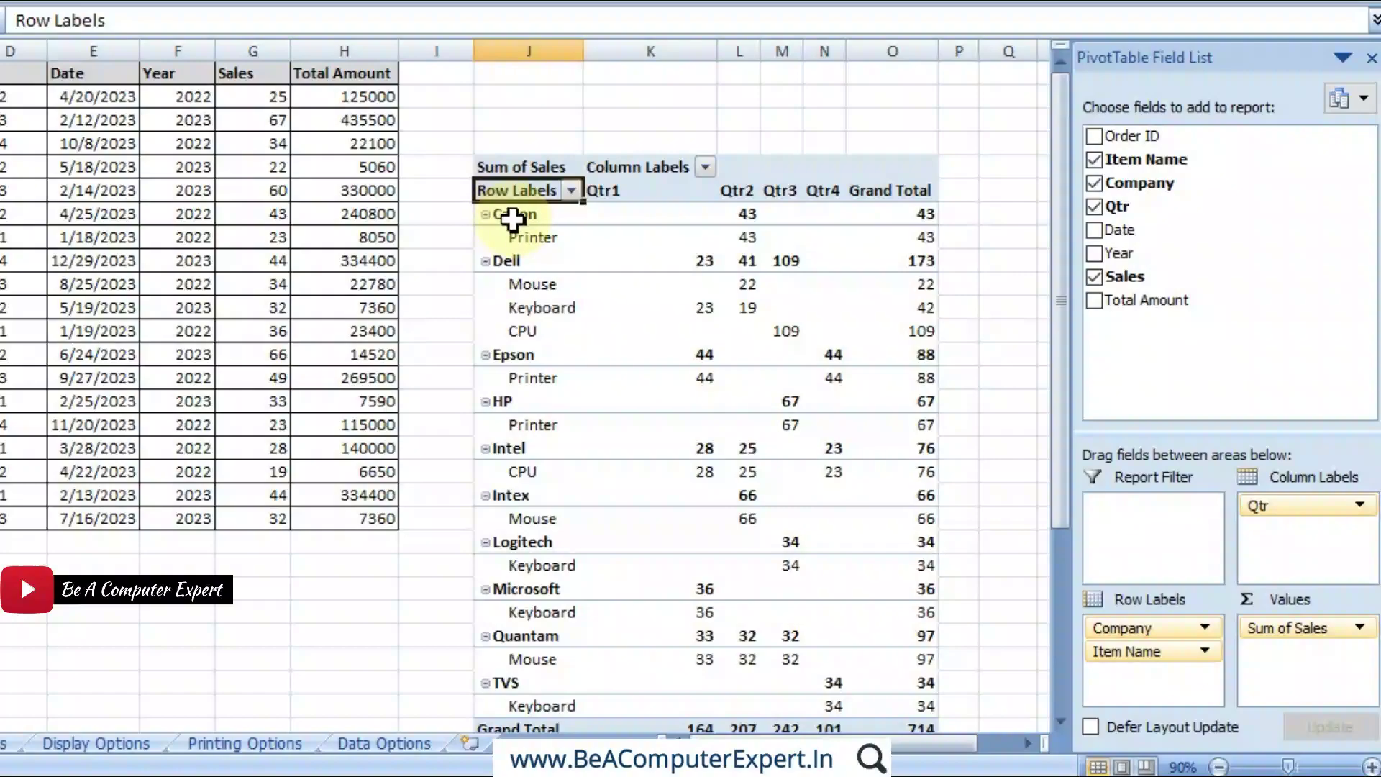
{"action": "left_click_drag", "start_coordinate": [511, 212], "coordinate": [820, 537]}
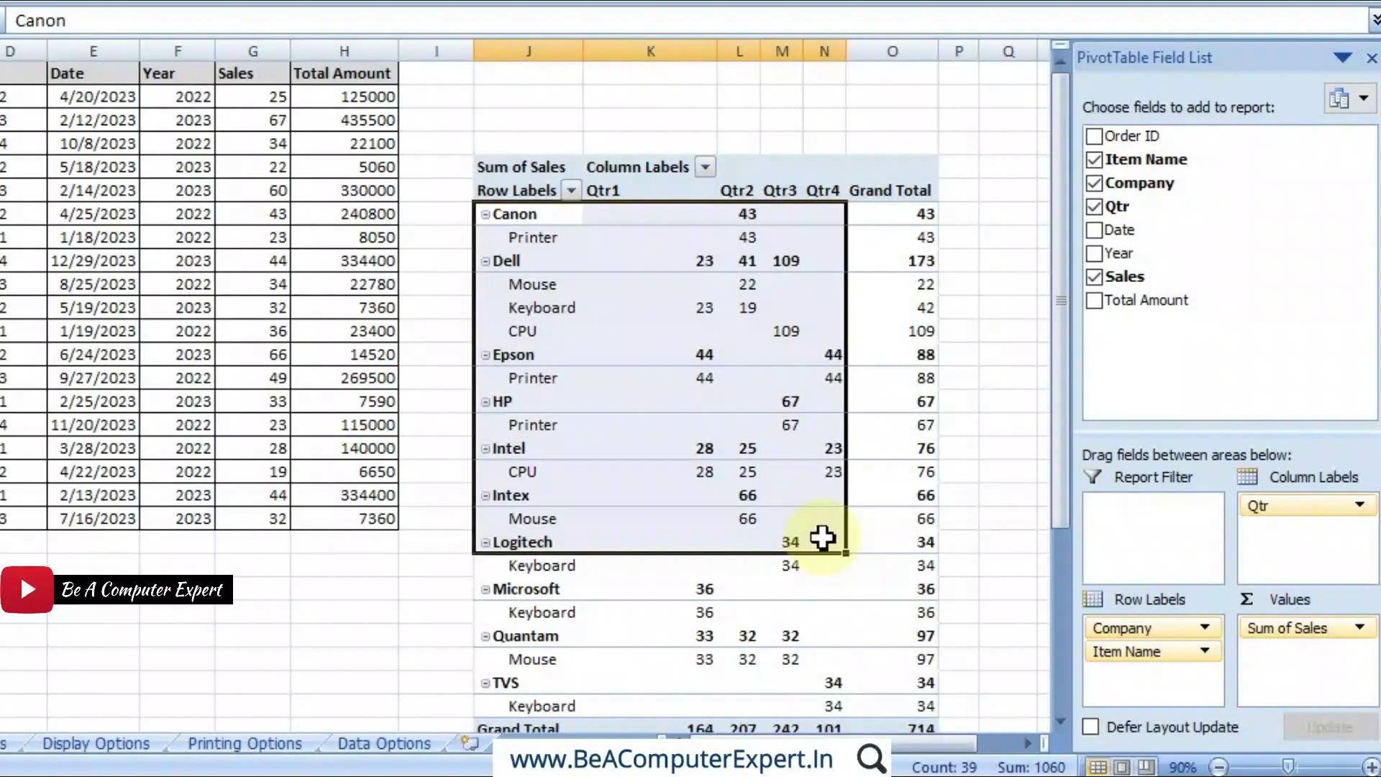
{"action": "left_click", "coordinate": [907, 190]}
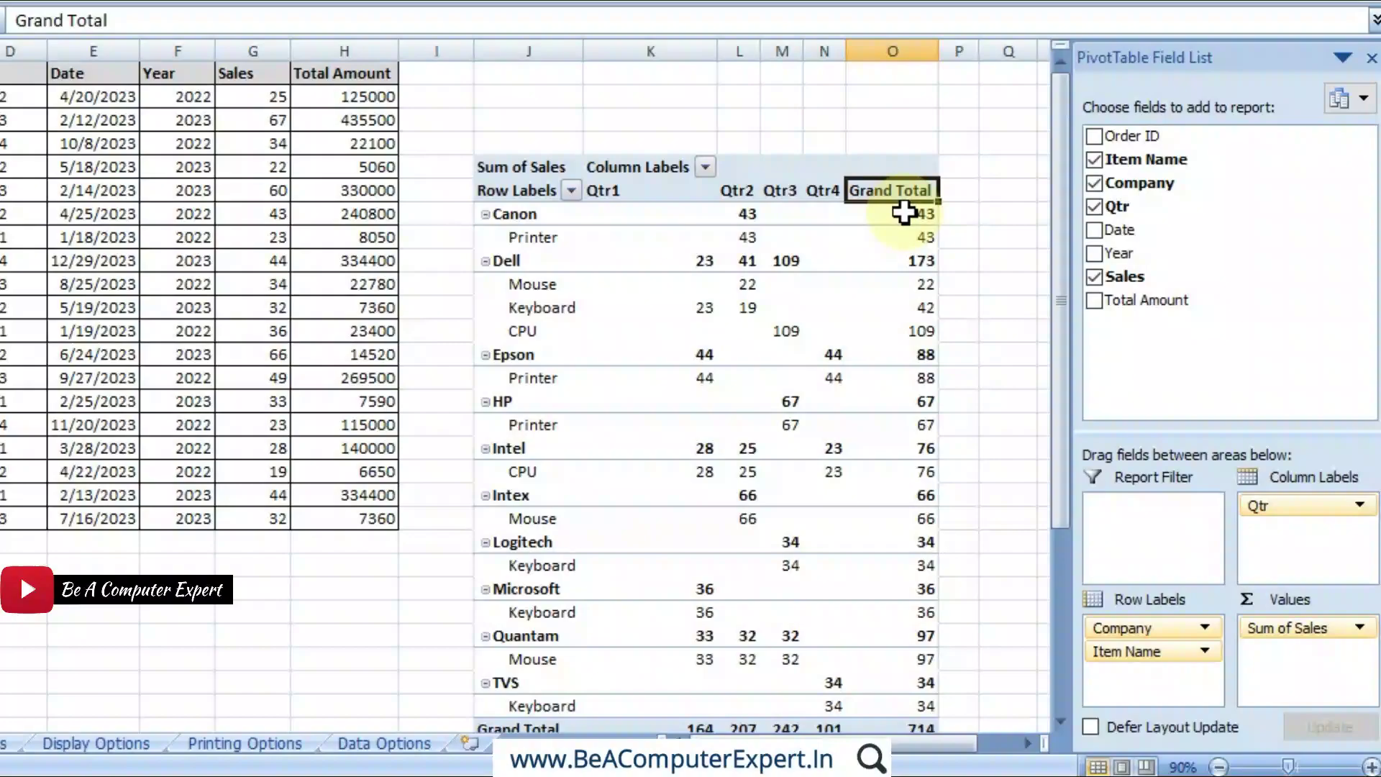
{"action": "left_click", "coordinate": [905, 214]}
{"action": "left_click_drag", "start_coordinate": [905, 231], "coordinate": [918, 395]}
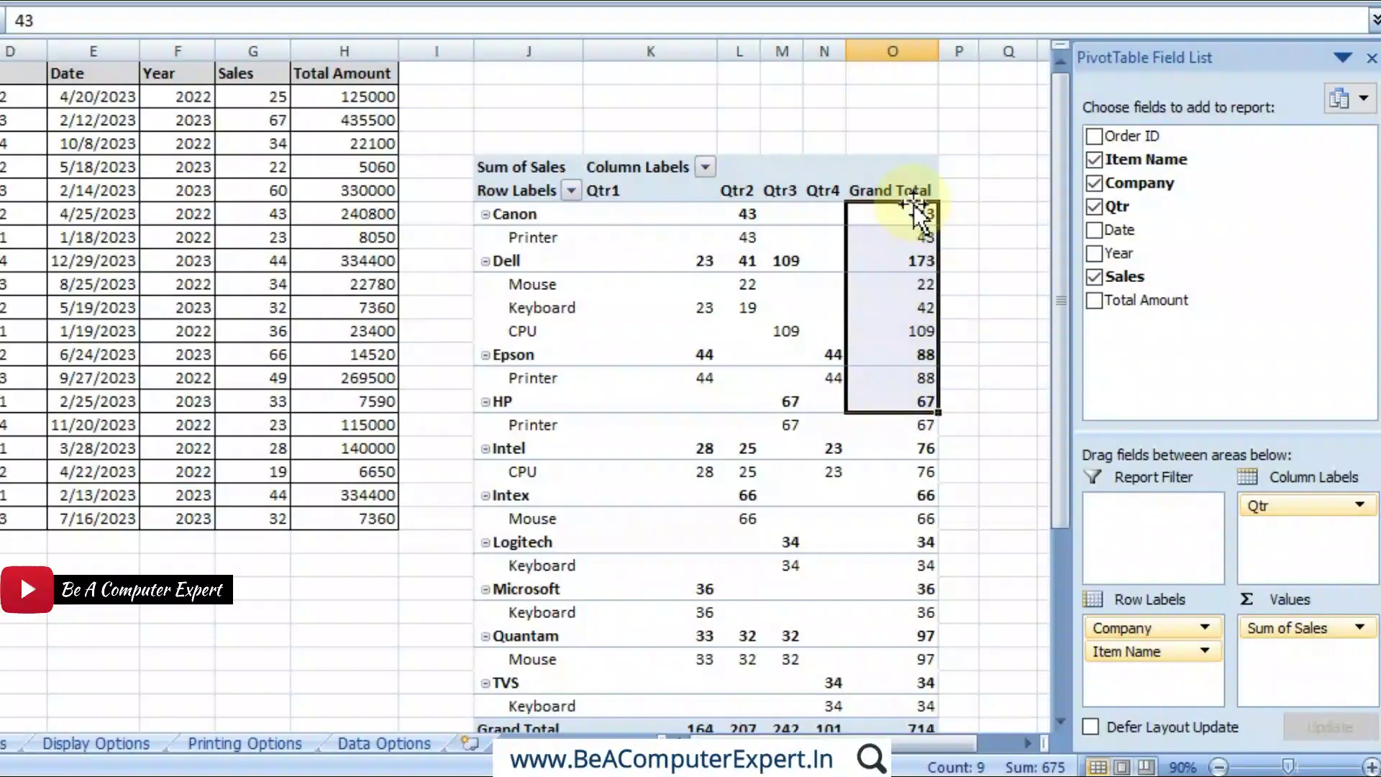
{"action": "left_click", "coordinate": [902, 175]}
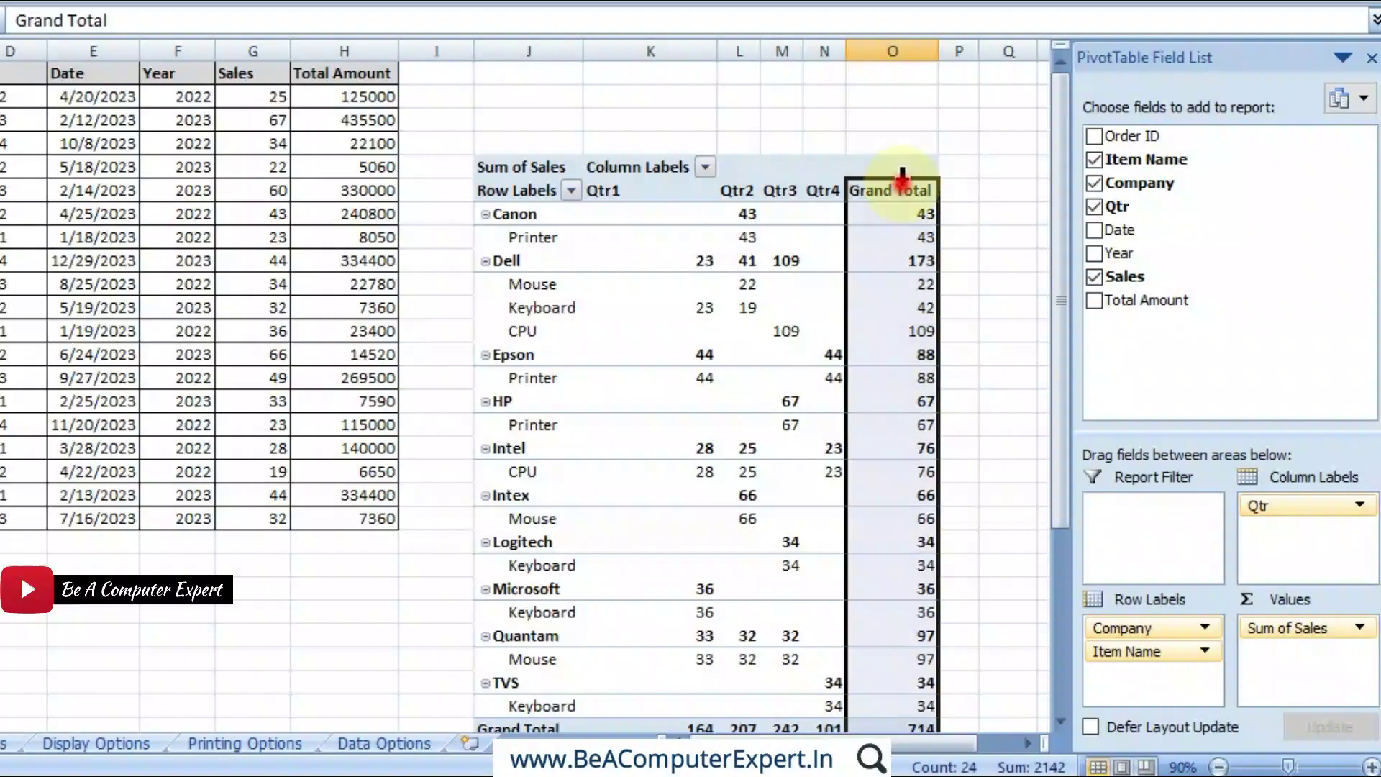
{"action": "left_click", "coordinate": [894, 191]}
{"action": "left_click", "coordinate": [856, 261]}
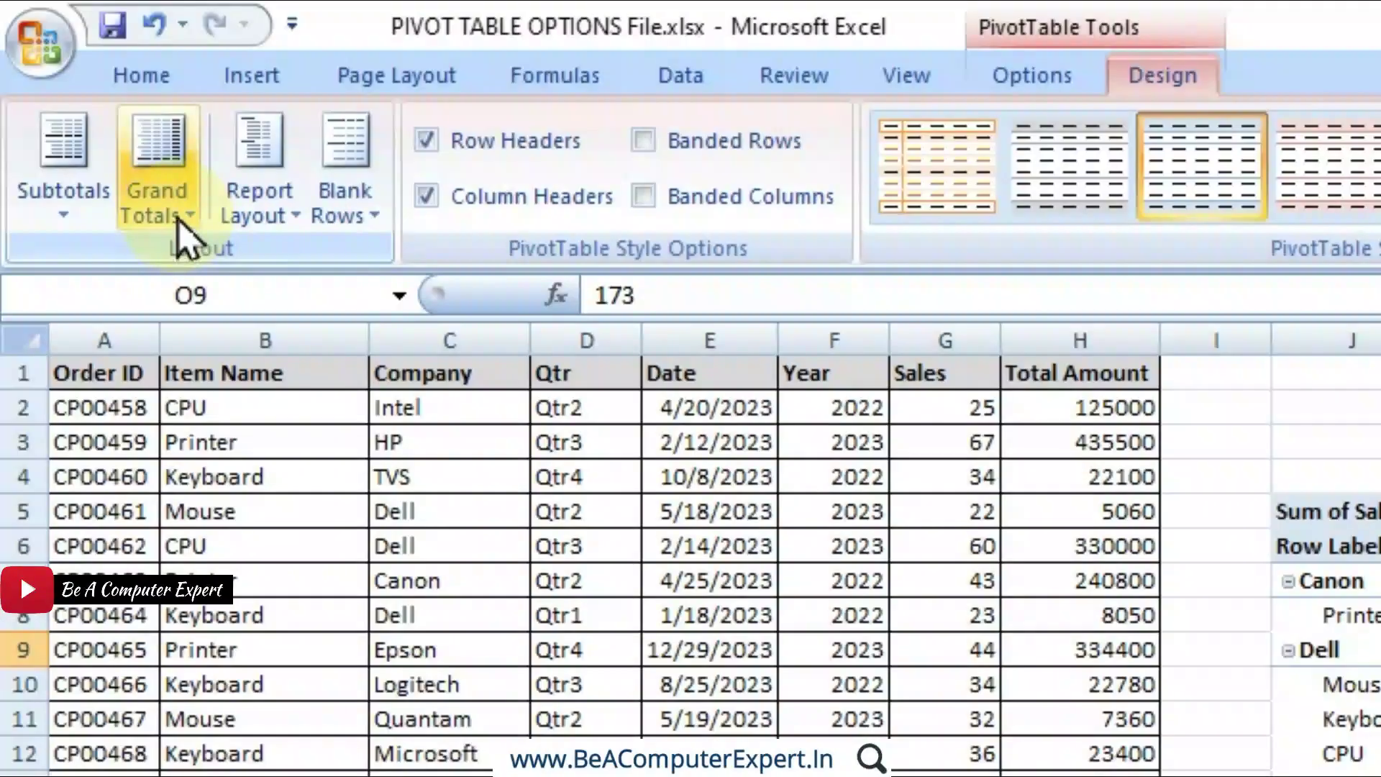
Compare the Dell row's quarterly sales with its Grand Total, and the quarter columns with the Grand Total row
{"action": "left_click", "coordinate": [178, 219]}
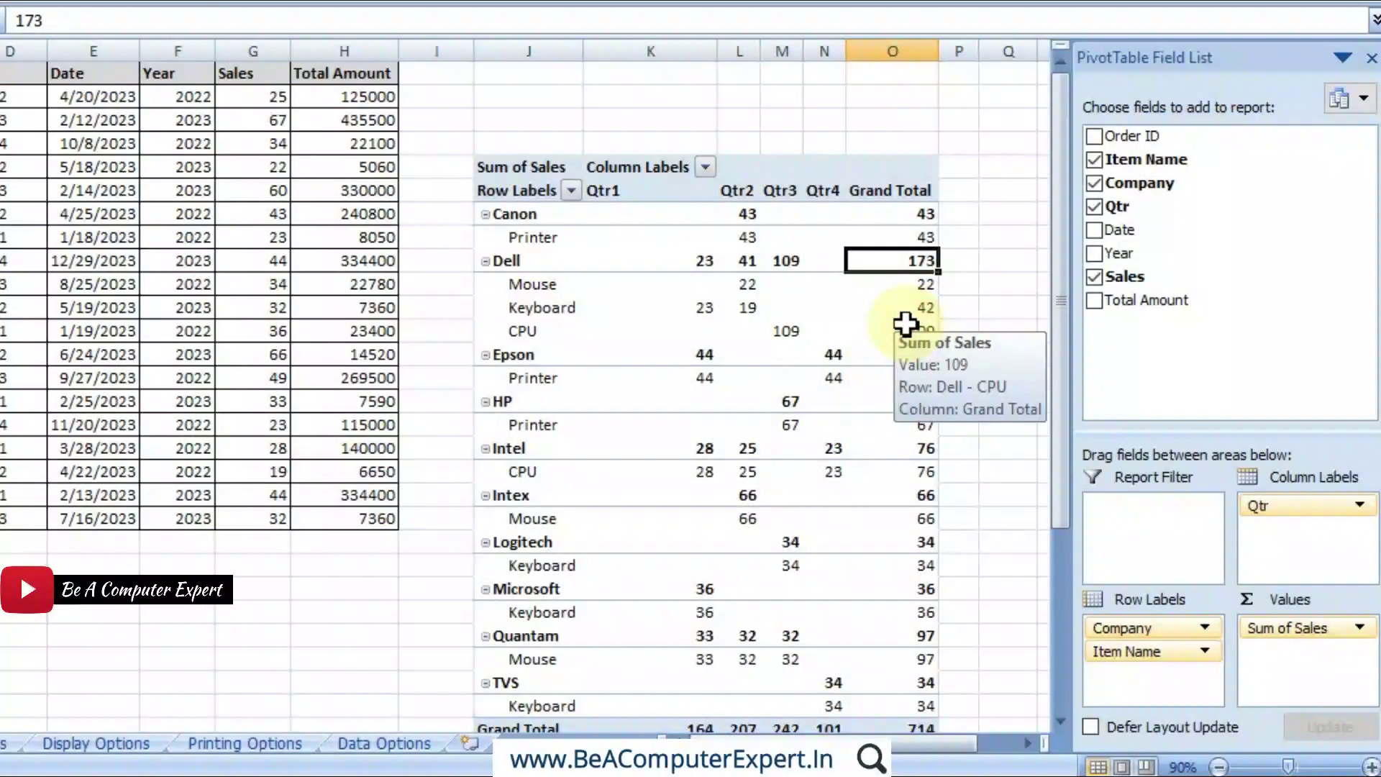
{"action": "left_click_drag", "start_coordinate": [532, 261], "coordinate": [768, 254]}
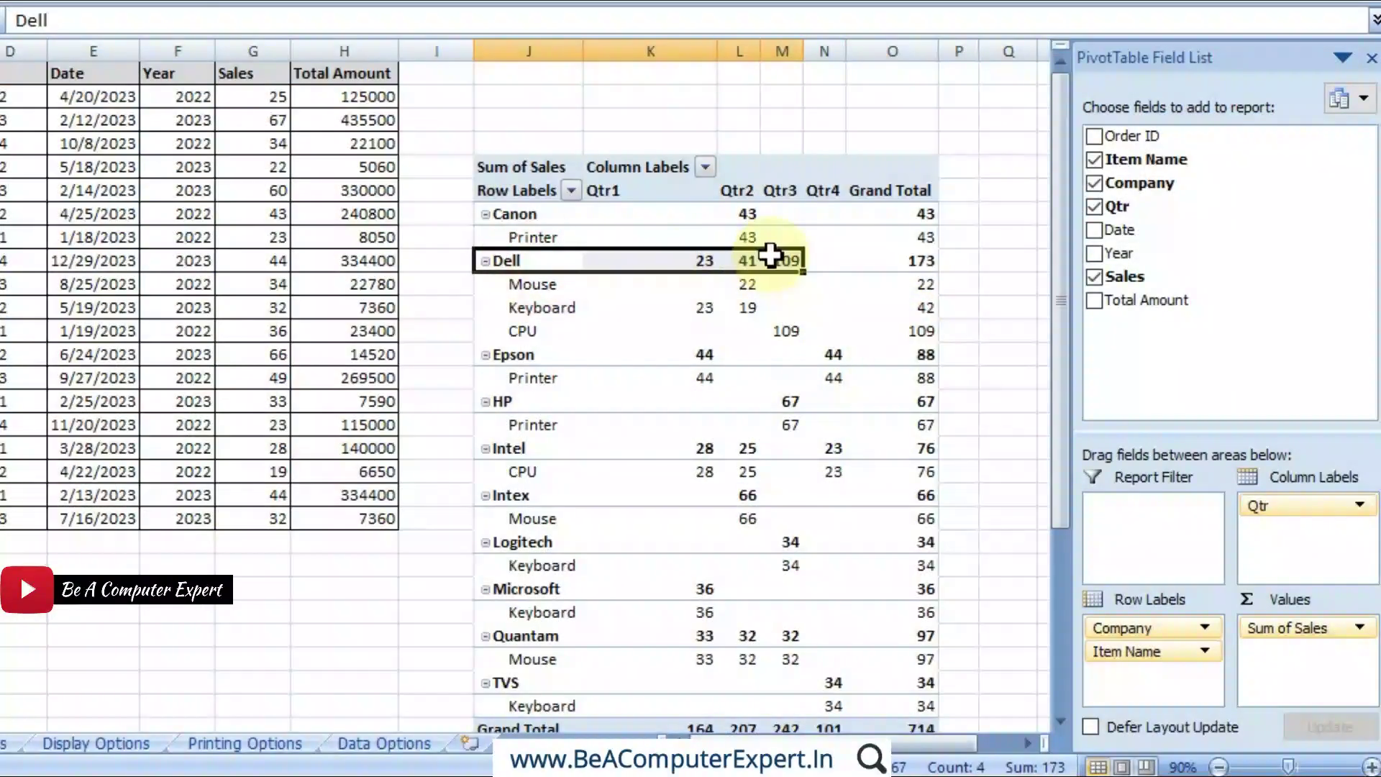
{"action": "left_click", "coordinate": [899, 259]}
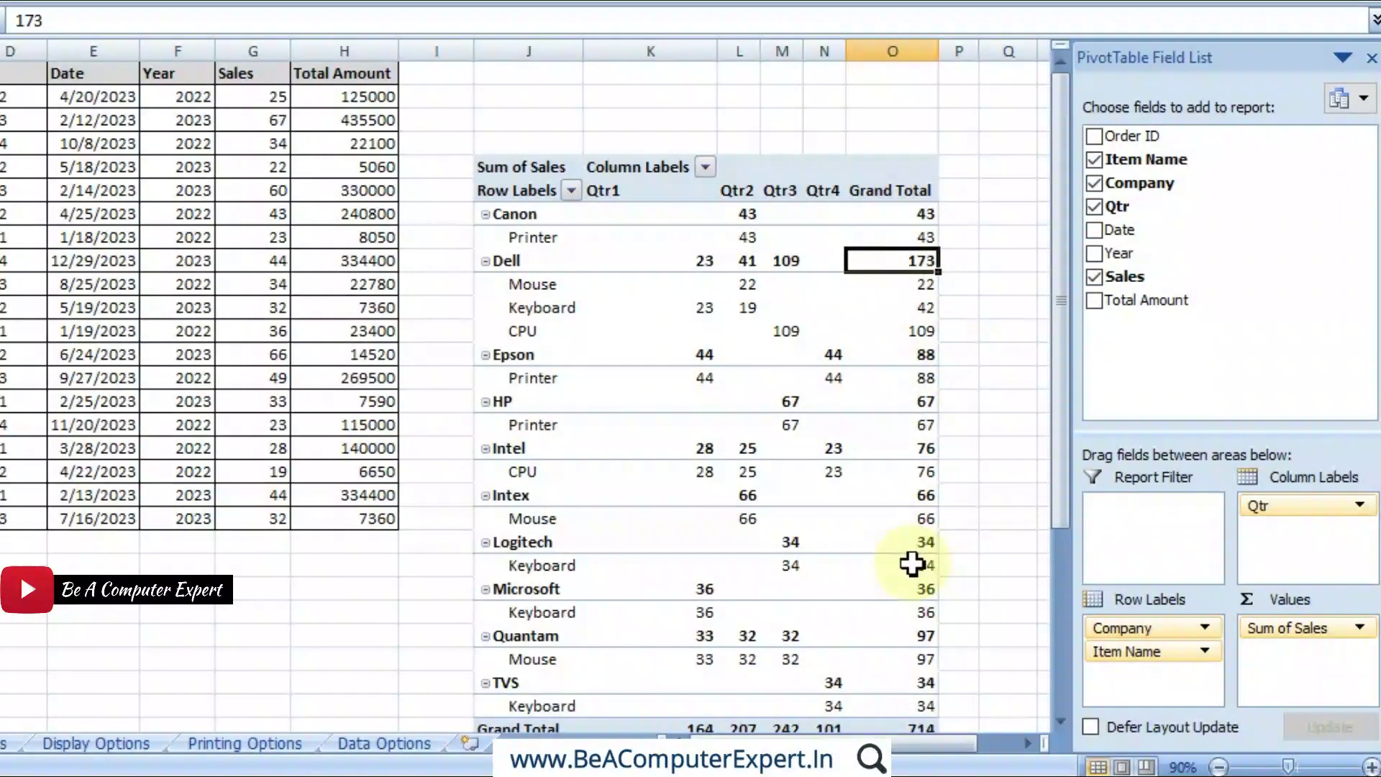
{"action": "left_click_drag", "start_coordinate": [1064, 476], "coordinate": [1052, 645]}
{"action": "left_click_drag", "start_coordinate": [684, 140], "coordinate": [704, 412]}
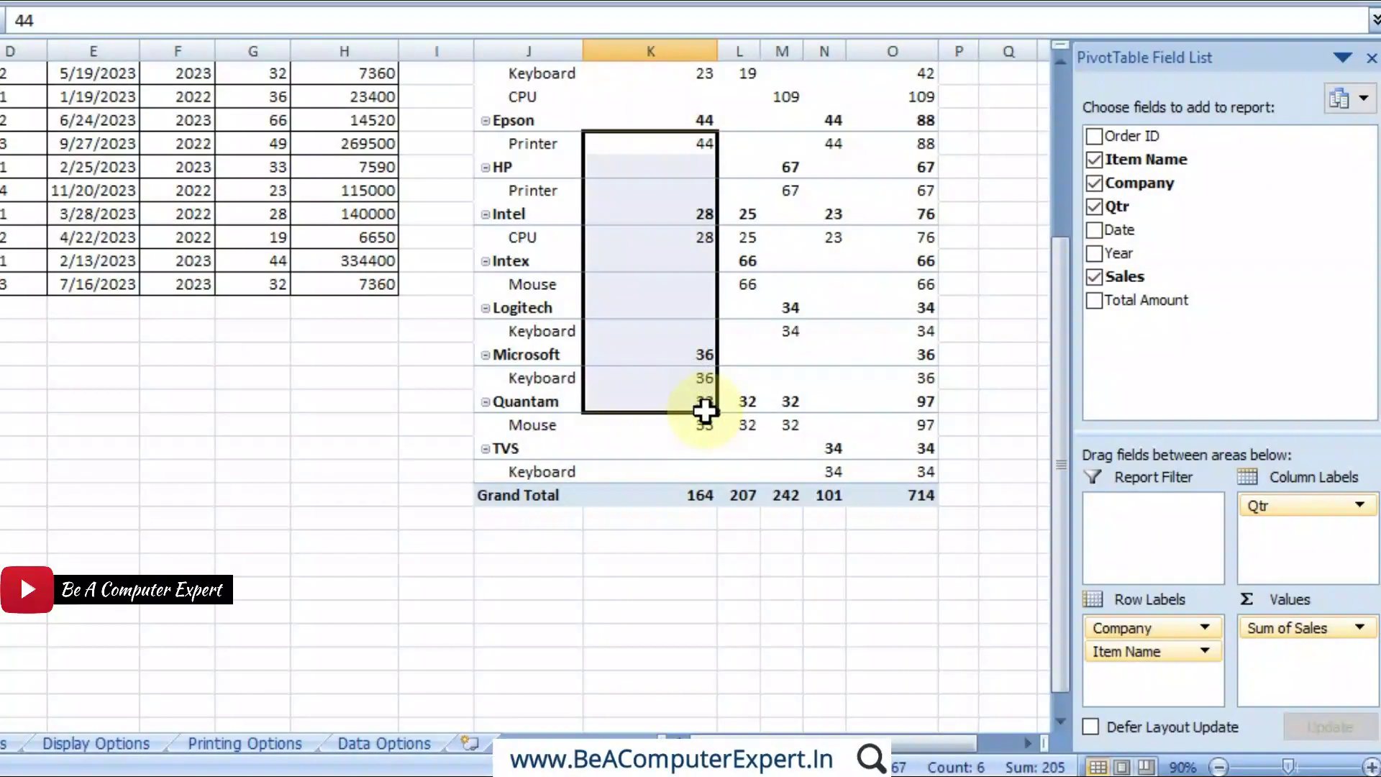
{"action": "left_click", "coordinate": [687, 498]}
{"action": "left_click_drag", "start_coordinate": [762, 205], "coordinate": [778, 486]}
{"action": "left_click", "coordinate": [783, 495]}
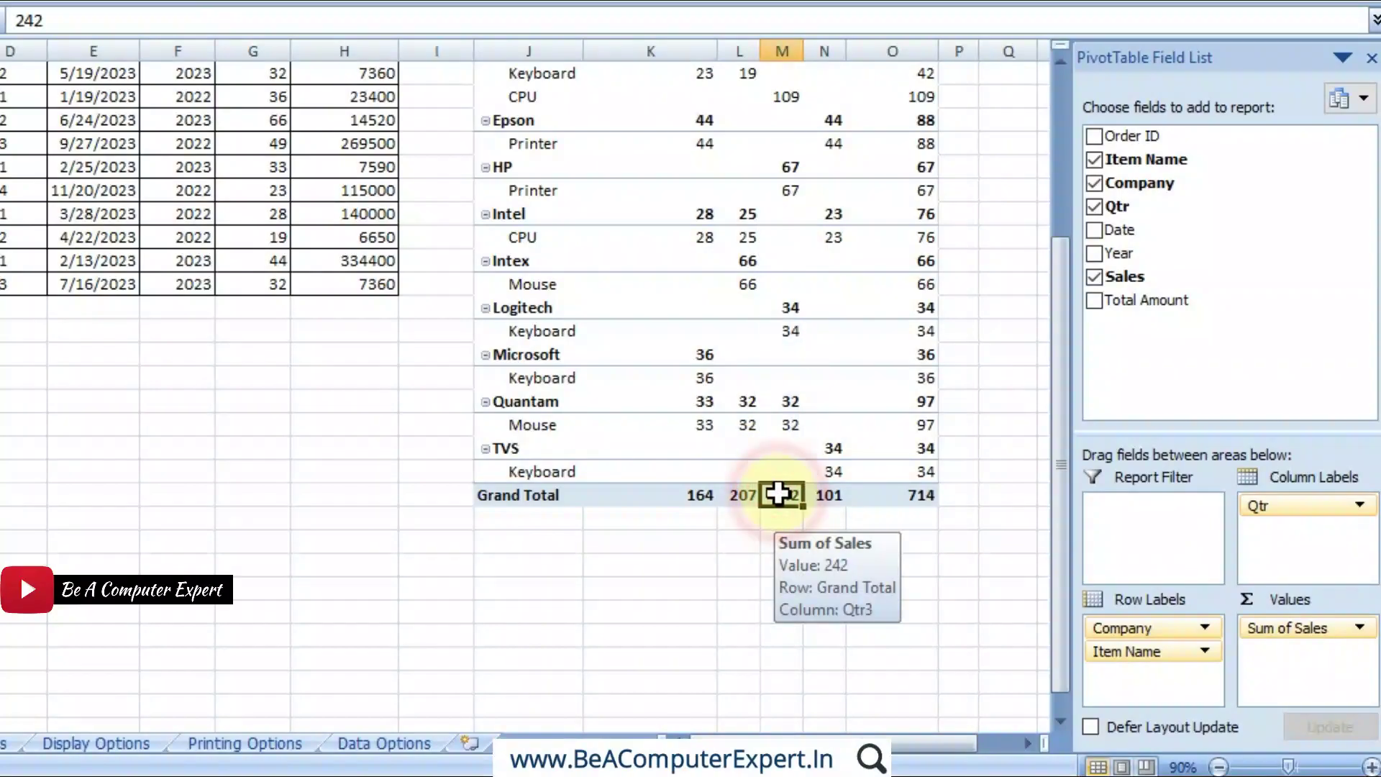
{"action": "left_click_drag", "start_coordinate": [610, 497], "coordinate": [902, 505]}
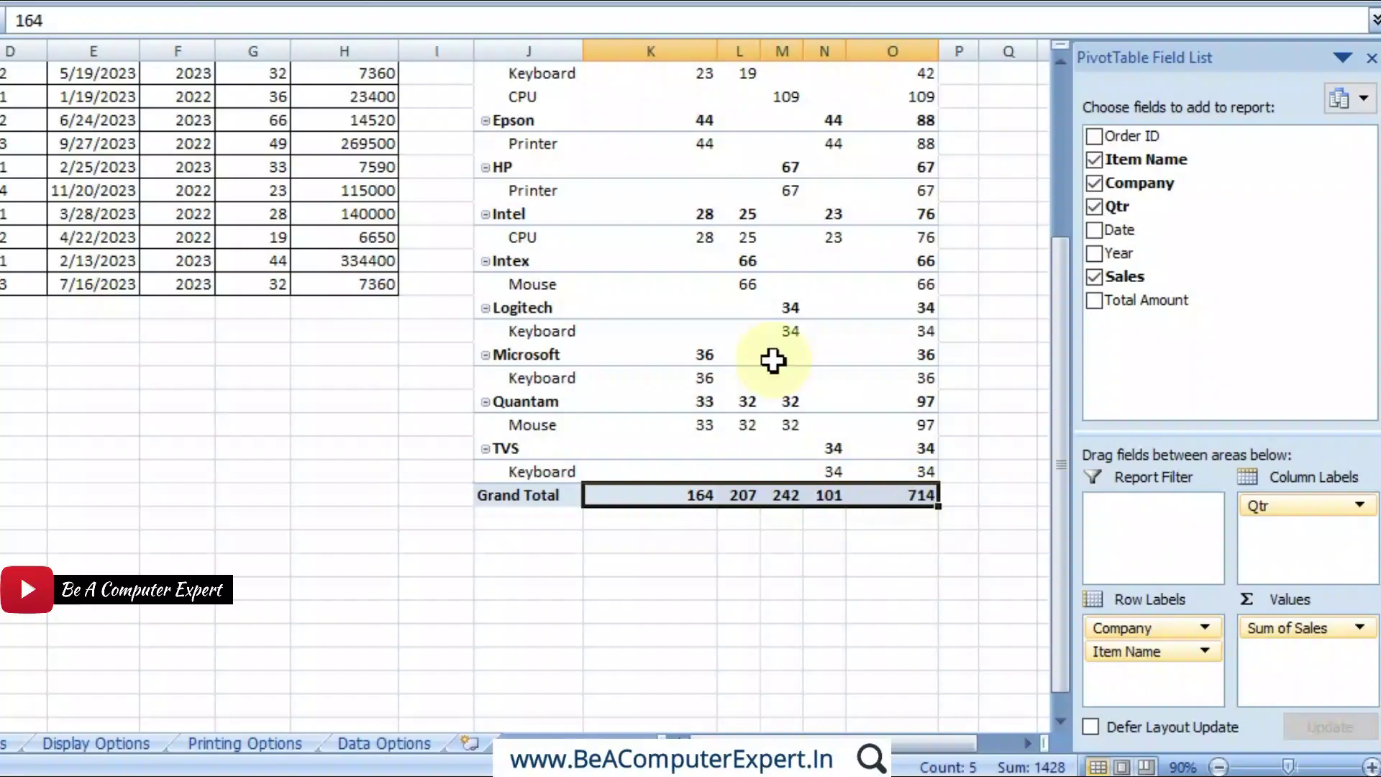
{"action": "left_click", "coordinate": [740, 308]}
{"action": "left_click_drag", "start_coordinate": [1061, 397], "coordinate": [1049, 288]}
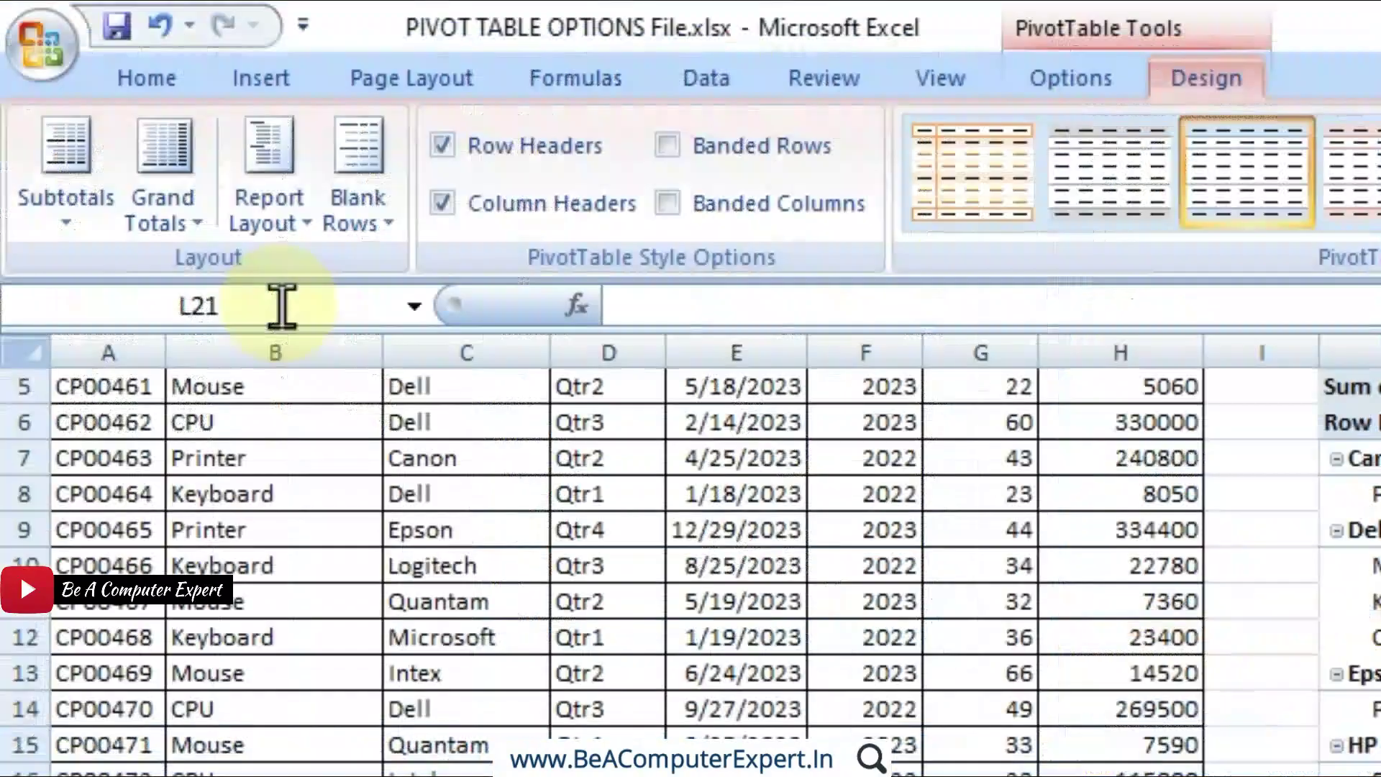
Turn the PivotTable's grand totals off for both rows and columns, and turn them back on for both
{"action": "left_click", "coordinate": [200, 220]}
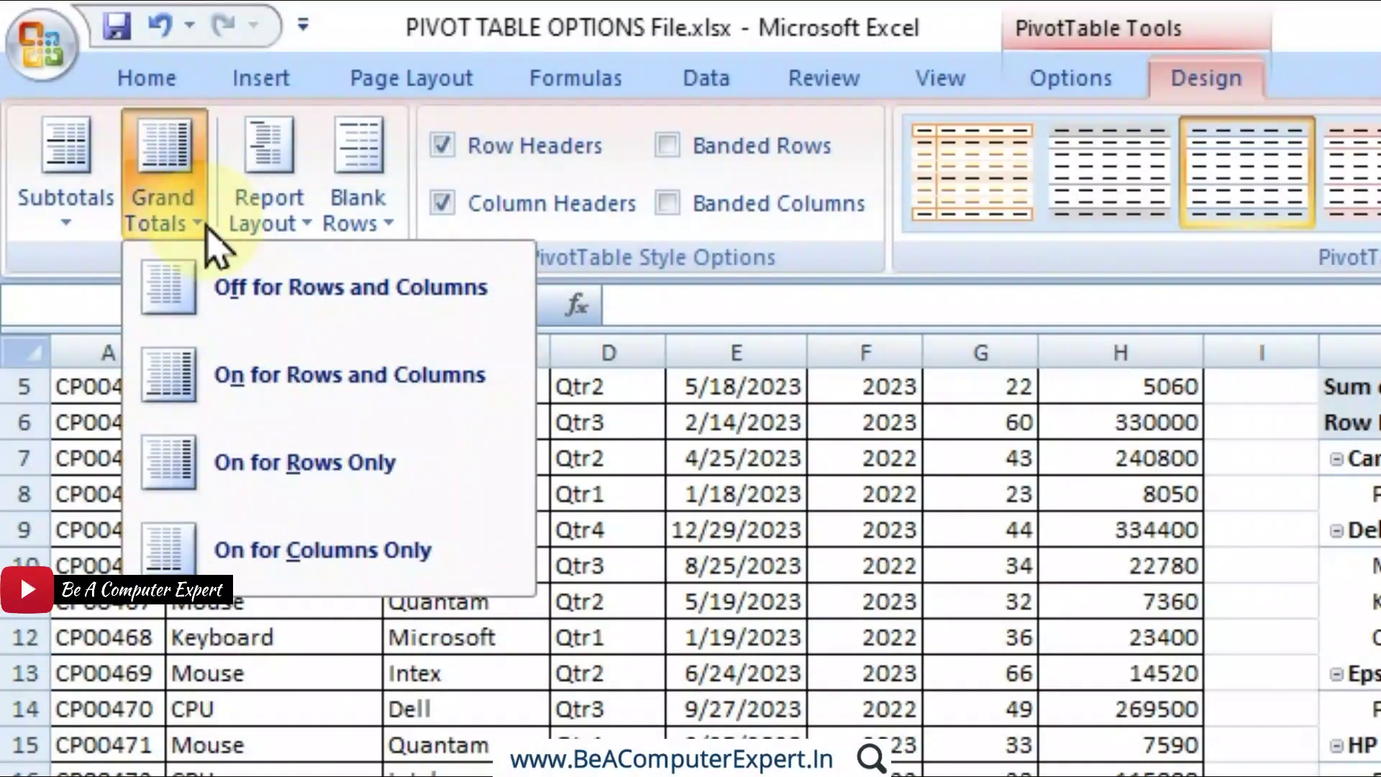
{"action": "left_click", "coordinate": [277, 295]}
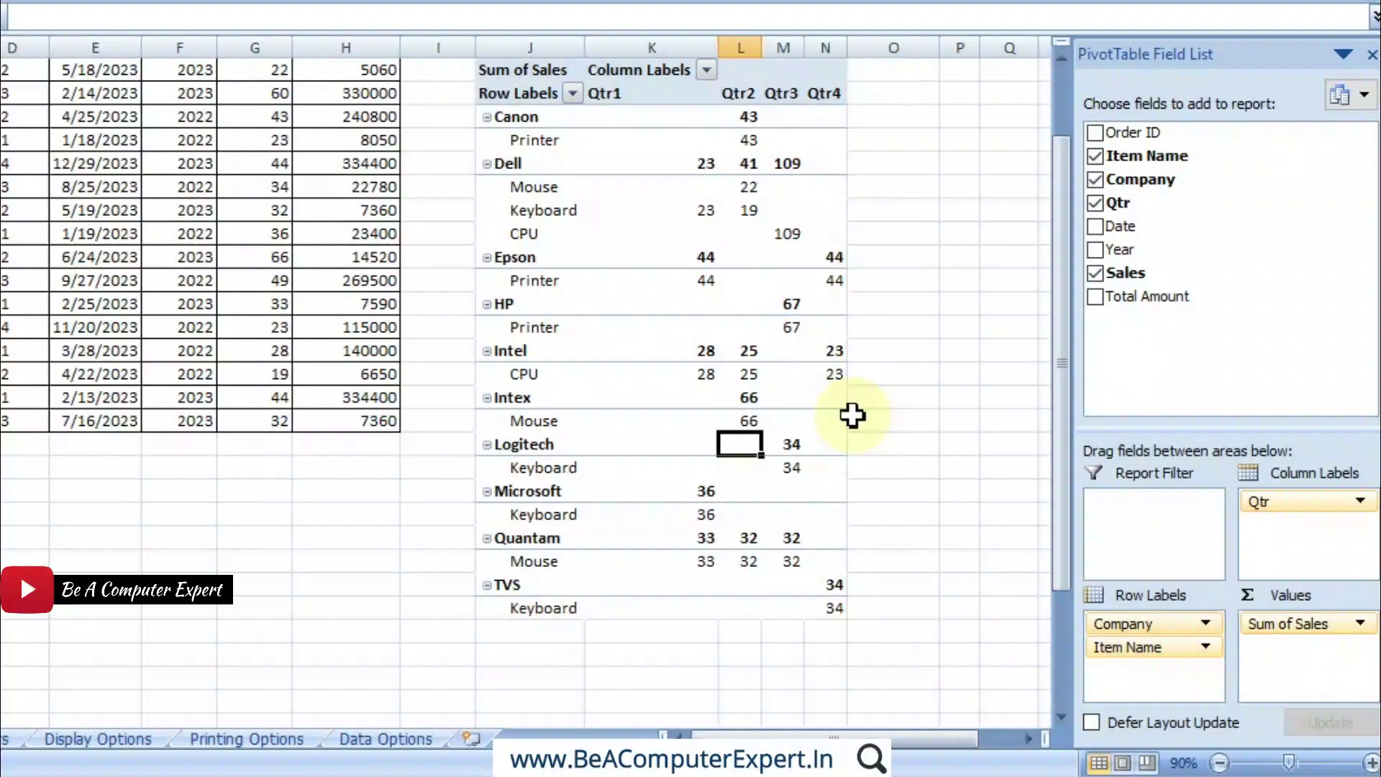
{"action": "mouse_move", "coordinate": [794, 396]}
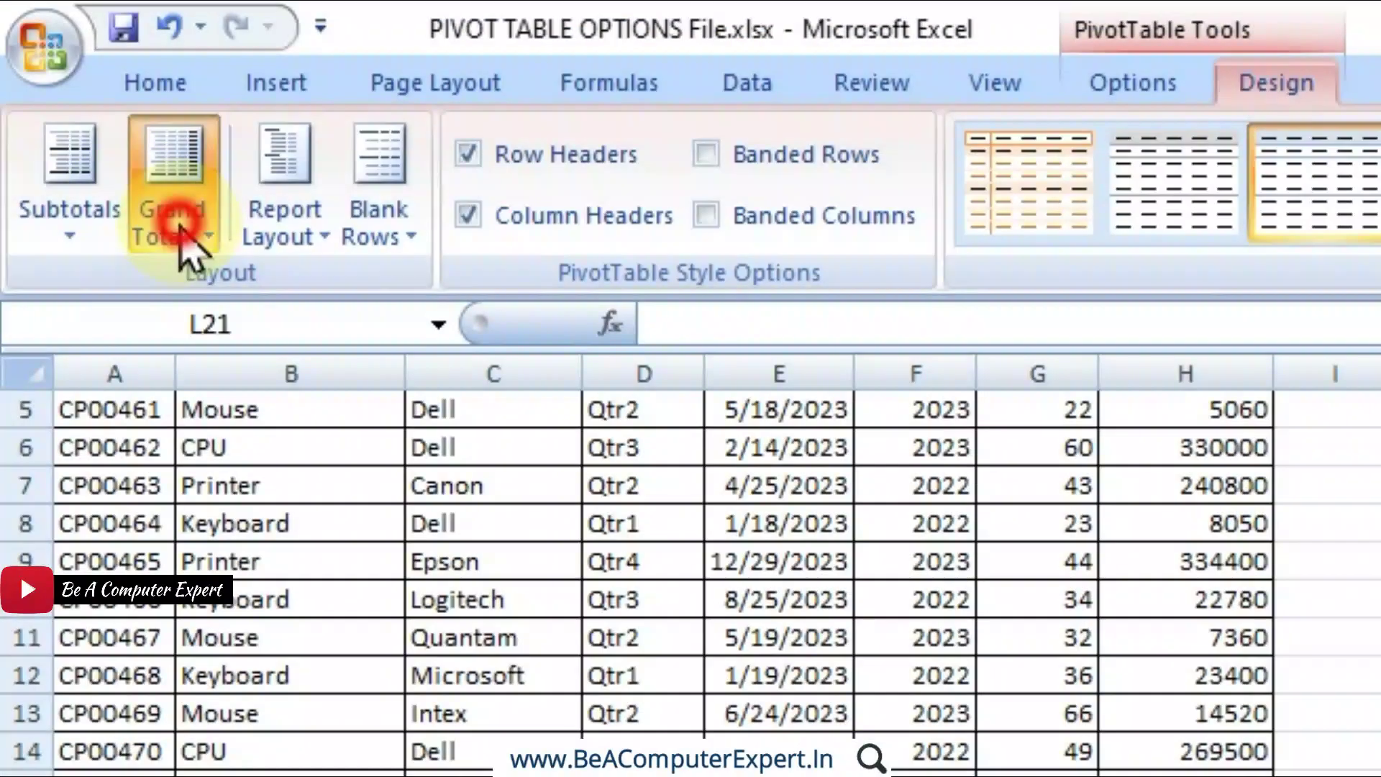
{"action": "left_click", "coordinate": [203, 237]}
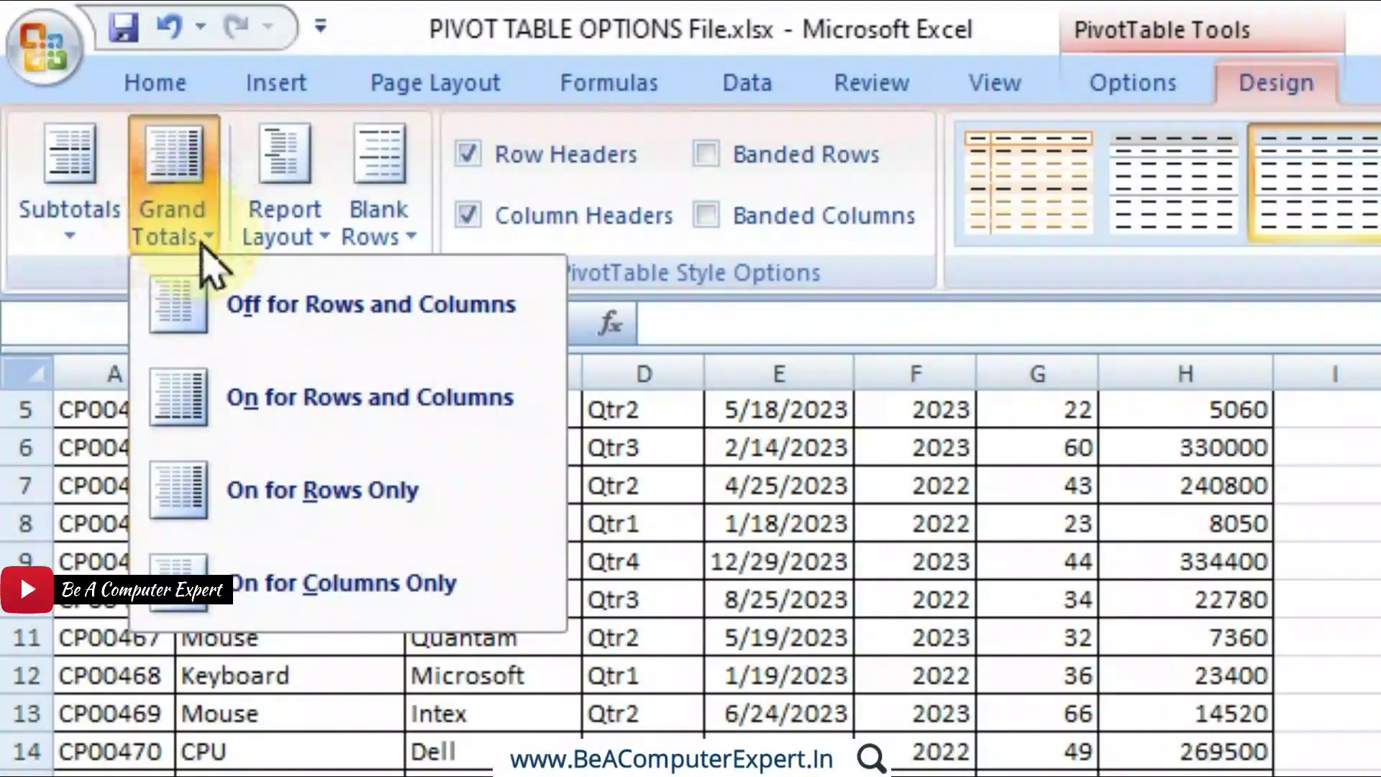
{"action": "left_click", "coordinate": [325, 430]}
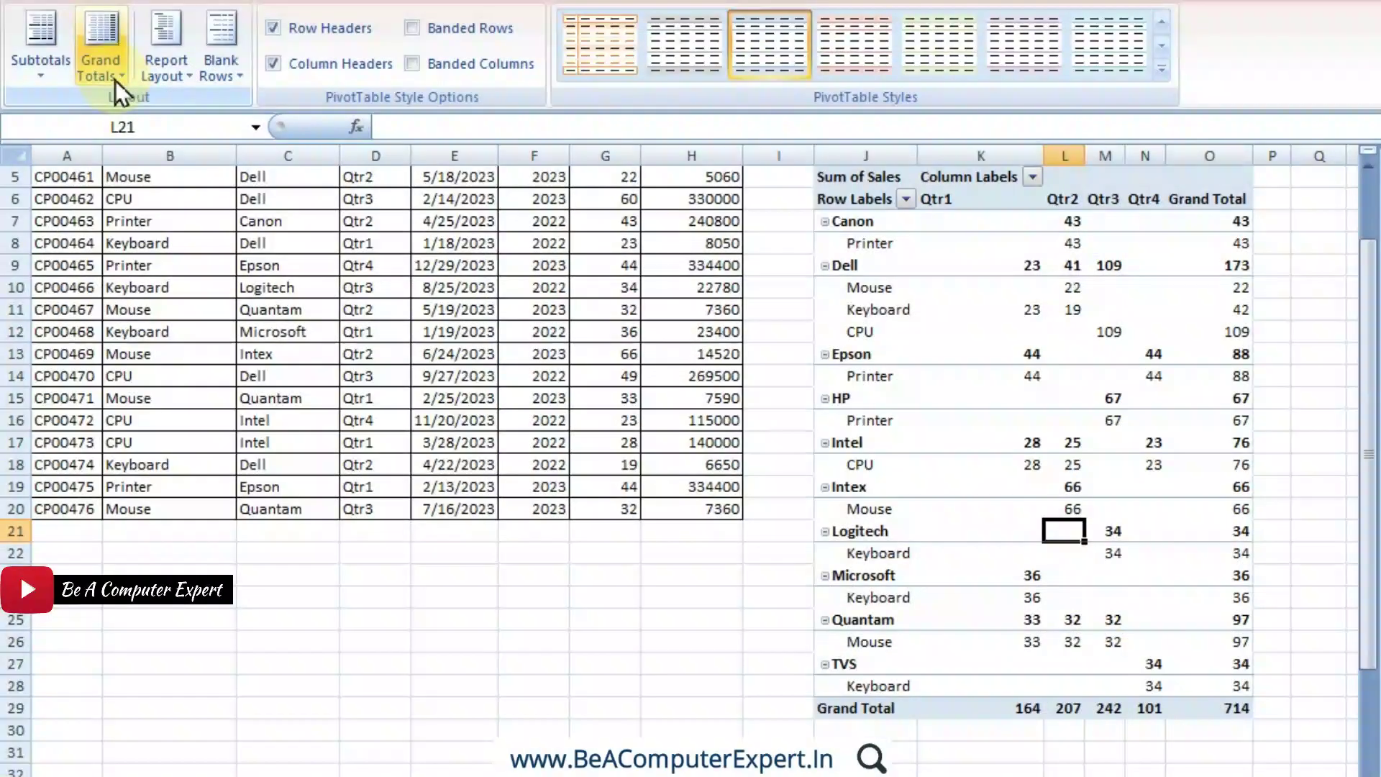
Show PivotTable grand totals for rows only and compare the Dell, Logitech and Intel quarterly sales with their row totals
{"action": "left_click", "coordinate": [115, 80]}
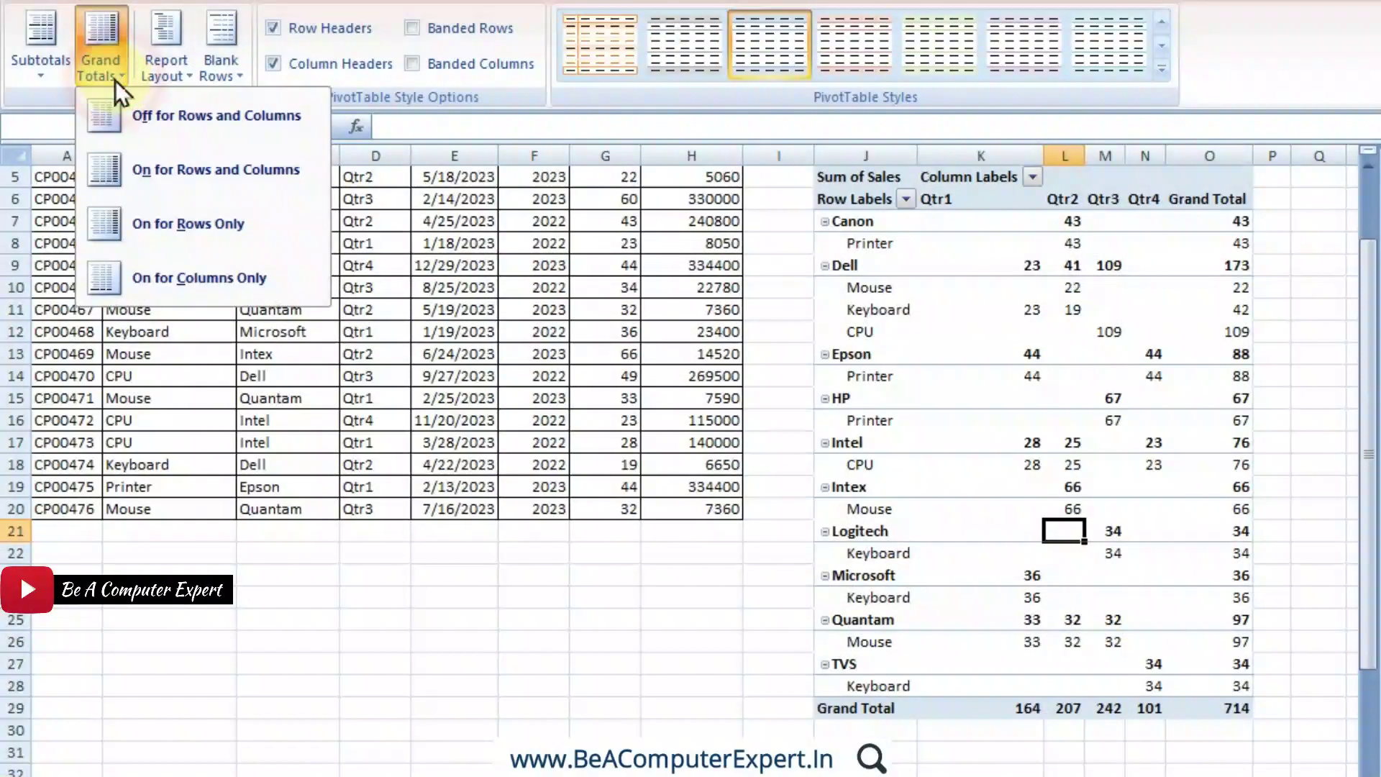
{"action": "left_click", "coordinate": [208, 234]}
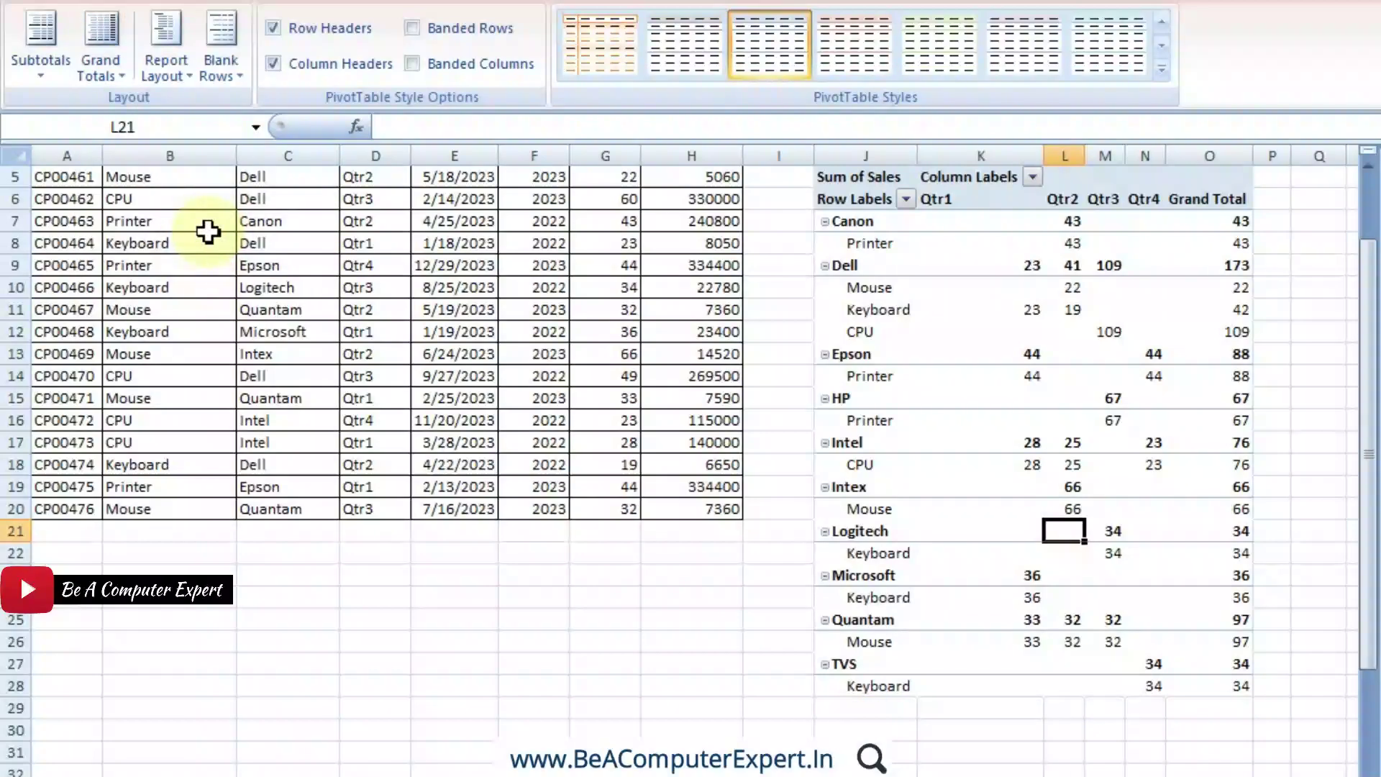
{"action": "left_click", "coordinate": [855, 266]}
{"action": "left_click_drag", "start_coordinate": [854, 266], "coordinate": [1141, 279]}
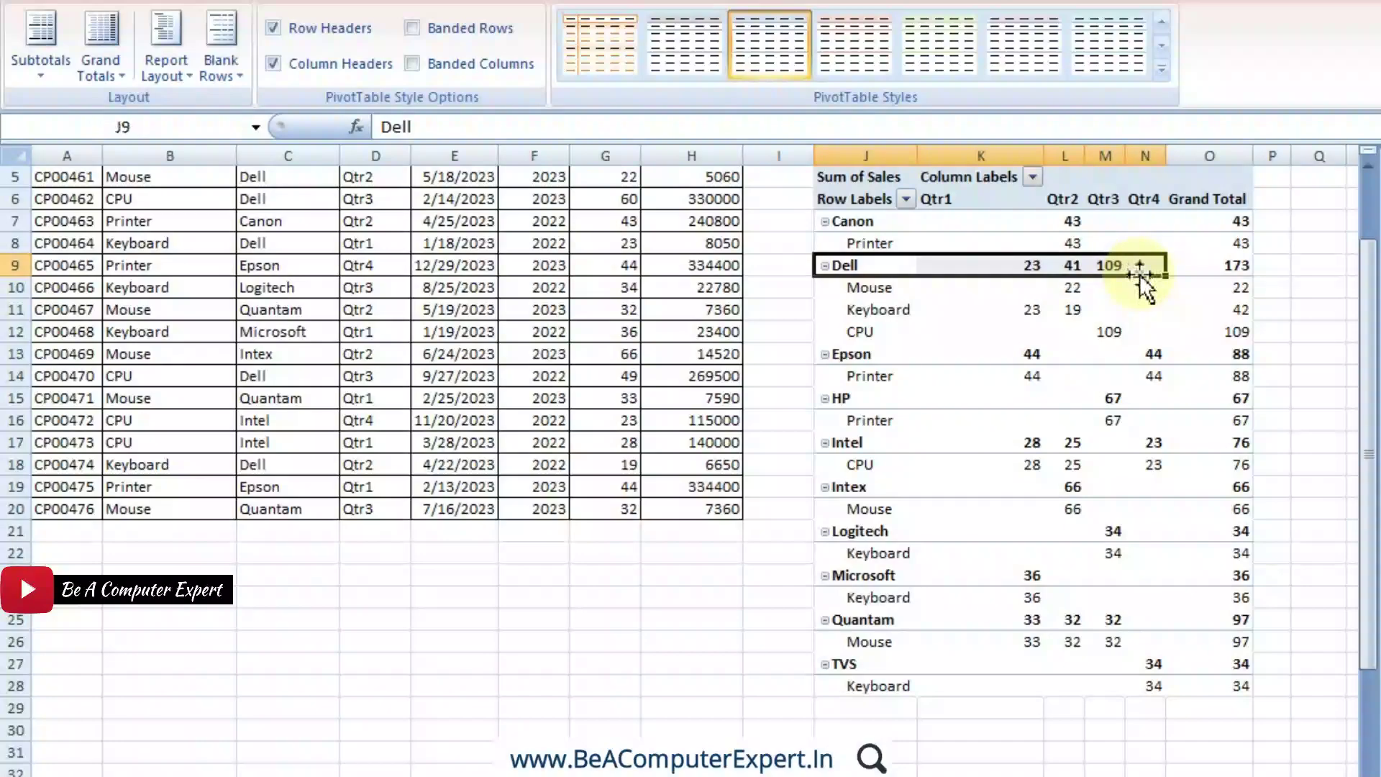
{"action": "left_click", "coordinate": [1228, 269]}
{"action": "left_click_drag", "start_coordinate": [1232, 243], "coordinate": [1244, 652]}
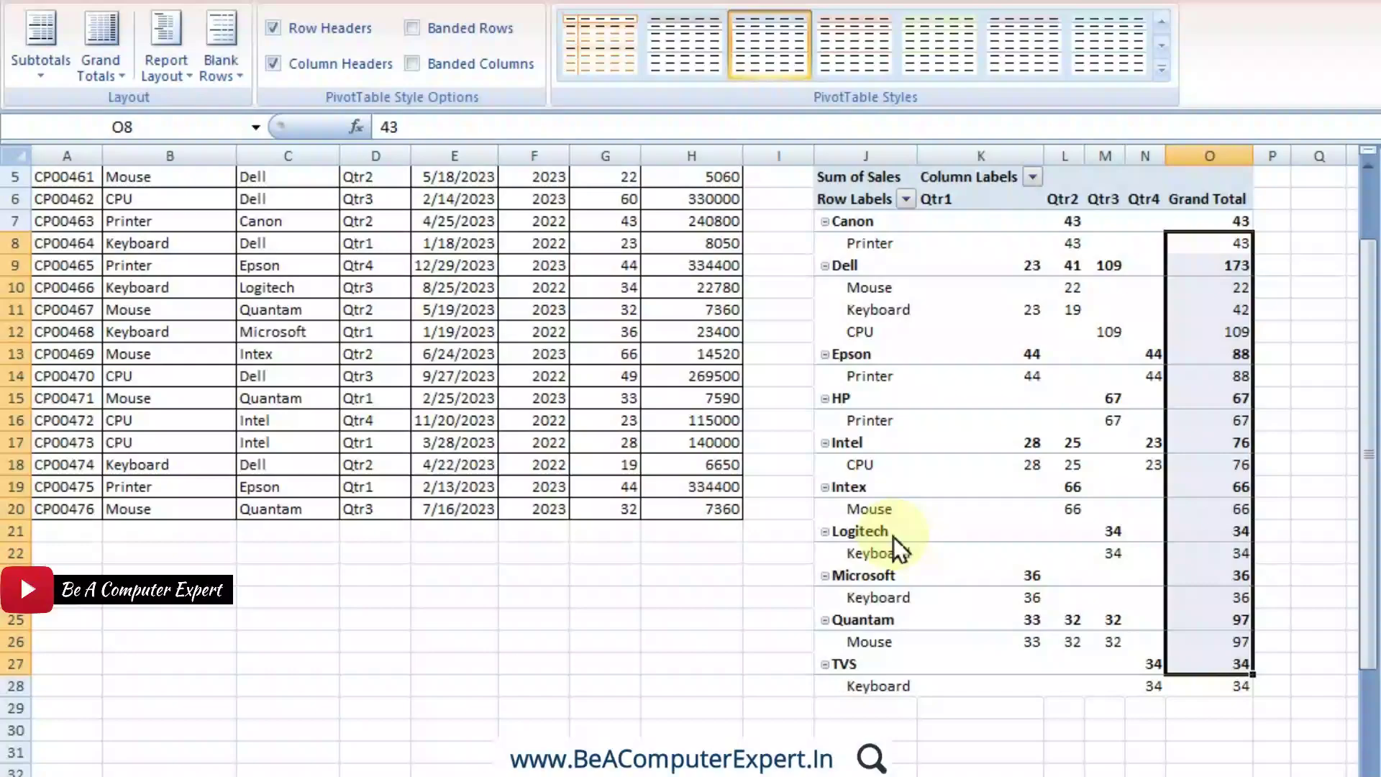
{"action": "left_click", "coordinate": [918, 532]}
{"action": "left_click_drag", "start_coordinate": [917, 532], "coordinate": [1147, 530]}
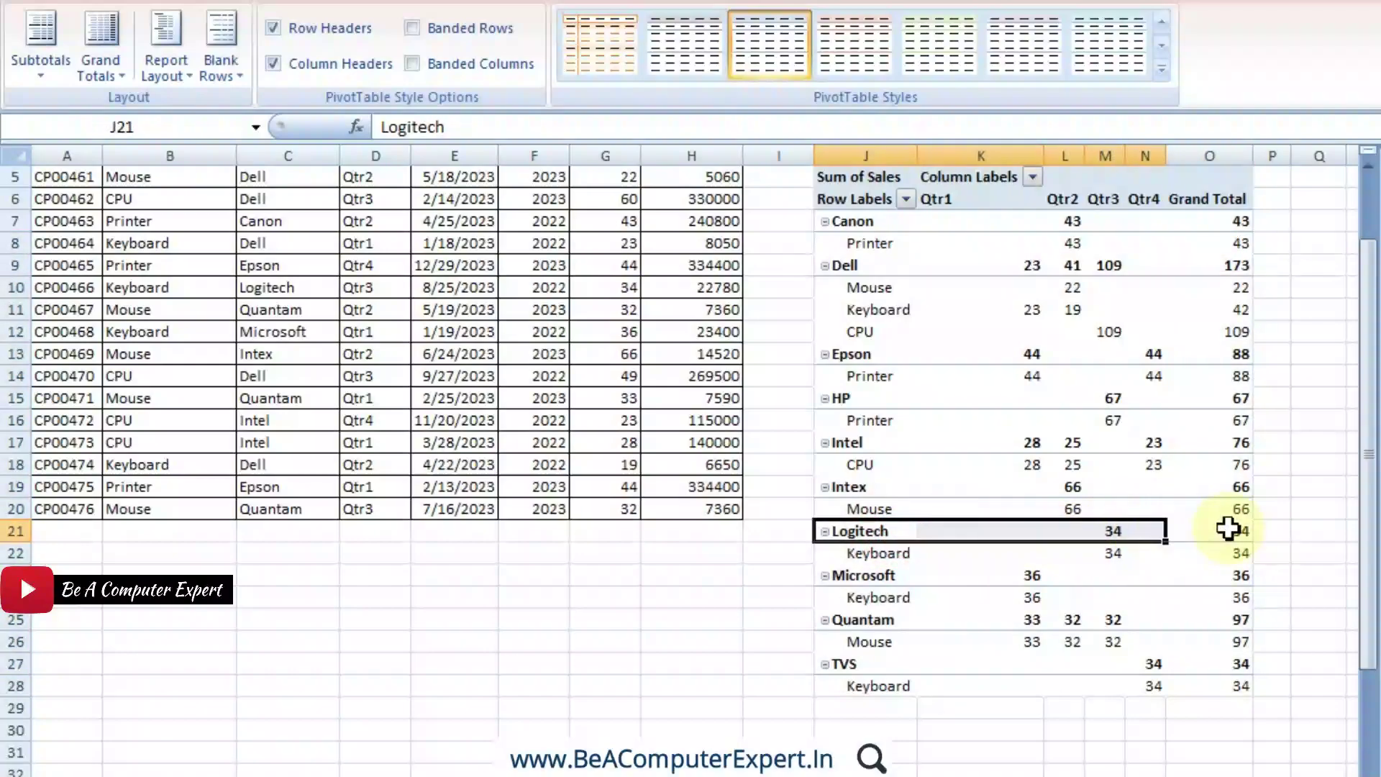
{"action": "left_click", "coordinate": [1228, 531]}
{"action": "left_click_drag", "start_coordinate": [859, 446], "coordinate": [1155, 442]}
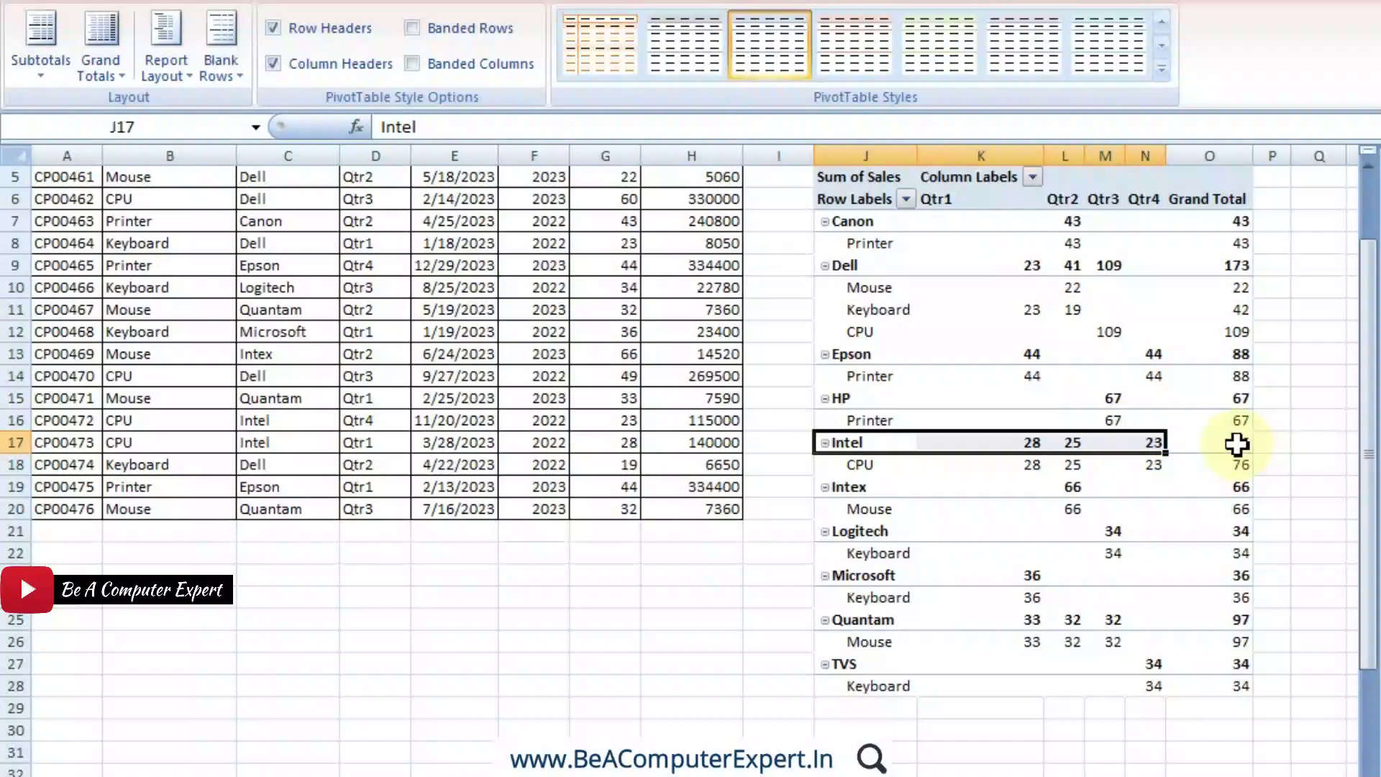
{"action": "left_click", "coordinate": [1235, 444]}
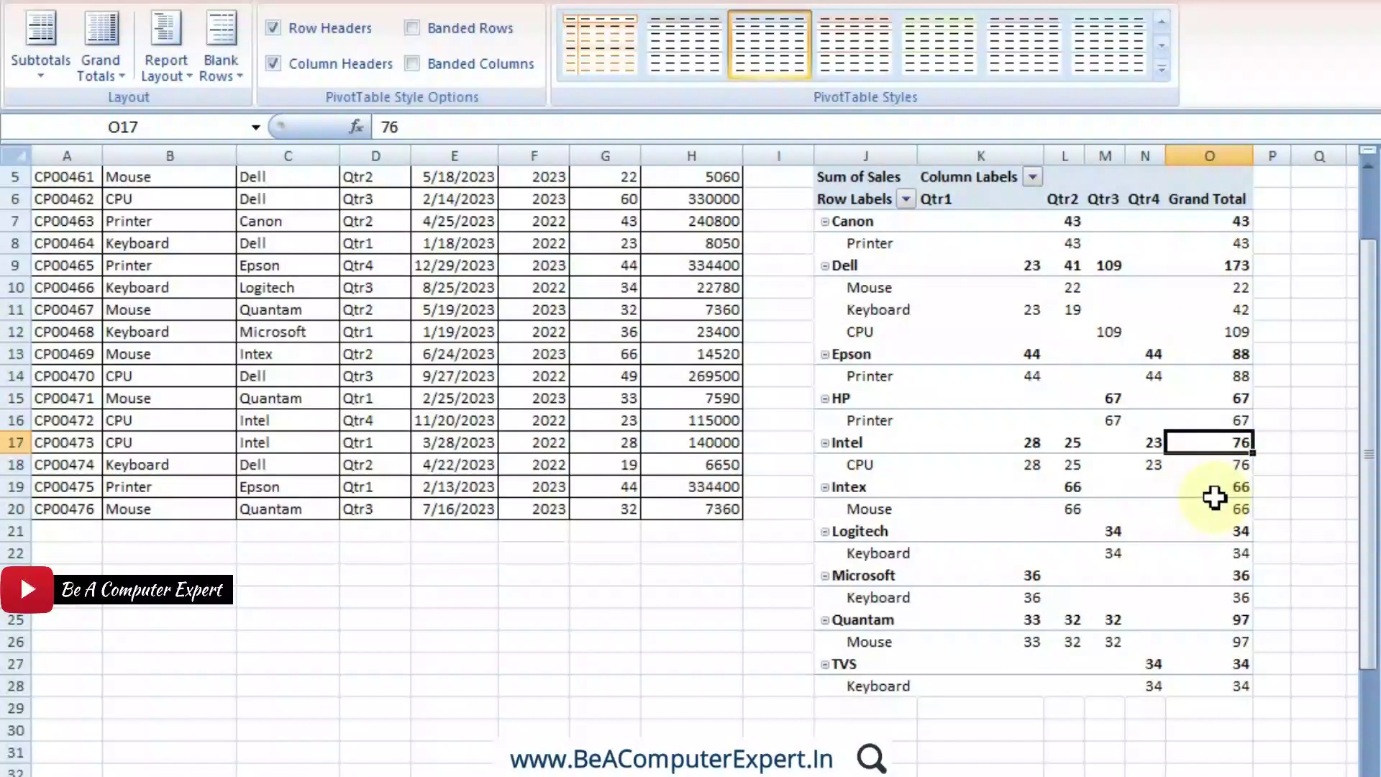
Show PivotTable grand totals for columns only, and turn them back on for both rows and columns
{"action": "left_click", "coordinate": [114, 71]}
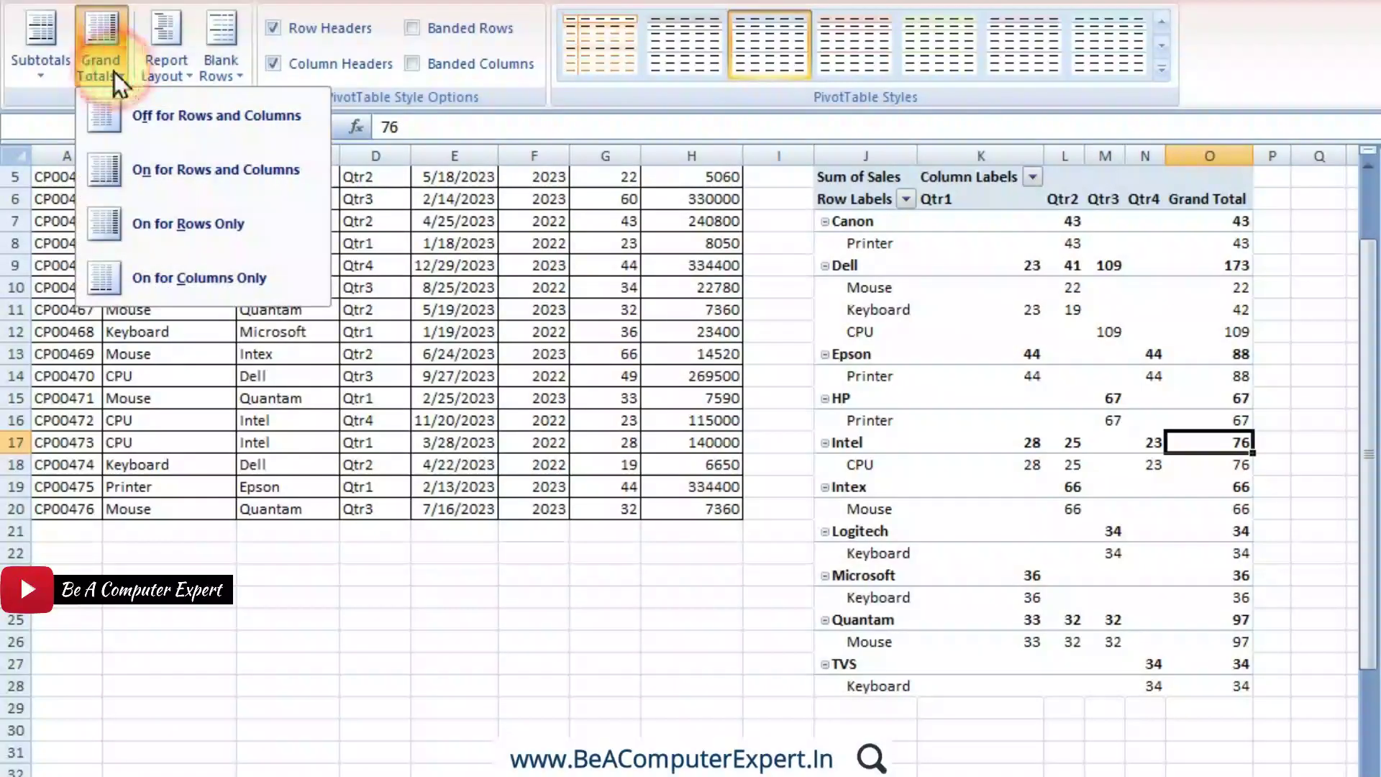
{"action": "left_click", "coordinate": [173, 286]}
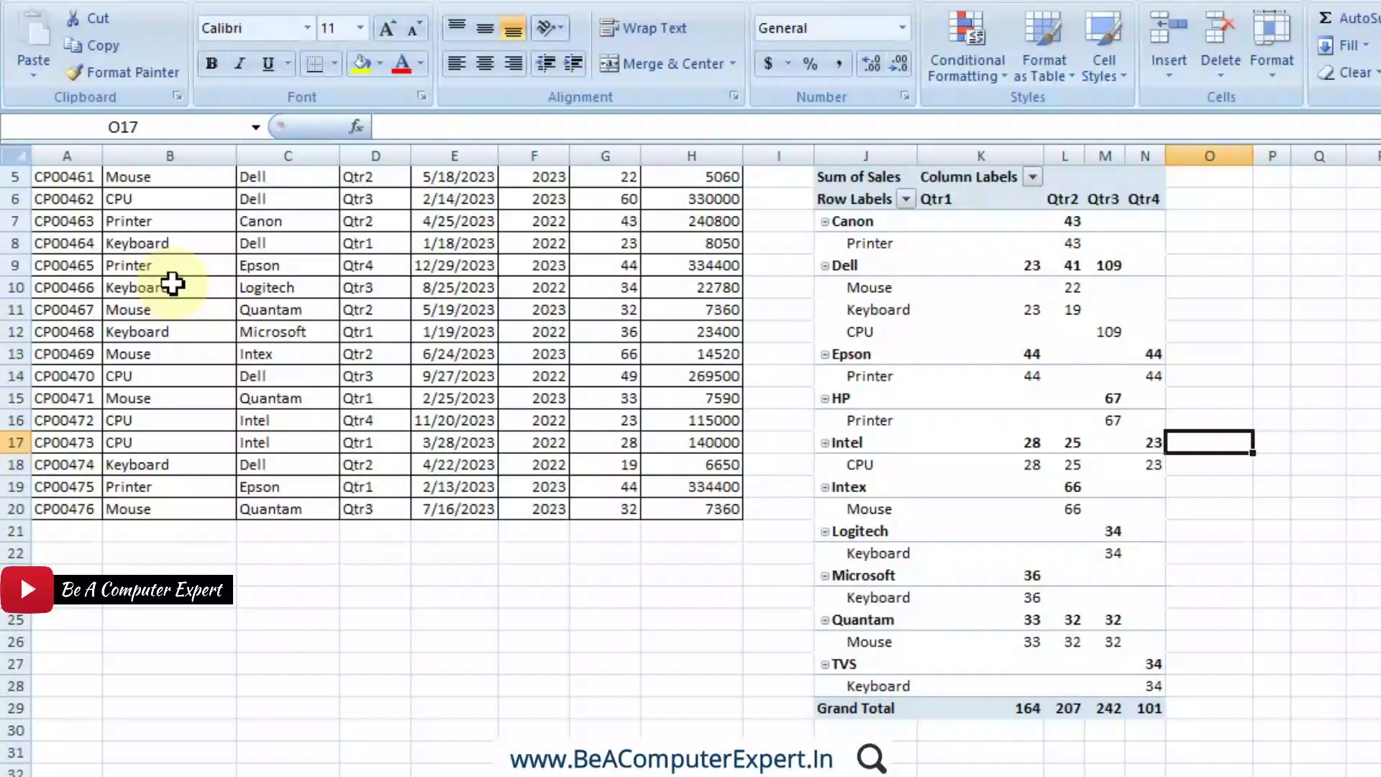
{"action": "left_click", "coordinate": [1008, 706]}
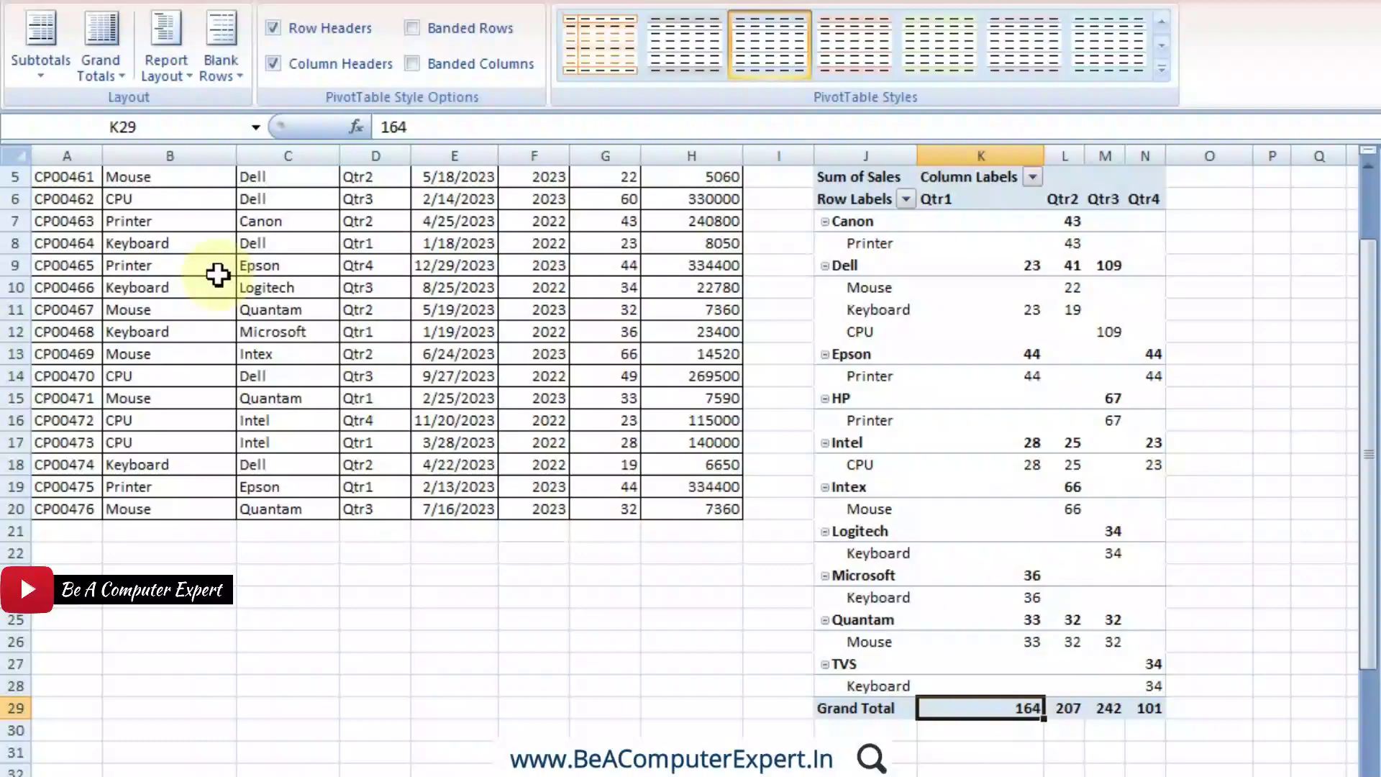
{"action": "left_click", "coordinate": [114, 76]}
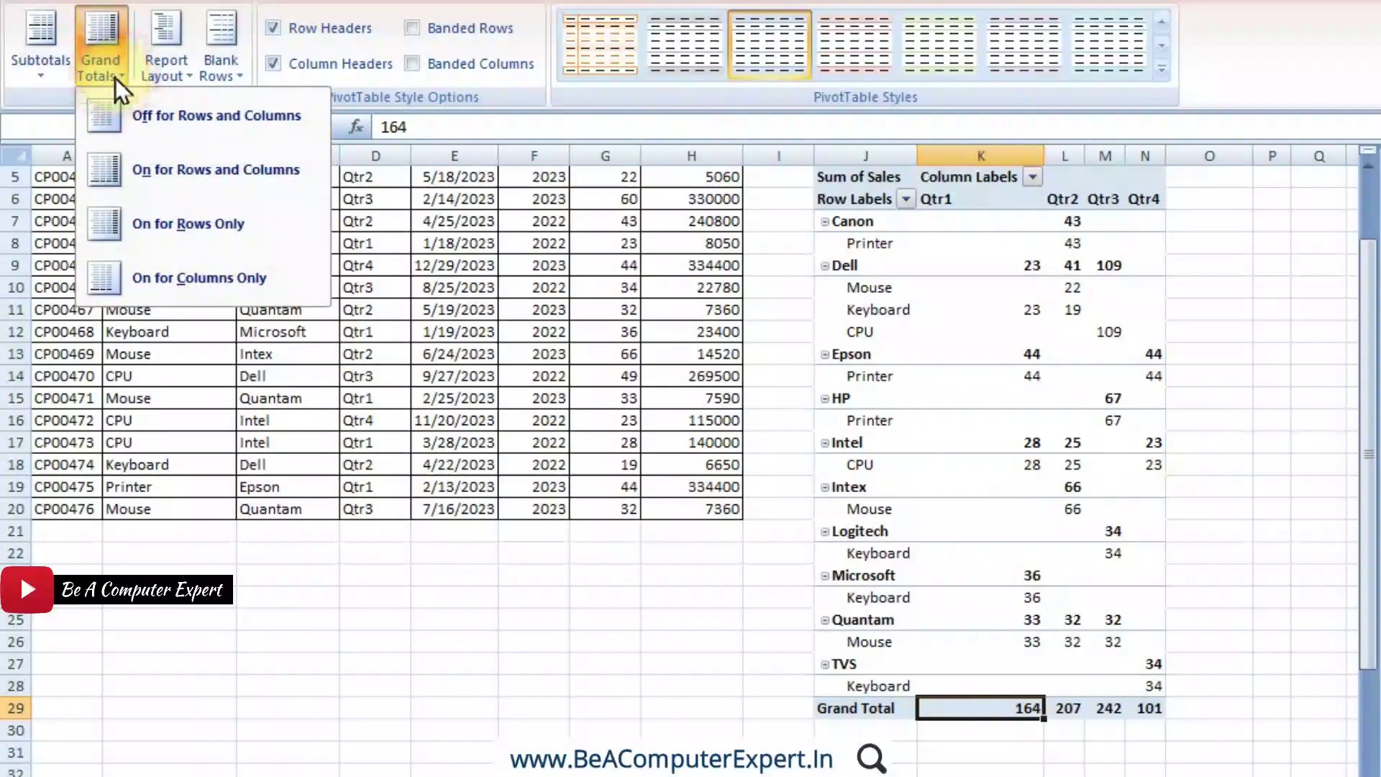
{"action": "left_click", "coordinate": [204, 175]}
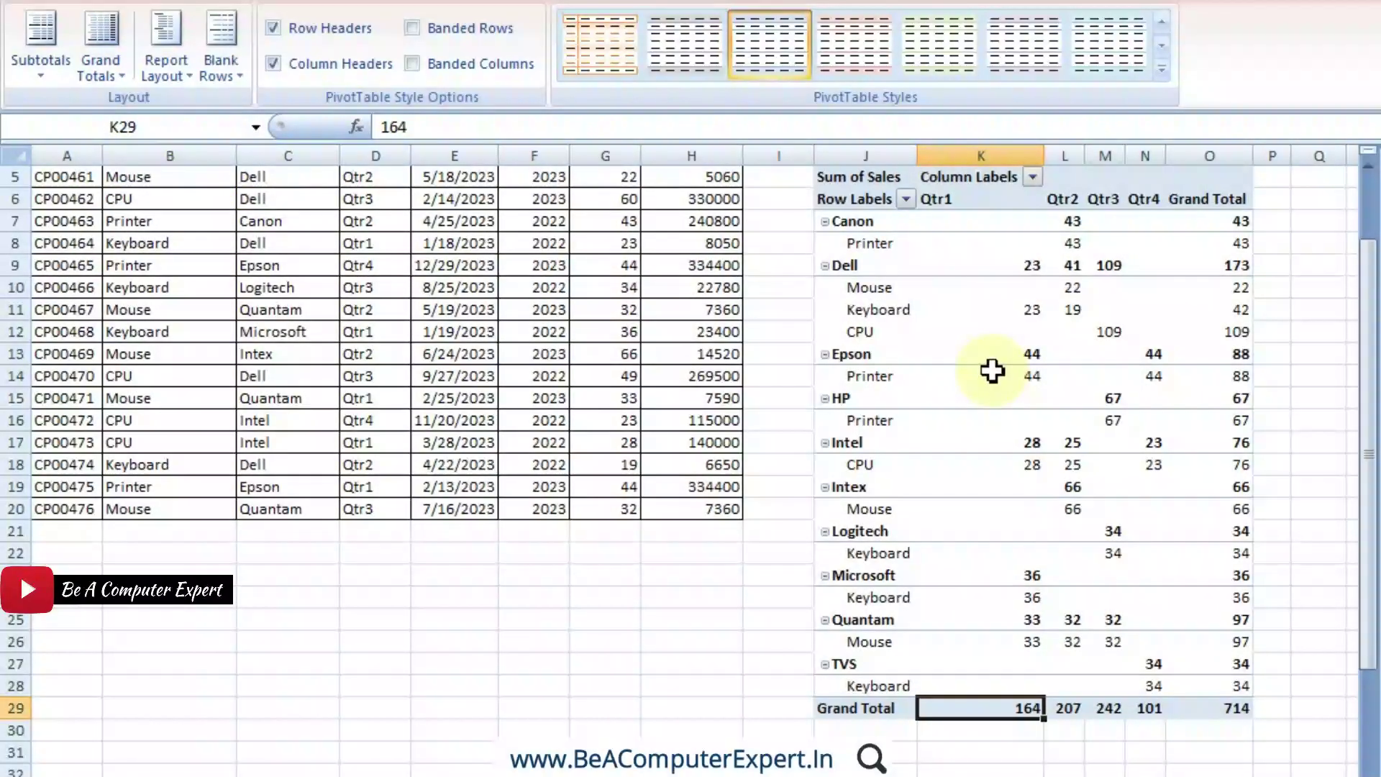
View the PivotTable's report layout options and apply Compact Form, examining the company and item labels around the Canon and Dell rows
{"action": "mouse_move", "coordinate": [992, 370]}
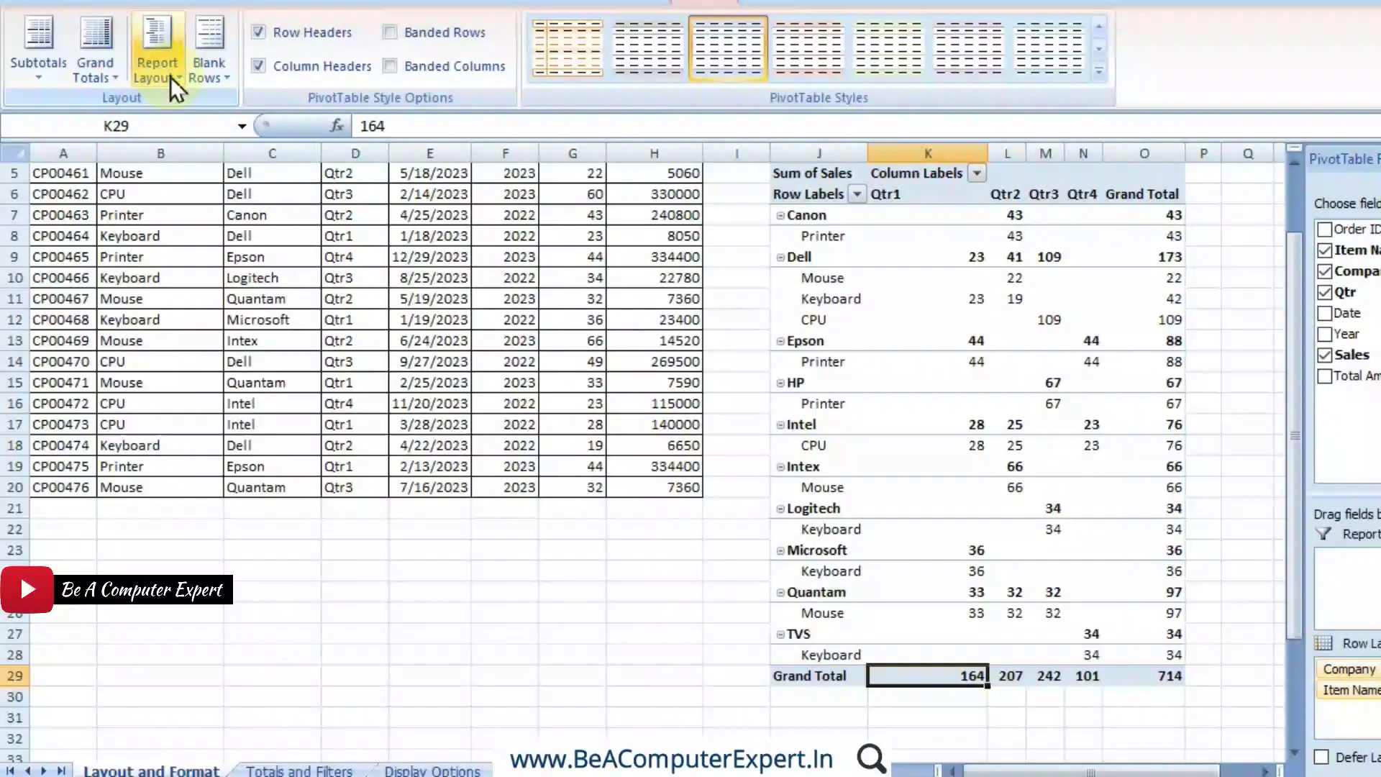
{"action": "left_click", "coordinate": [172, 76]}
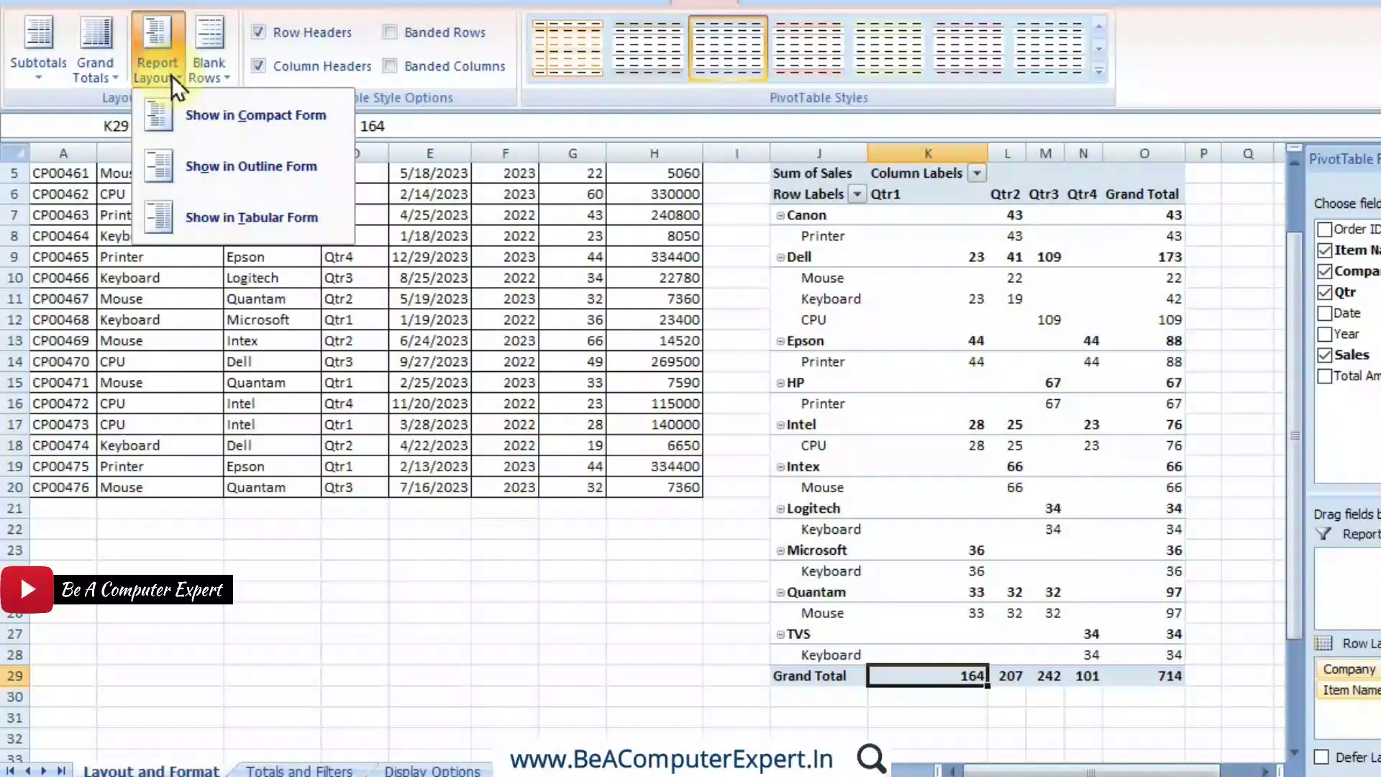
{"action": "left_click_drag", "start_coordinate": [1297, 315], "coordinate": [1296, 299]}
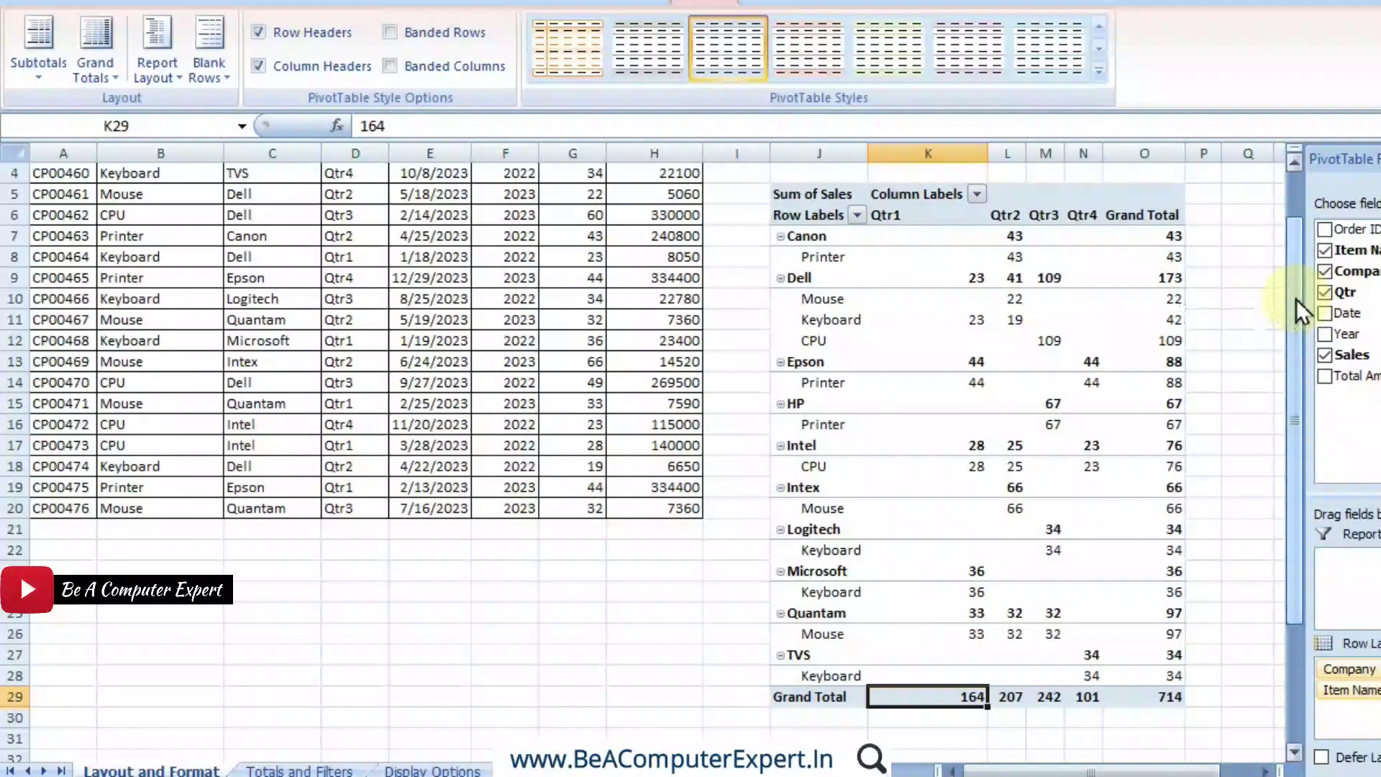
{"action": "left_click", "coordinate": [174, 75]}
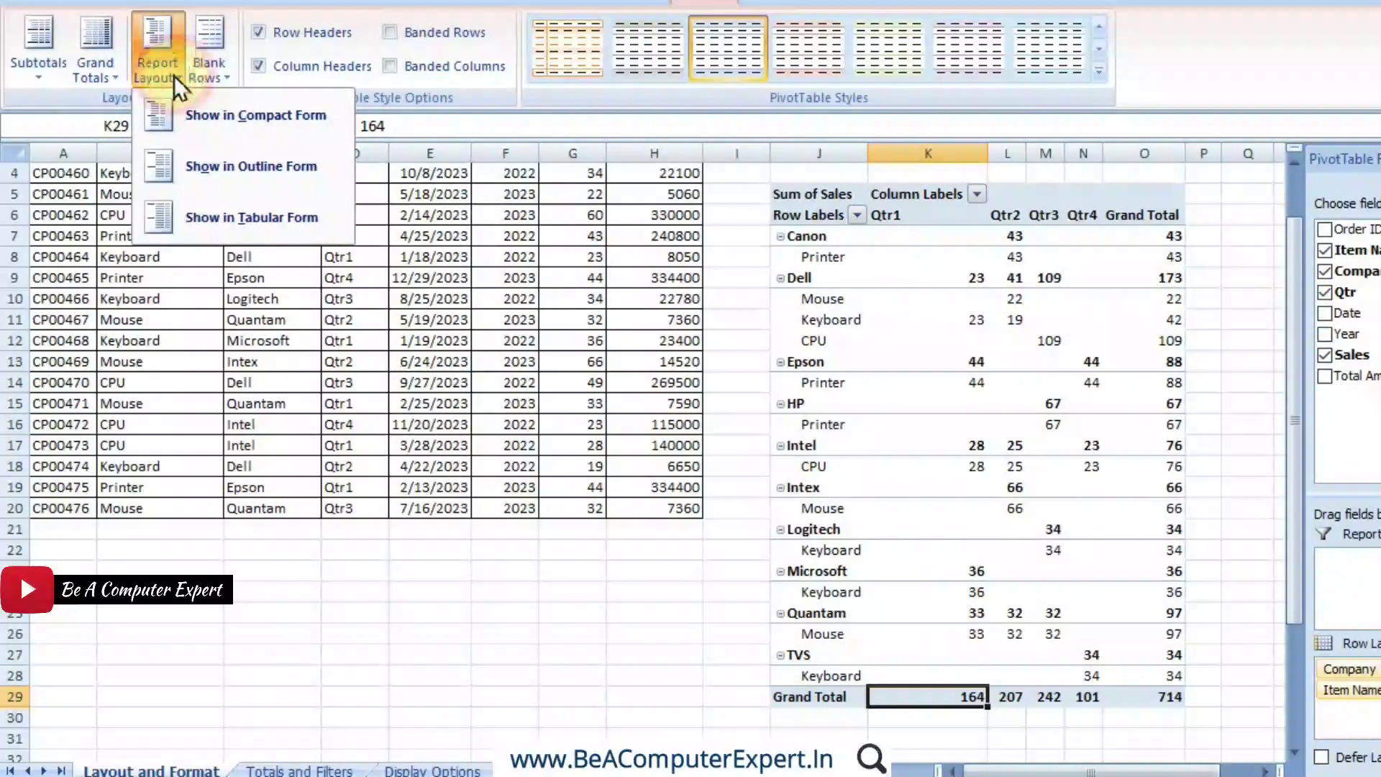
{"action": "left_click", "coordinate": [256, 118]}
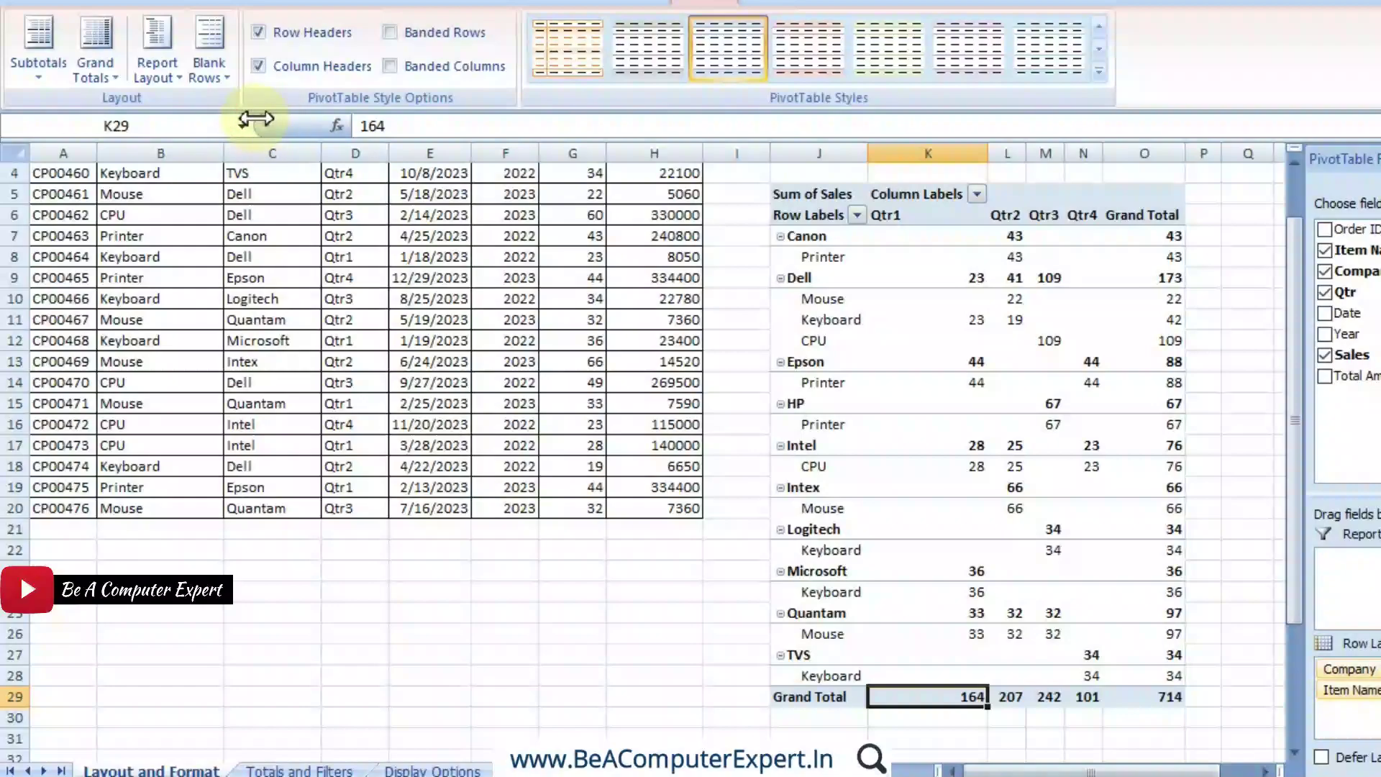
{"action": "left_click", "coordinate": [865, 272]}
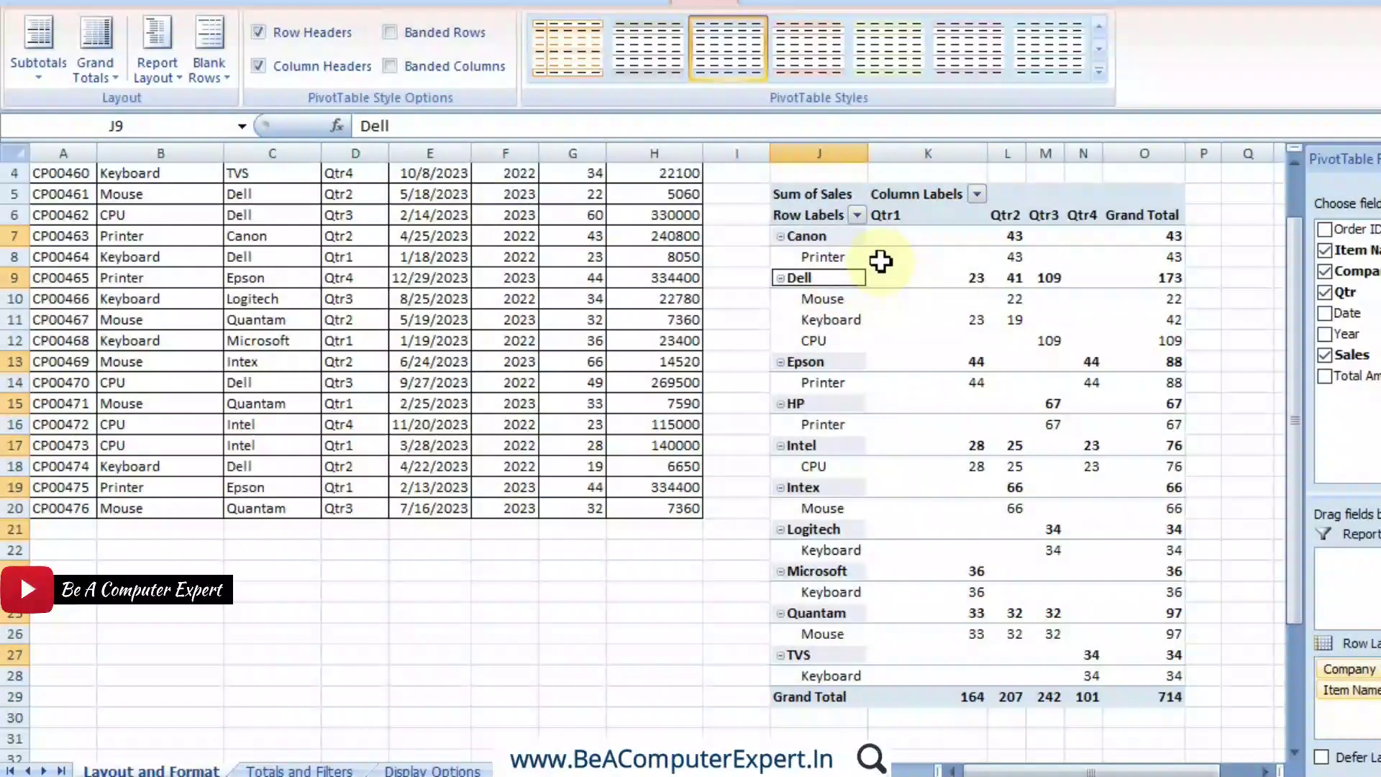
{"action": "left_click", "coordinate": [881, 260]}
Switch the PivotTable's report layout to Outline Form, and from there to Tabular Form
{"action": "left_click", "coordinate": [170, 84]}
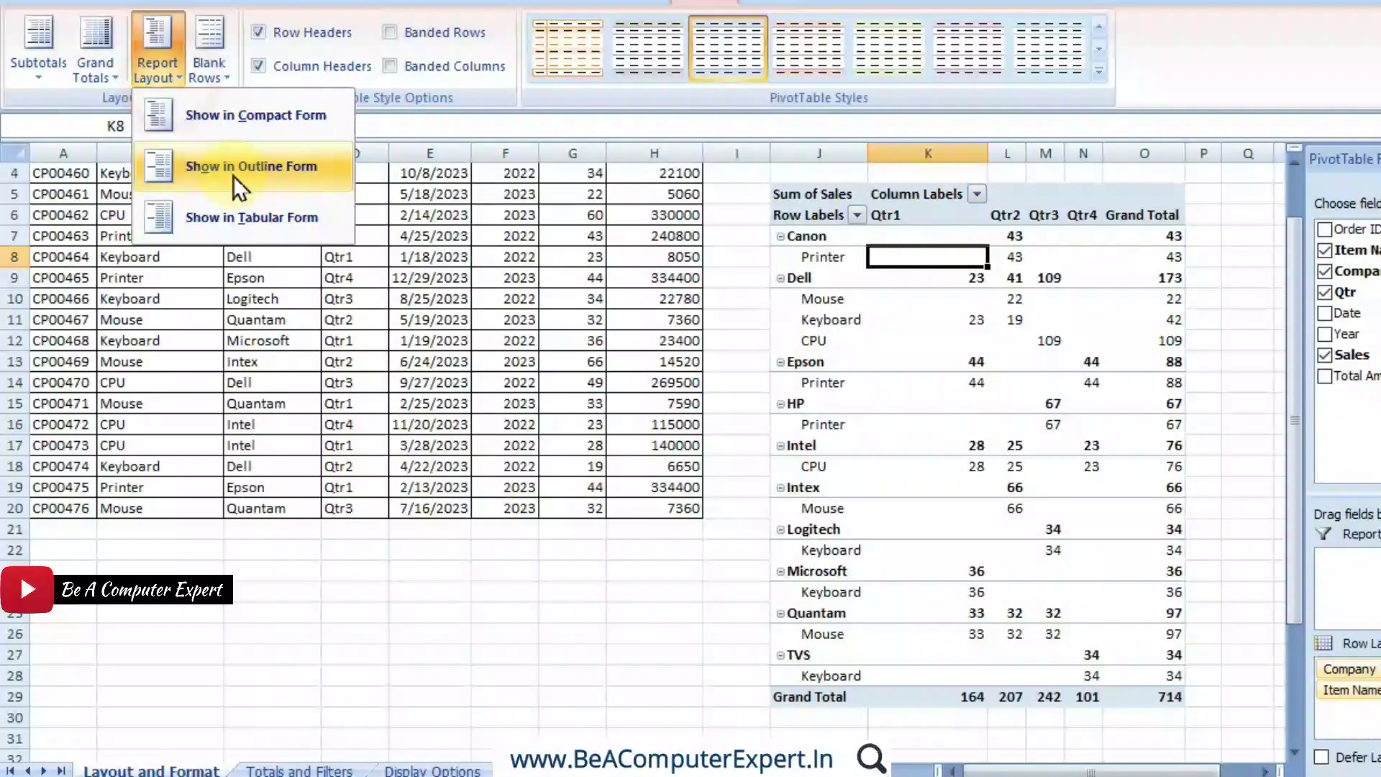
{"action": "left_click", "coordinate": [233, 177]}
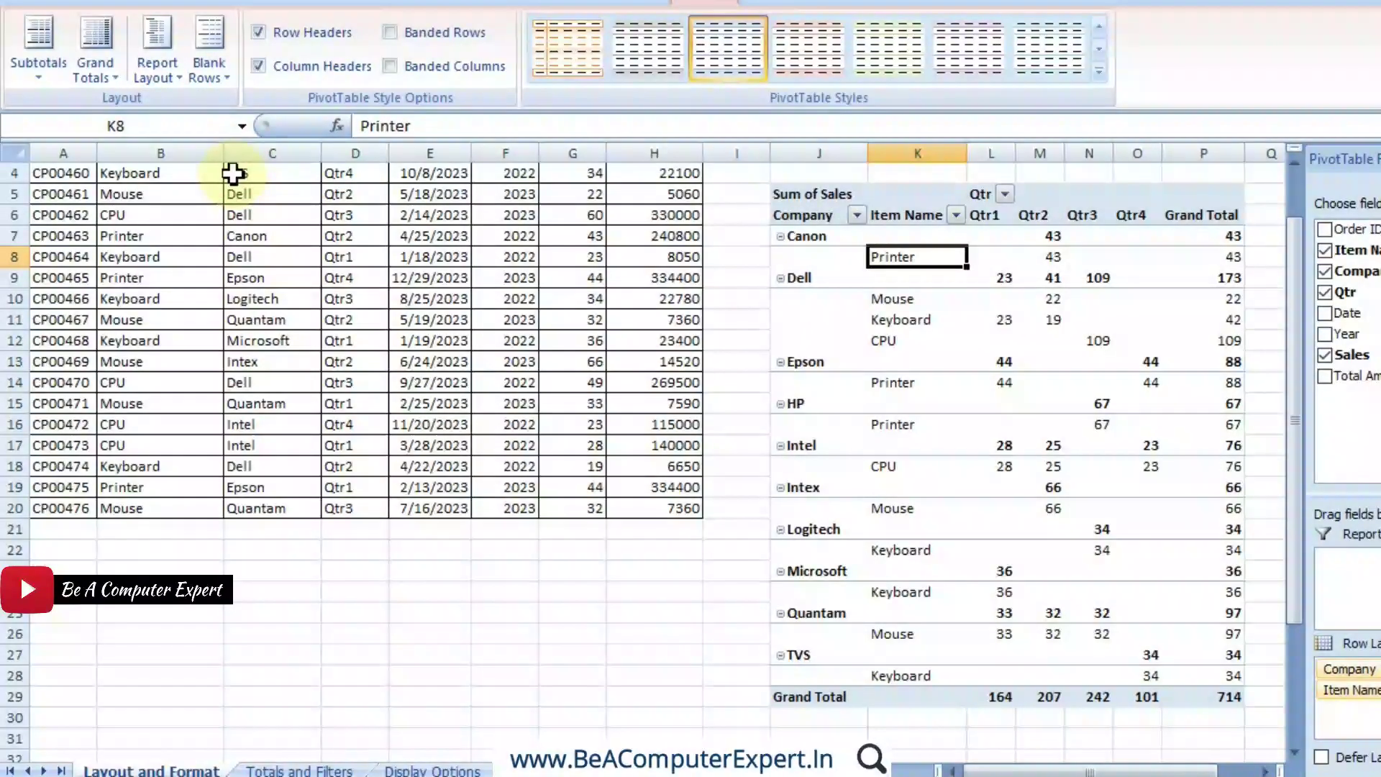
{"action": "left_click", "coordinate": [173, 78]}
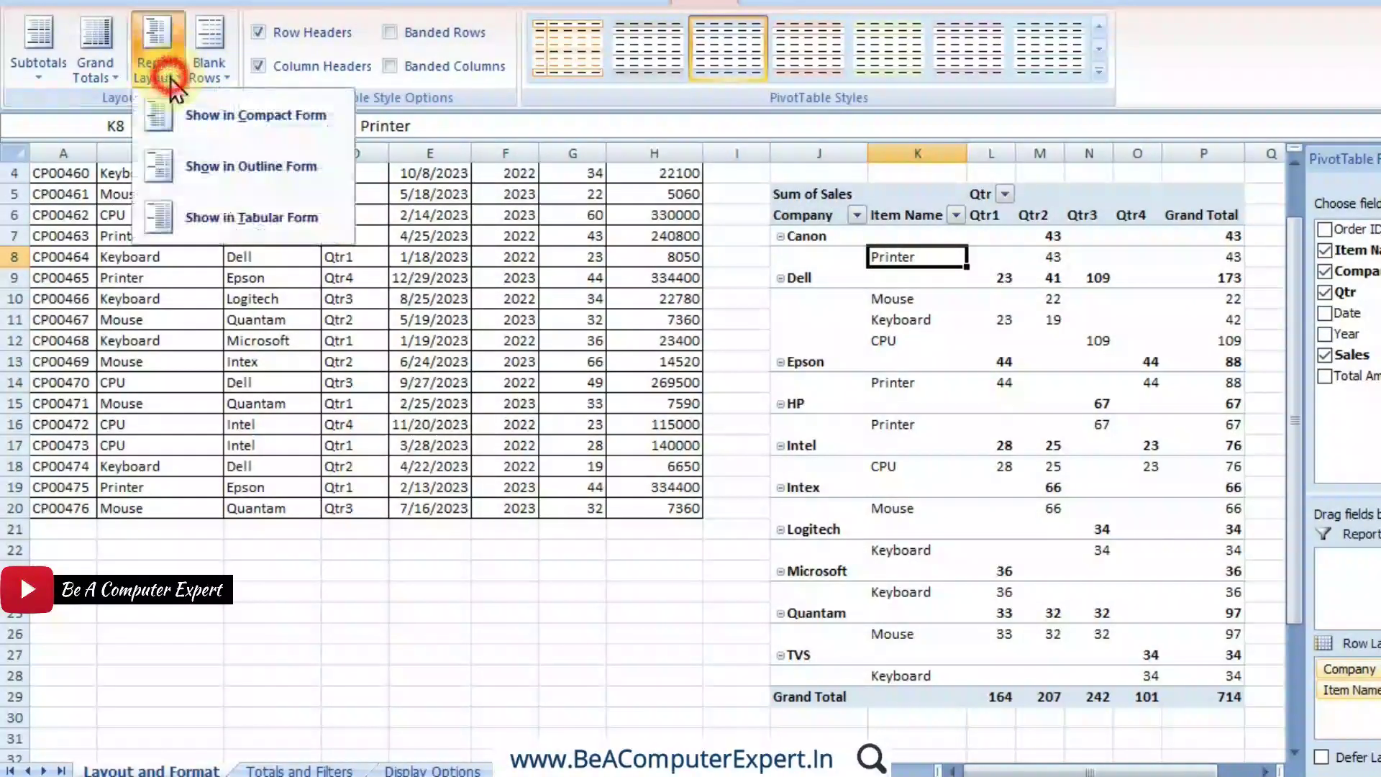
{"action": "left_click", "coordinate": [218, 217]}
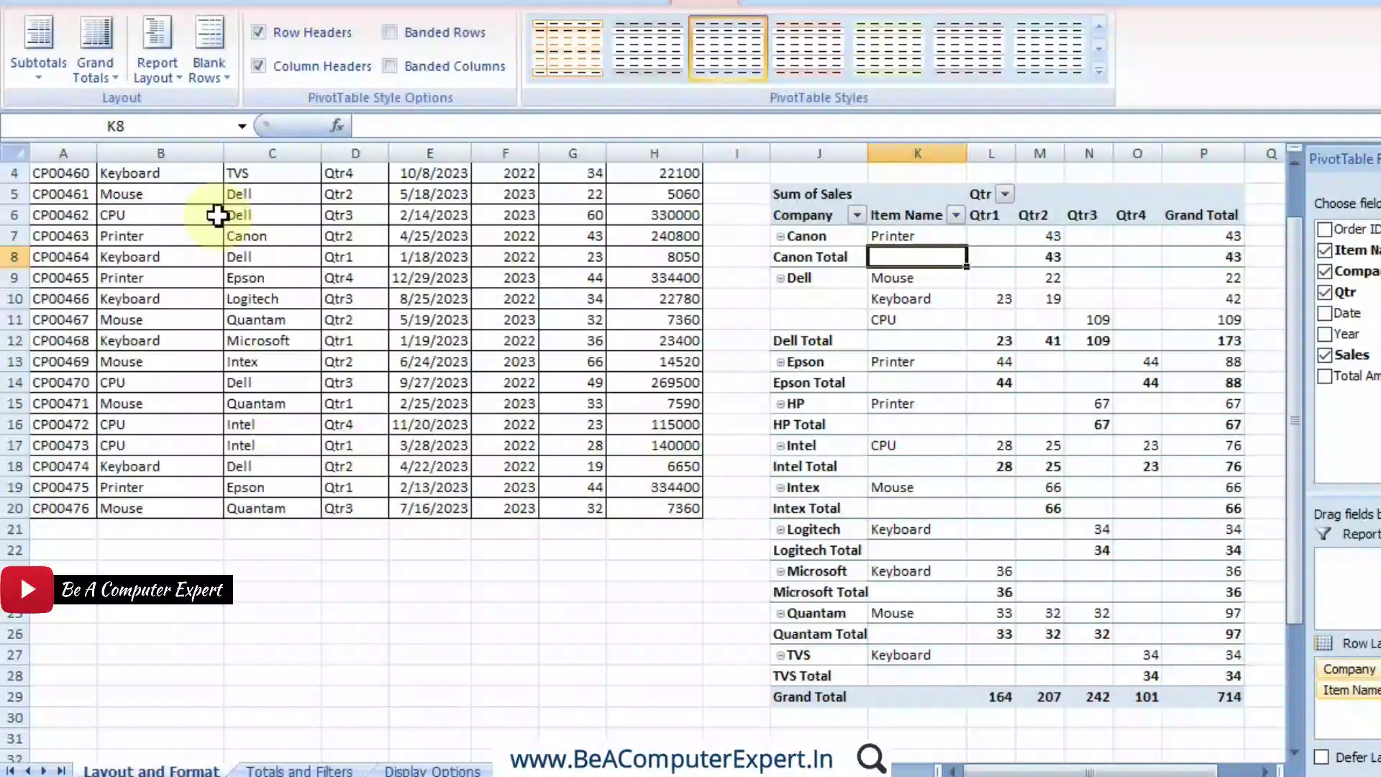
Return the PivotTable to Compact Form and look over the report layout options again
{"action": "left_click", "coordinate": [162, 80]}
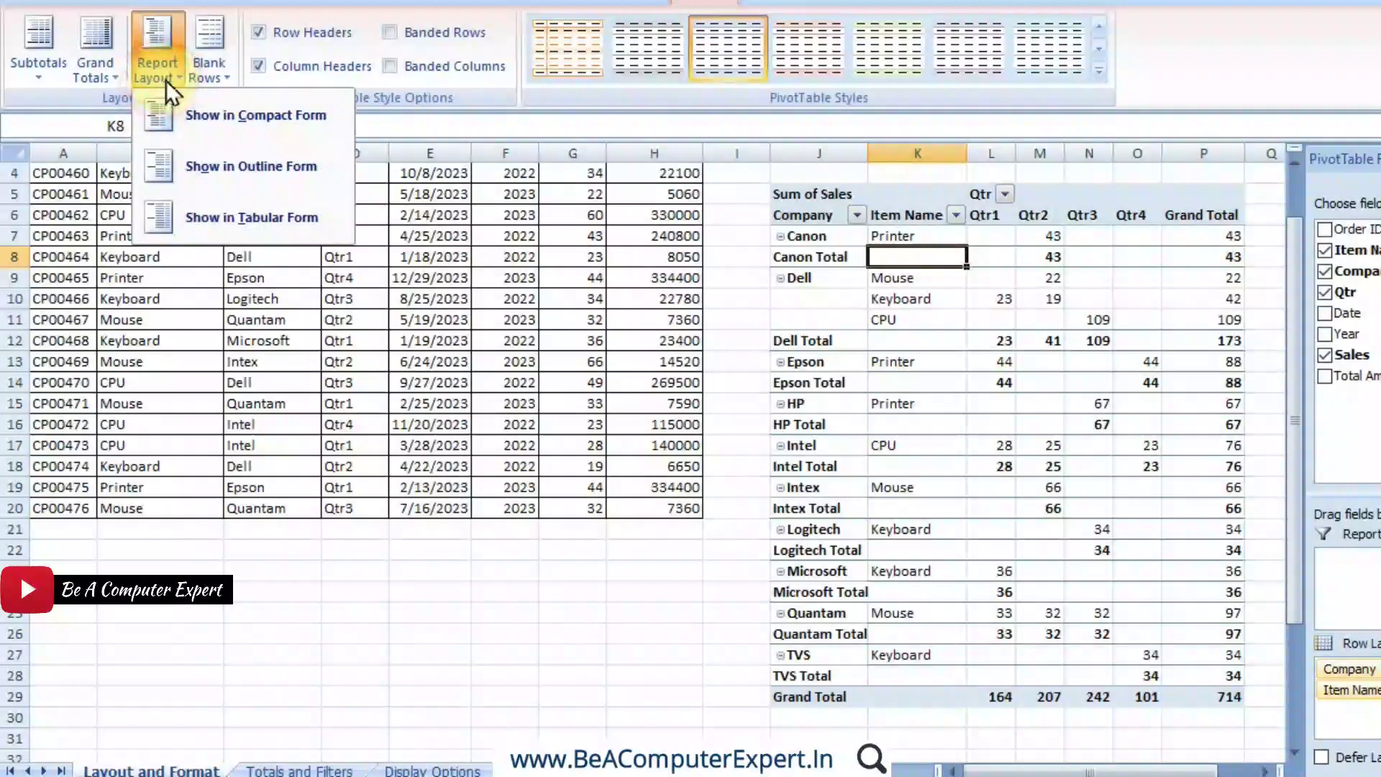
{"action": "left_click", "coordinate": [213, 137]}
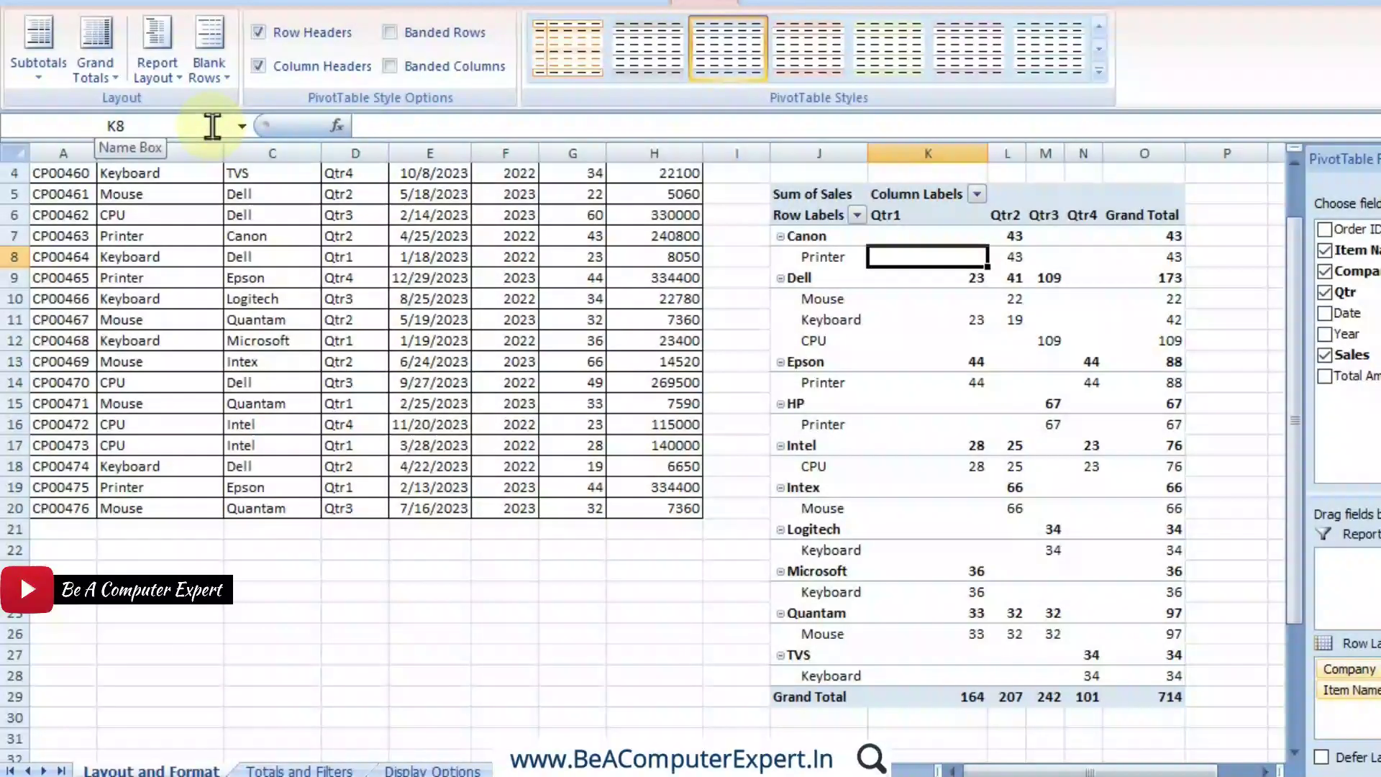
{"action": "left_click", "coordinate": [170, 71]}
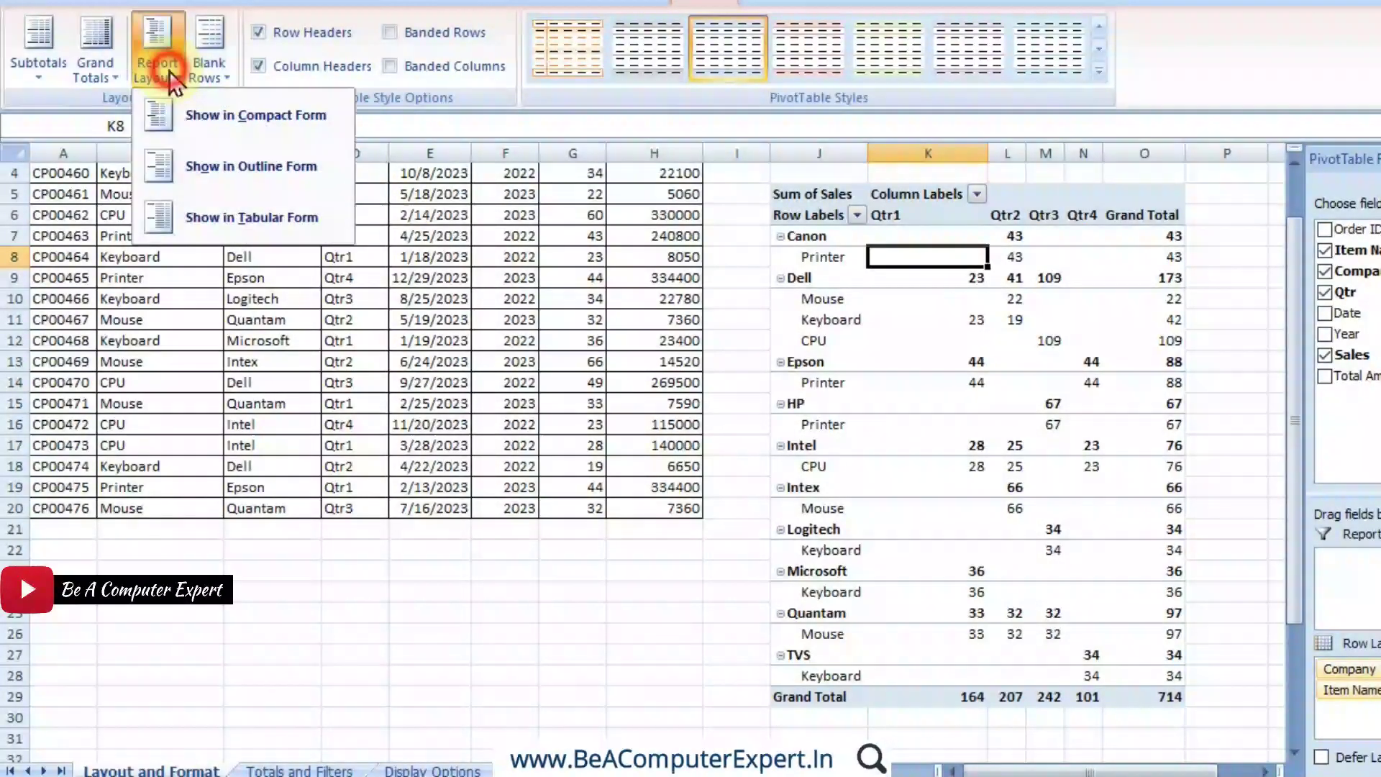
{"action": "left_click", "coordinate": [207, 108]}
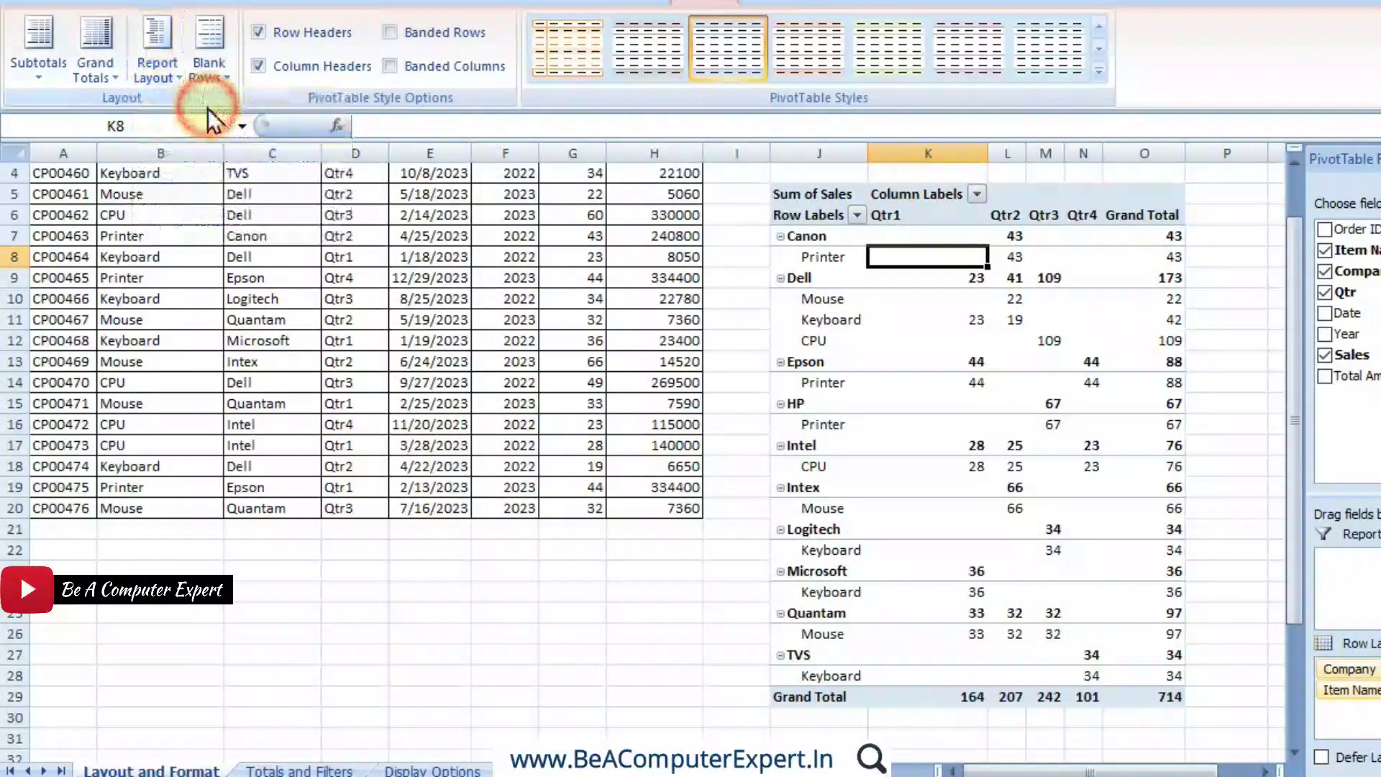
Show the PivotTable in Outline Form and examine the separate Item Name column and its entries
{"action": "left_click", "coordinate": [174, 81]}
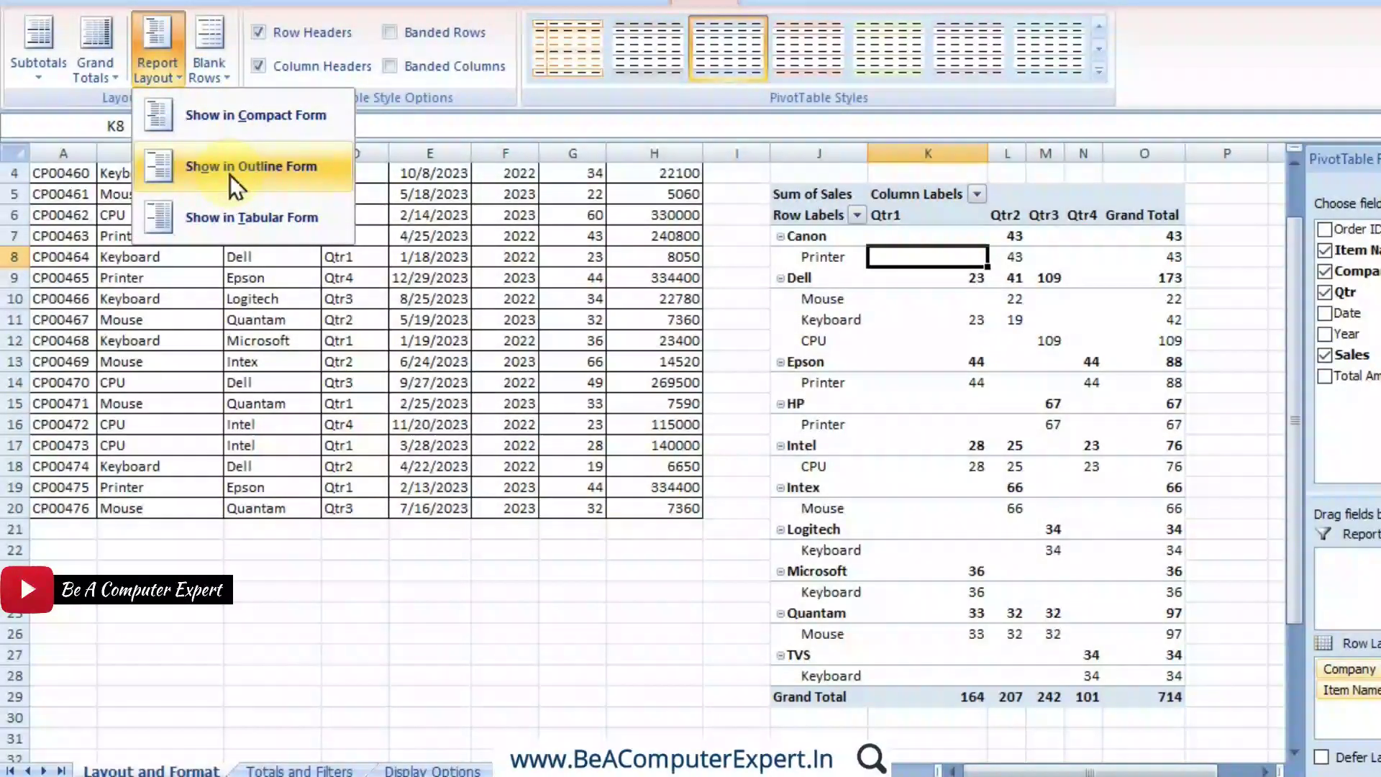
{"action": "left_click", "coordinate": [230, 174]}
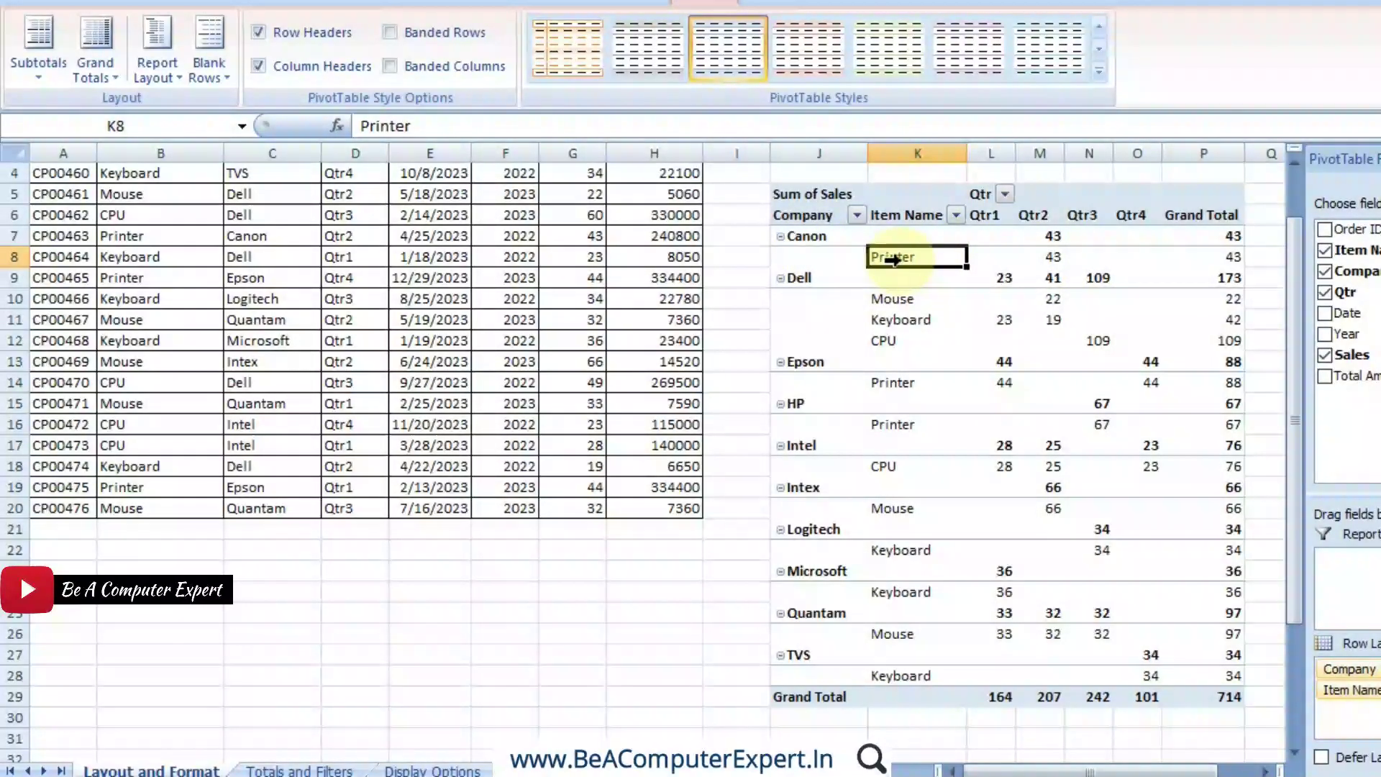
{"action": "left_click", "coordinate": [911, 215]}
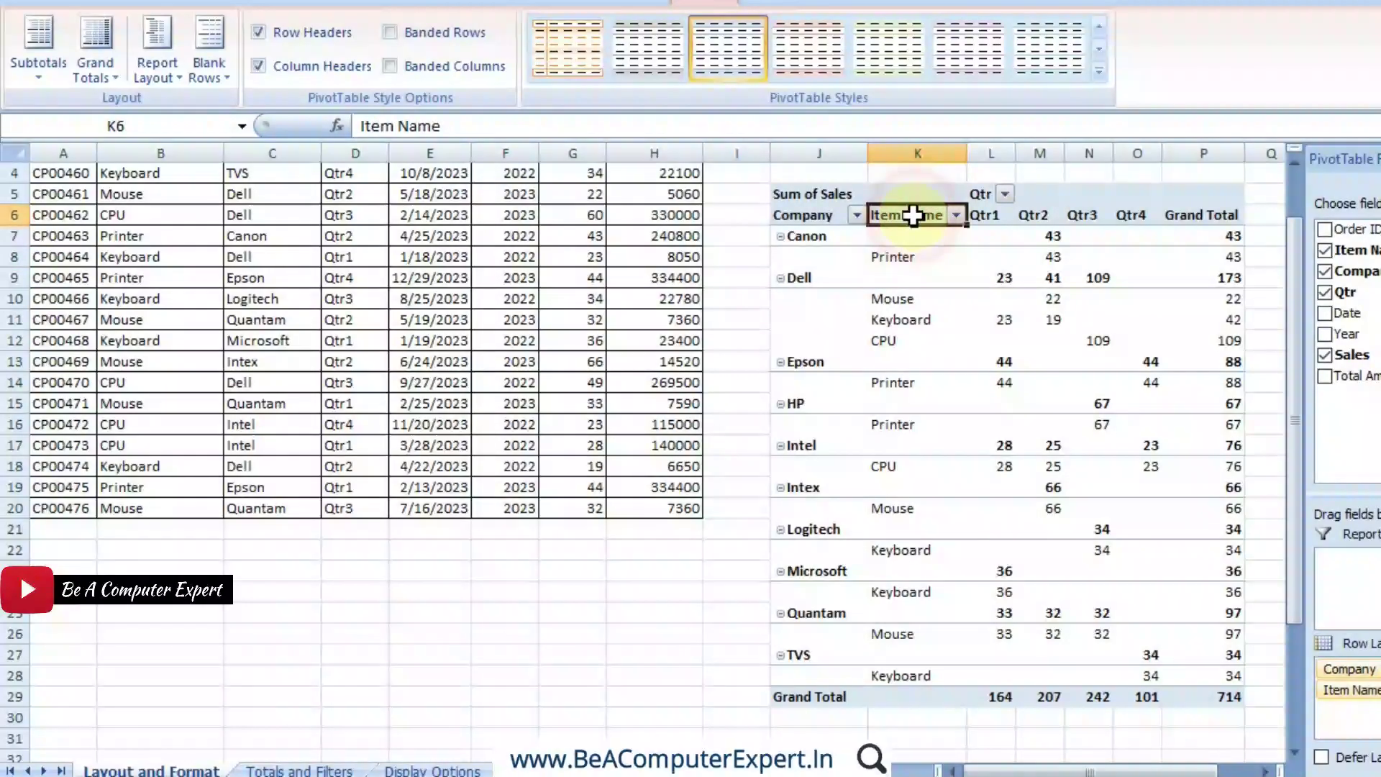
{"action": "left_click", "coordinate": [907, 256]}
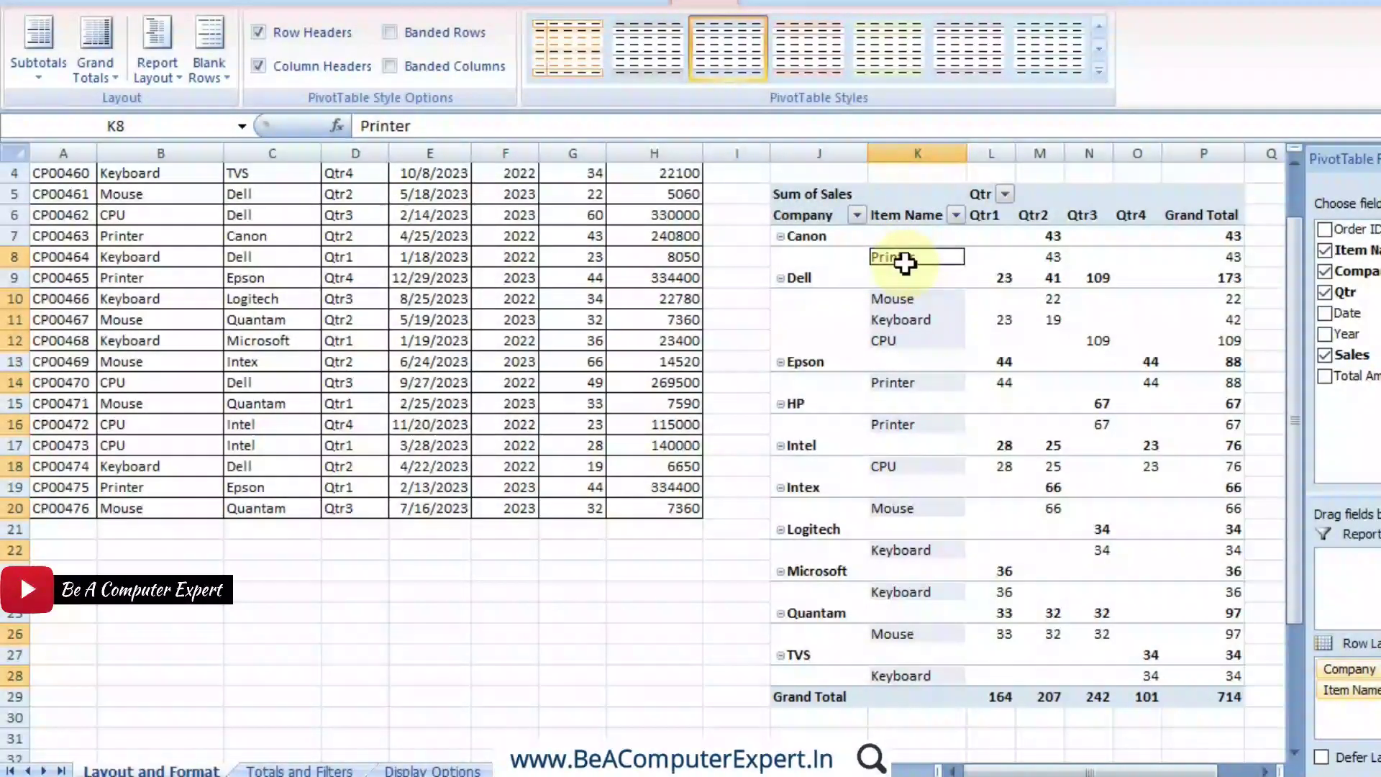
{"action": "left_click", "coordinate": [157, 71]}
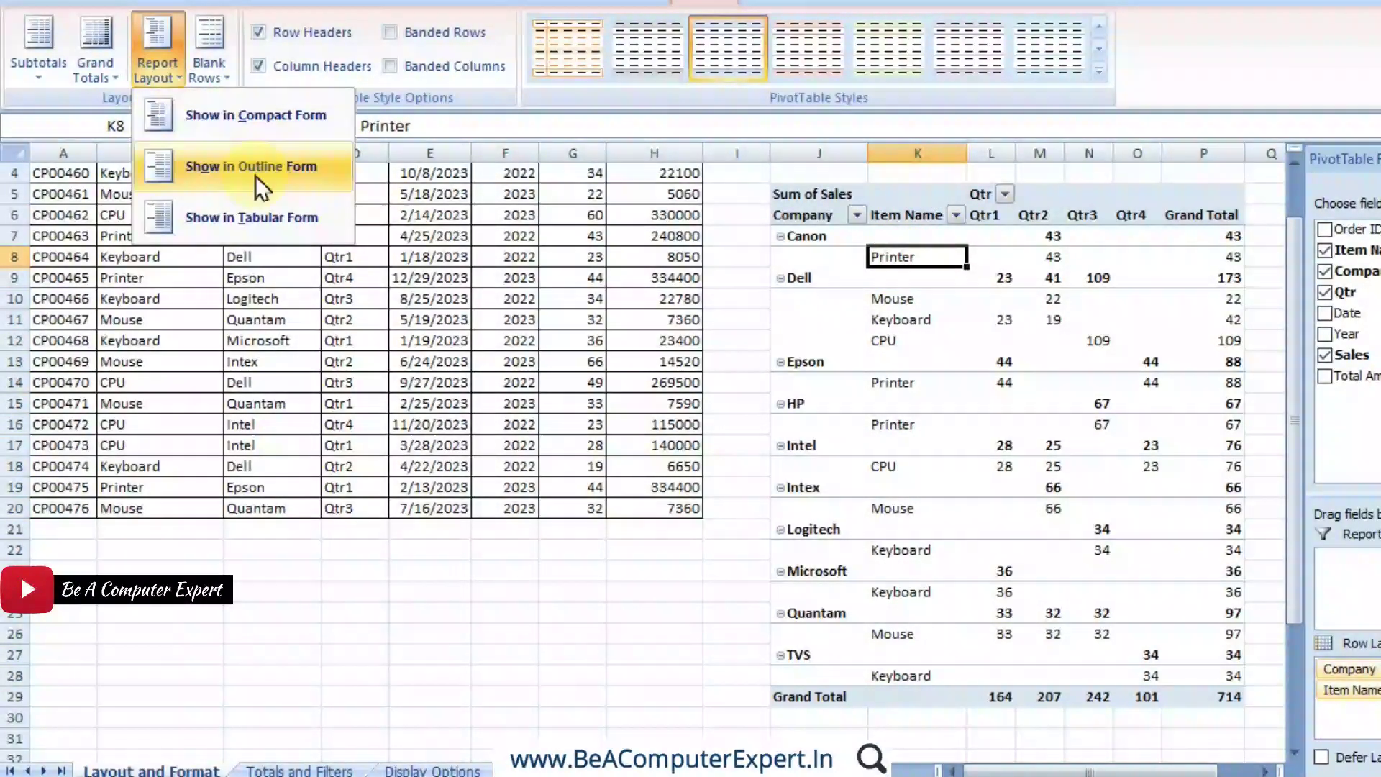
{"action": "left_click", "coordinate": [256, 176]}
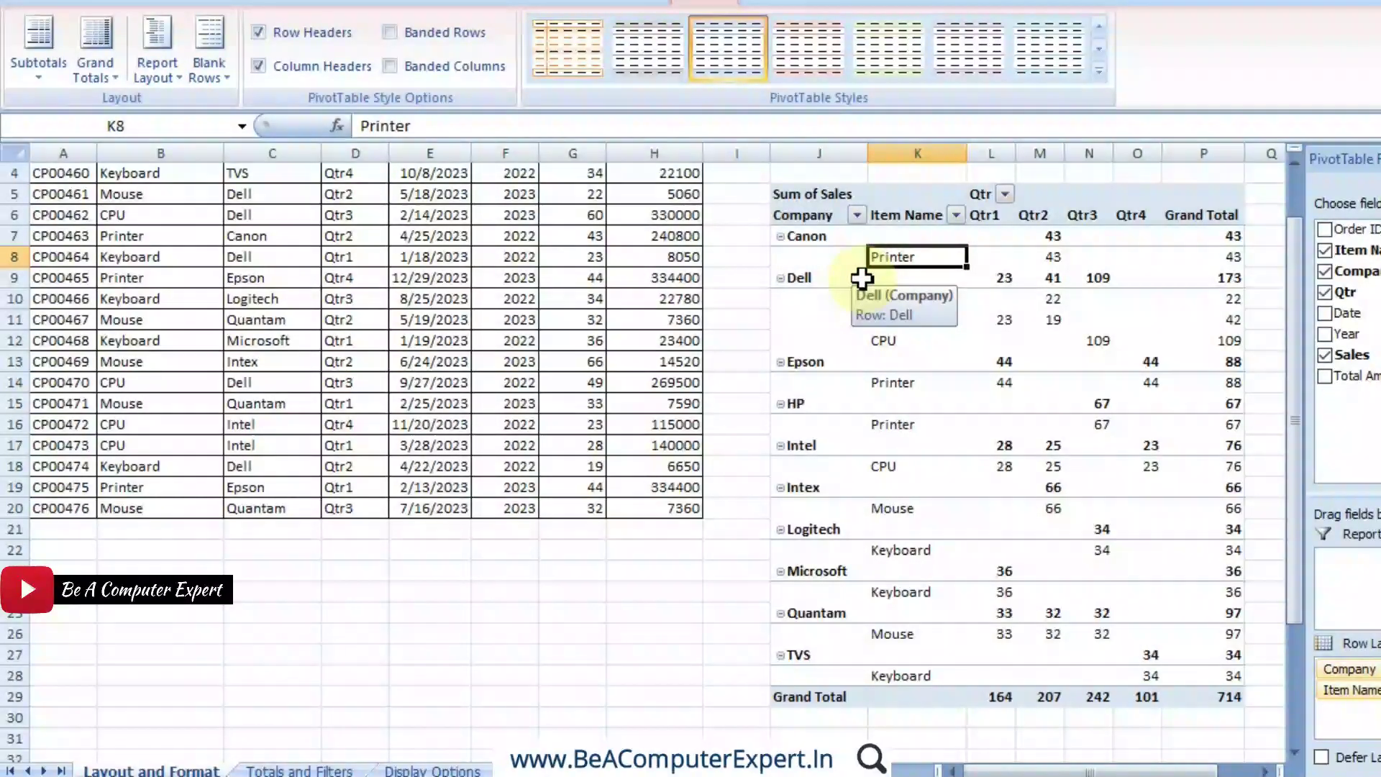
Compare the Company column with the Item Name column and Qtr1 values, starting from the Canon and Printer rows
{"action": "left_click_drag", "start_coordinate": [811, 237], "coordinate": [816, 558]}
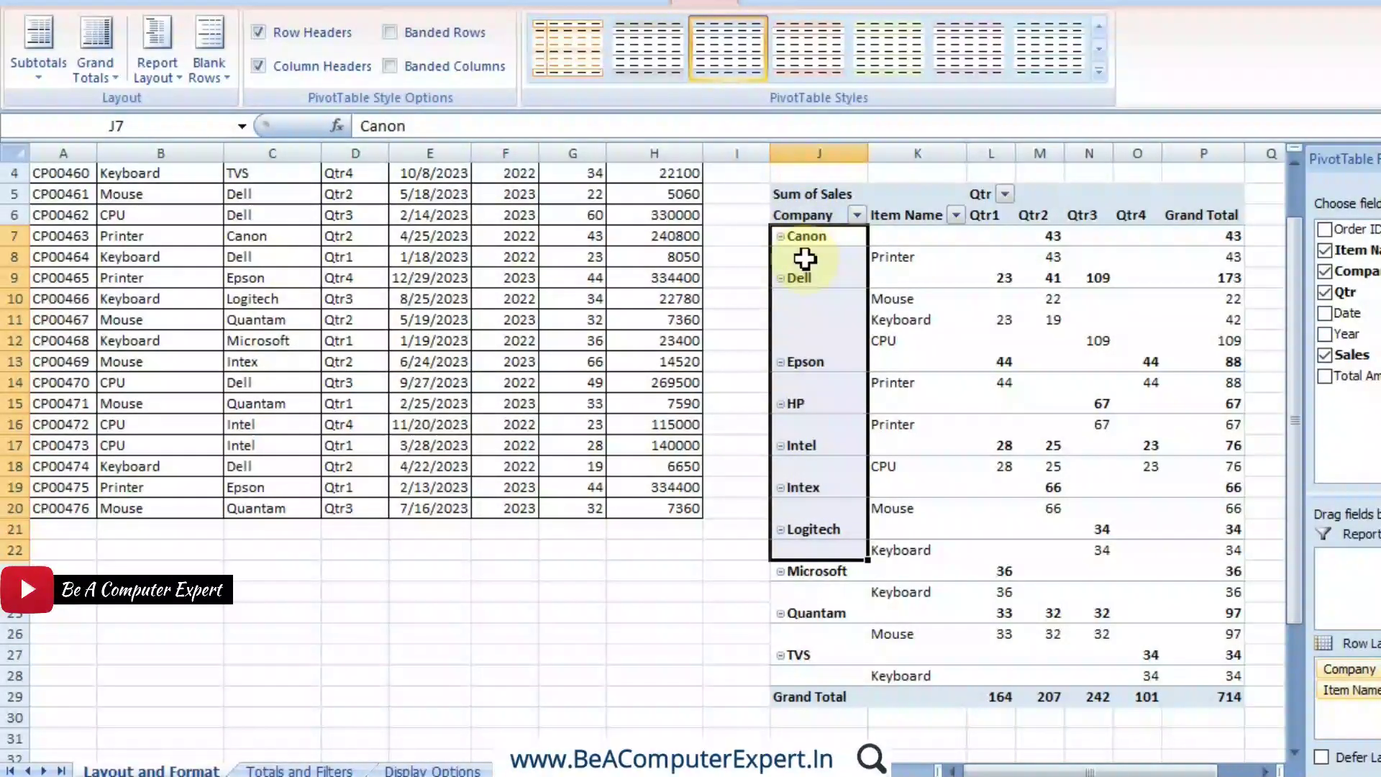
{"action": "left_click", "coordinate": [879, 257]}
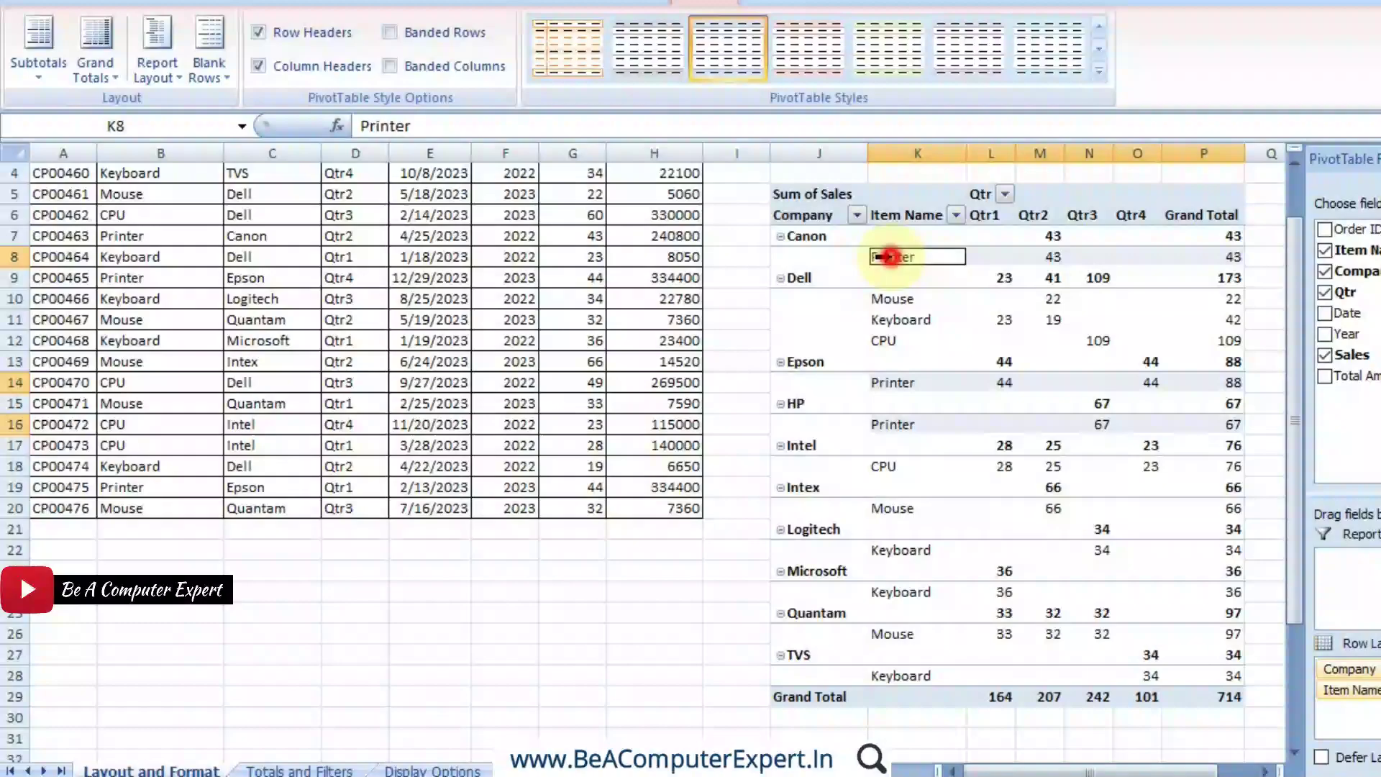
{"action": "left_click", "coordinate": [1000, 257]}
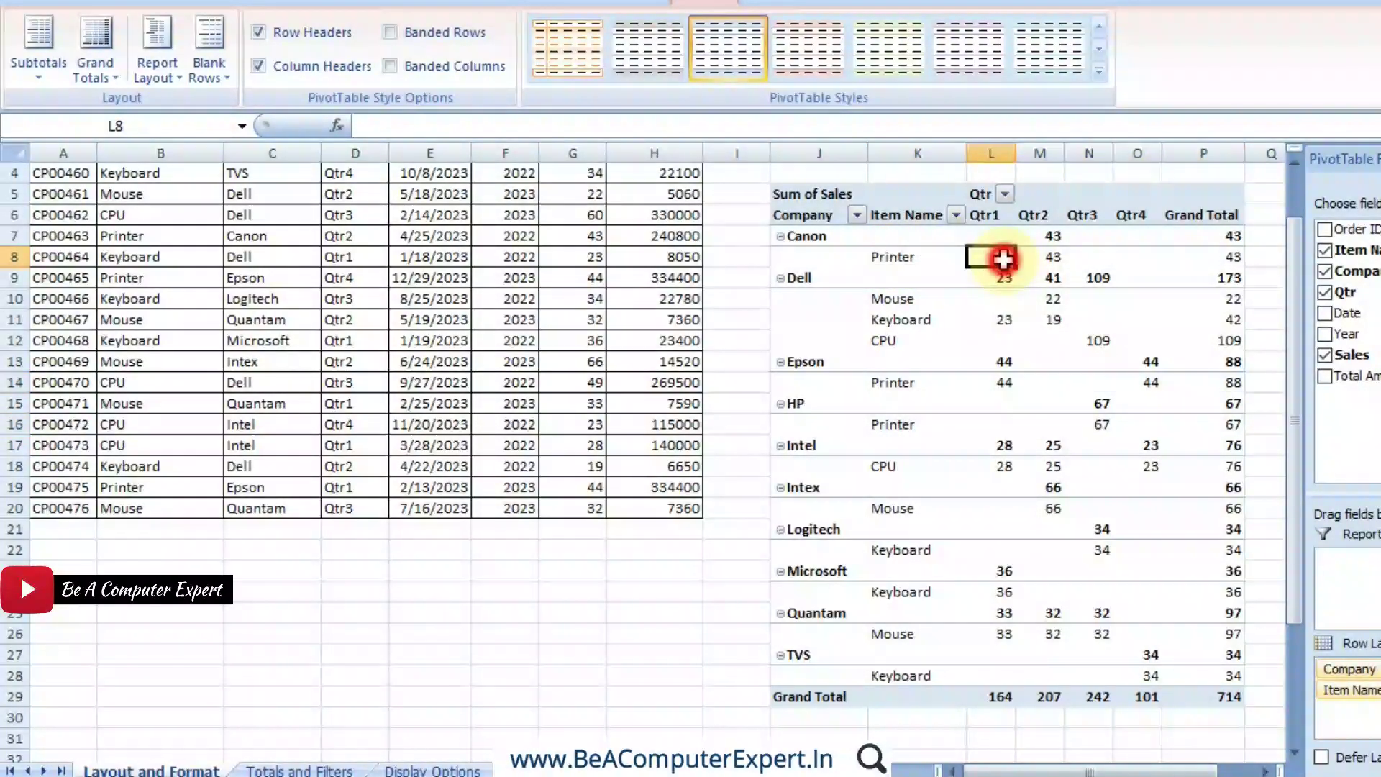
{"action": "left_click", "coordinate": [892, 264]}
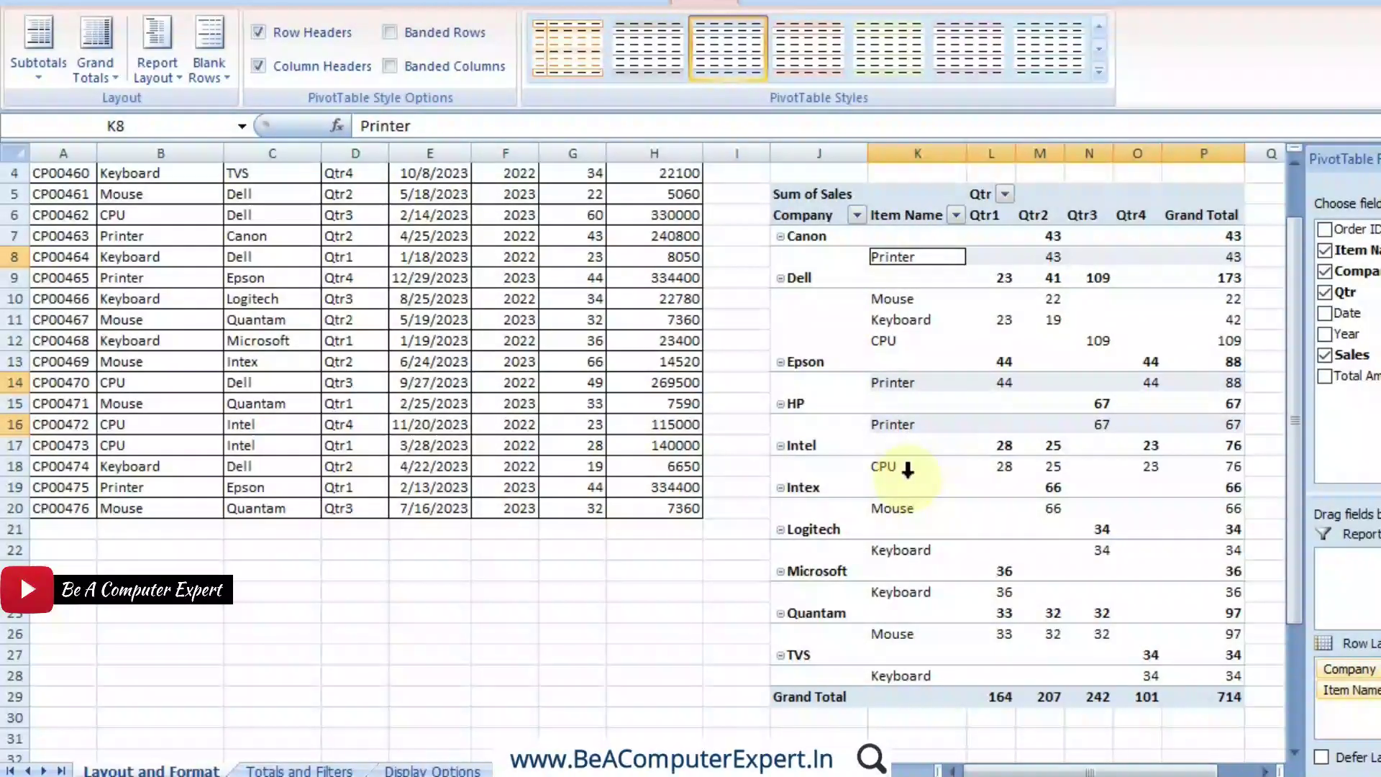
Show the PivotTable in Tabular Form to examine the Dell and Epson total rows, and return it to Compact Form
{"action": "left_click", "coordinate": [174, 76]}
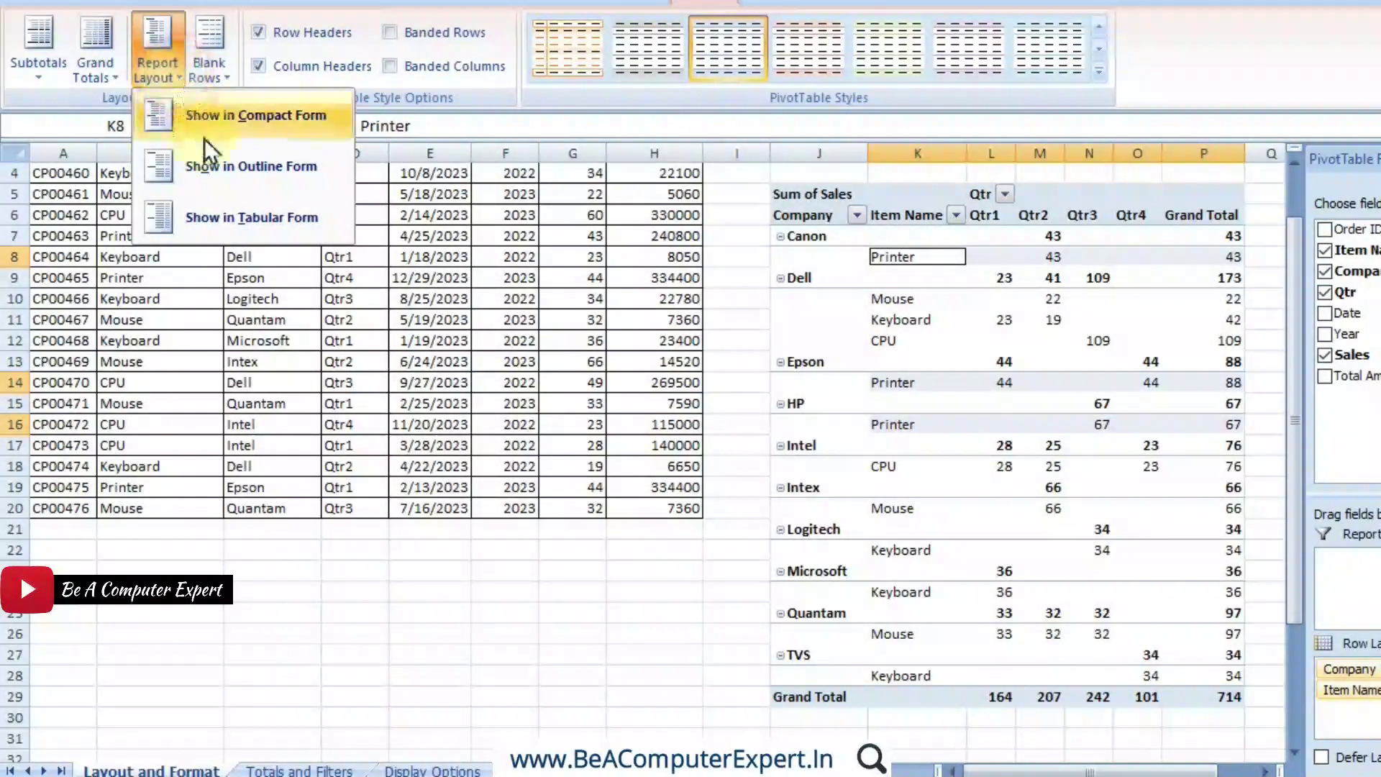
{"action": "left_click", "coordinate": [239, 220]}
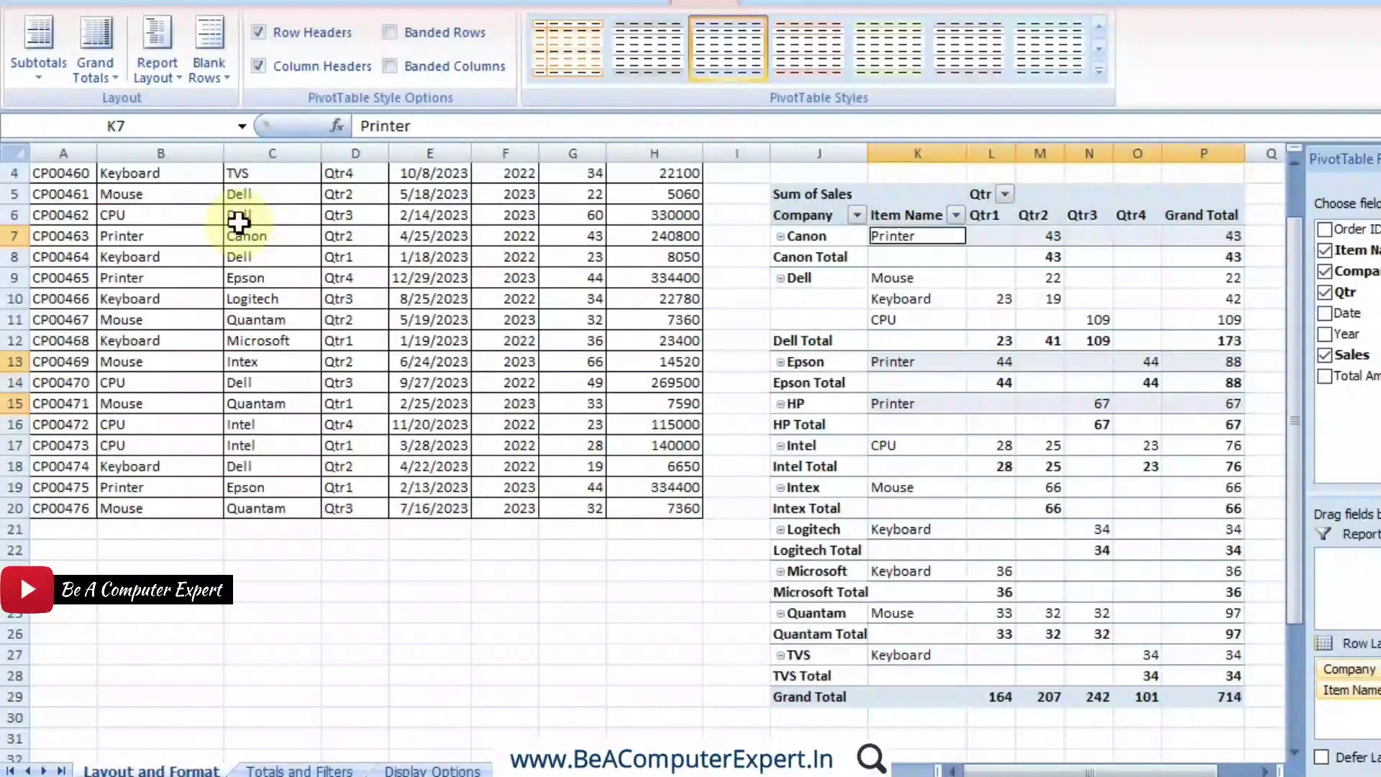
{"action": "left_click", "coordinate": [1000, 338]}
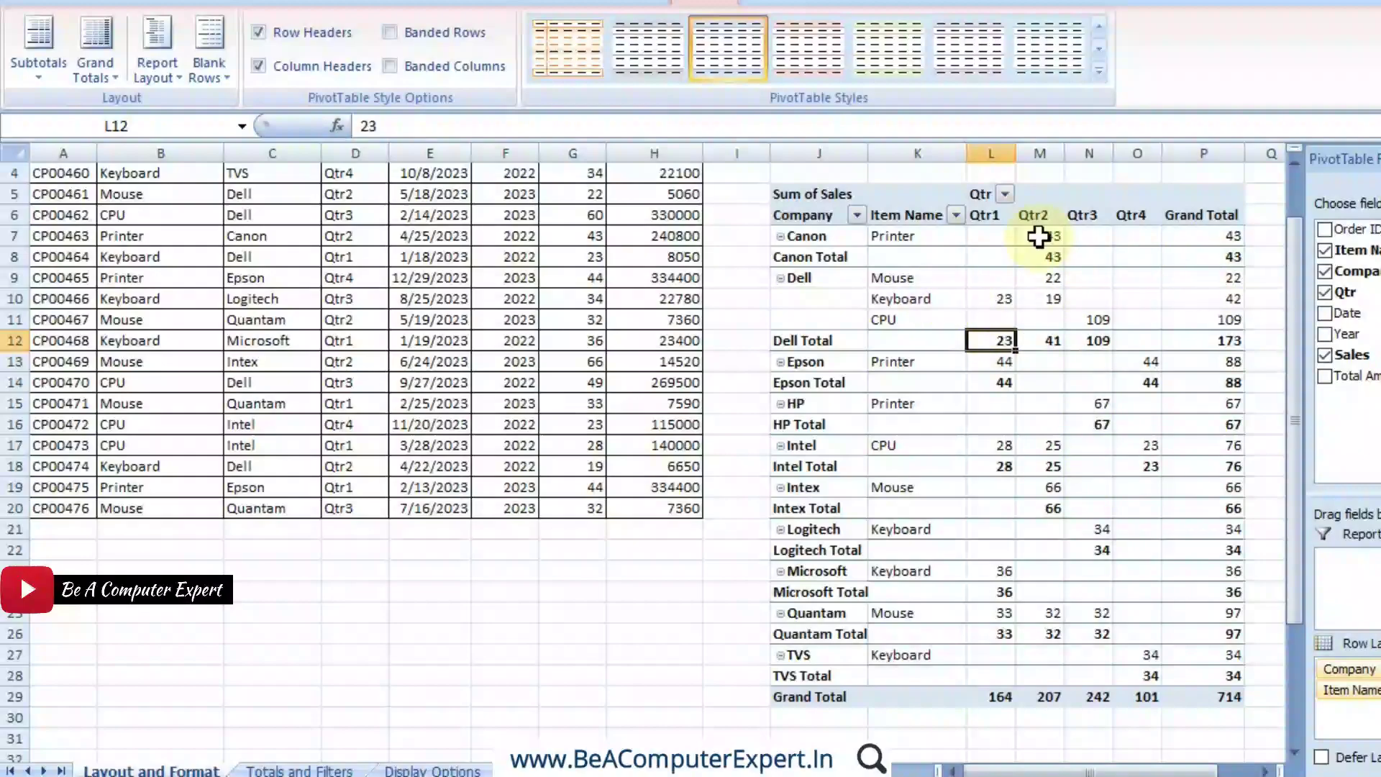
{"action": "mouse_move", "coordinate": [1003, 392]}
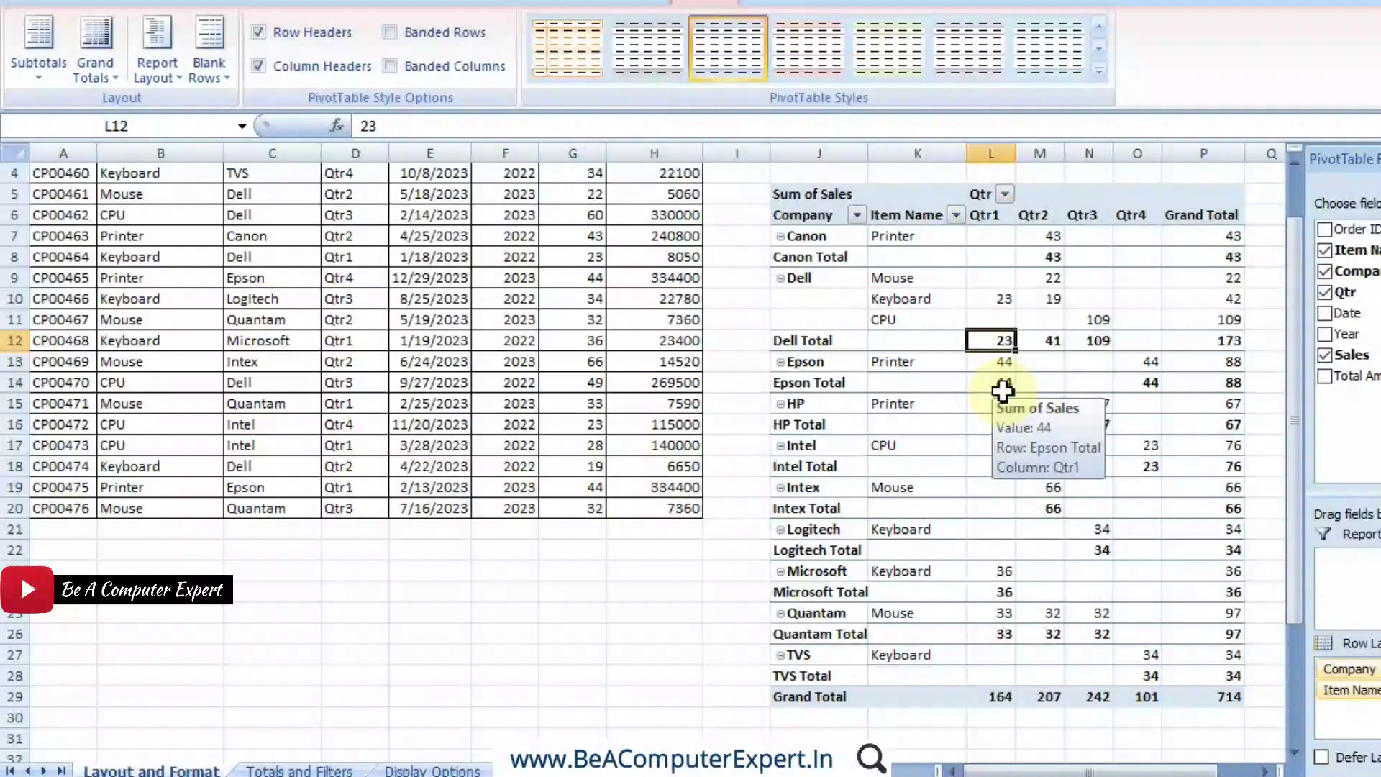
{"action": "left_click", "coordinate": [153, 68]}
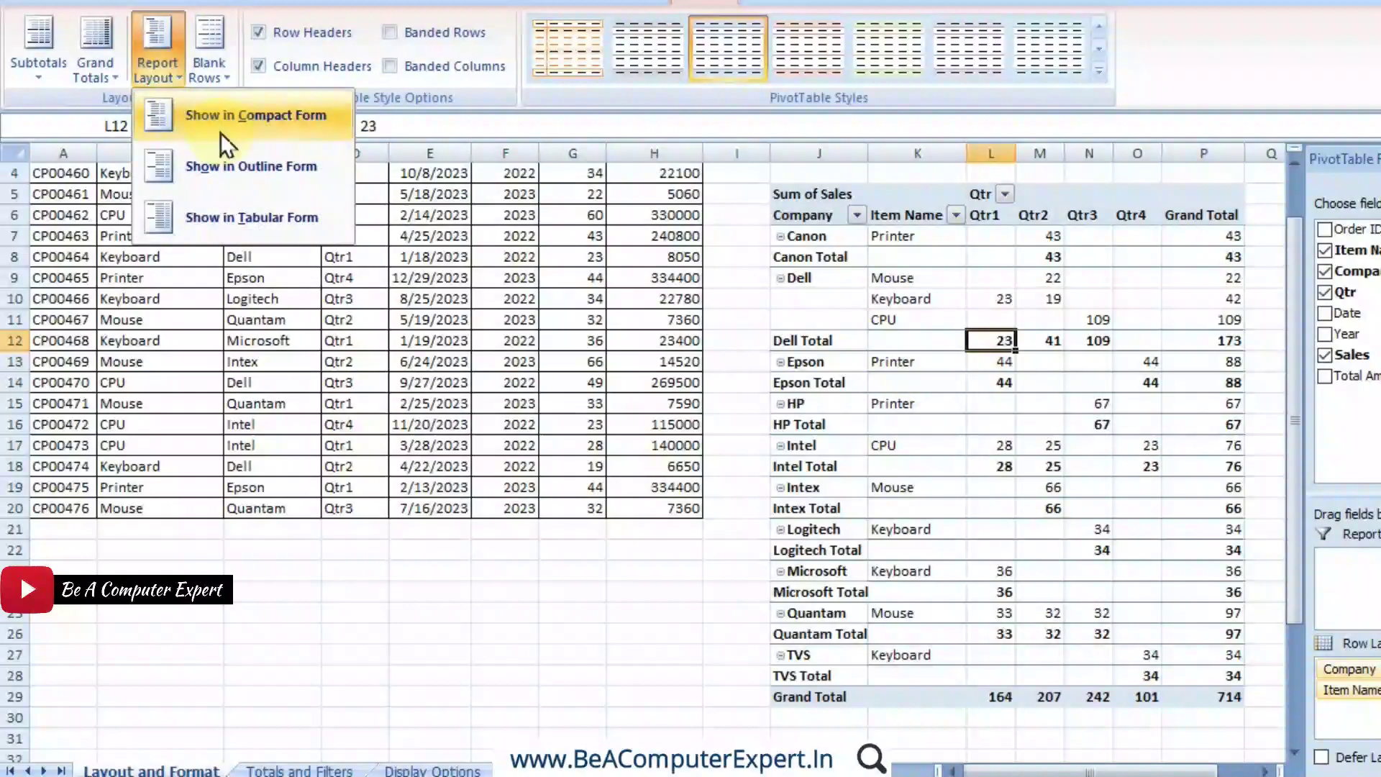
{"action": "left_click", "coordinate": [220, 131]}
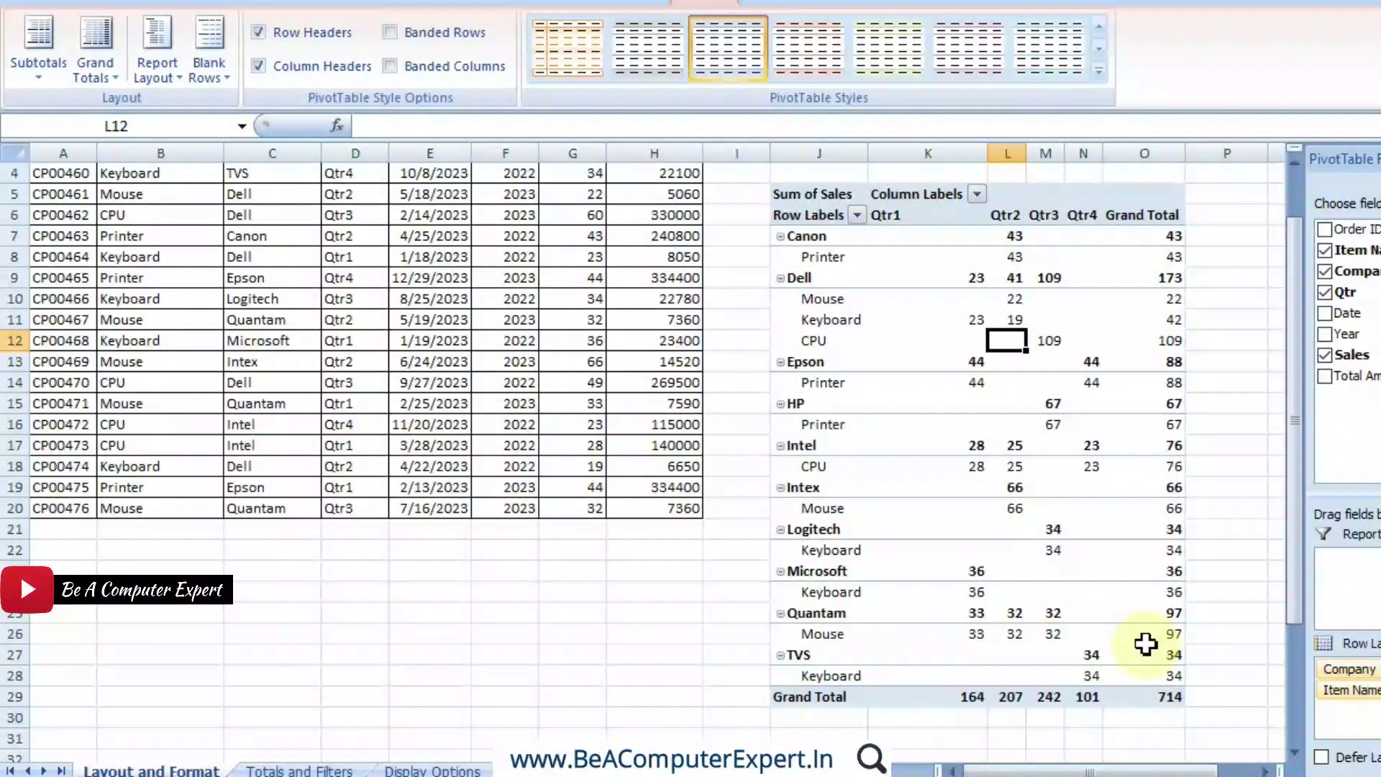
Switch the PivotTable to Tabular Form once more to view the company total rows, and restore Compact Form
{"action": "mouse_move", "coordinate": [1146, 644]}
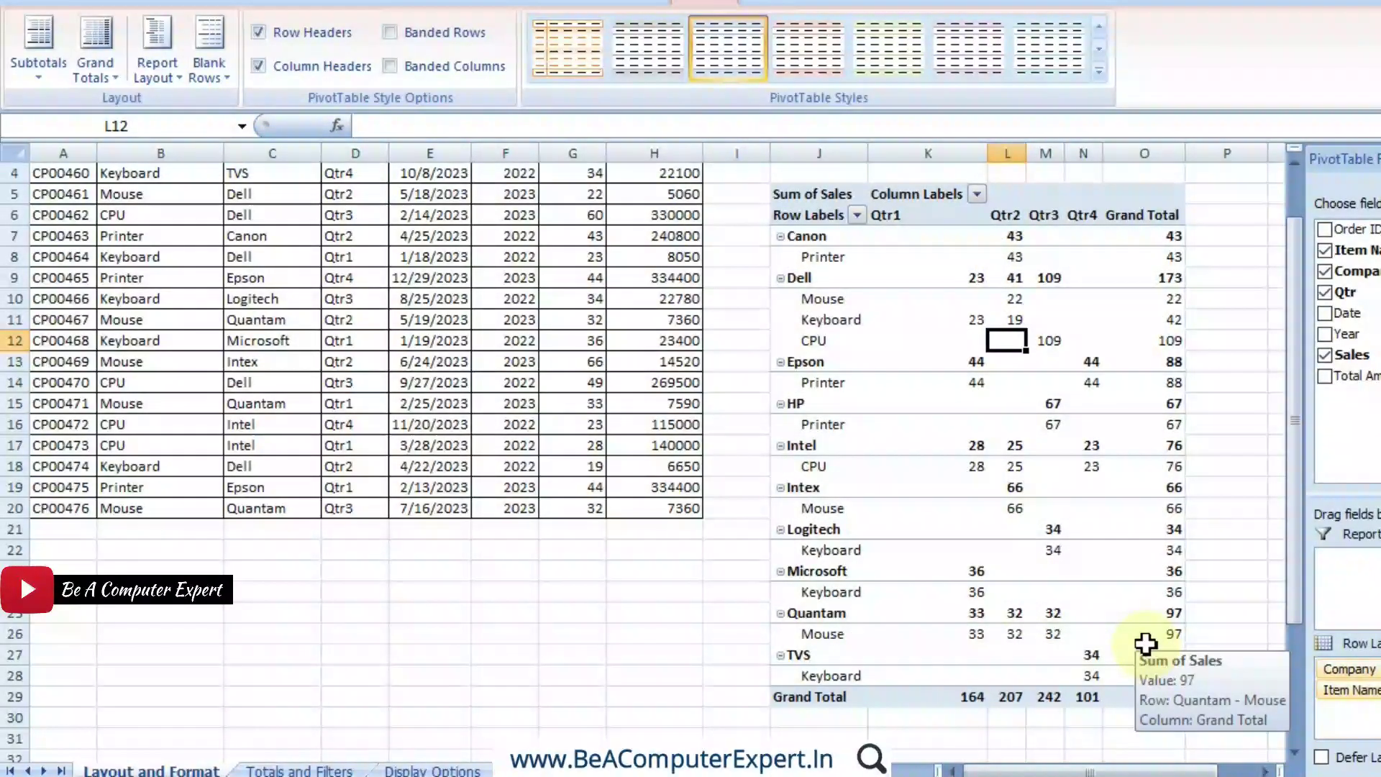
{"action": "left_click", "coordinate": [171, 77]}
{"action": "left_click", "coordinate": [243, 222]}
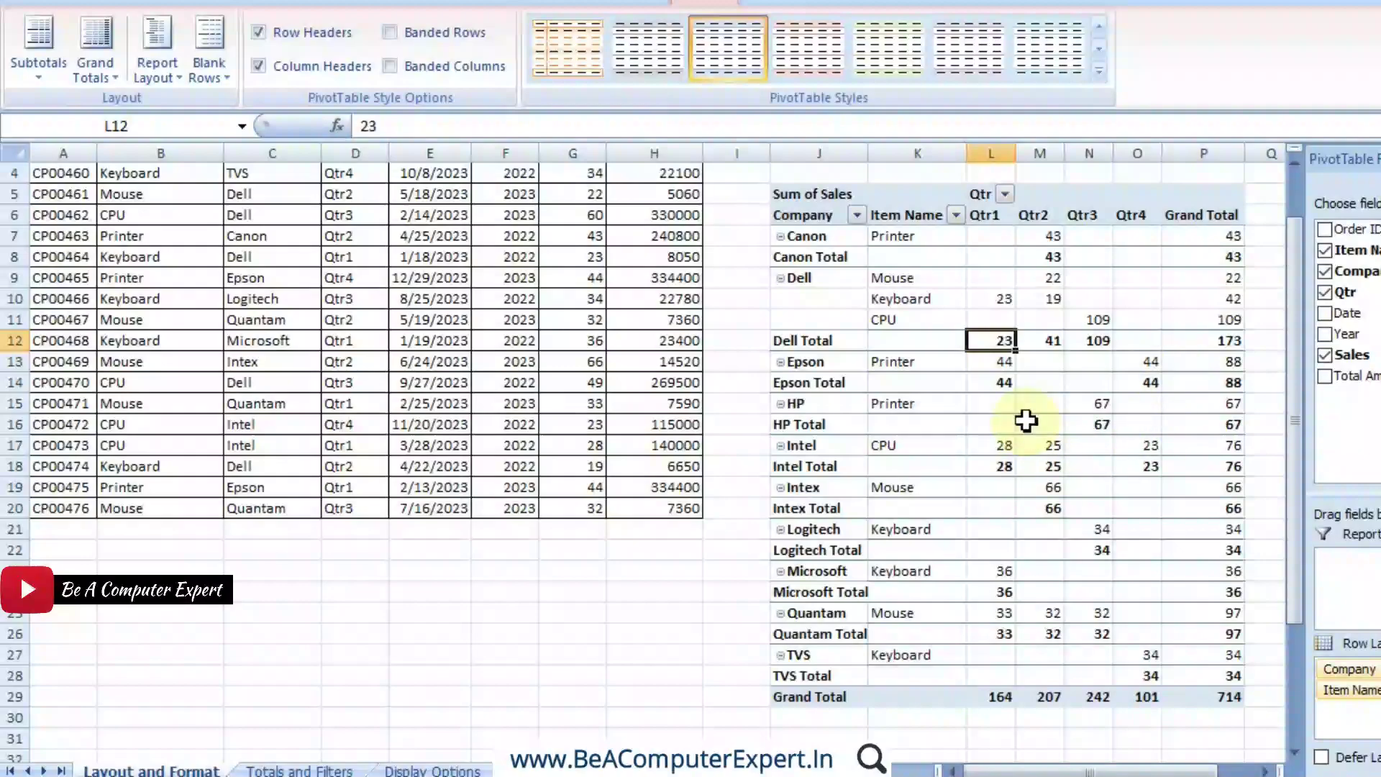
{"action": "left_click", "coordinate": [175, 83]}
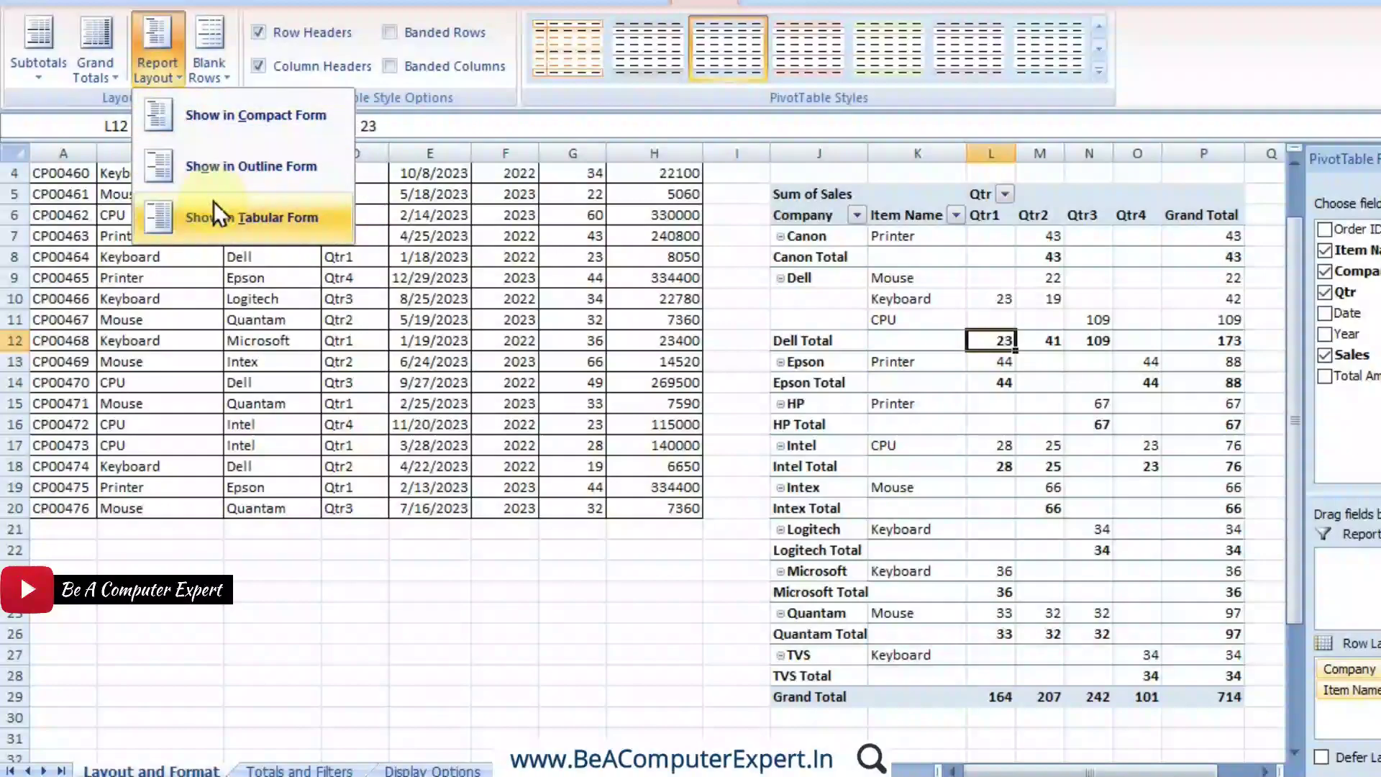
{"action": "left_click", "coordinate": [273, 121]}
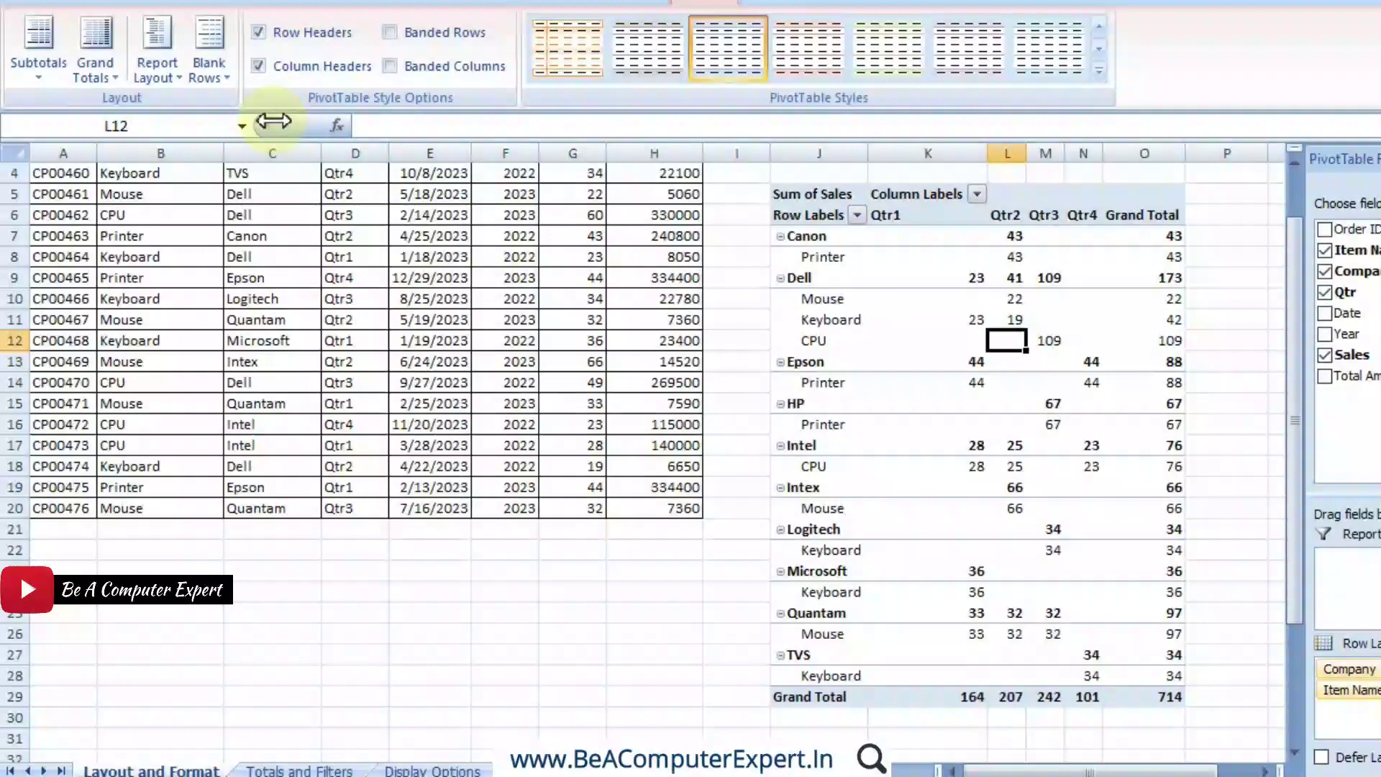
Review the blank row options against the Canon and Printer rows, and insert a blank line after each item in the PivotTable
{"action": "left_click", "coordinate": [217, 79]}
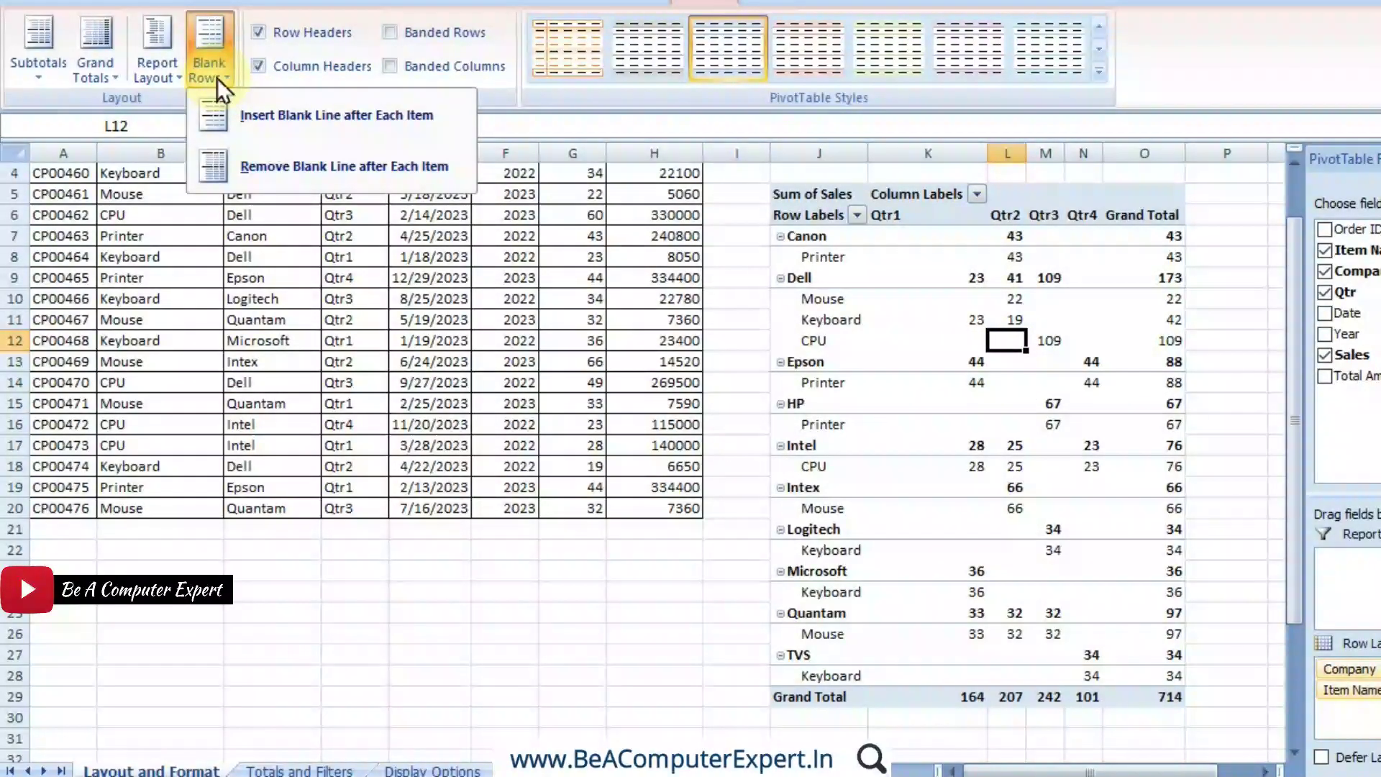
{"action": "left_click", "coordinate": [217, 77]}
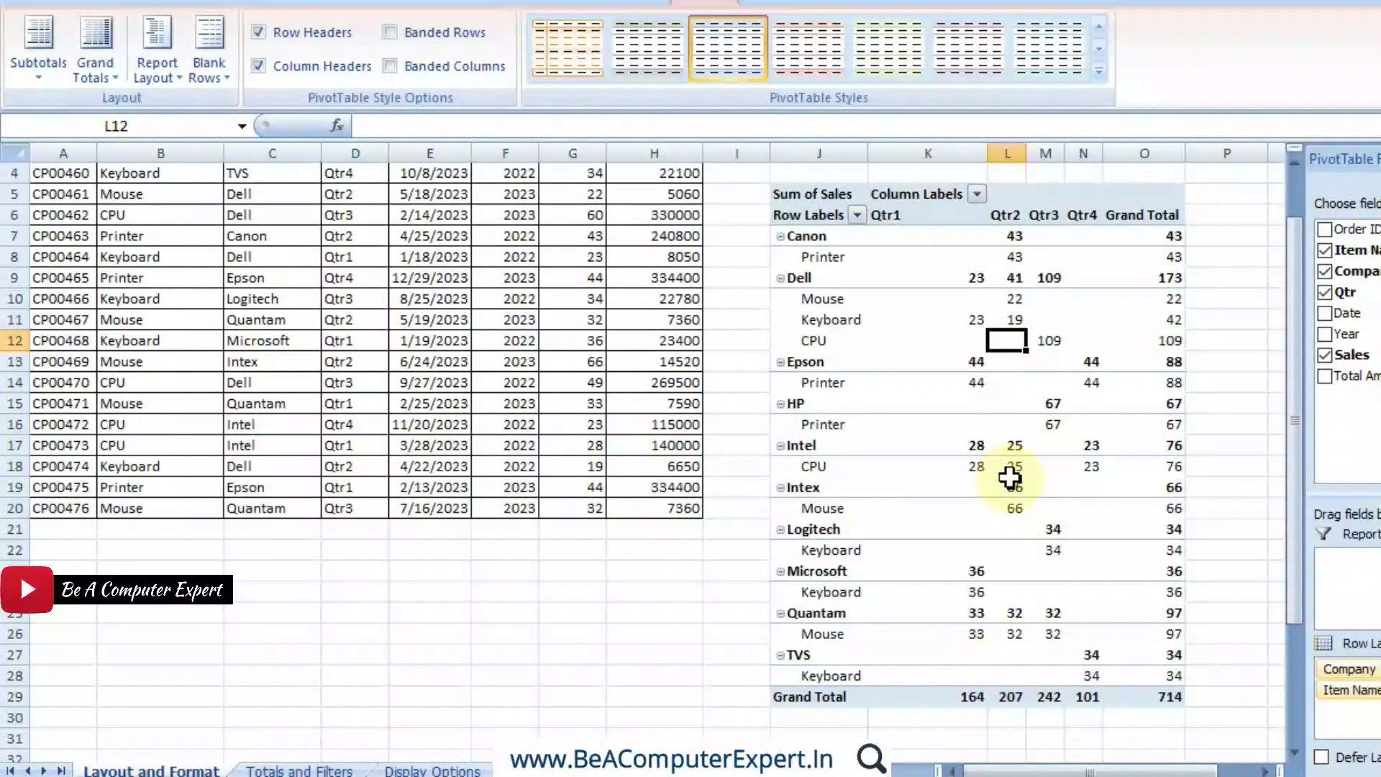
{"action": "mouse_move", "coordinate": [1010, 477]}
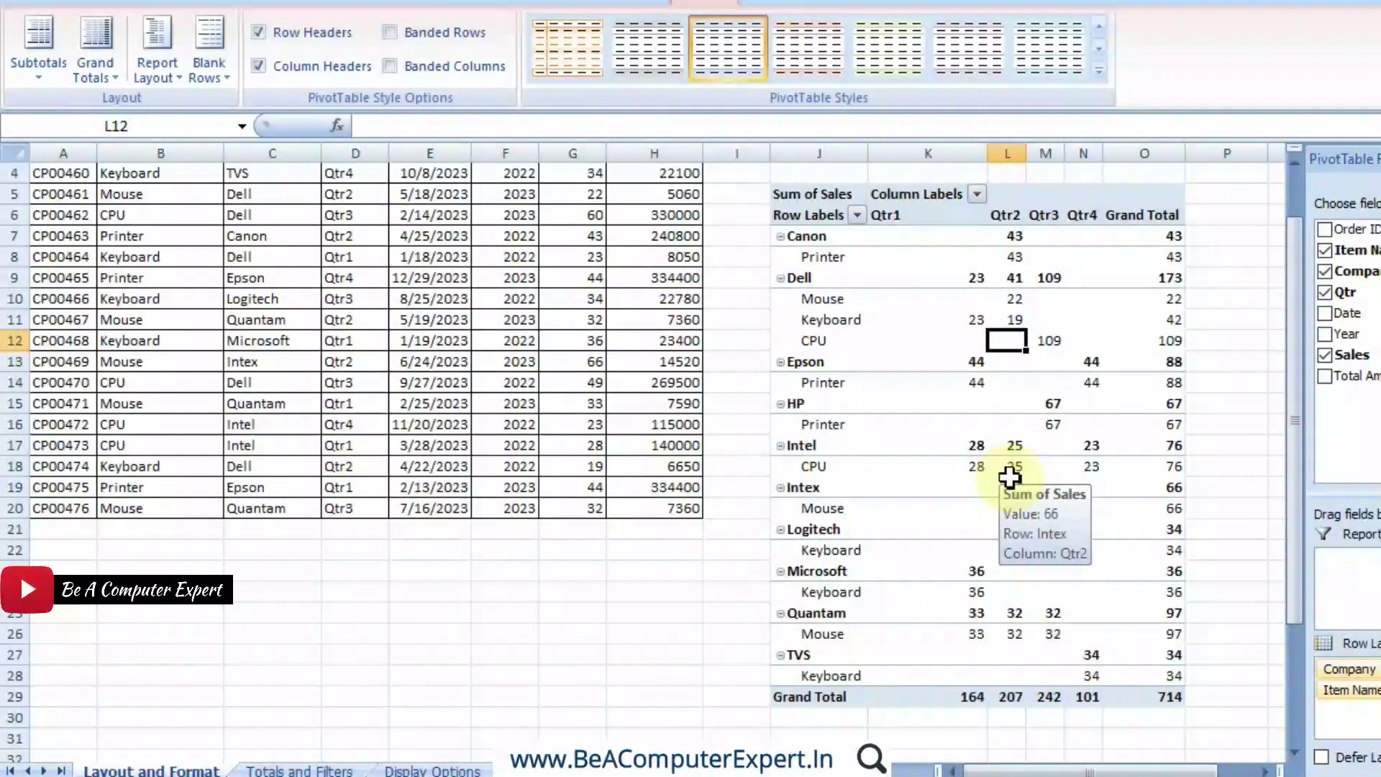
{"action": "left_click", "coordinate": [225, 77]}
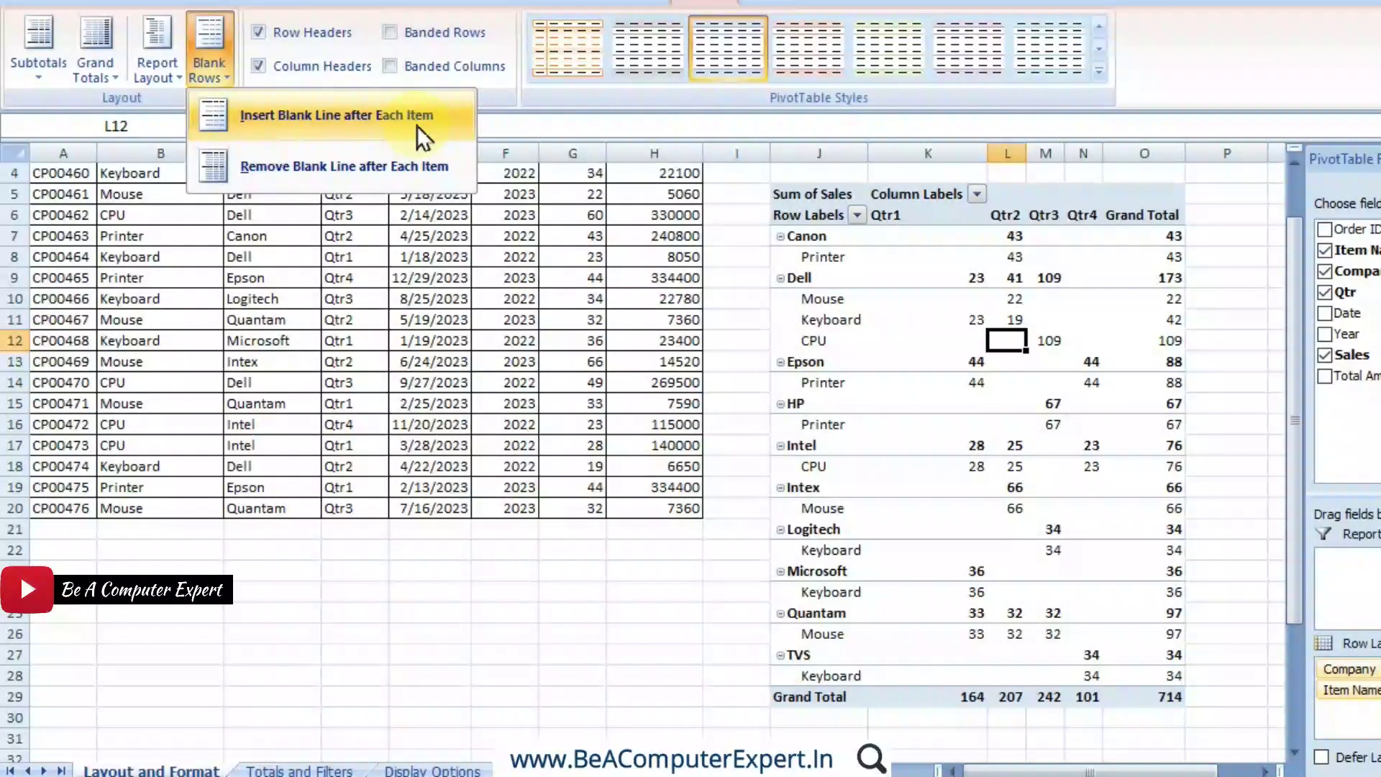
{"action": "left_click", "coordinate": [831, 249]}
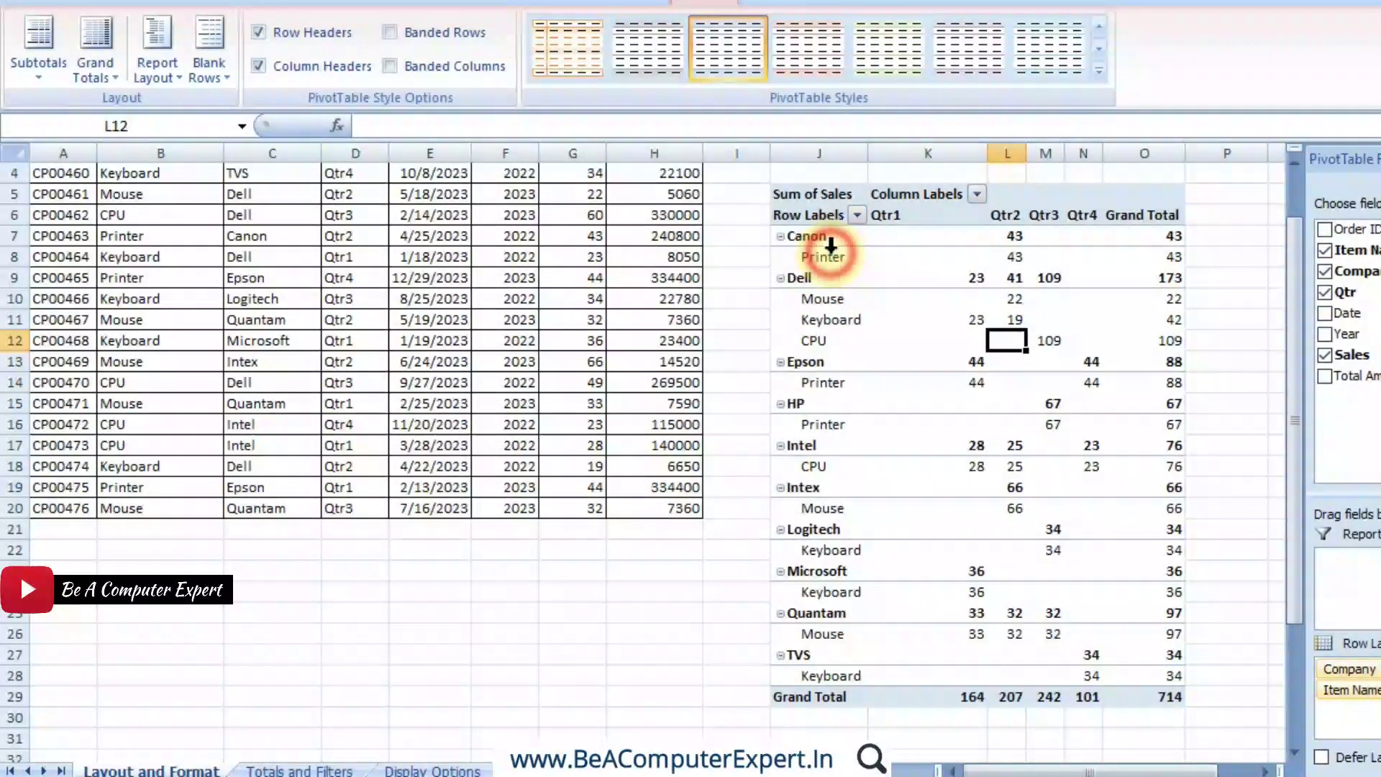
{"action": "left_click", "coordinate": [827, 256]}
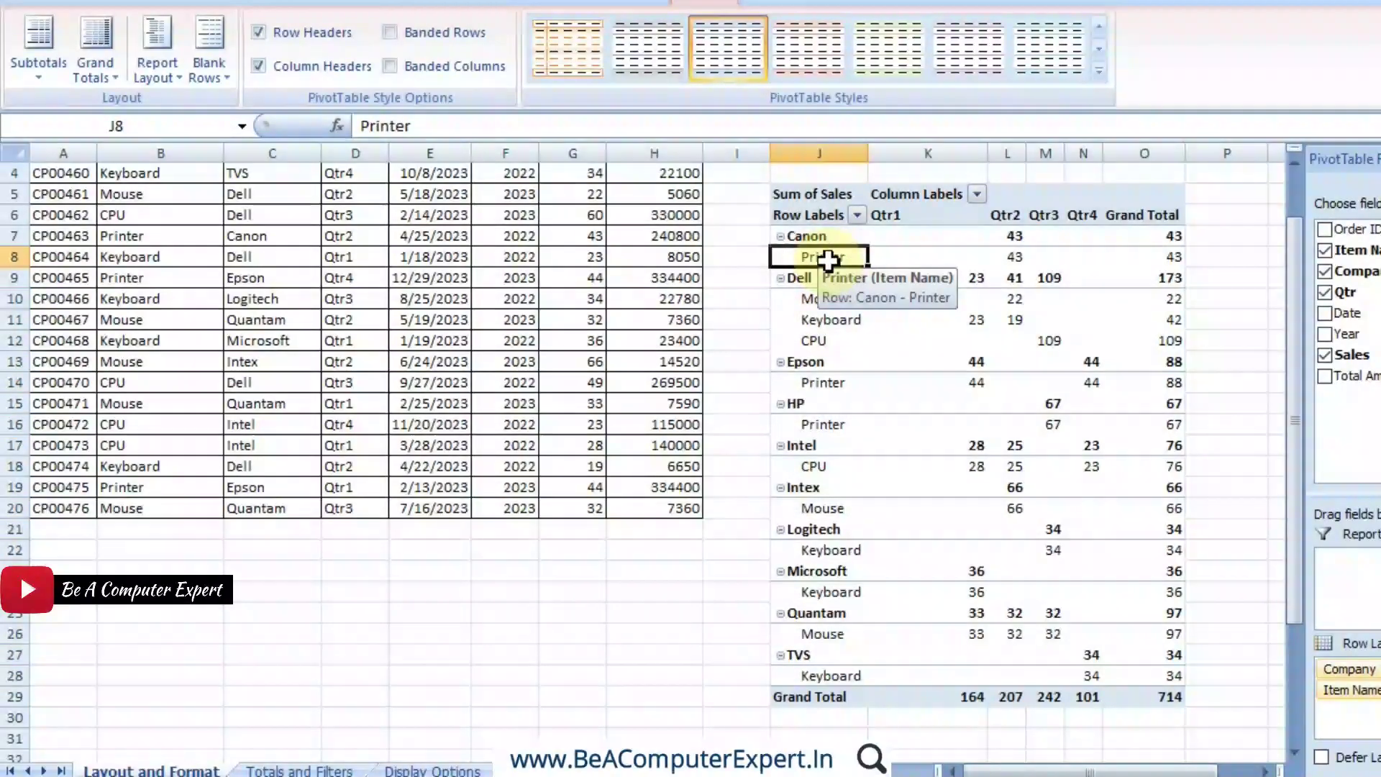
{"action": "left_click", "coordinate": [207, 76]}
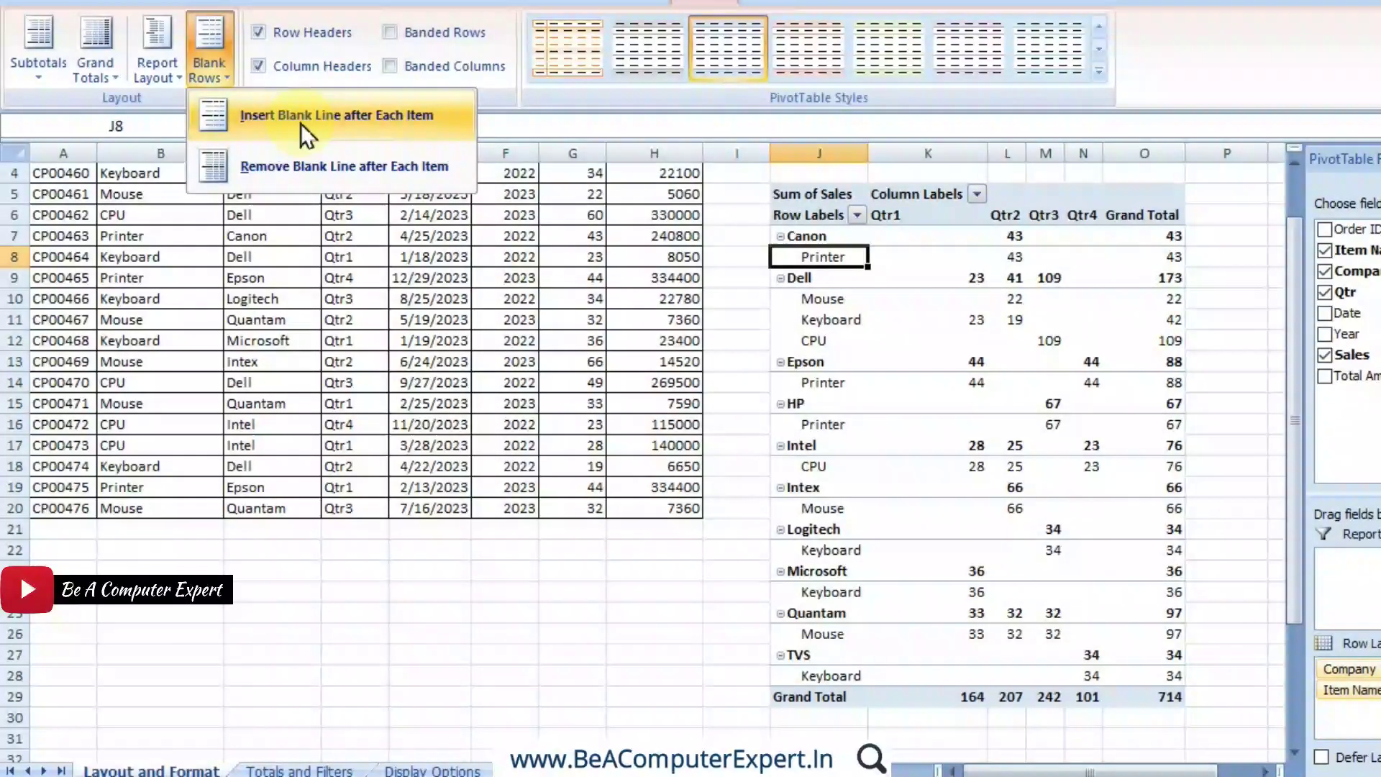
{"action": "left_click", "coordinate": [301, 123]}
{"action": "left_click", "coordinate": [852, 257]}
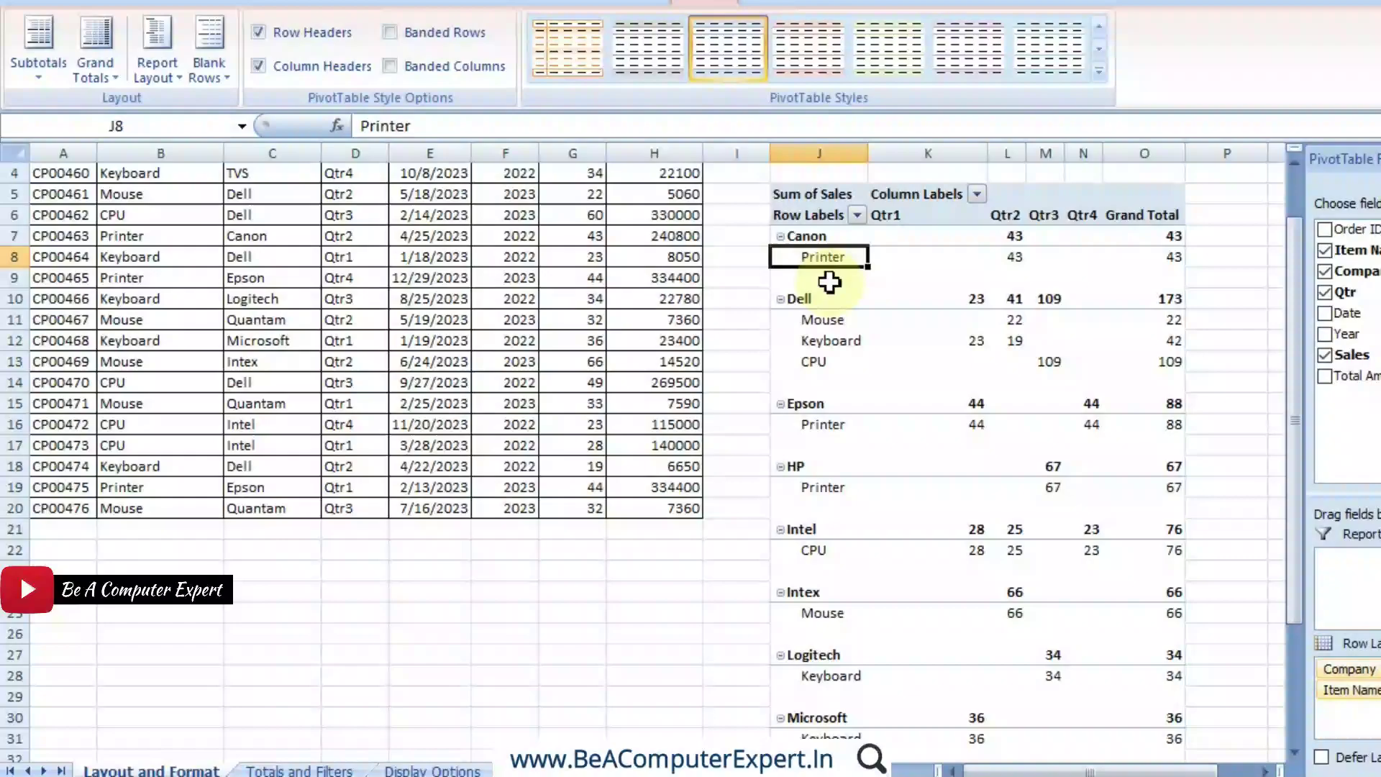
Examine the blank rows below the Canon and Dell groups, and remove the blank line after each item
{"action": "left_click_drag", "start_coordinate": [814, 283], "coordinate": [1137, 274]}
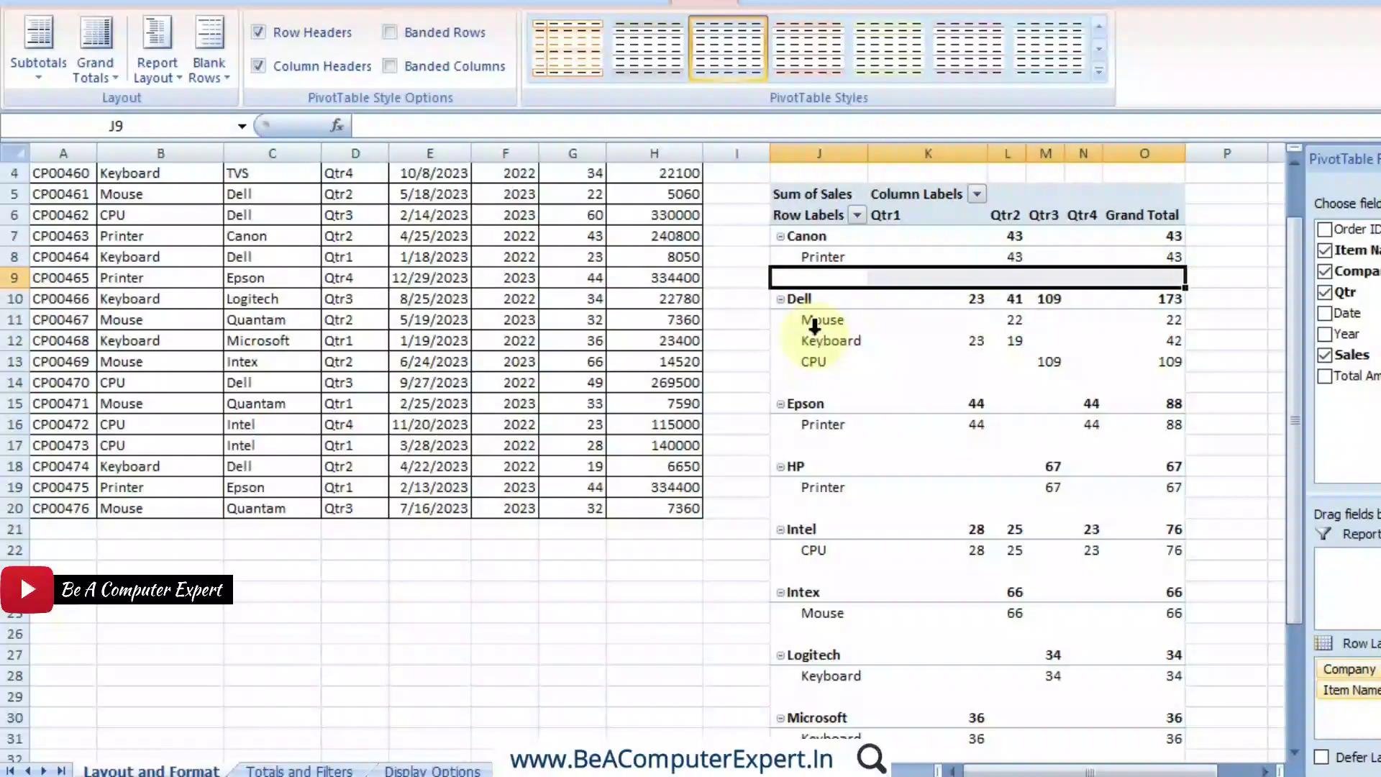
{"action": "left_click_drag", "start_coordinate": [814, 327], "coordinate": [1154, 377]}
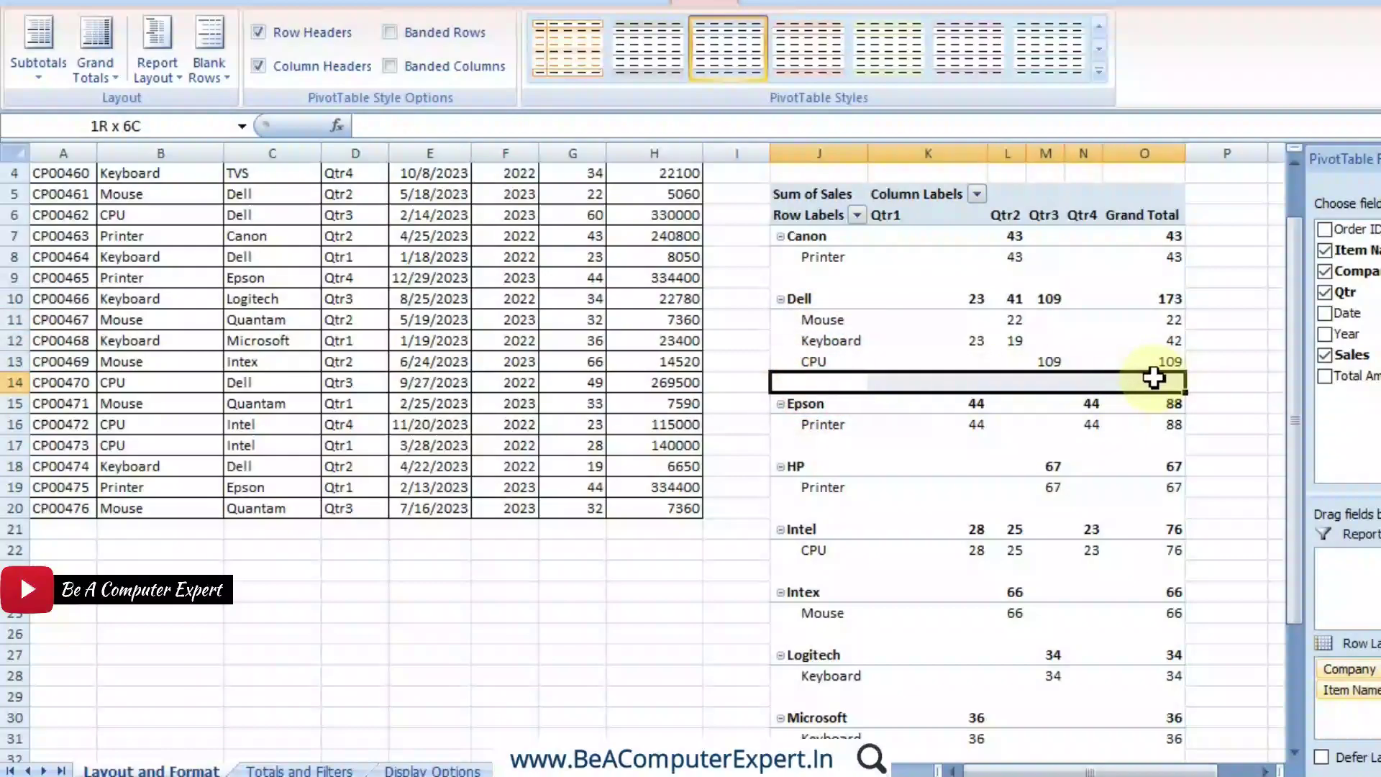
{"action": "left_click", "coordinate": [863, 343]}
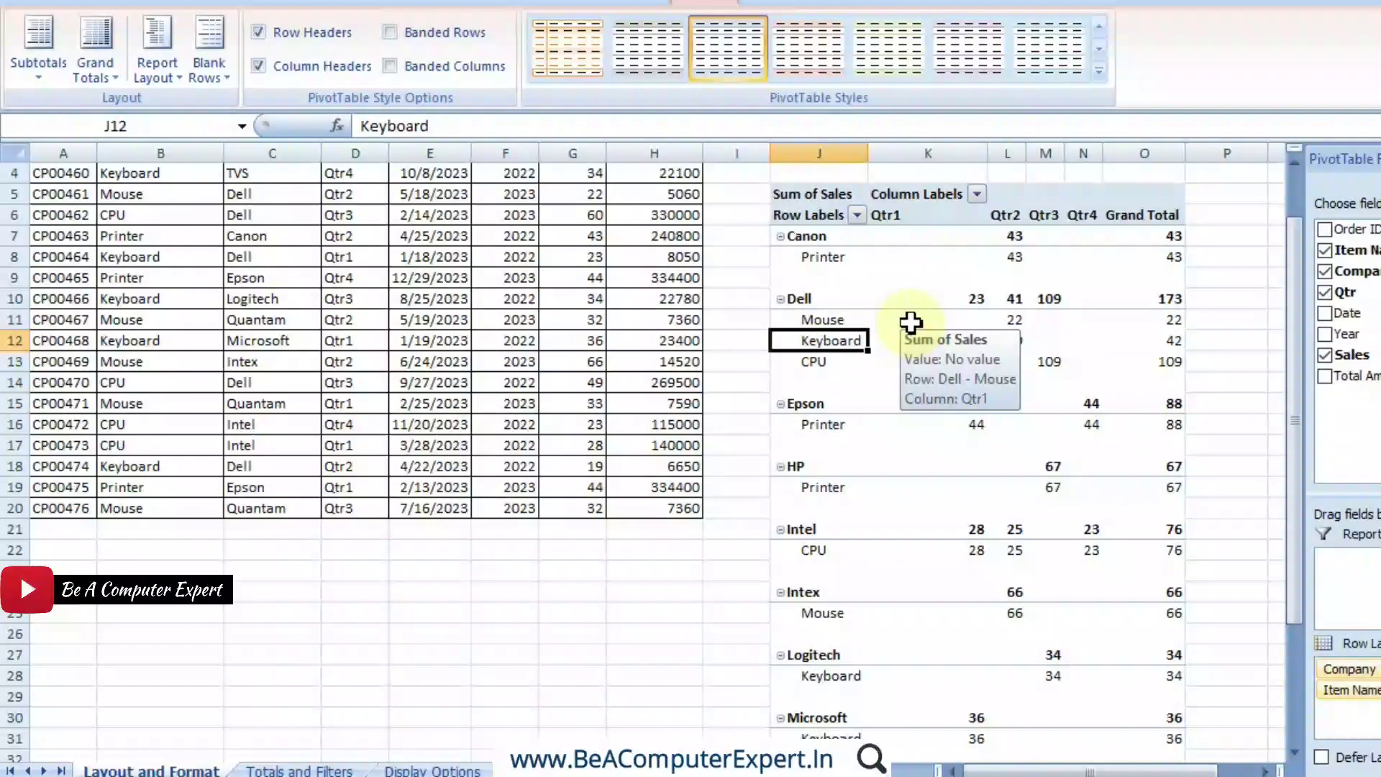
{"action": "left_click", "coordinate": [215, 74]}
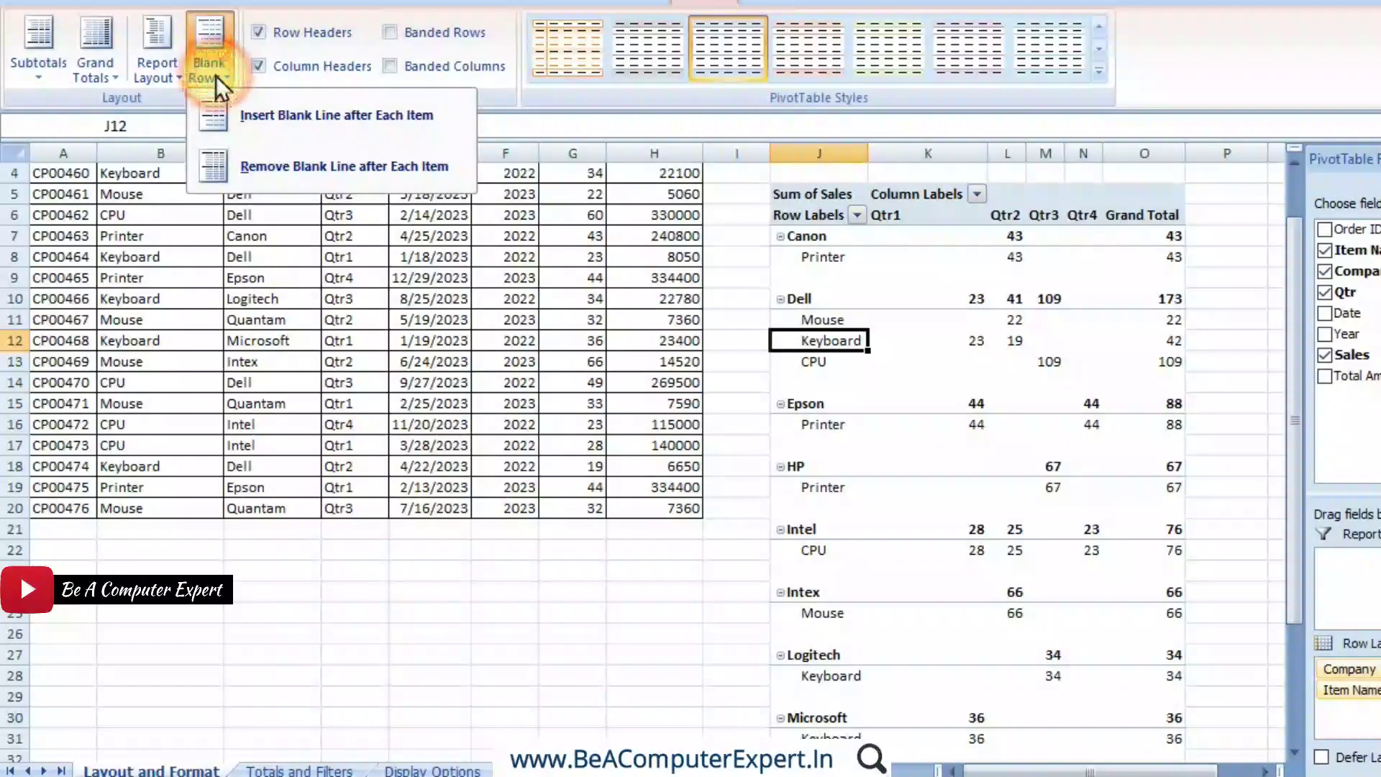
{"action": "left_click", "coordinate": [283, 174]}
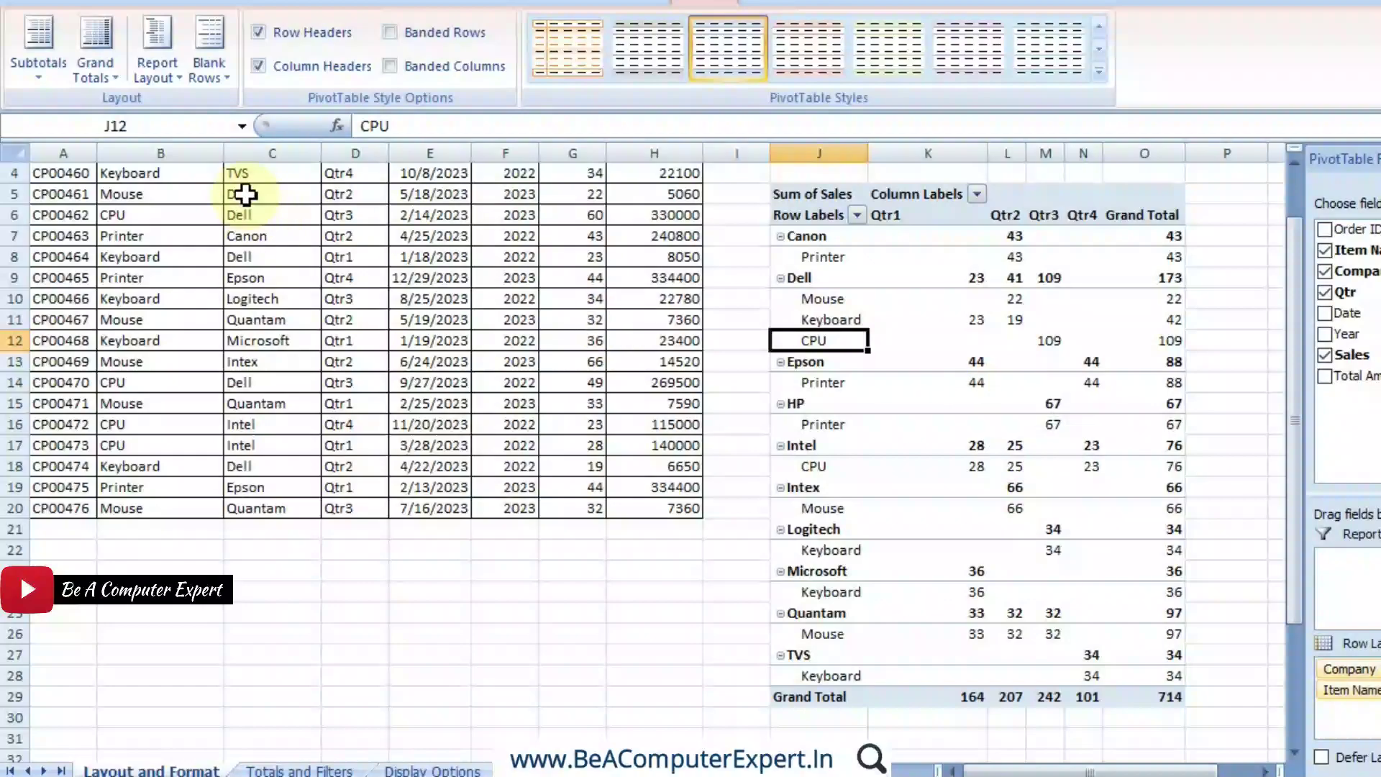
Insert the blank line after each item again and examine the separated Dell and Epson groups
{"action": "left_click", "coordinate": [230, 71]}
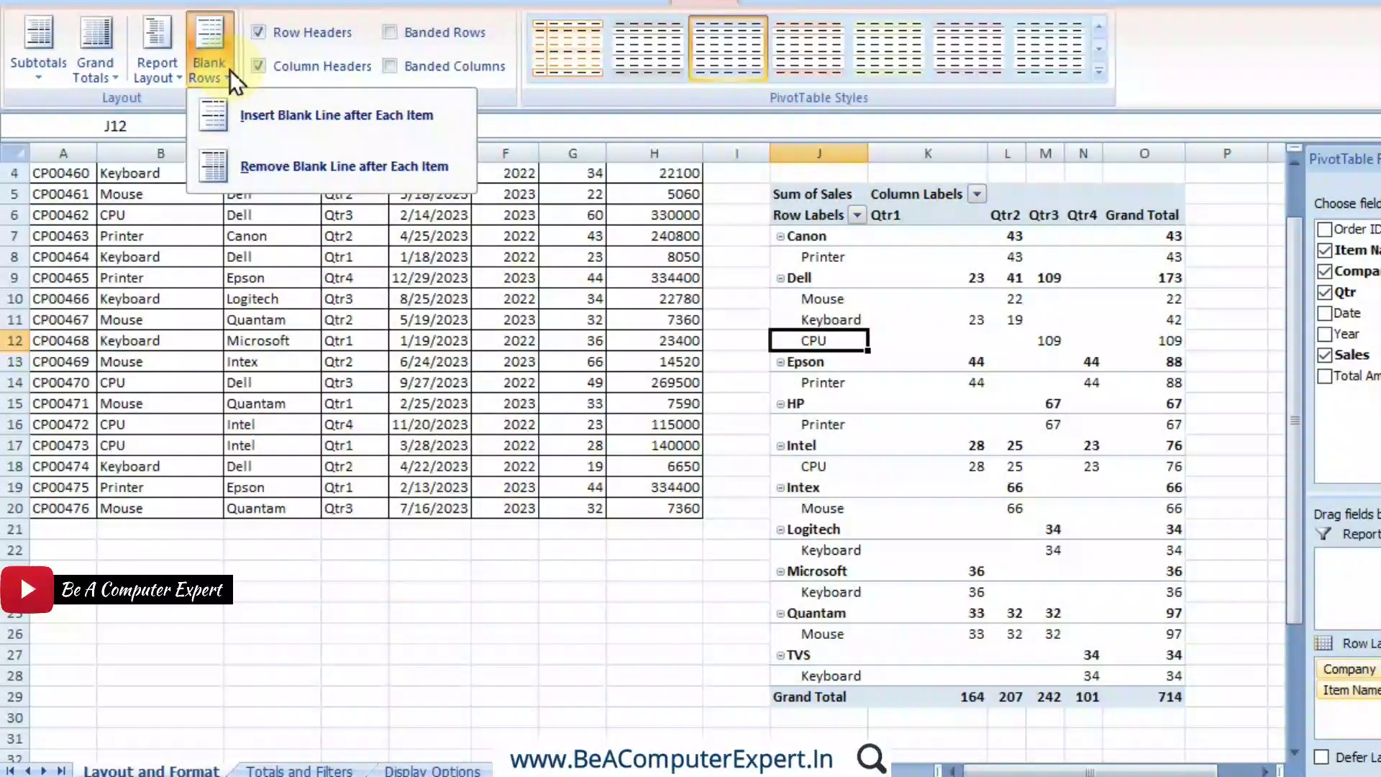
{"action": "left_click", "coordinate": [253, 115]}
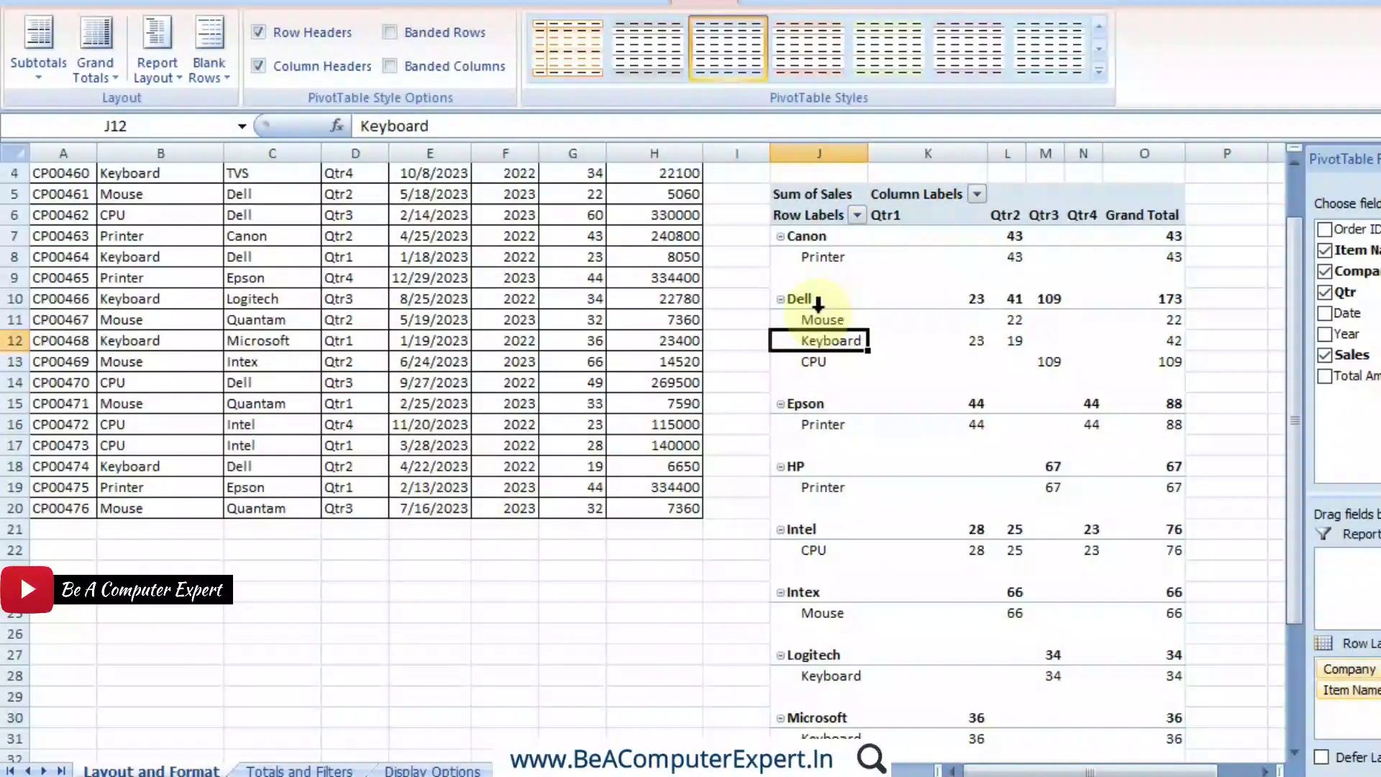
{"action": "left_click_drag", "start_coordinate": [809, 320], "coordinate": [1154, 358]}
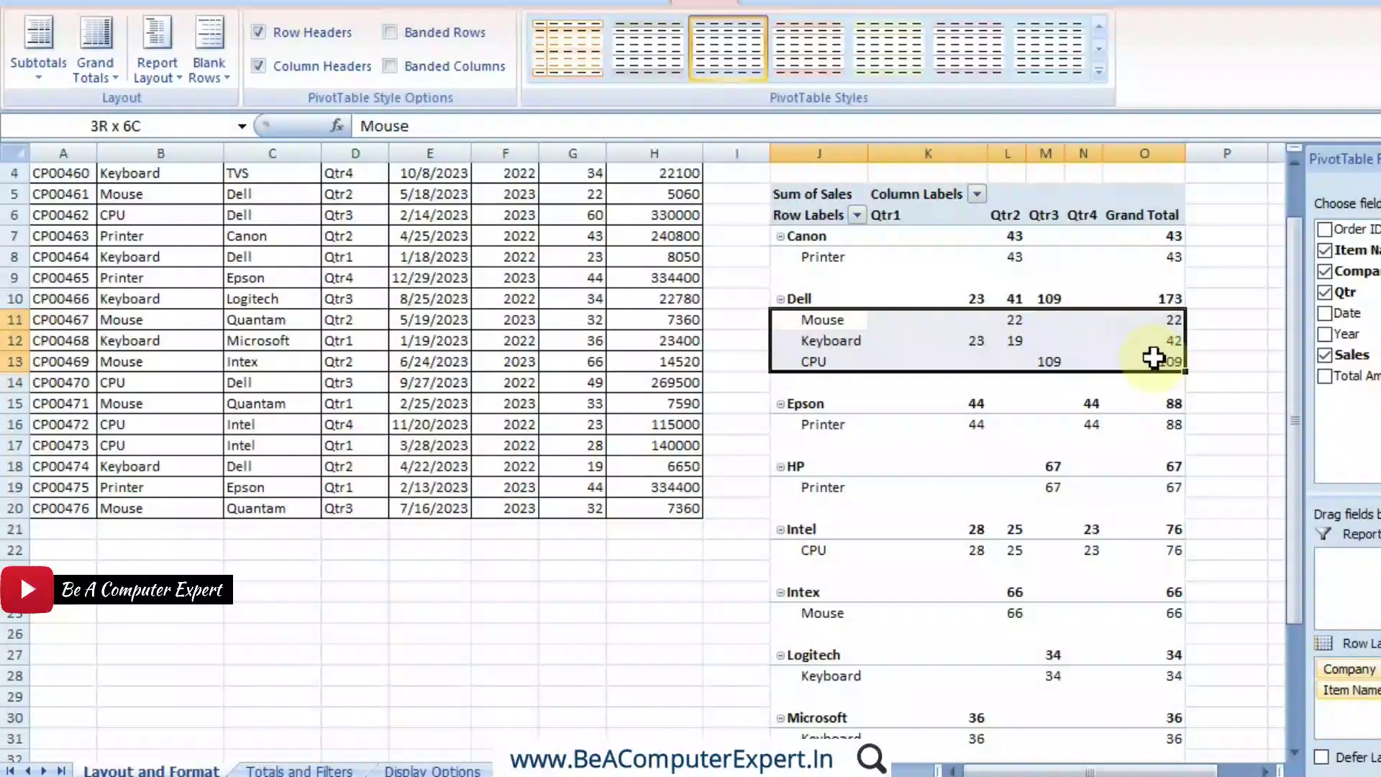
{"action": "left_click", "coordinate": [791, 408]}
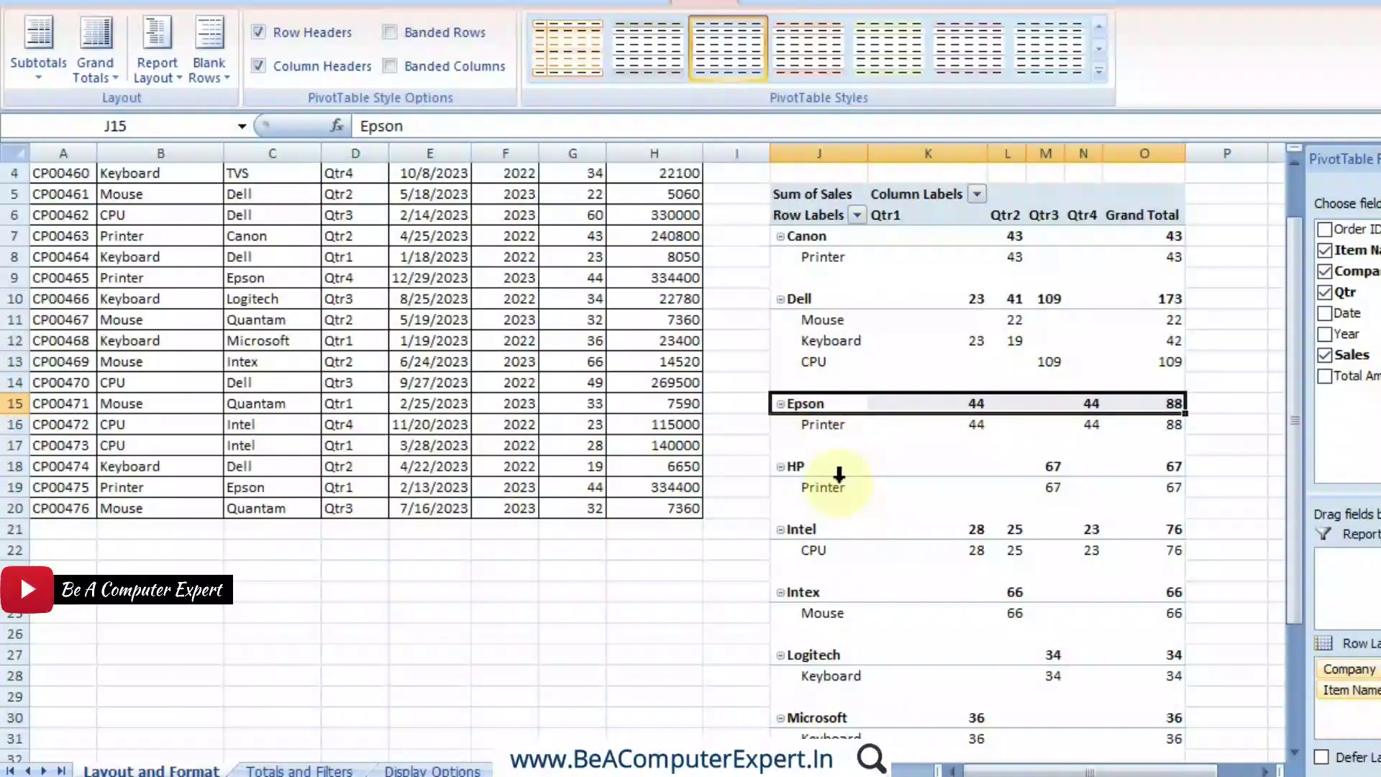
{"action": "left_click", "coordinate": [856, 340]}
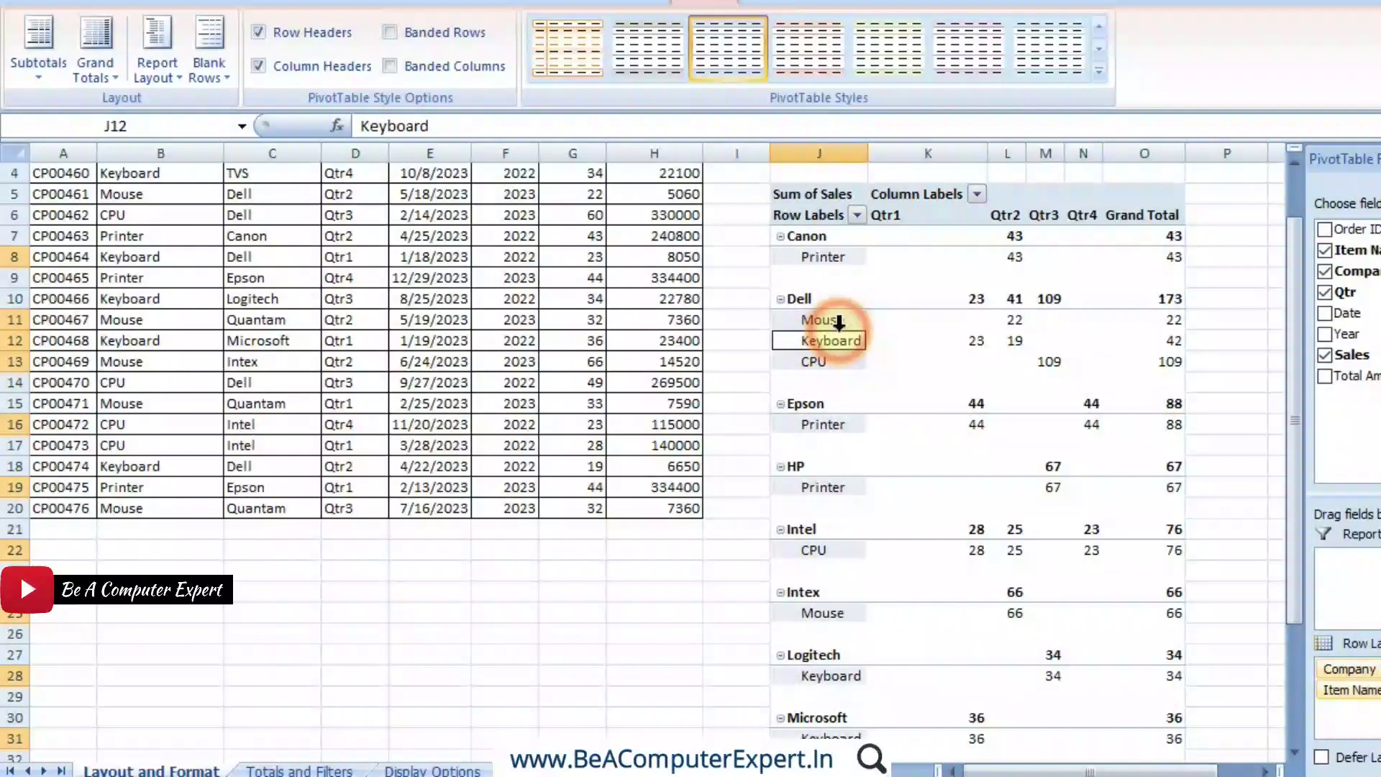
{"action": "left_click", "coordinate": [831, 321]}
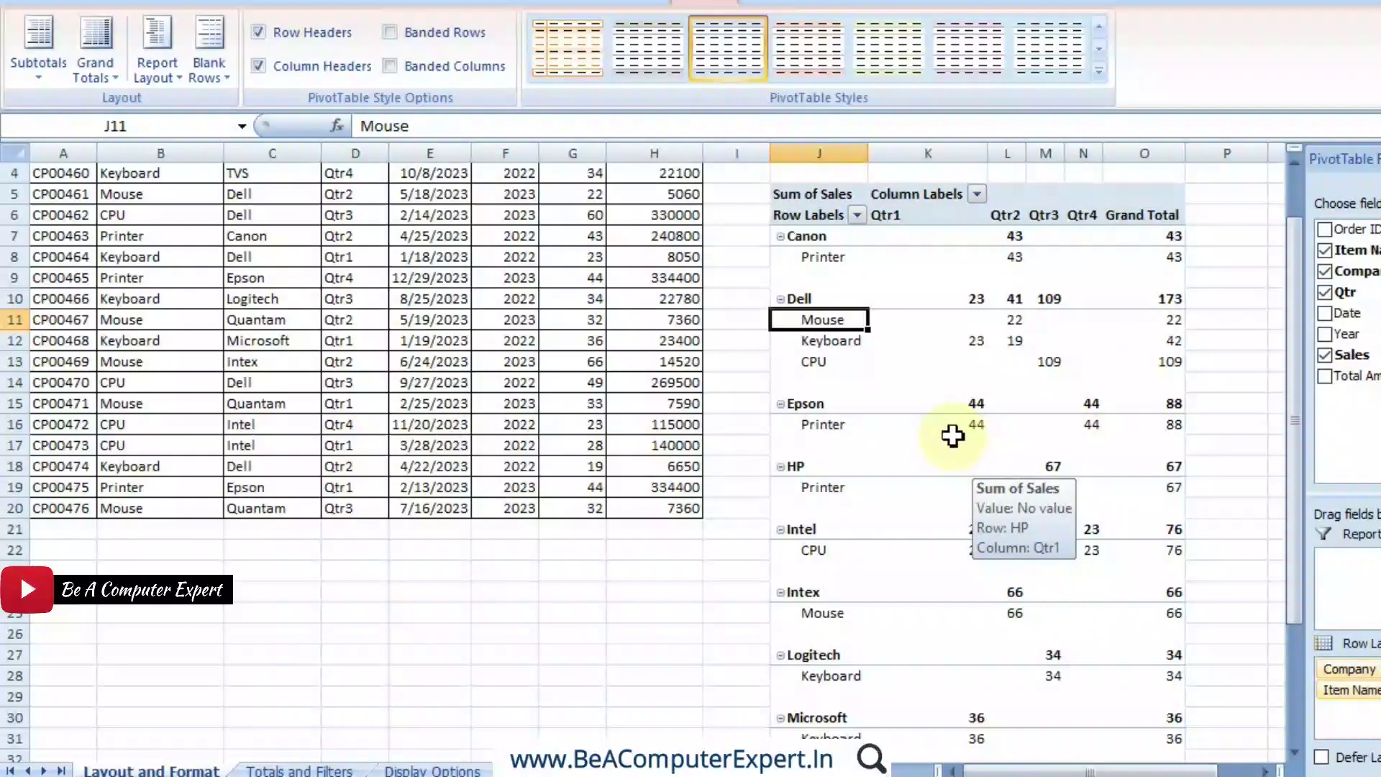
Apply the red style from the first row of the Medium PivotTable styles
{"action": "right_click", "coordinate": [735, 45]}
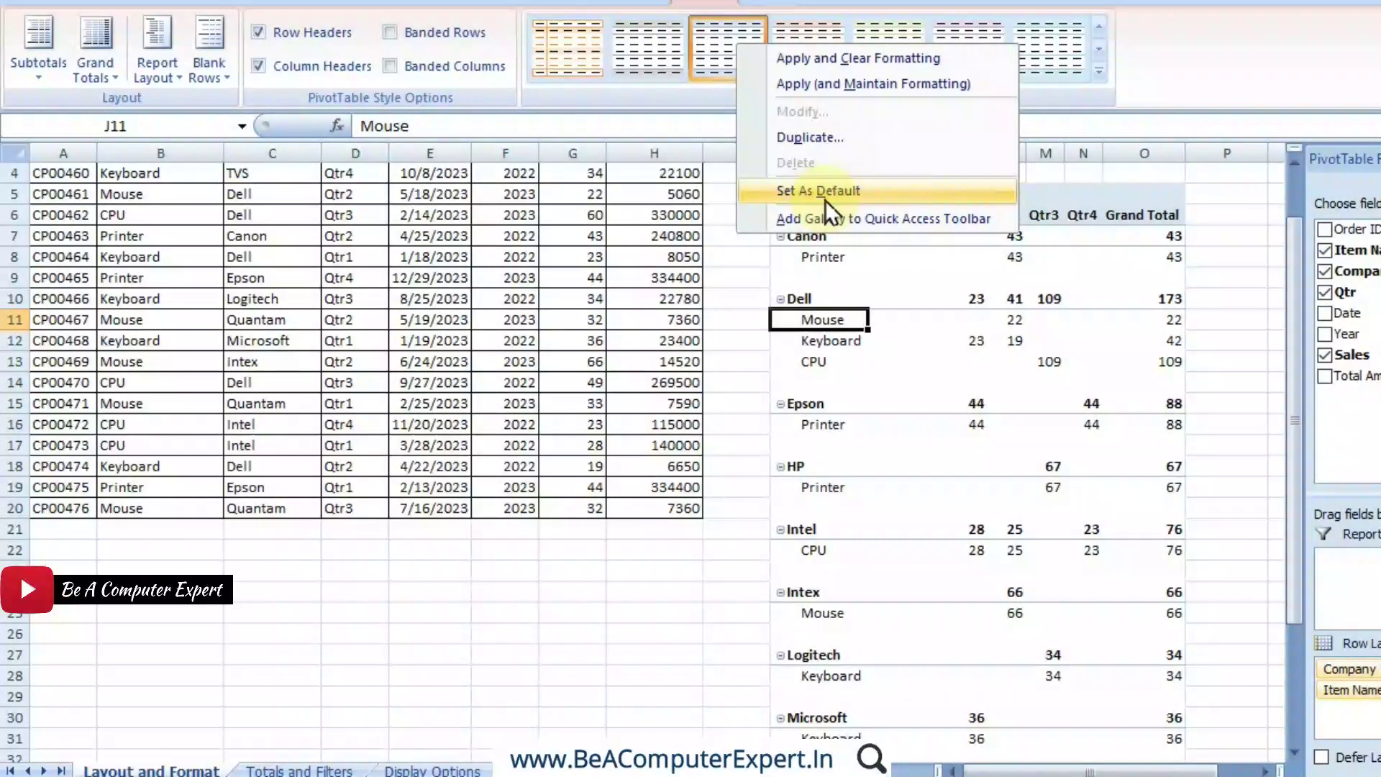
{"action": "left_click", "coordinate": [1094, 75]}
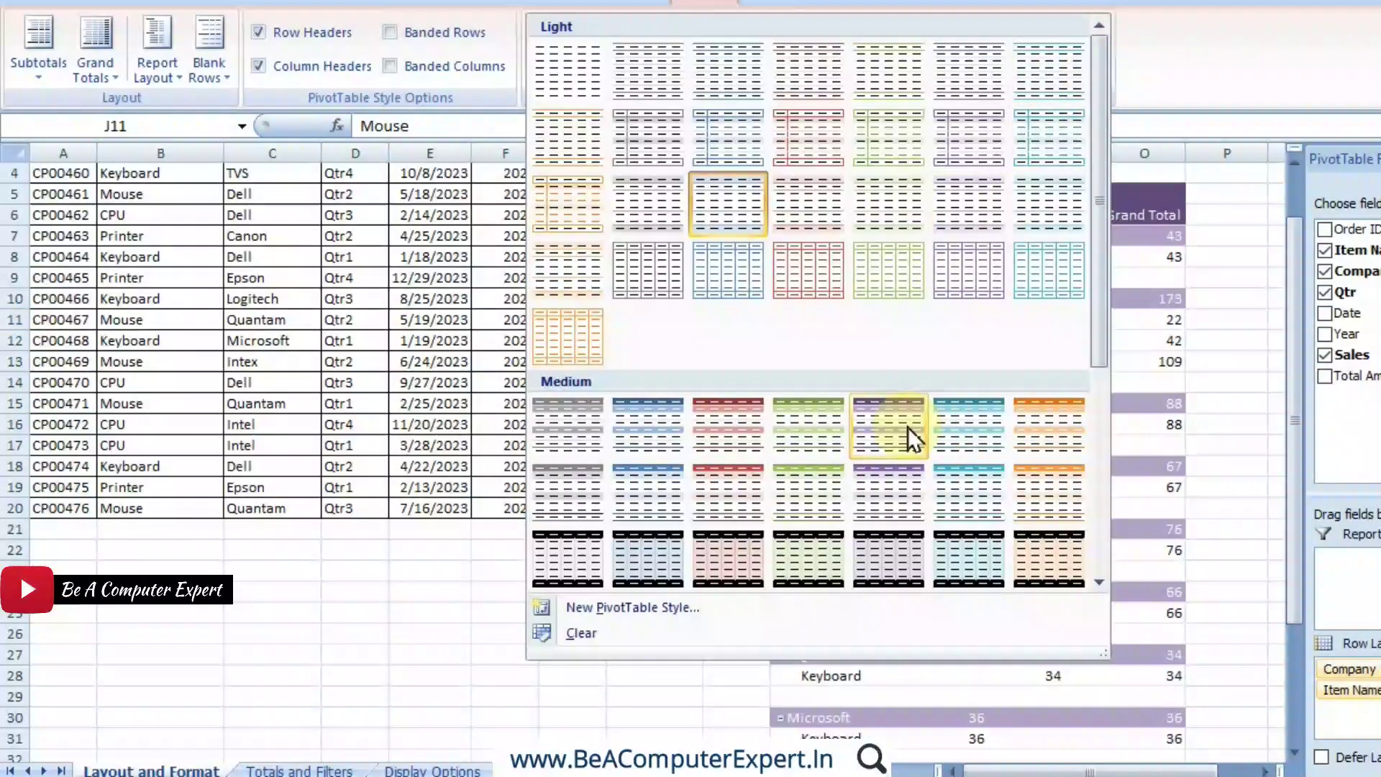
{"action": "left_click", "coordinate": [744, 429]}
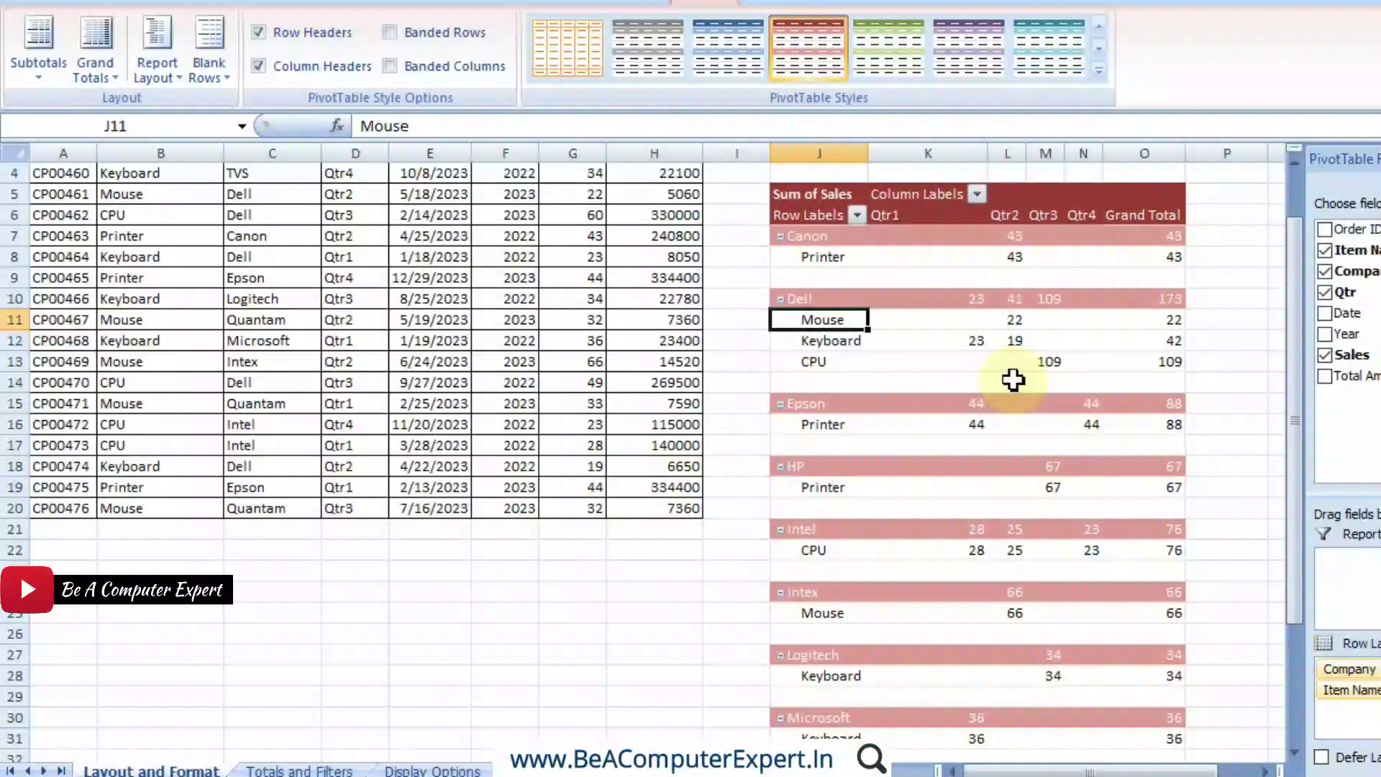
Clear the PivotTable's style and apply the blue Light style from the third row of the Light styles
{"action": "left_click", "coordinate": [1098, 71]}
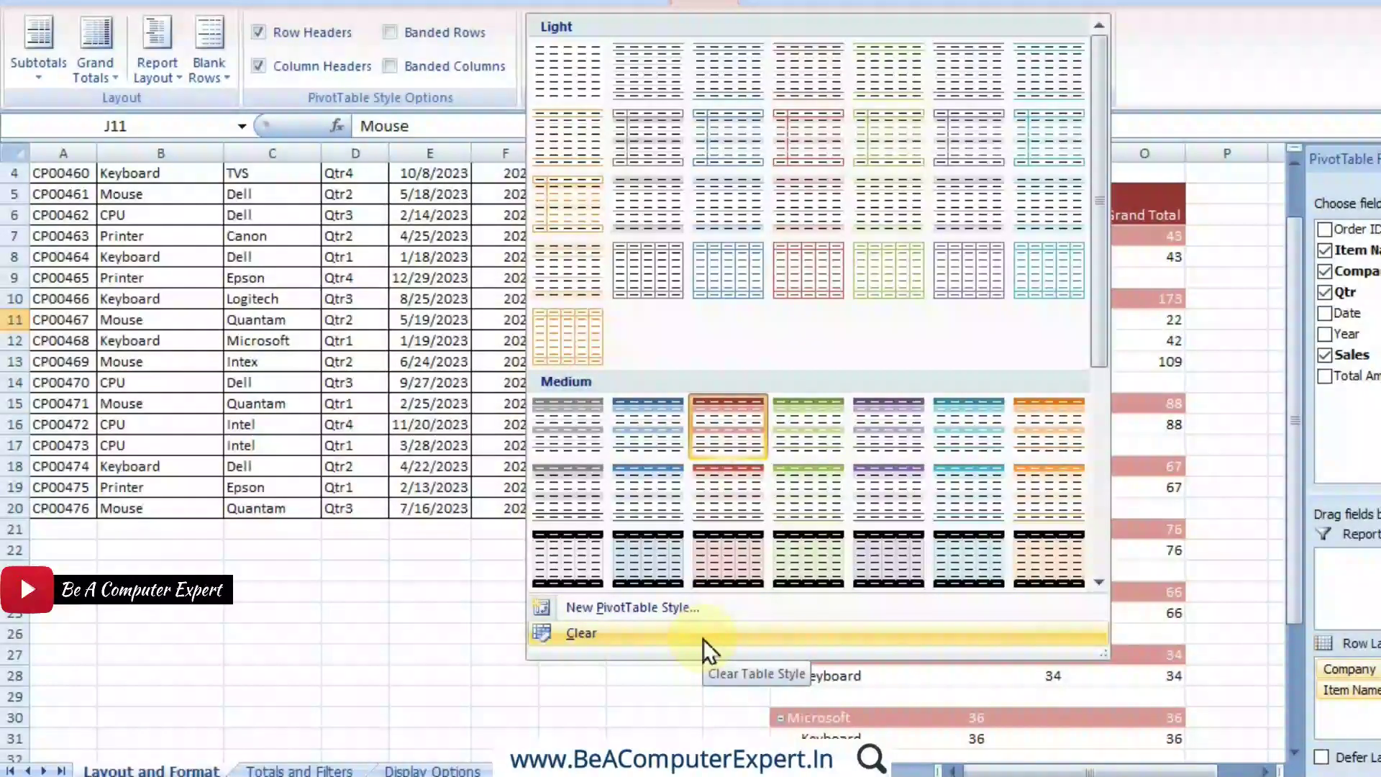
{"action": "left_click", "coordinate": [615, 636]}
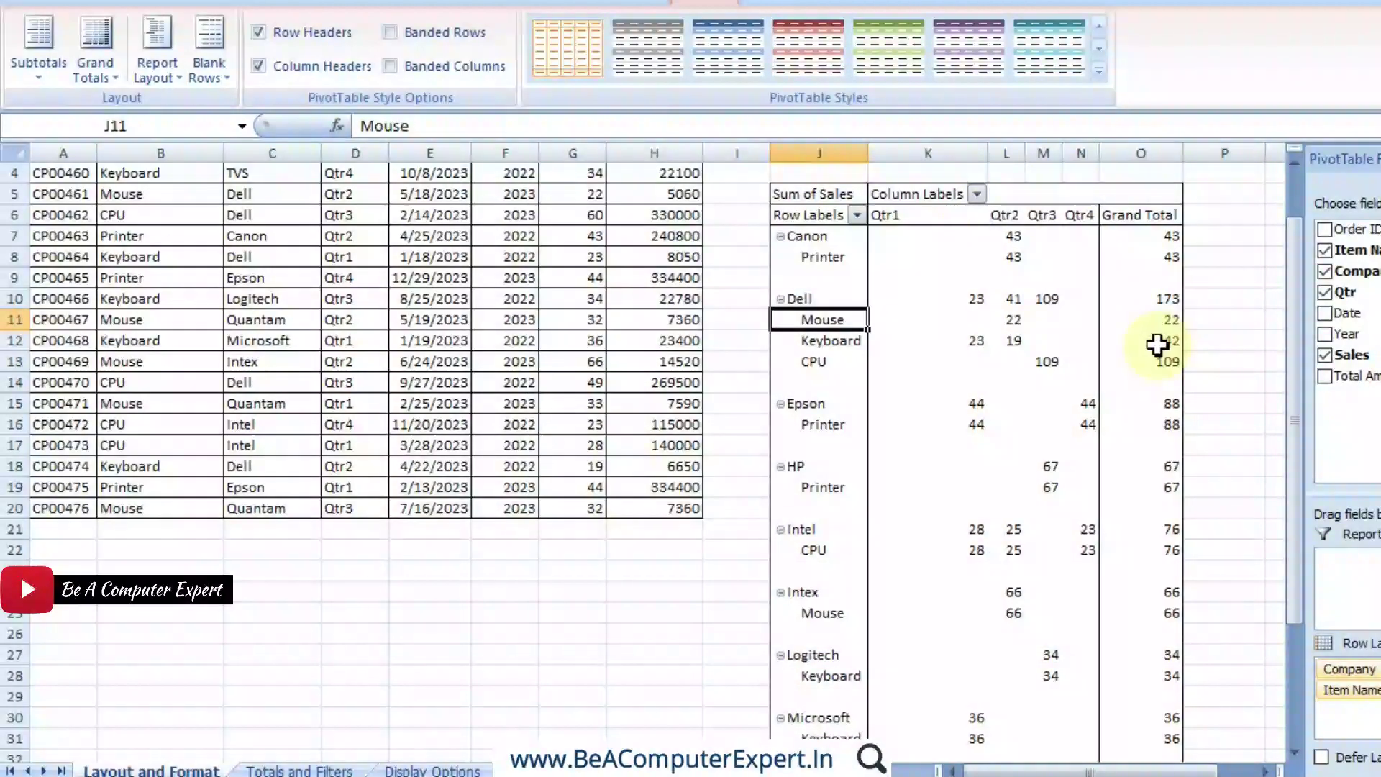
{"action": "mouse_move", "coordinate": [1100, 367]}
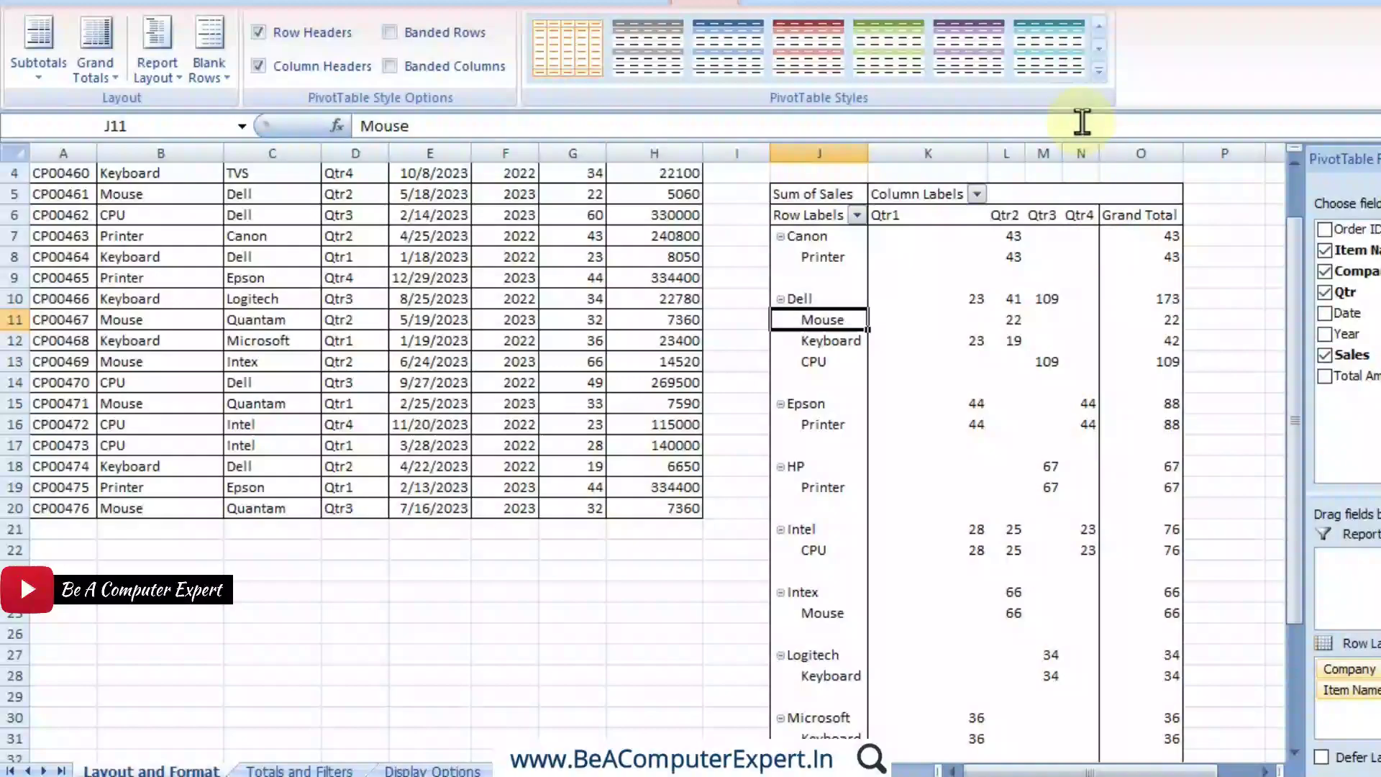
{"action": "left_click", "coordinate": [1097, 75]}
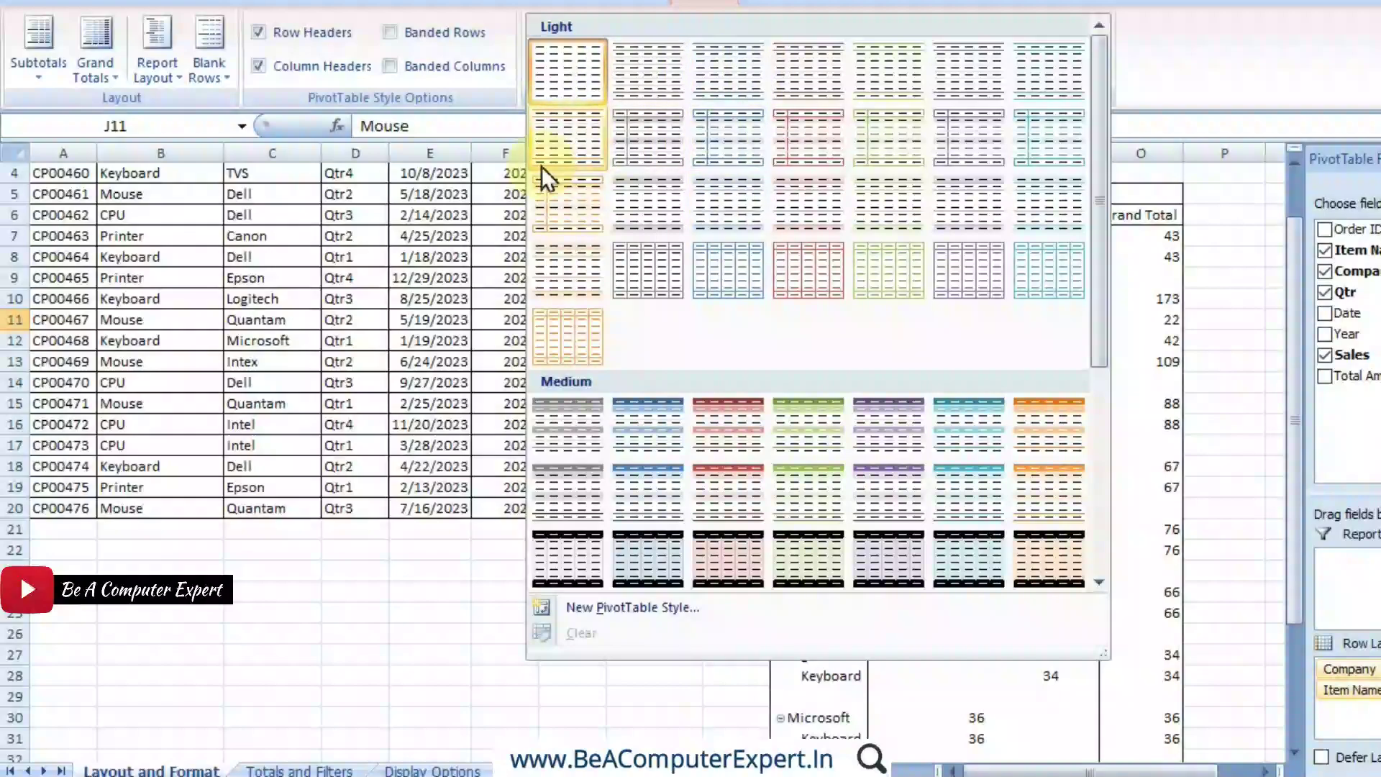
{"action": "left_click", "coordinate": [732, 221]}
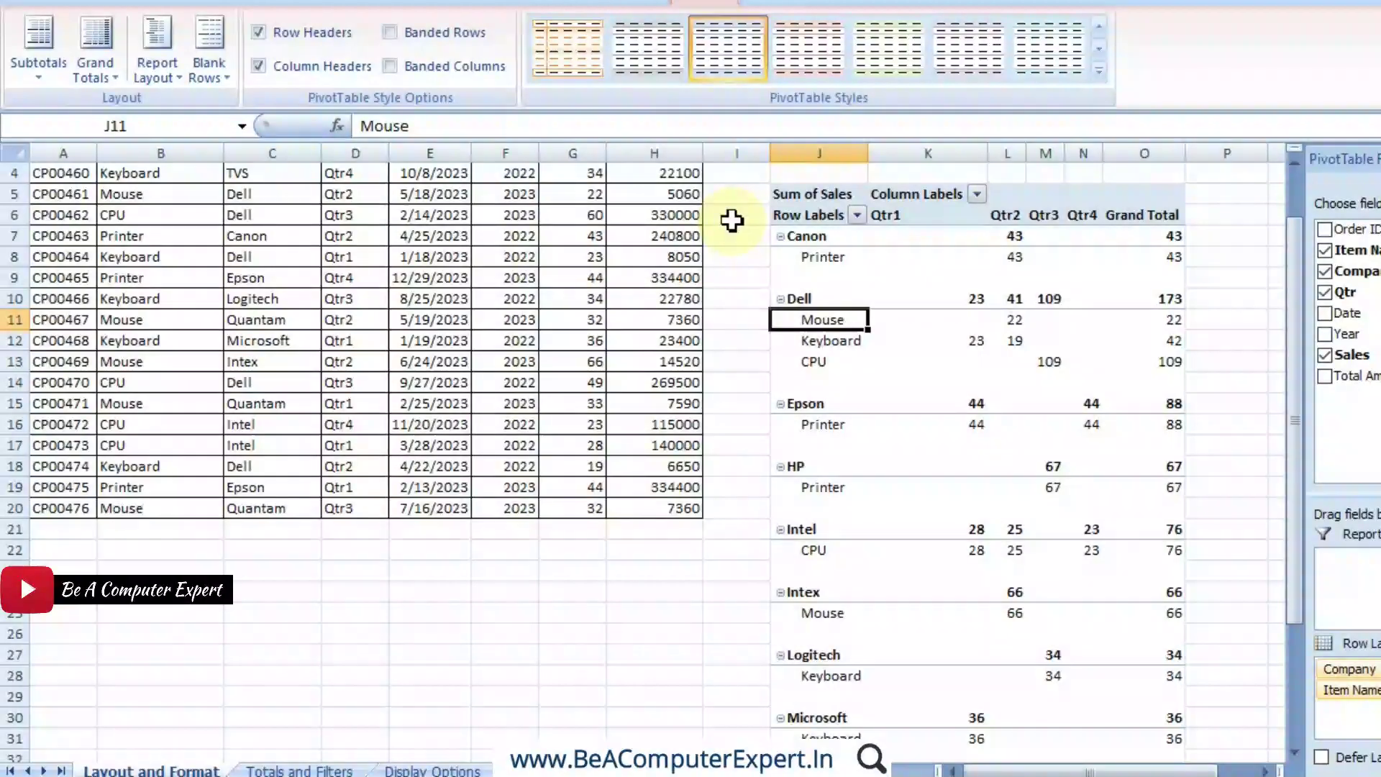
Review the options for the green first-row Medium style, and add the PivotTable styles gallery to the Quick Access Toolbar
{"action": "left_click", "coordinate": [1099, 69]}
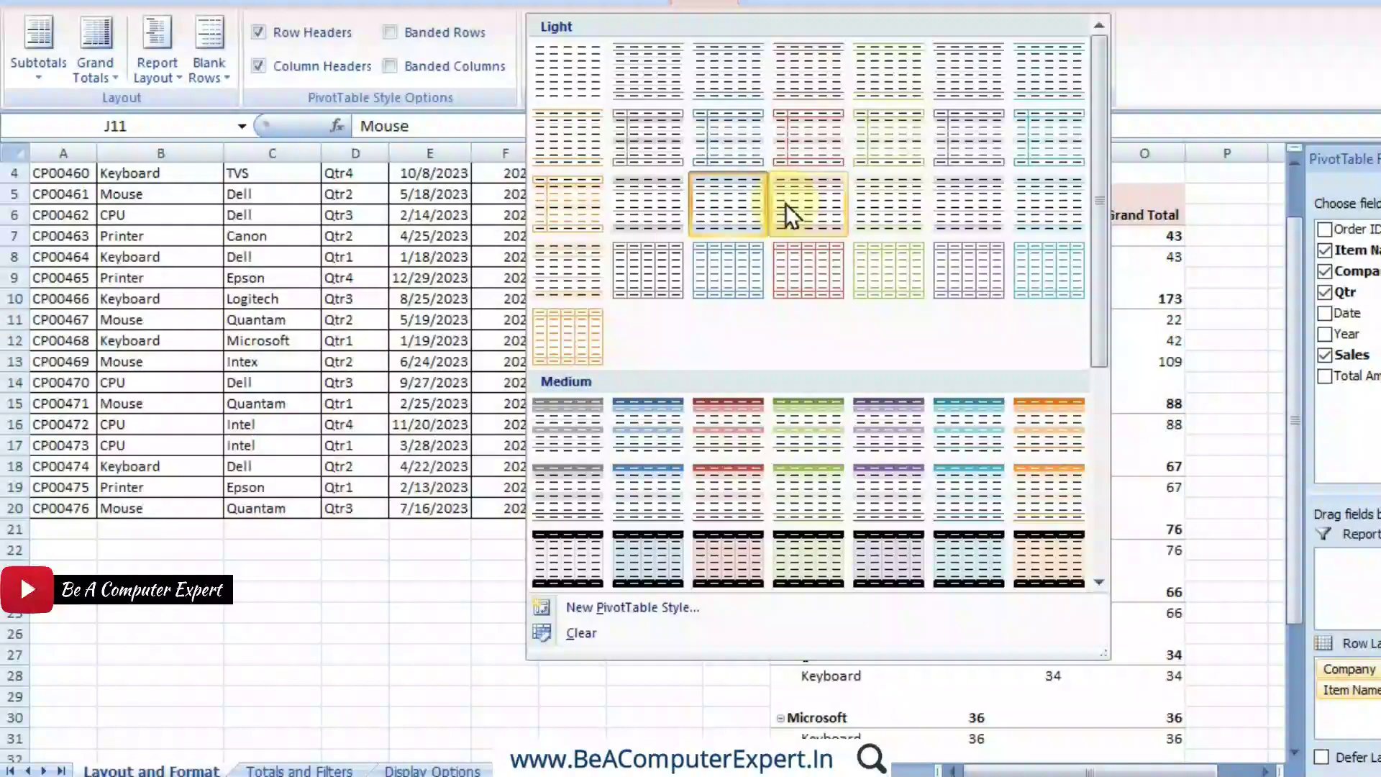
{"action": "right_click", "coordinate": [822, 408]}
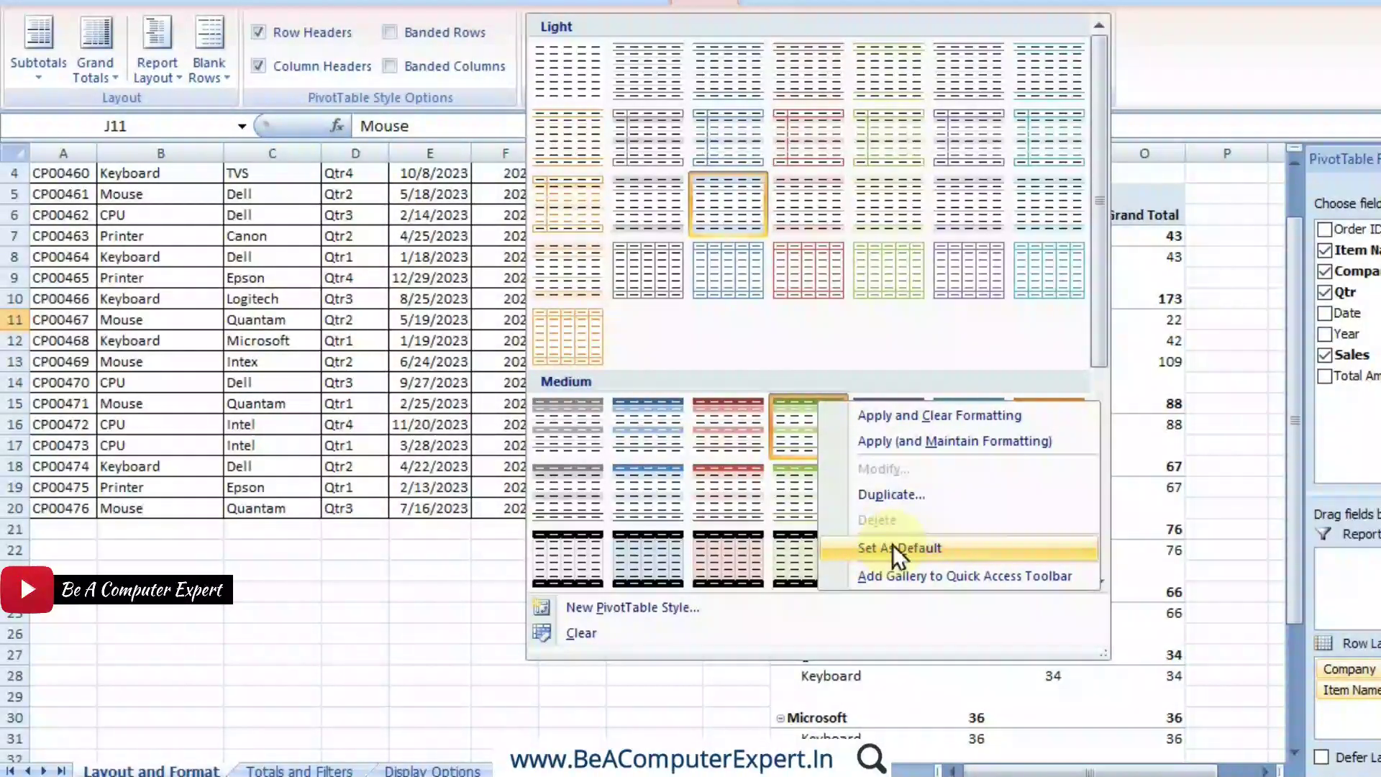
{"action": "left_click", "coordinate": [905, 347]}
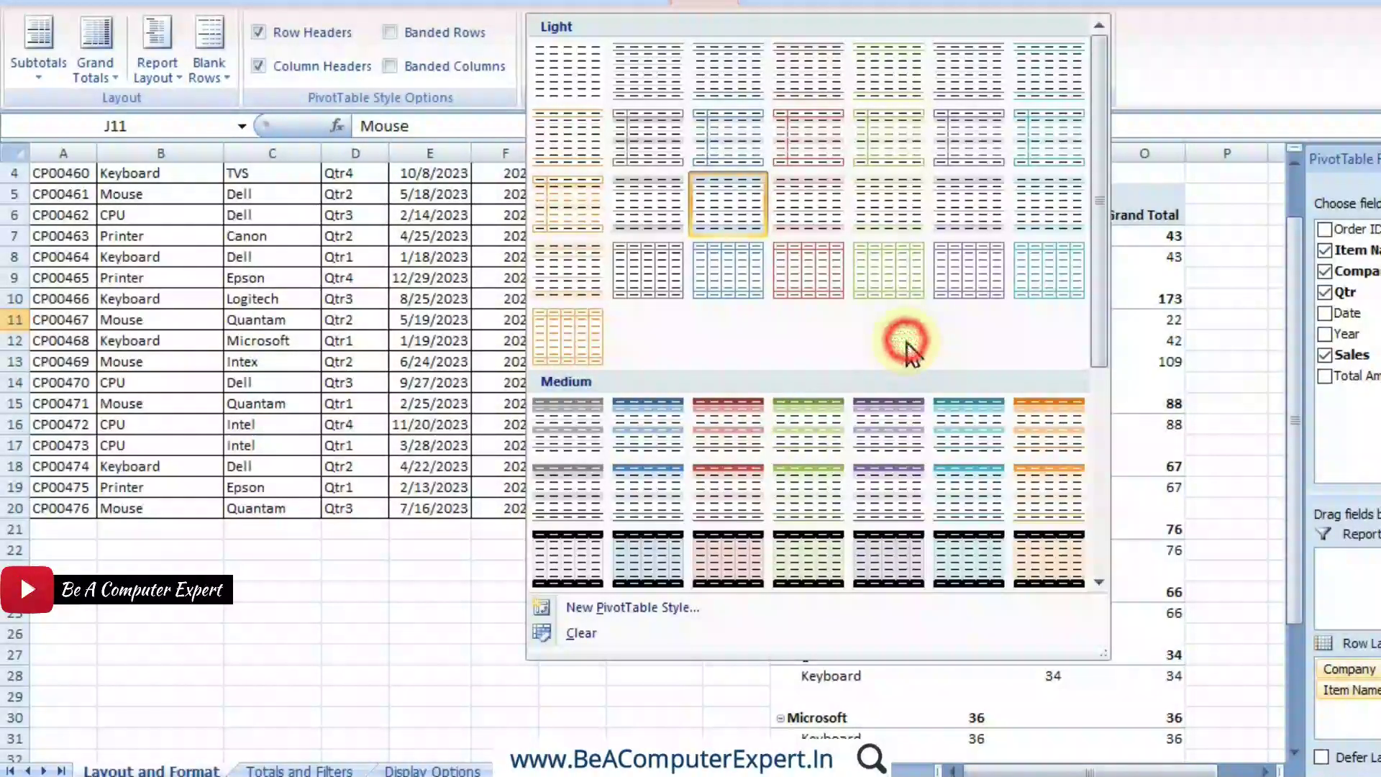
{"action": "right_click", "coordinate": [735, 213]}
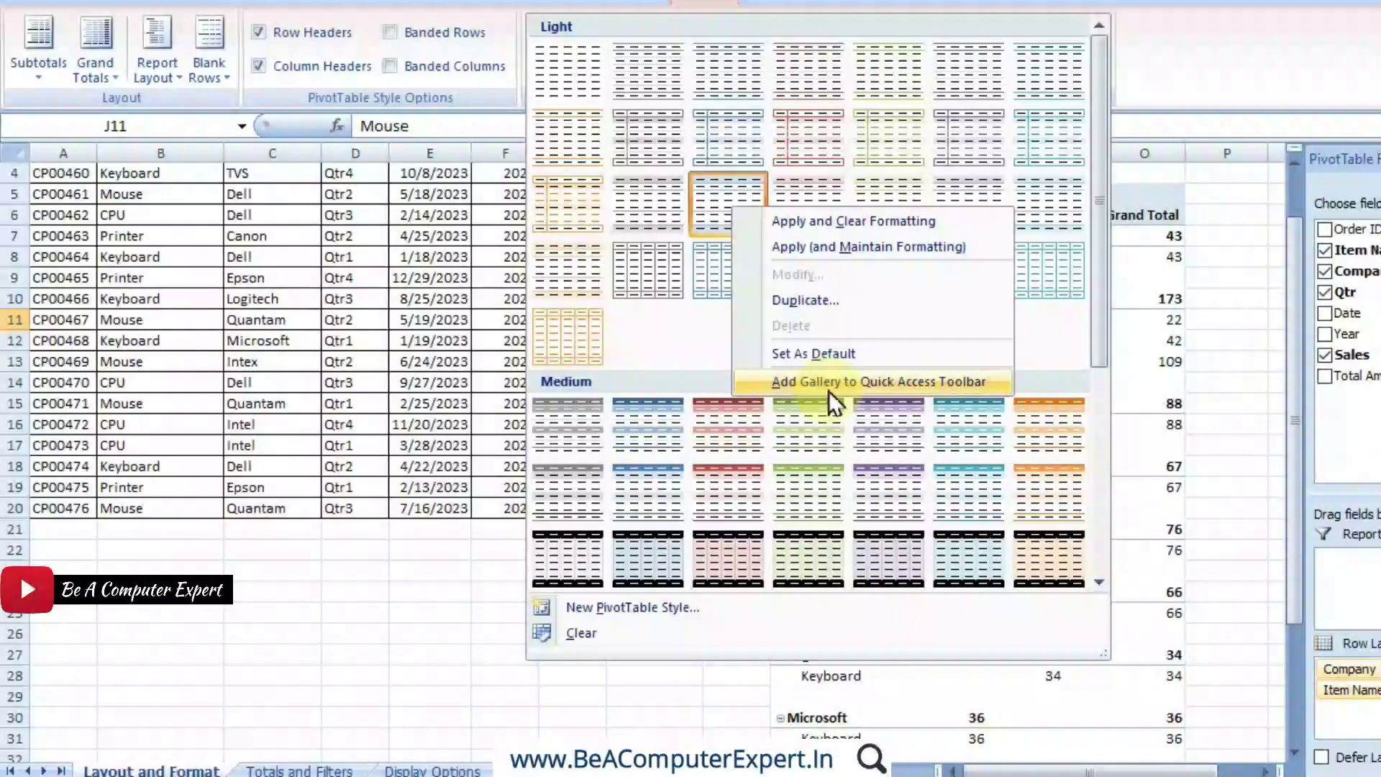
{"action": "left_click", "coordinate": [878, 385]}
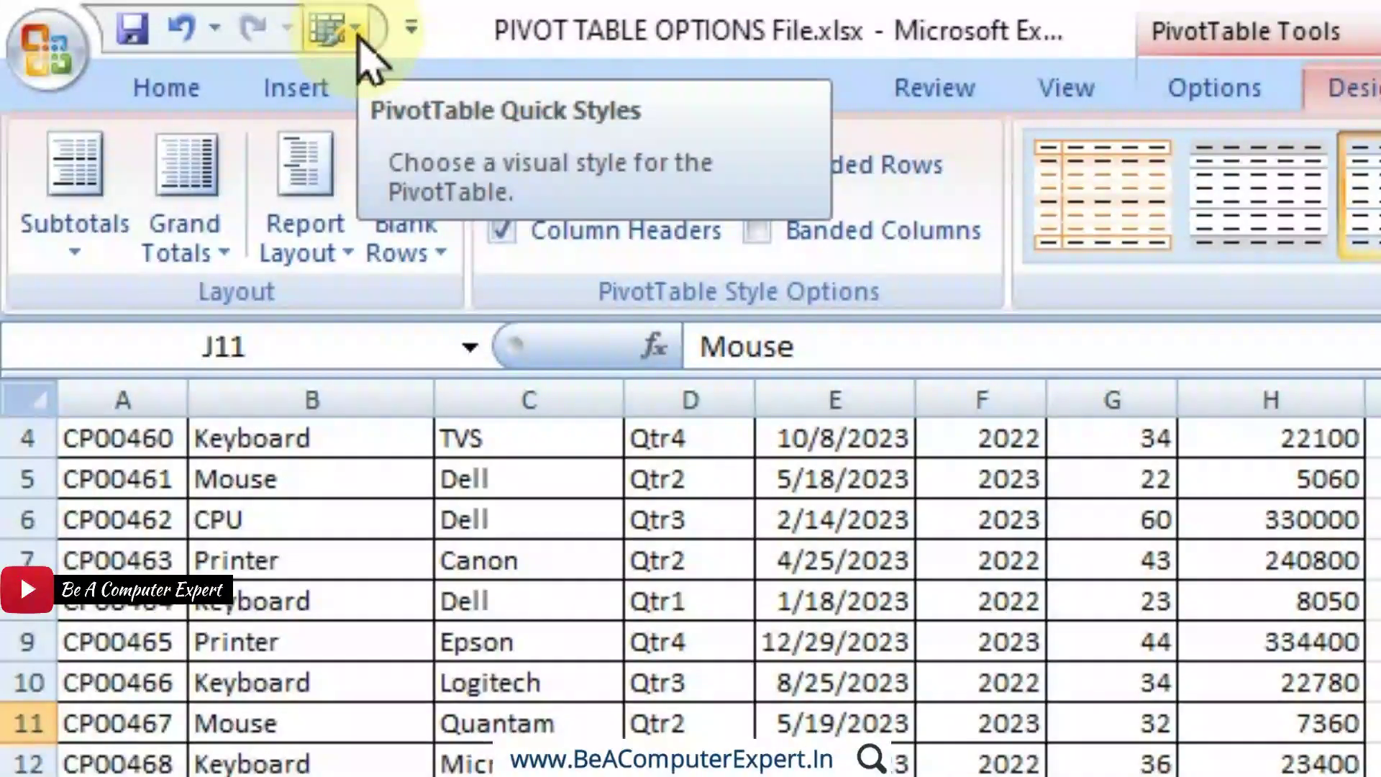
Try the styles gallery shortcut in the Quick Access Toolbar, and remove it from that toolbar
{"action": "left_click", "coordinate": [356, 31]}
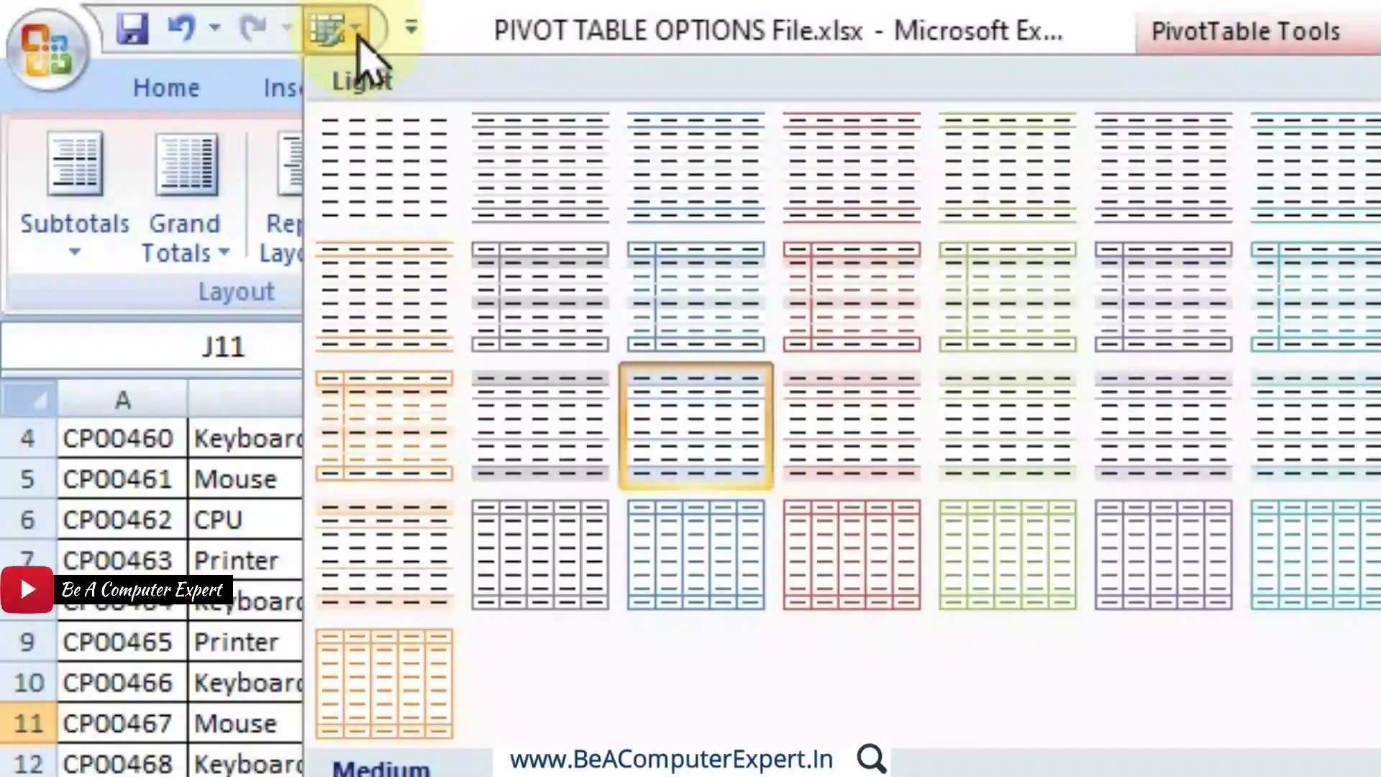
{"action": "left_click", "coordinate": [355, 30]}
{"action": "left_click", "coordinate": [355, 30]}
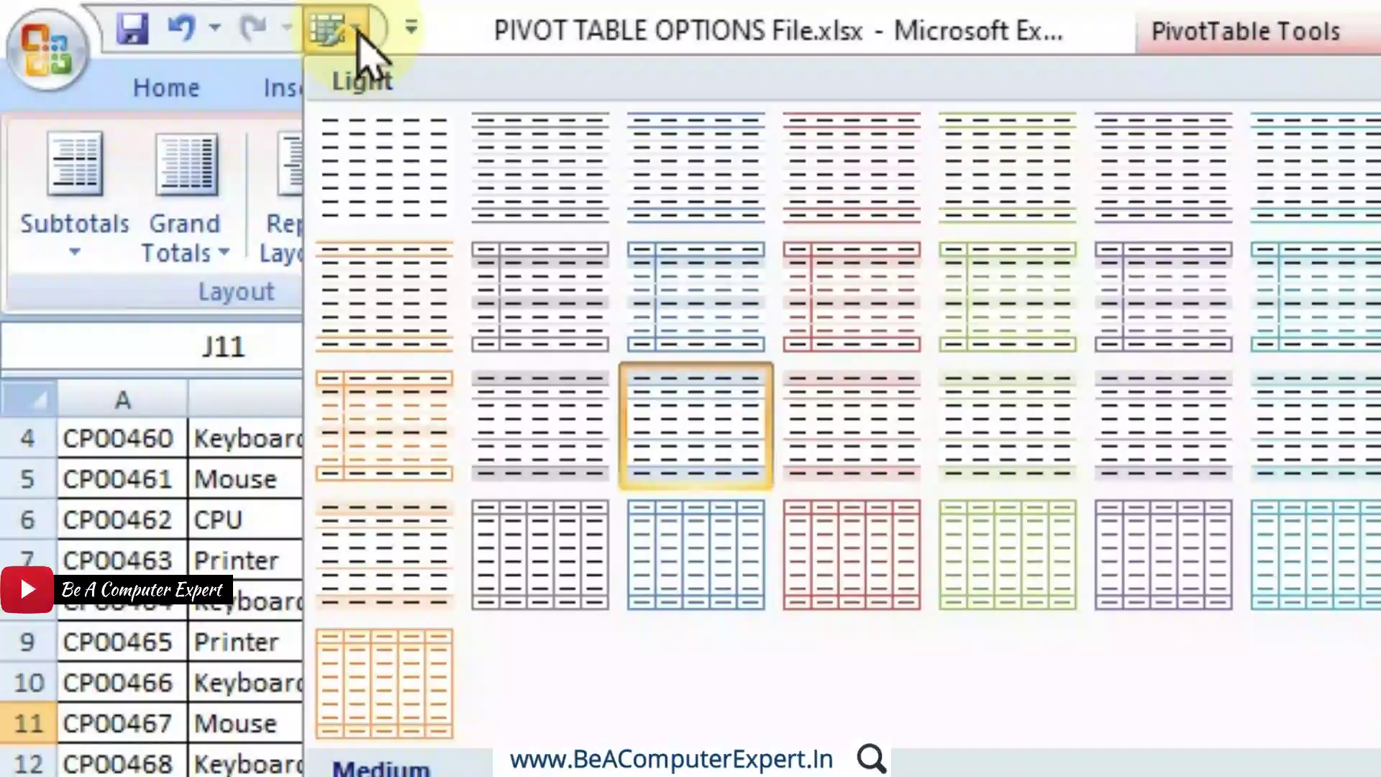
{"action": "left_click", "coordinate": [355, 32]}
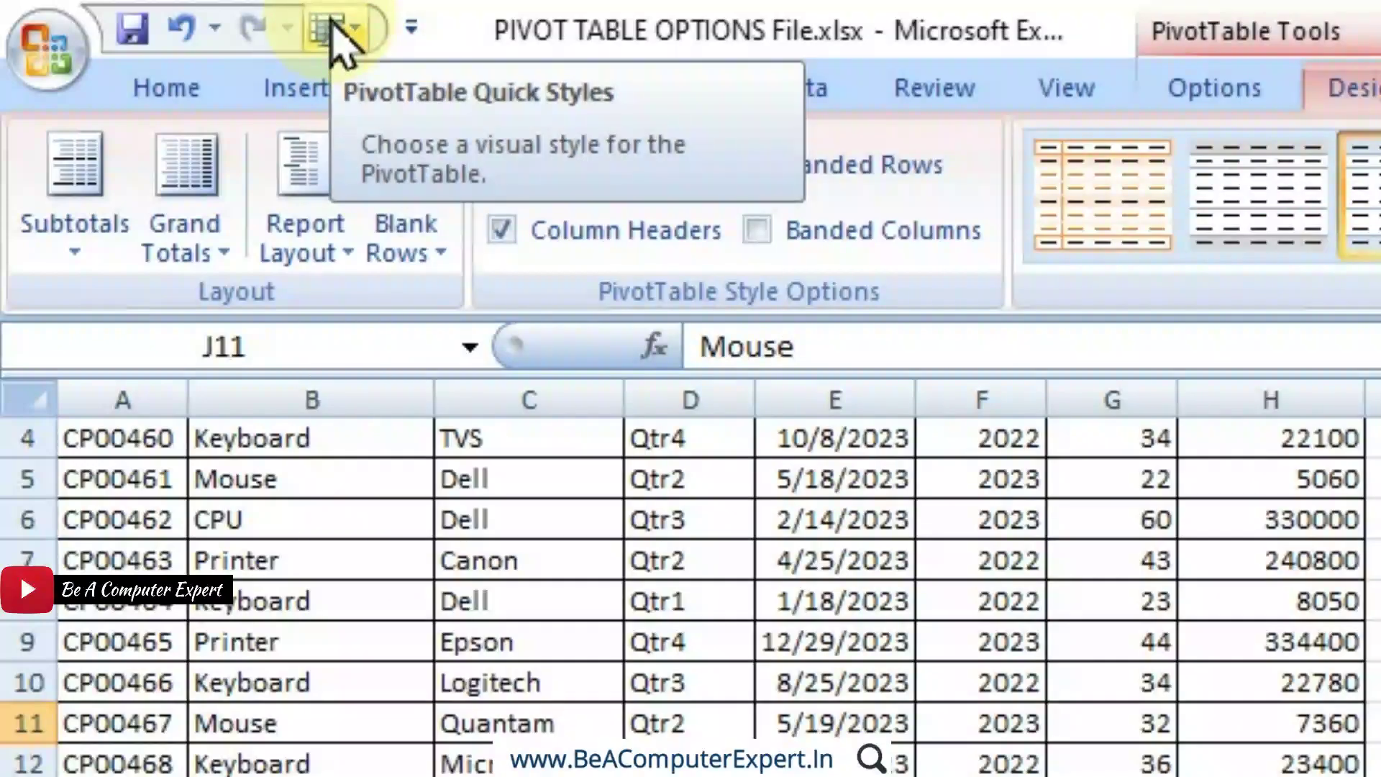
{"action": "right_click", "coordinate": [333, 28]}
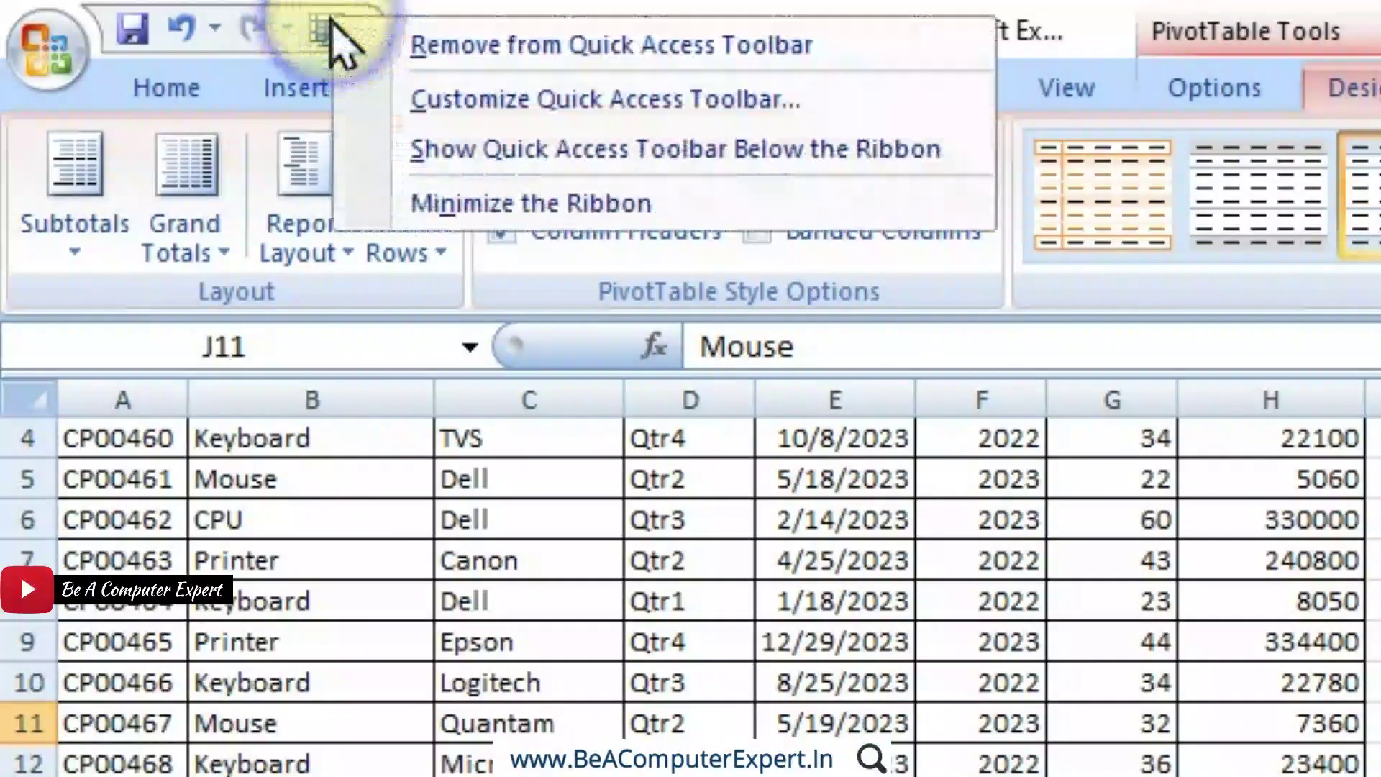
{"action": "left_click", "coordinate": [435, 44]}
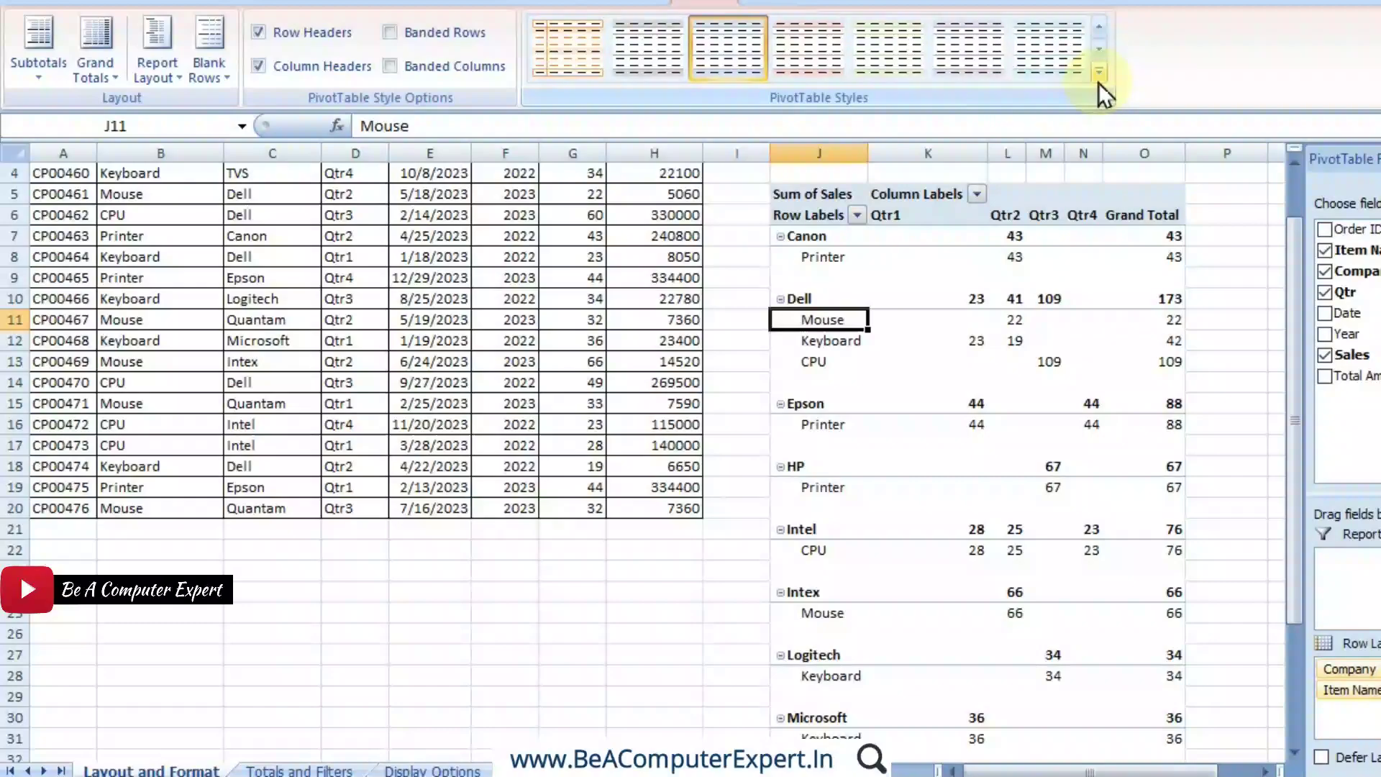
Apply the red first-row Medium style, and compare the Dell row with Row Headers formatting off and on
{"action": "left_click", "coordinate": [1098, 73]}
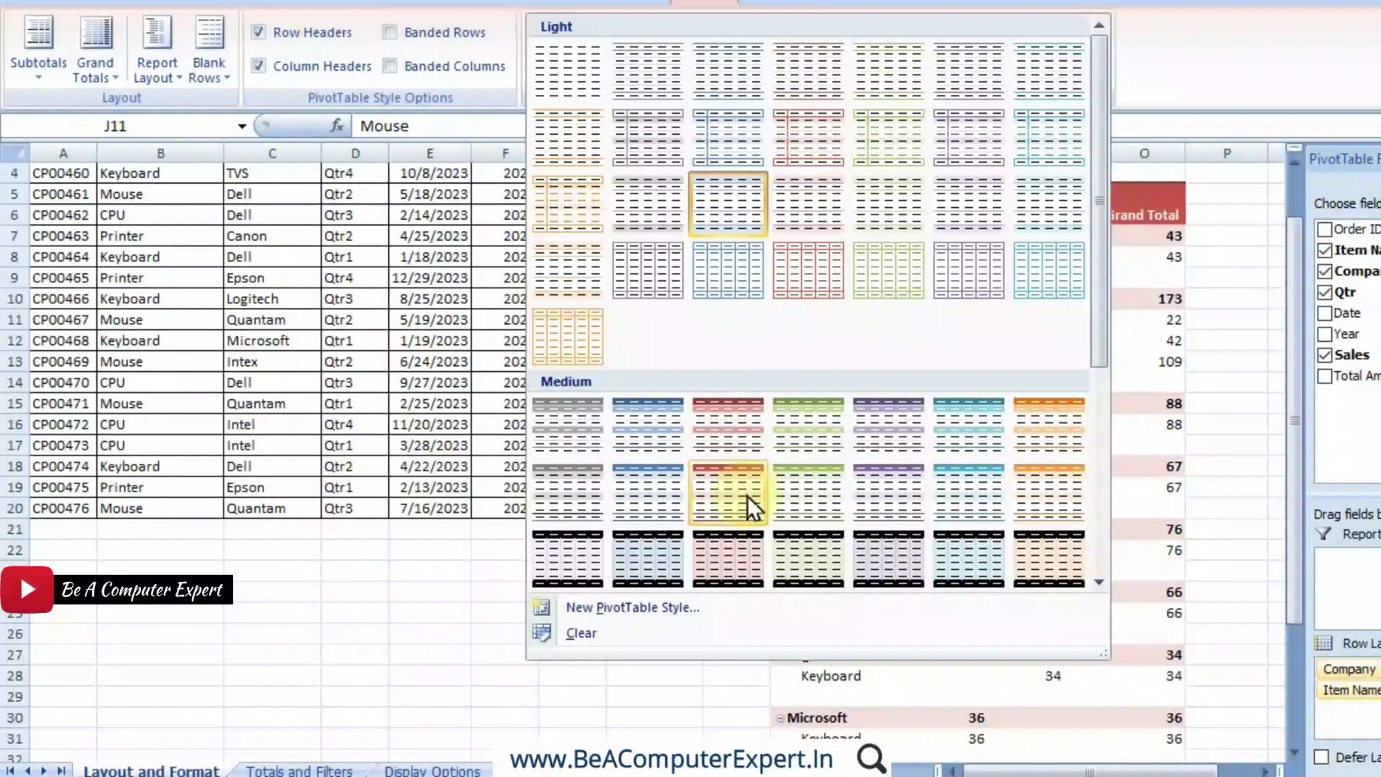
{"action": "left_click", "coordinate": [735, 412]}
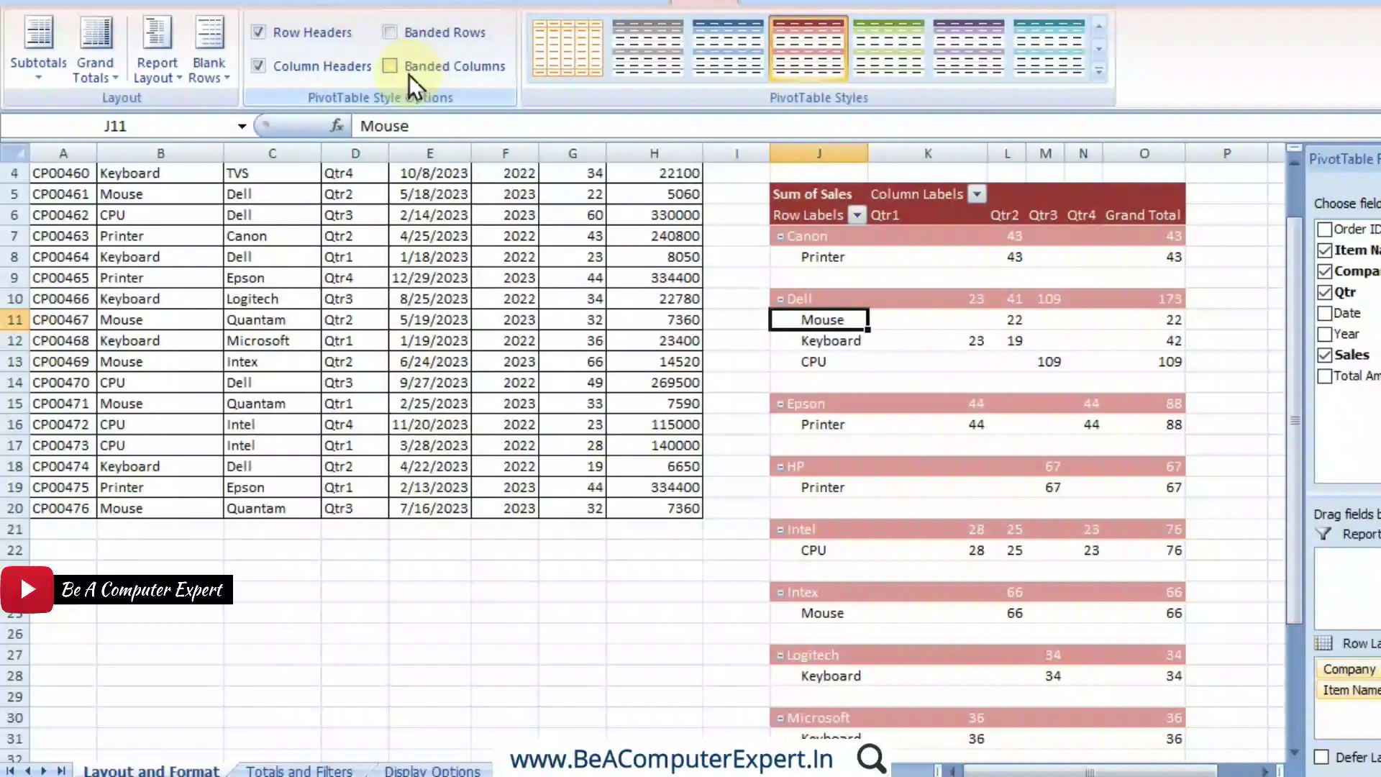
{"action": "left_click", "coordinate": [257, 31]}
{"action": "left_click", "coordinate": [258, 32]}
{"action": "left_click", "coordinate": [258, 32]}
{"action": "left_click", "coordinate": [257, 32]}
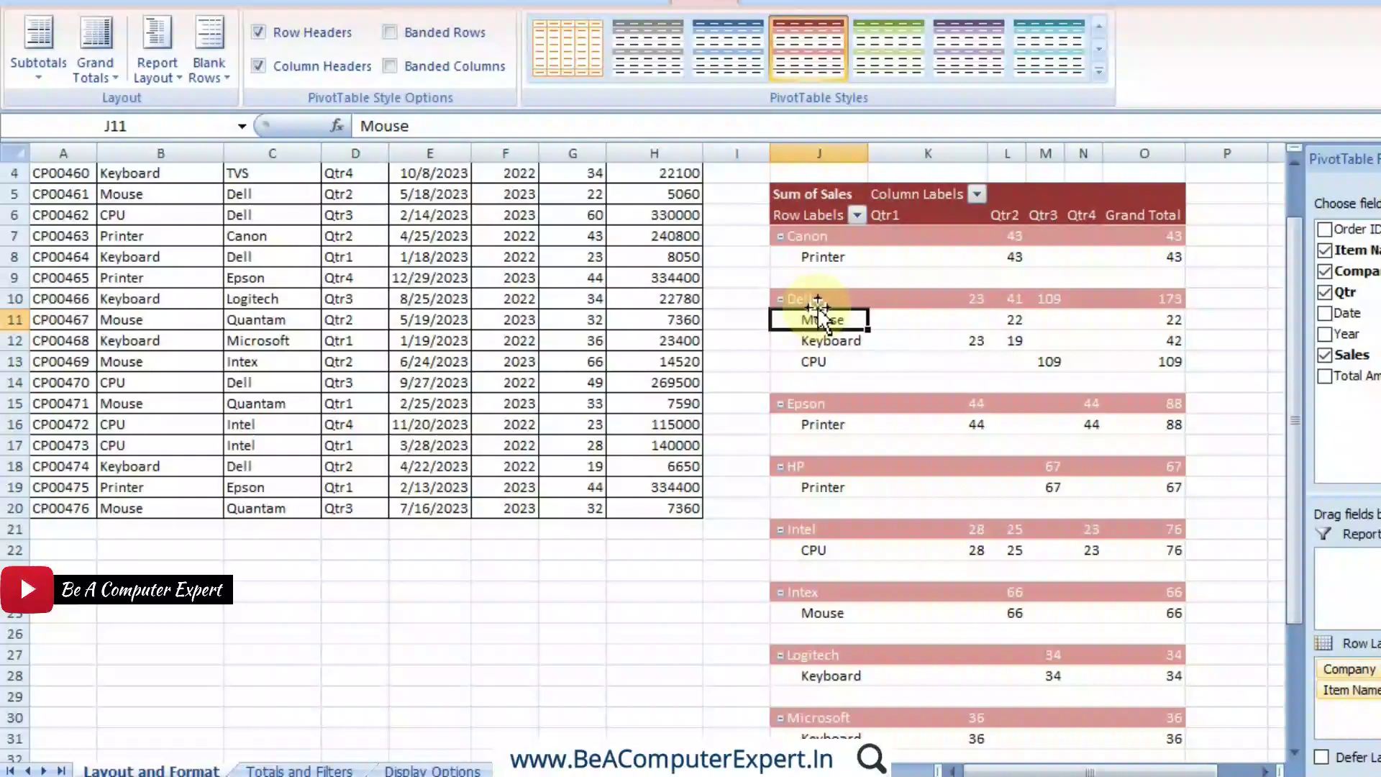
{"action": "left_click_drag", "start_coordinate": [817, 299], "coordinate": [1144, 299]}
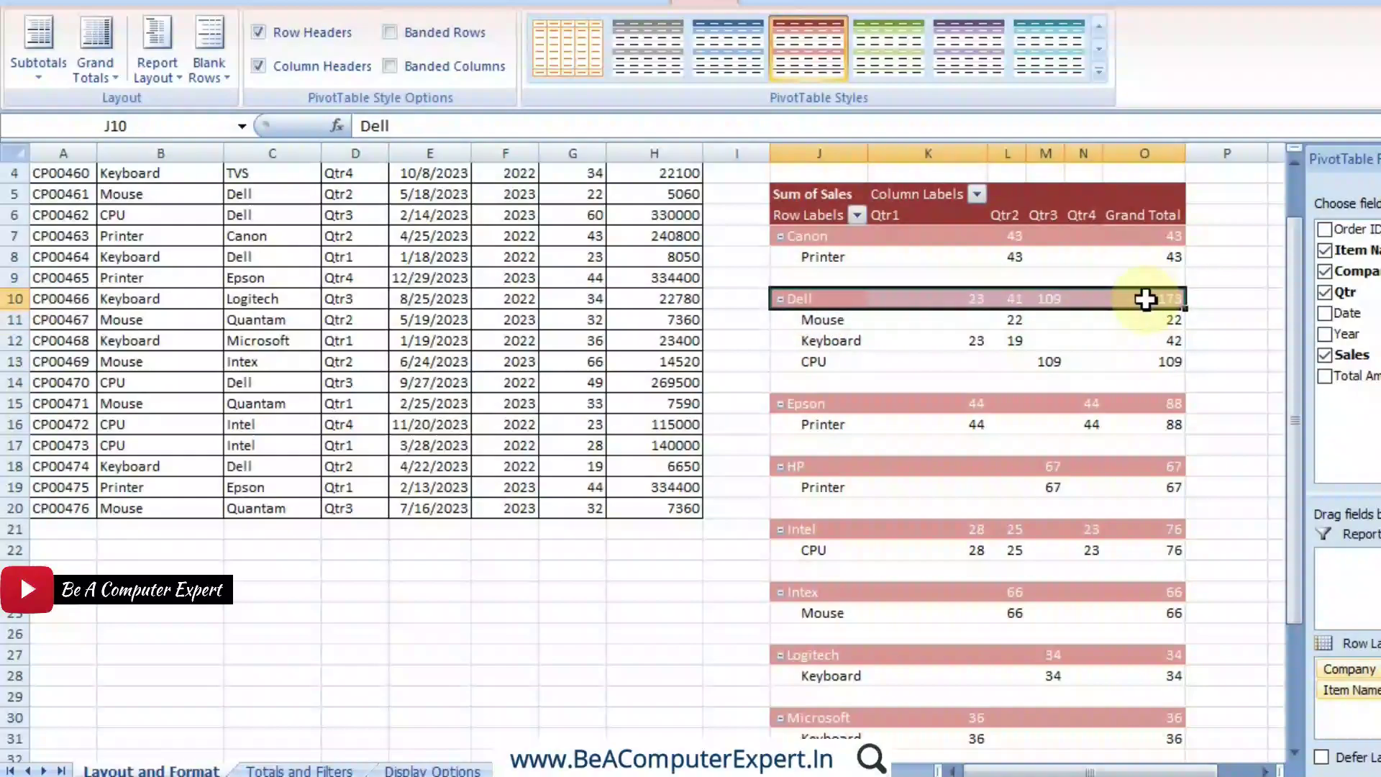
{"action": "left_click", "coordinate": [828, 299]}
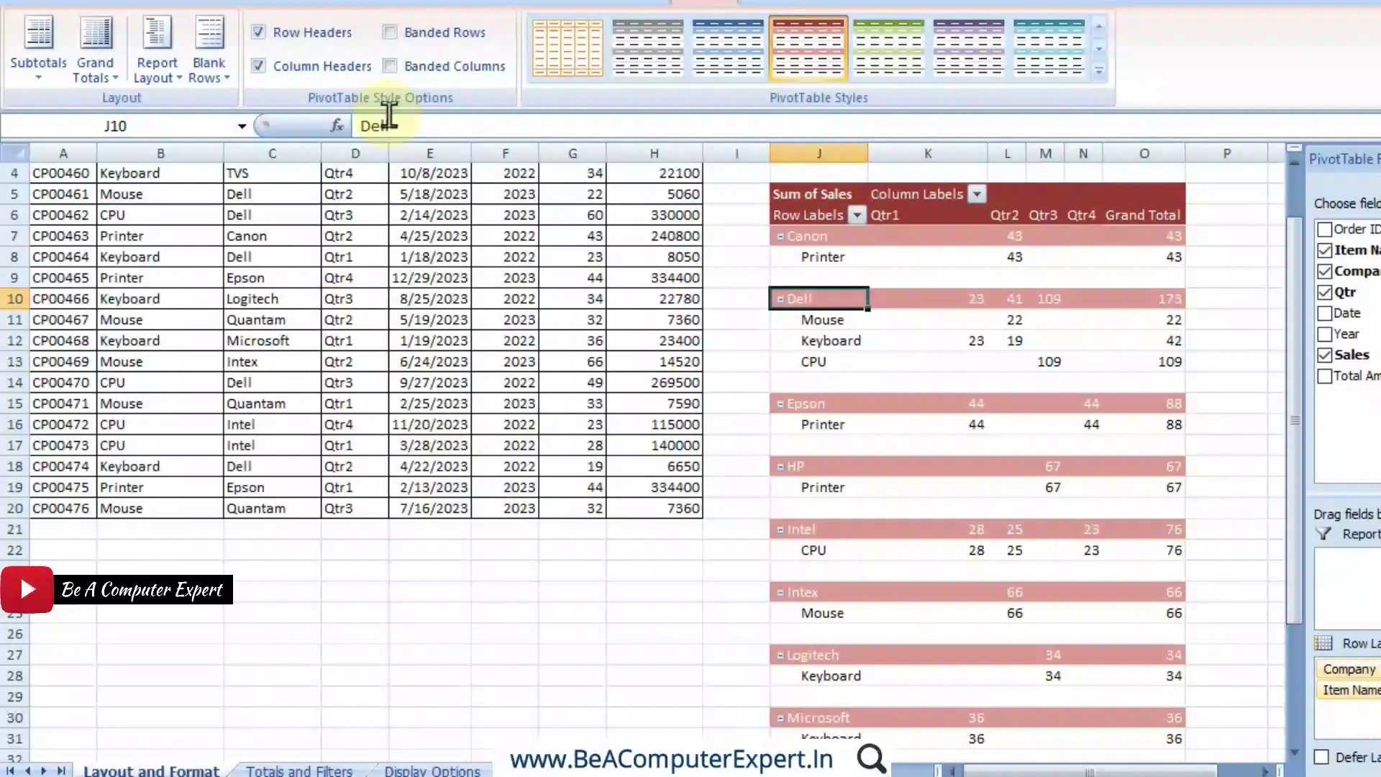
{"action": "left_click", "coordinate": [266, 36]}
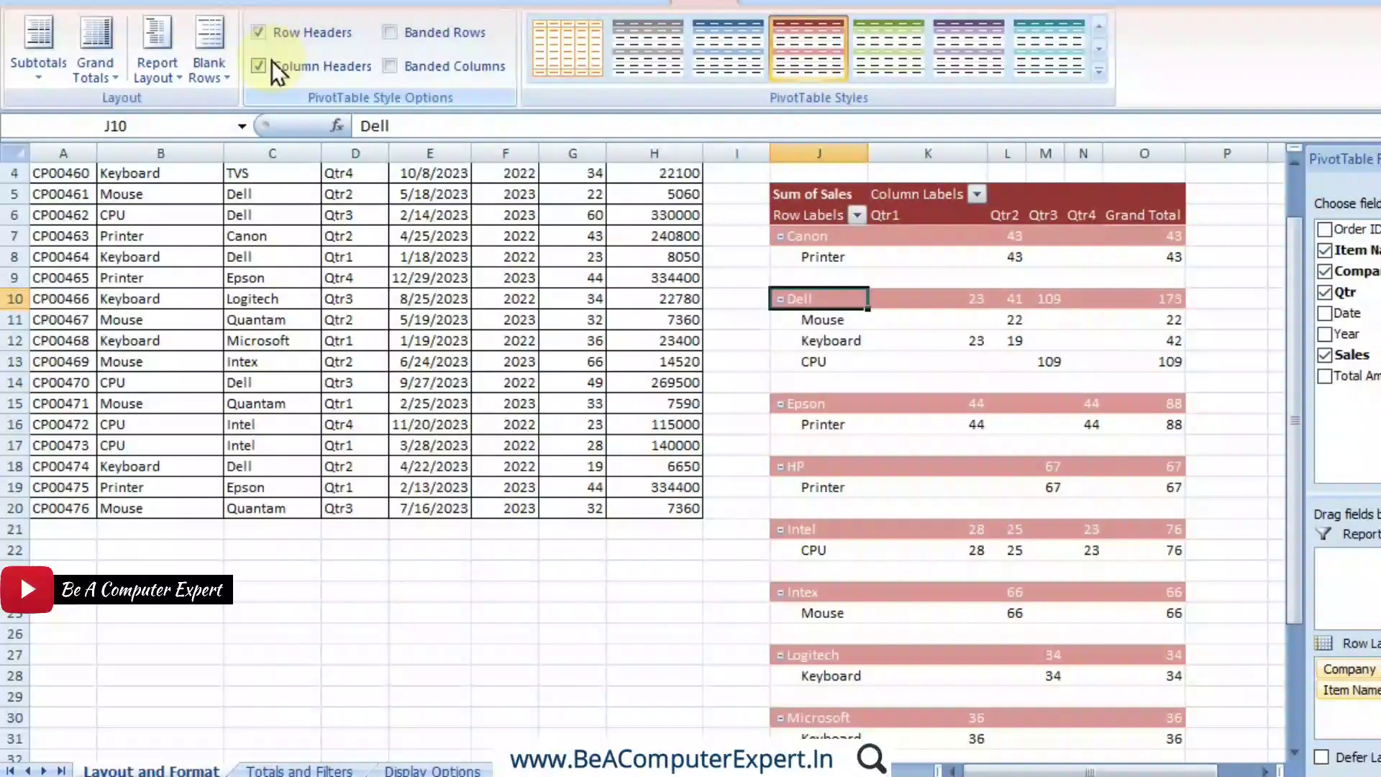
Turn Column Headers formatting off and on again, comparing the Qtr1 and Qtr2 headings of the PivotTable
{"action": "left_click", "coordinate": [263, 67]}
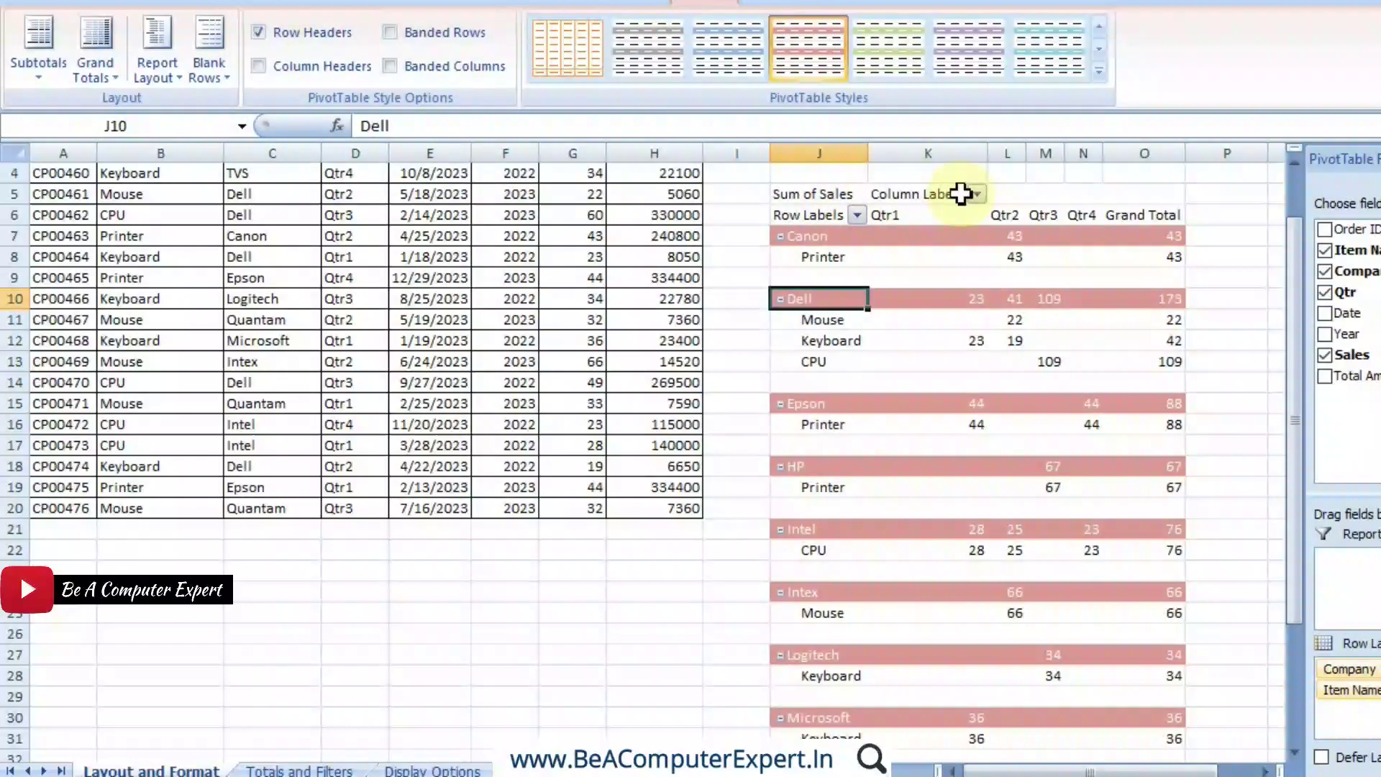
{"action": "left_click", "coordinate": [260, 66]}
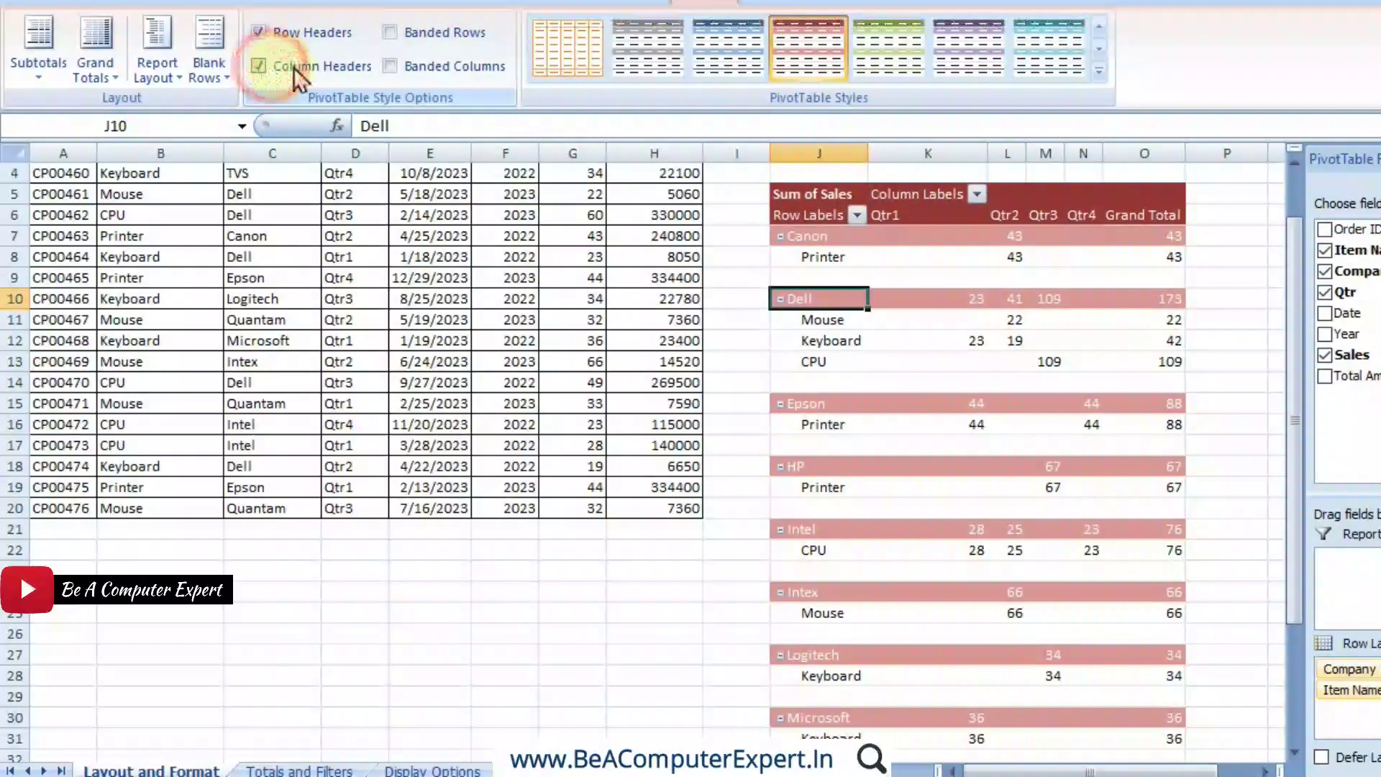
{"action": "left_click", "coordinate": [909, 196]}
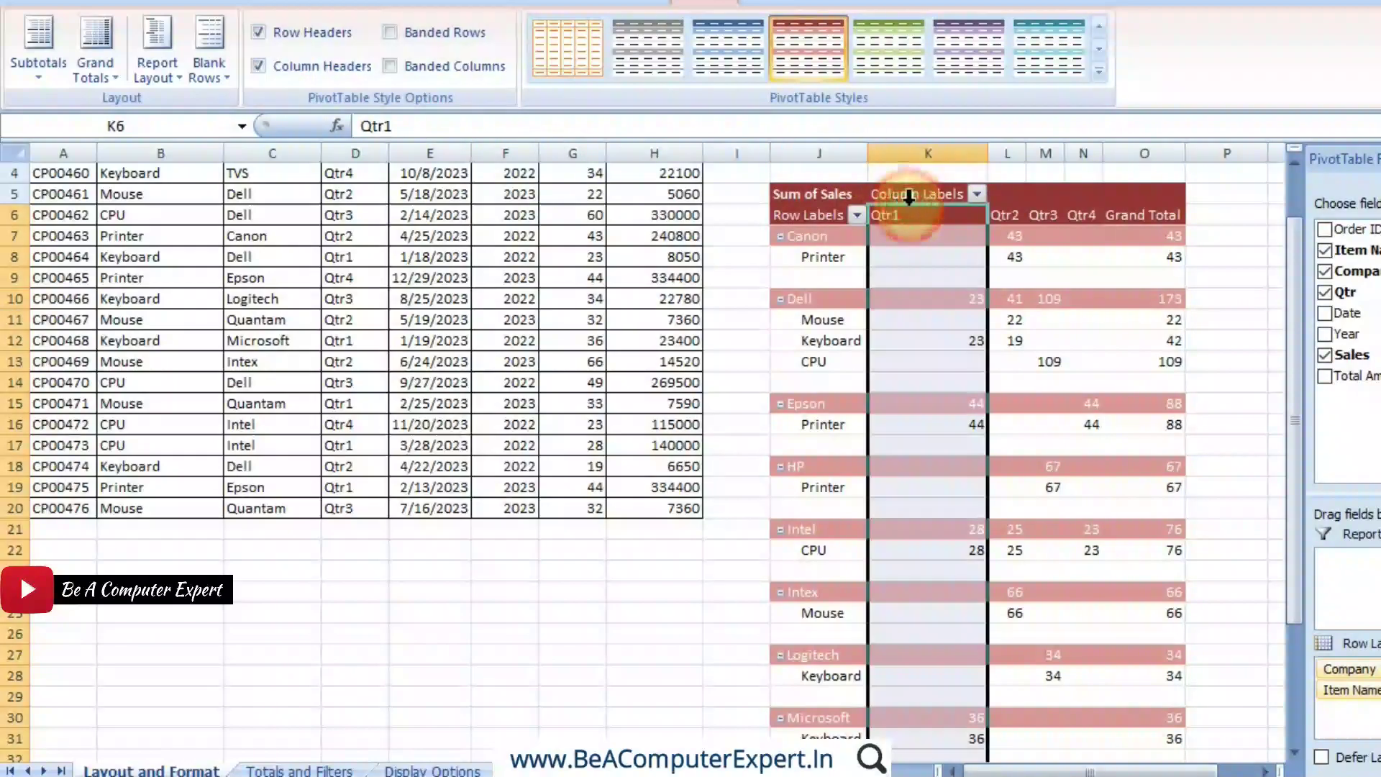
{"action": "left_click", "coordinate": [1008, 191]}
{"action": "left_click", "coordinate": [1007, 199]}
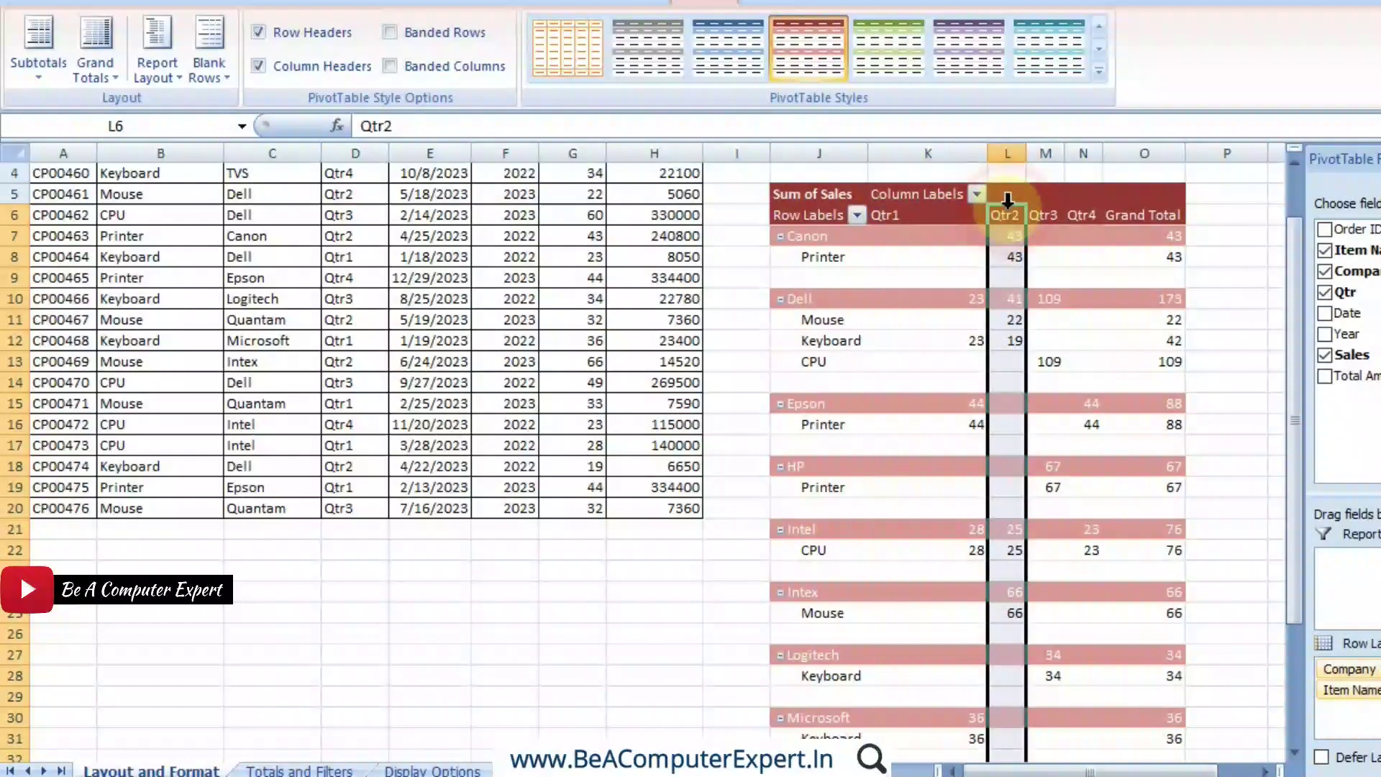
{"action": "left_click", "coordinate": [915, 218]}
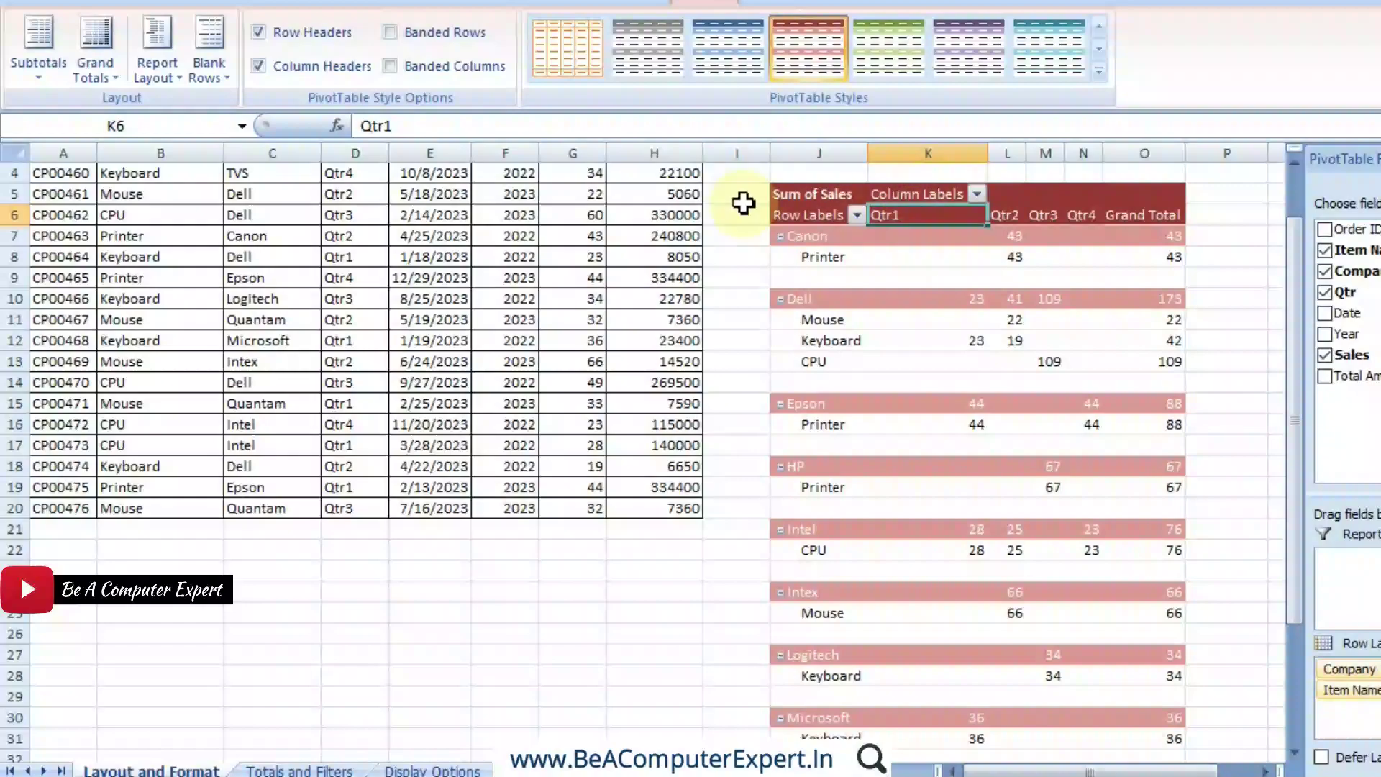
{"action": "left_click", "coordinate": [274, 70]}
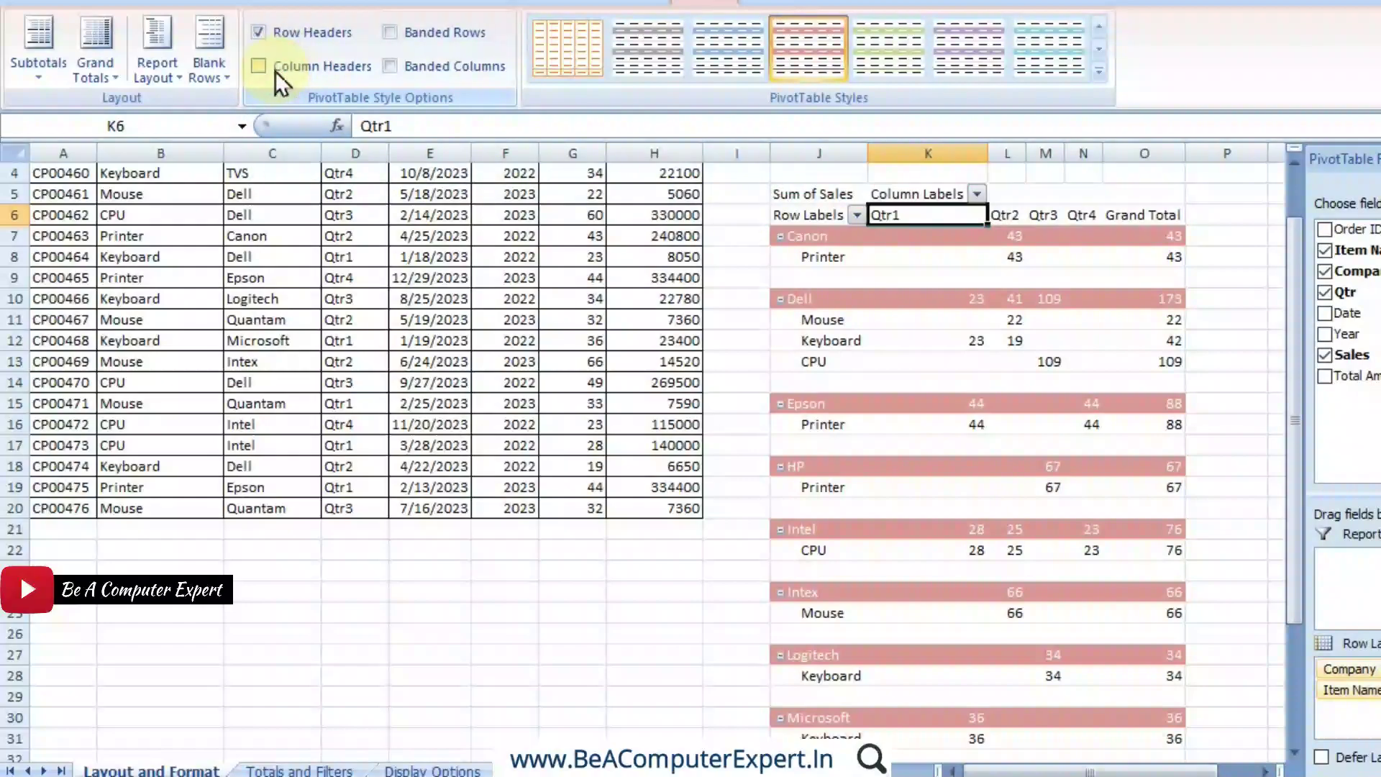
{"action": "left_click", "coordinate": [259, 65]}
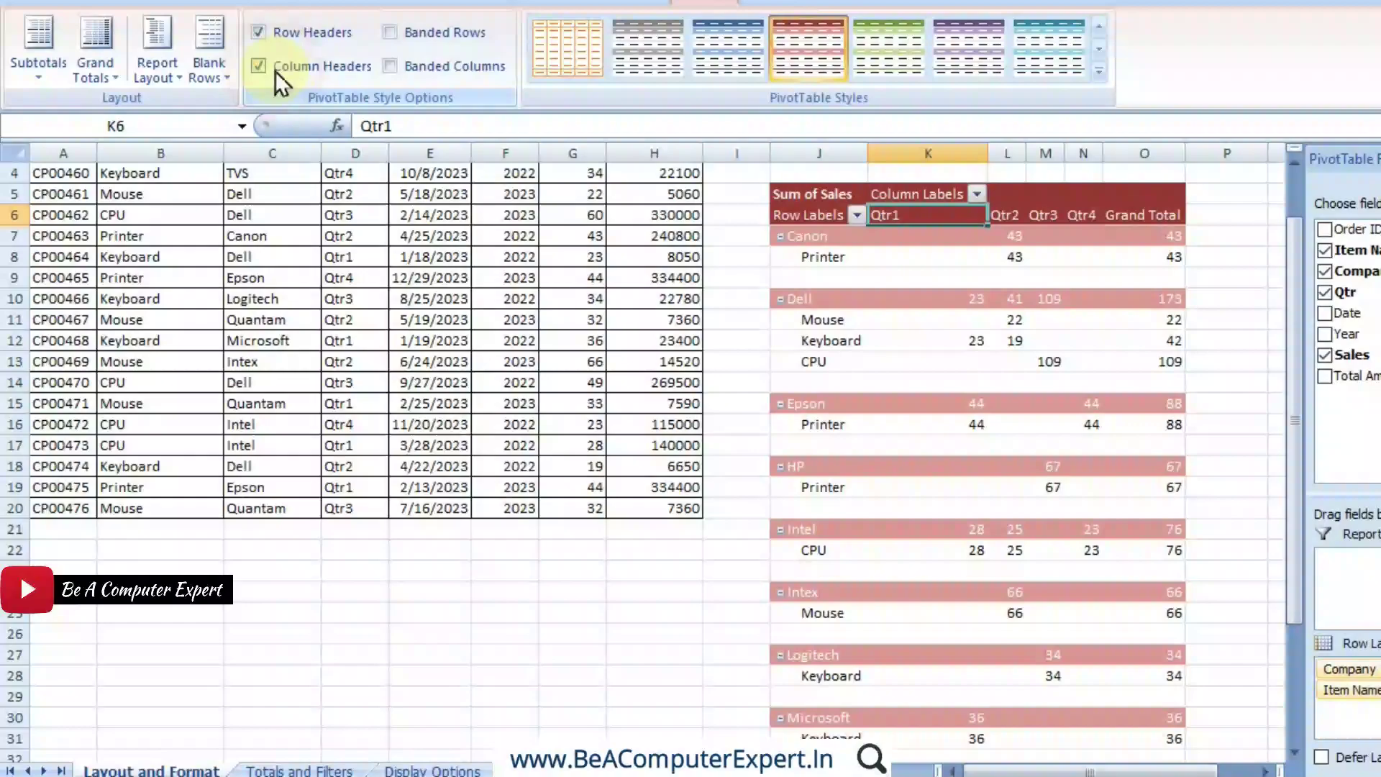
Turn on Banded Rows and apply the red third-row Light style to the PivotTable
{"action": "left_click", "coordinate": [411, 33]}
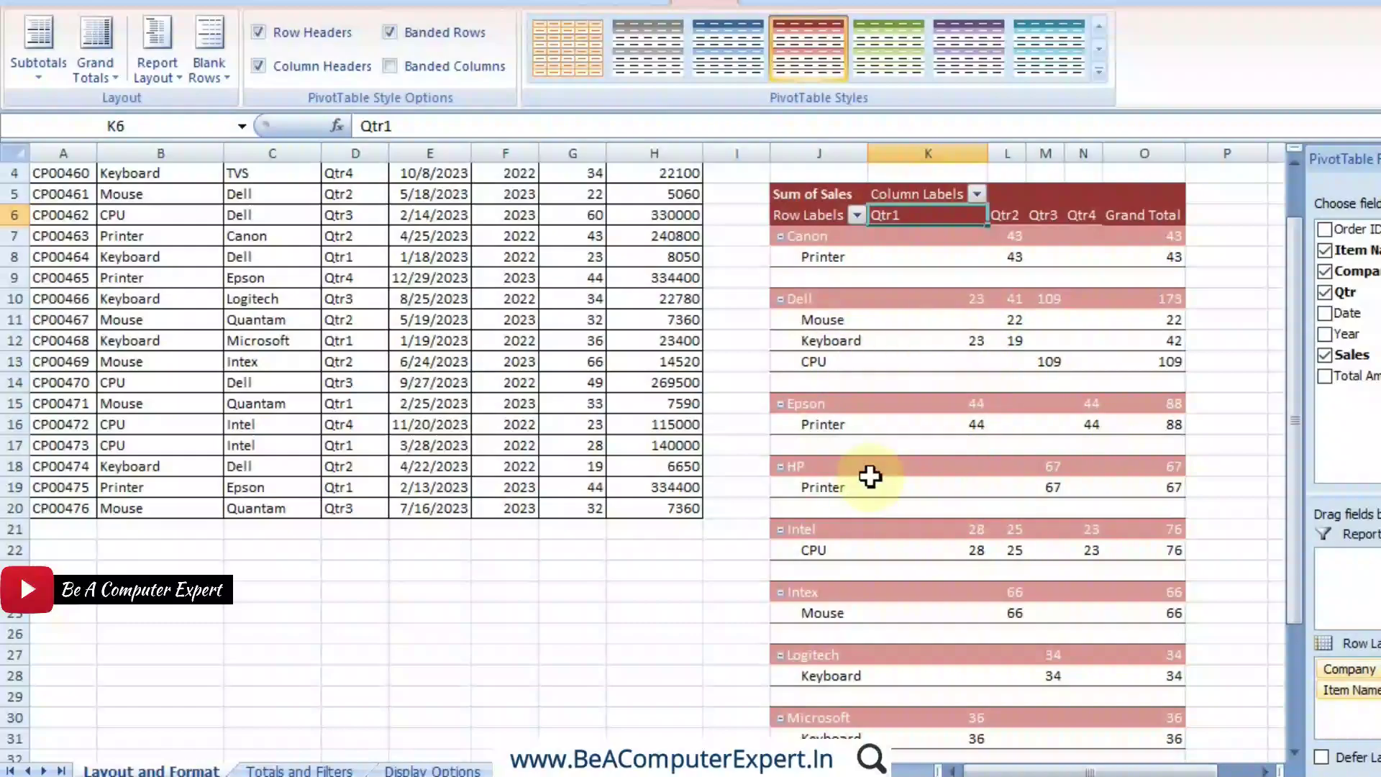
{"action": "left_click", "coordinate": [1099, 72]}
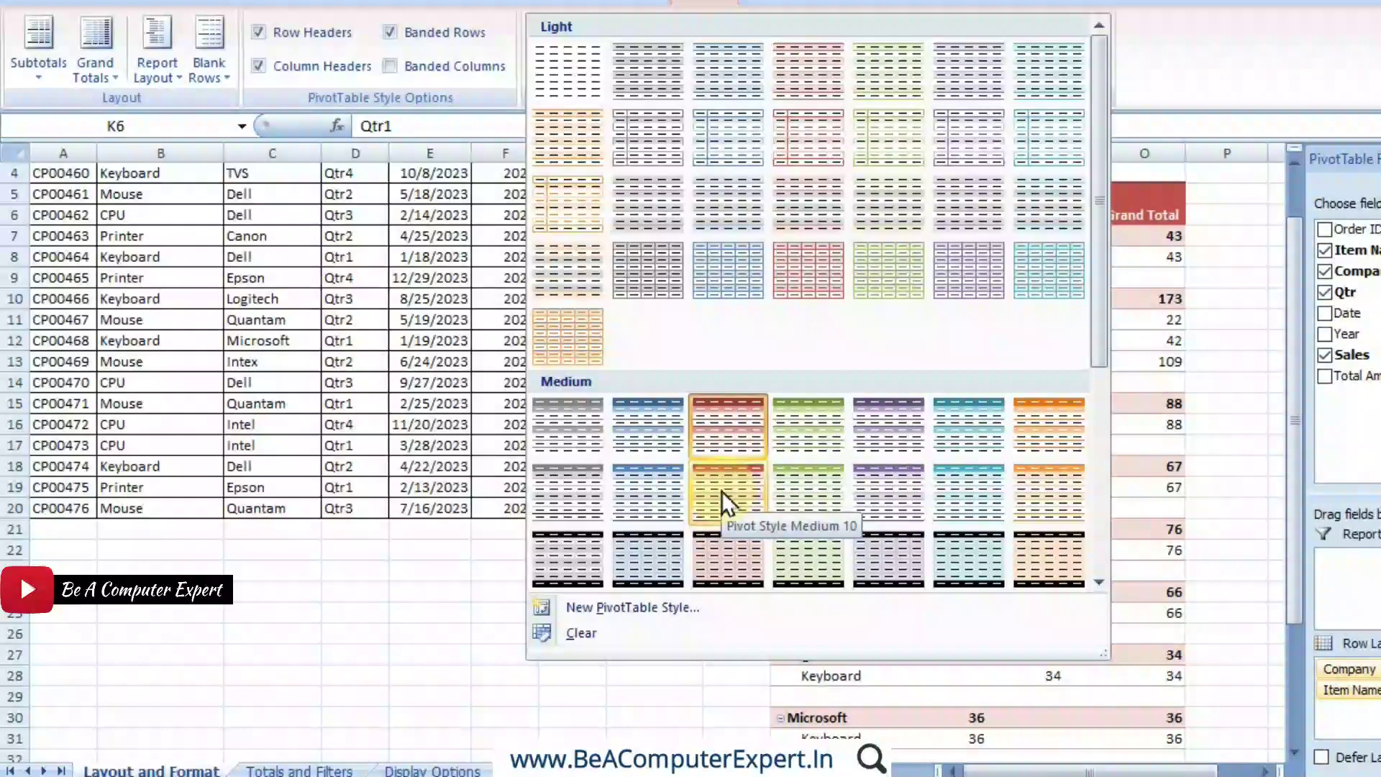
{"action": "left_click", "coordinate": [817, 219]}
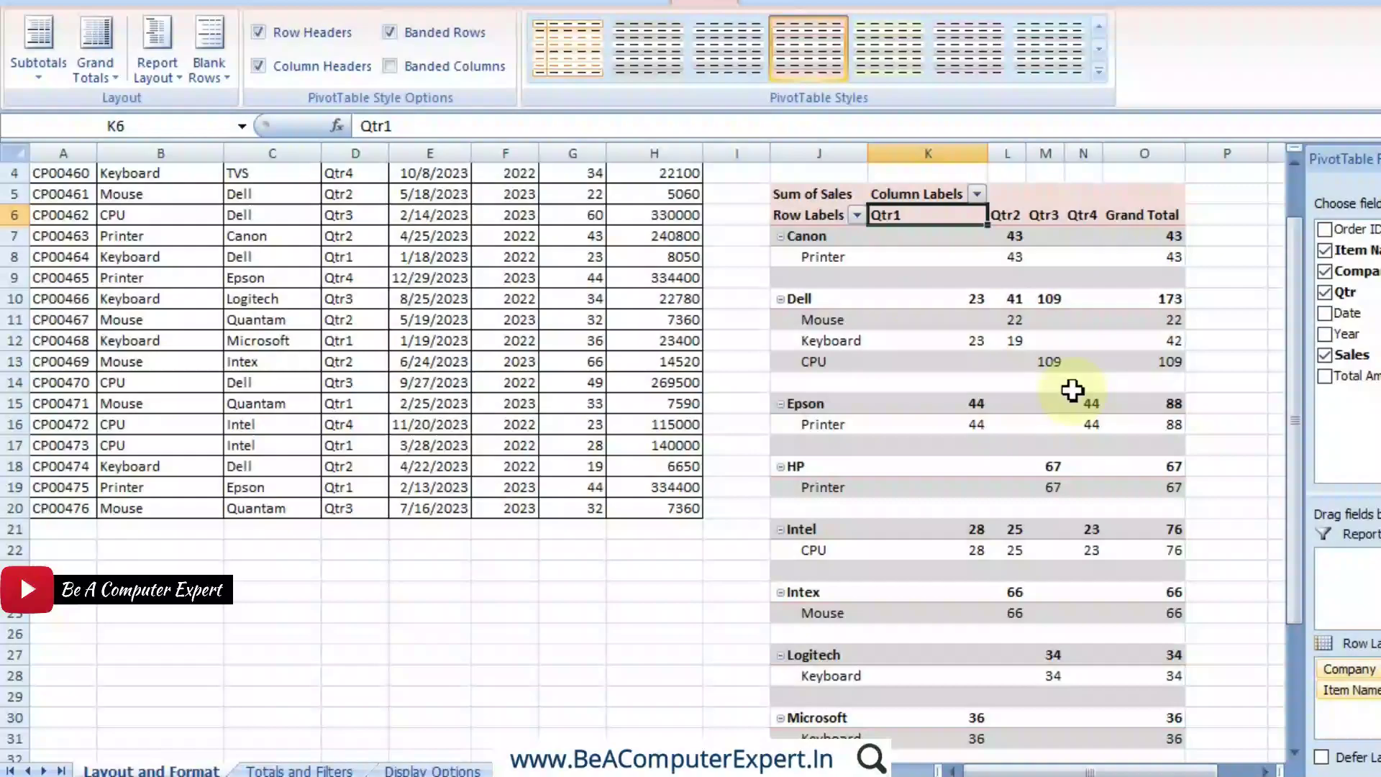
Examine the alternating shading of the banded rows across the Canon, Dell and Epson groups
{"action": "mouse_move", "coordinate": [1086, 460]}
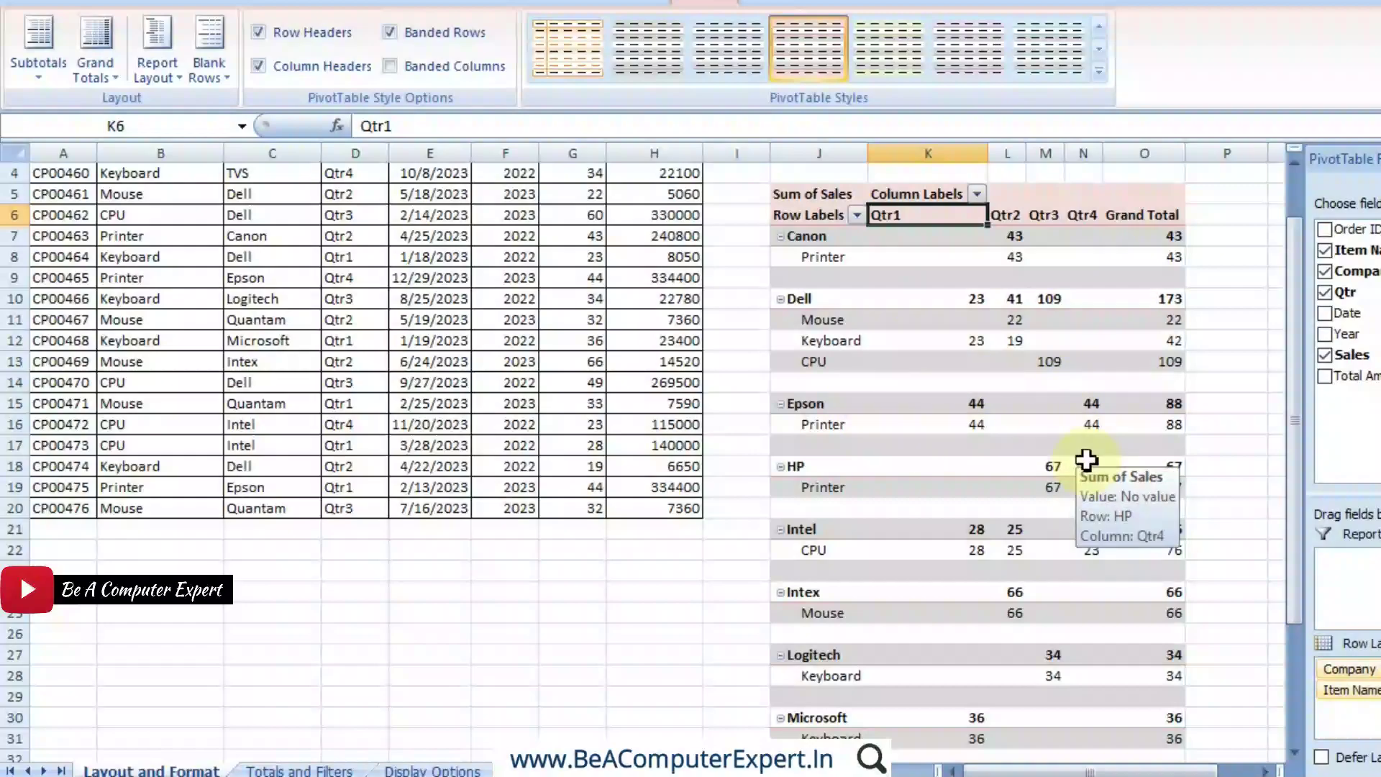
{"action": "left_click_drag", "start_coordinate": [814, 231], "coordinate": [1115, 230]}
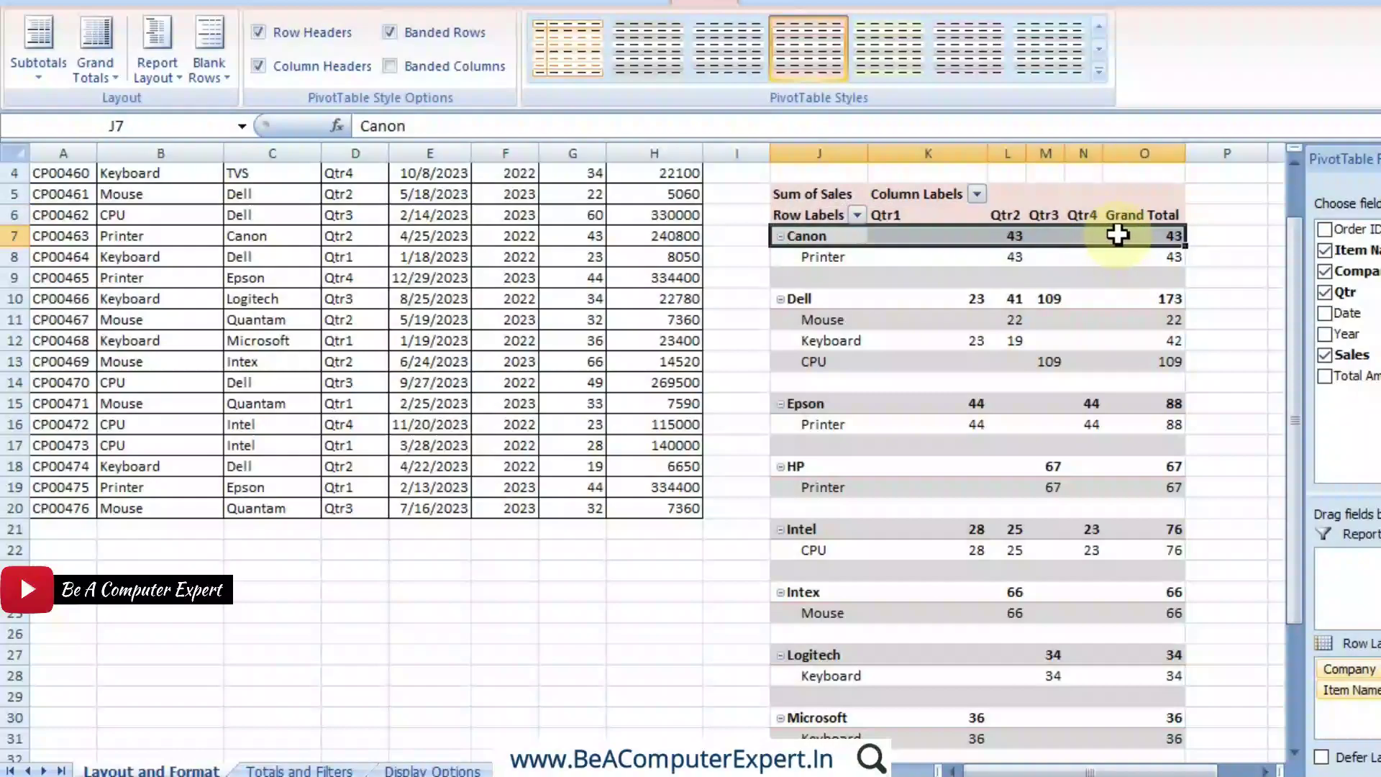
{"action": "left_click", "coordinate": [813, 257]}
{"action": "left_click_drag", "start_coordinate": [811, 279], "coordinate": [1144, 277]}
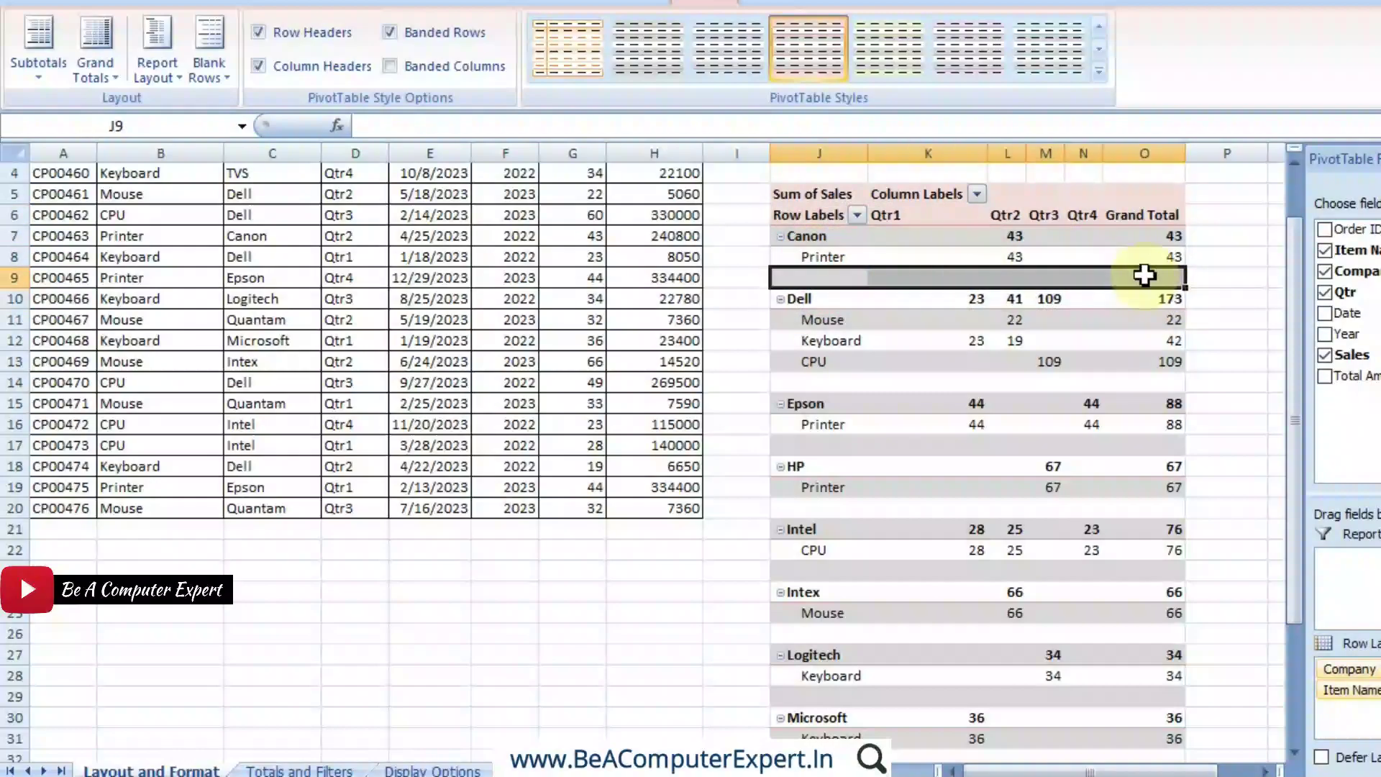
{"action": "left_click_drag", "start_coordinate": [812, 298], "coordinate": [1122, 293]}
{"action": "left_click", "coordinate": [987, 400]}
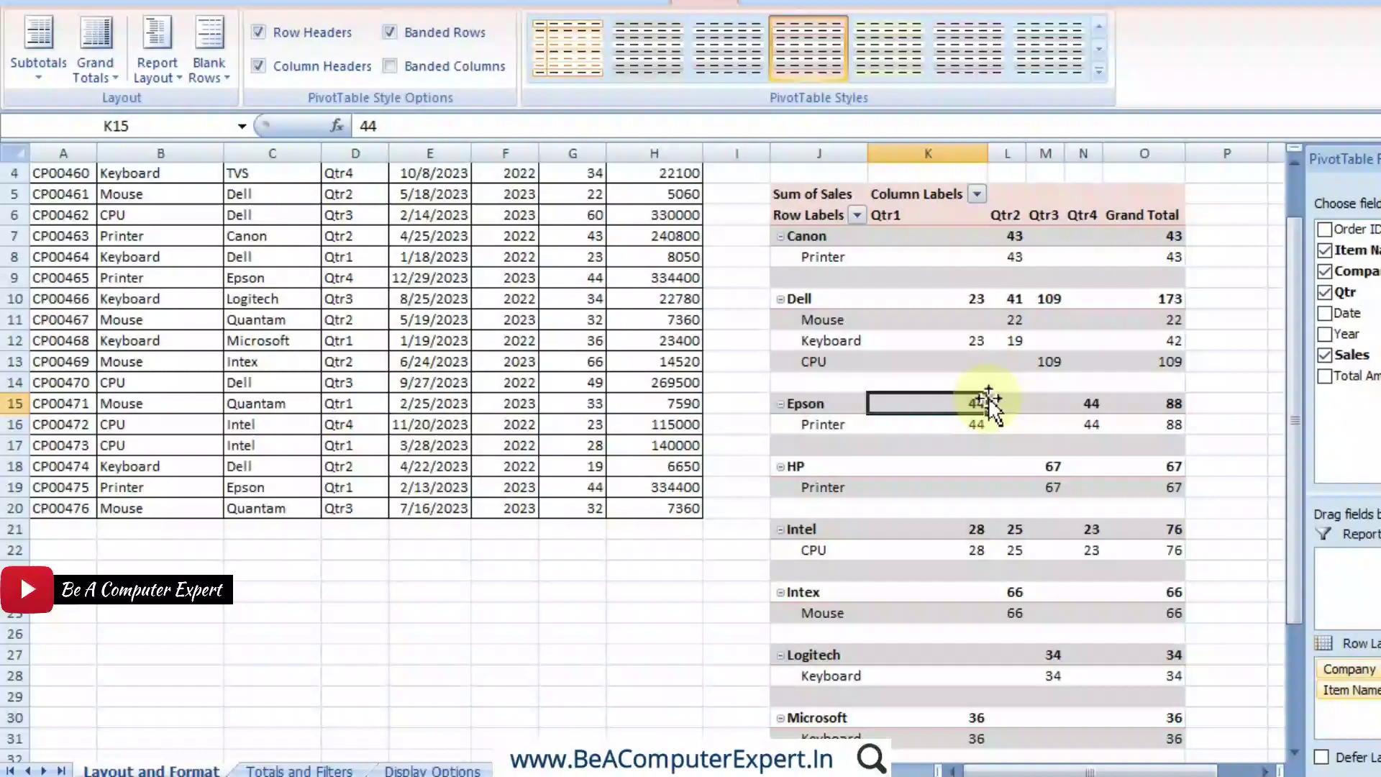
Switch the banding from rows to columns, and preview the blue fourth-row Light style on the PivotTable
{"action": "left_click", "coordinate": [390, 37]}
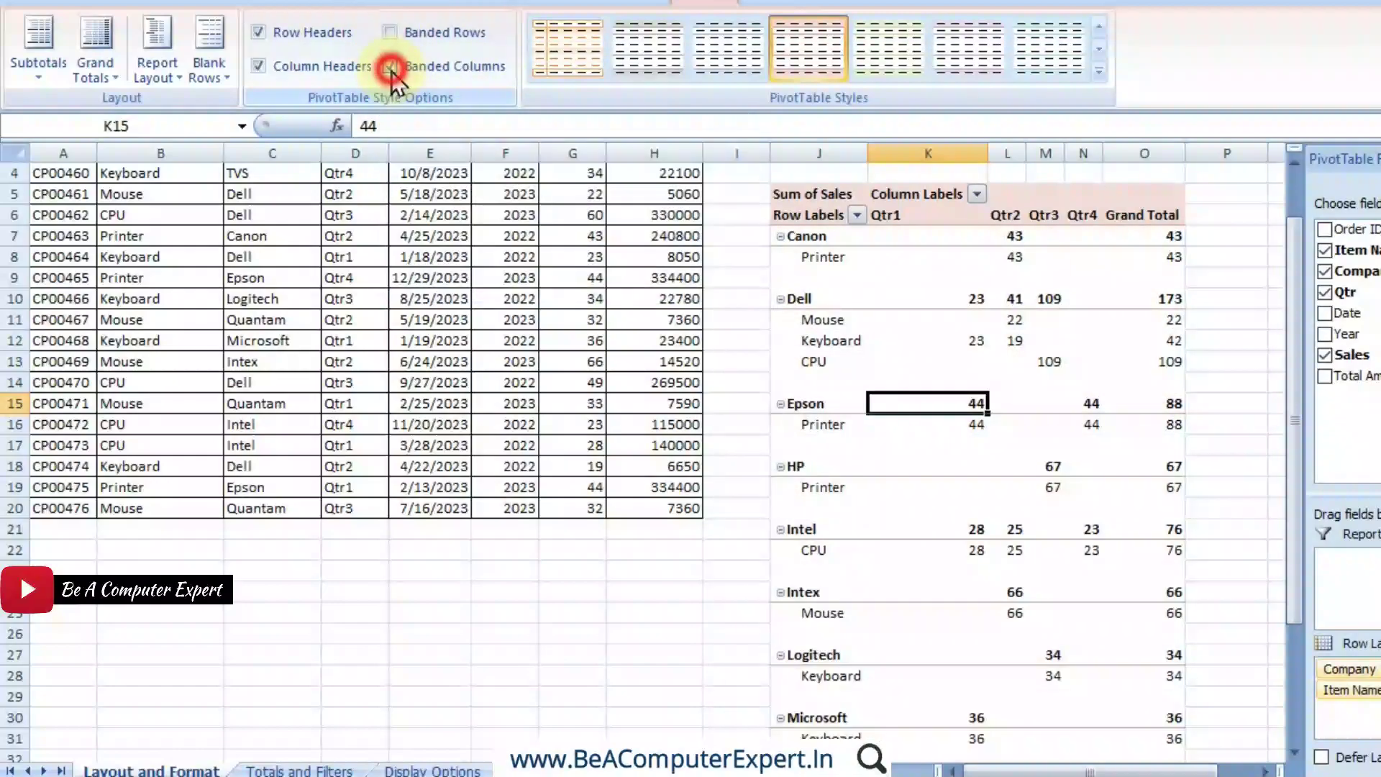
{"action": "left_click", "coordinate": [390, 69]}
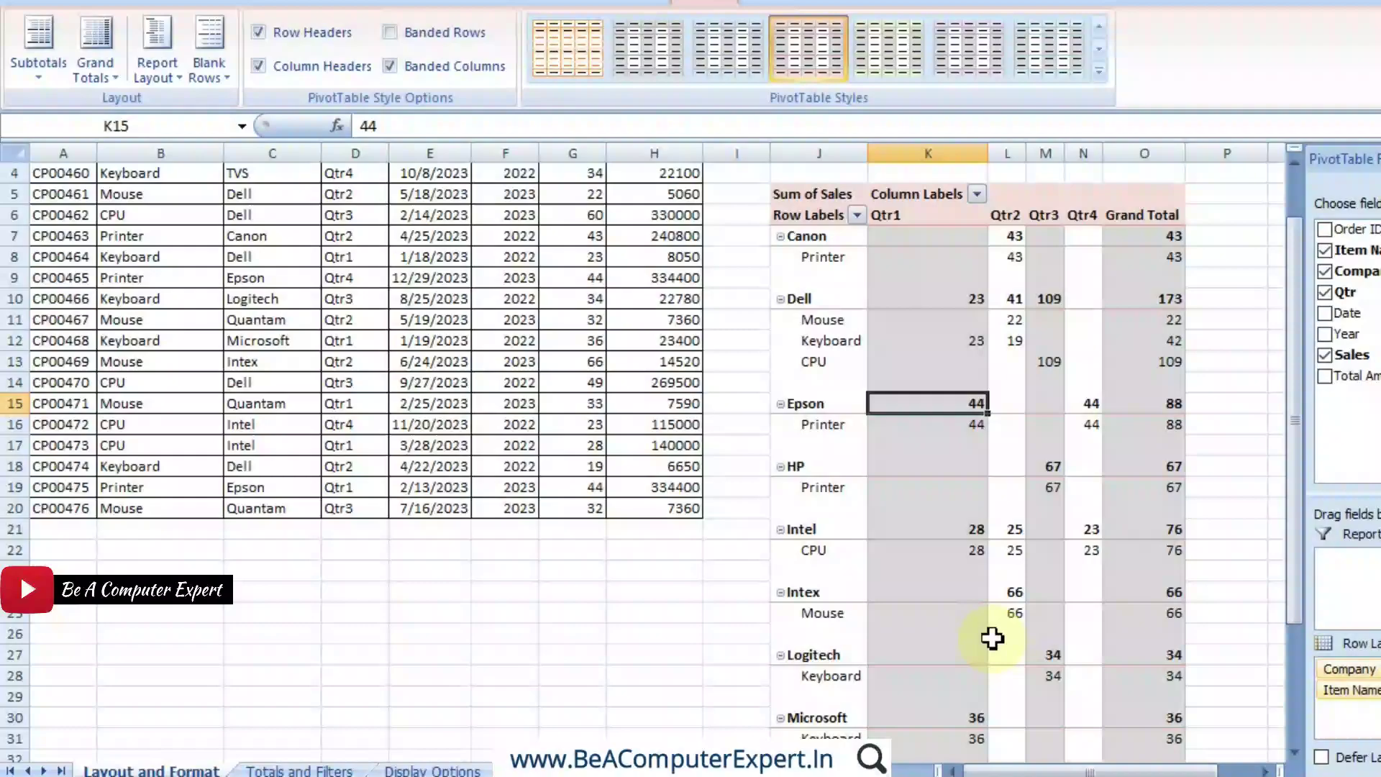
{"action": "left_click", "coordinate": [1098, 72]}
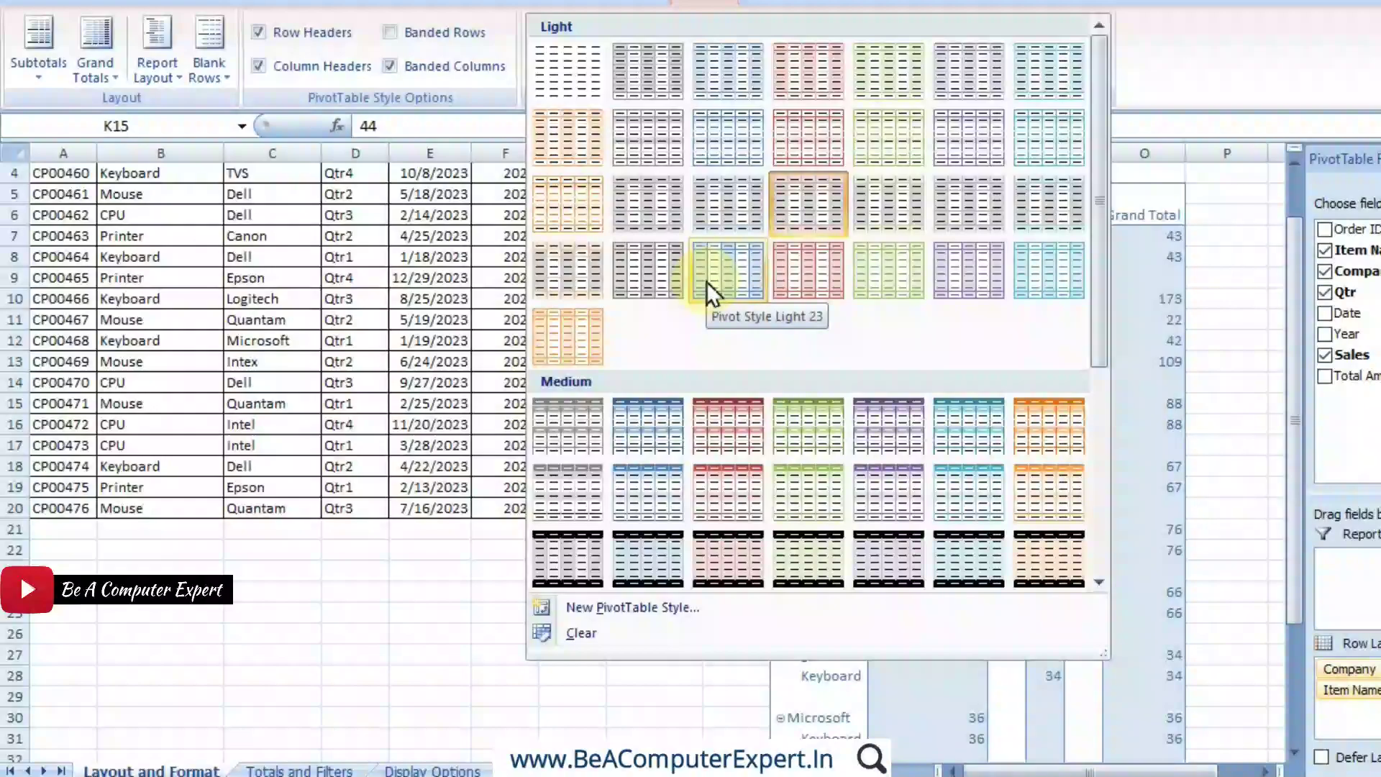
Turn off Banded Columns for the PivotTable and view the available actions for its red third-row Light style
{"action": "left_click", "coordinate": [386, 74]}
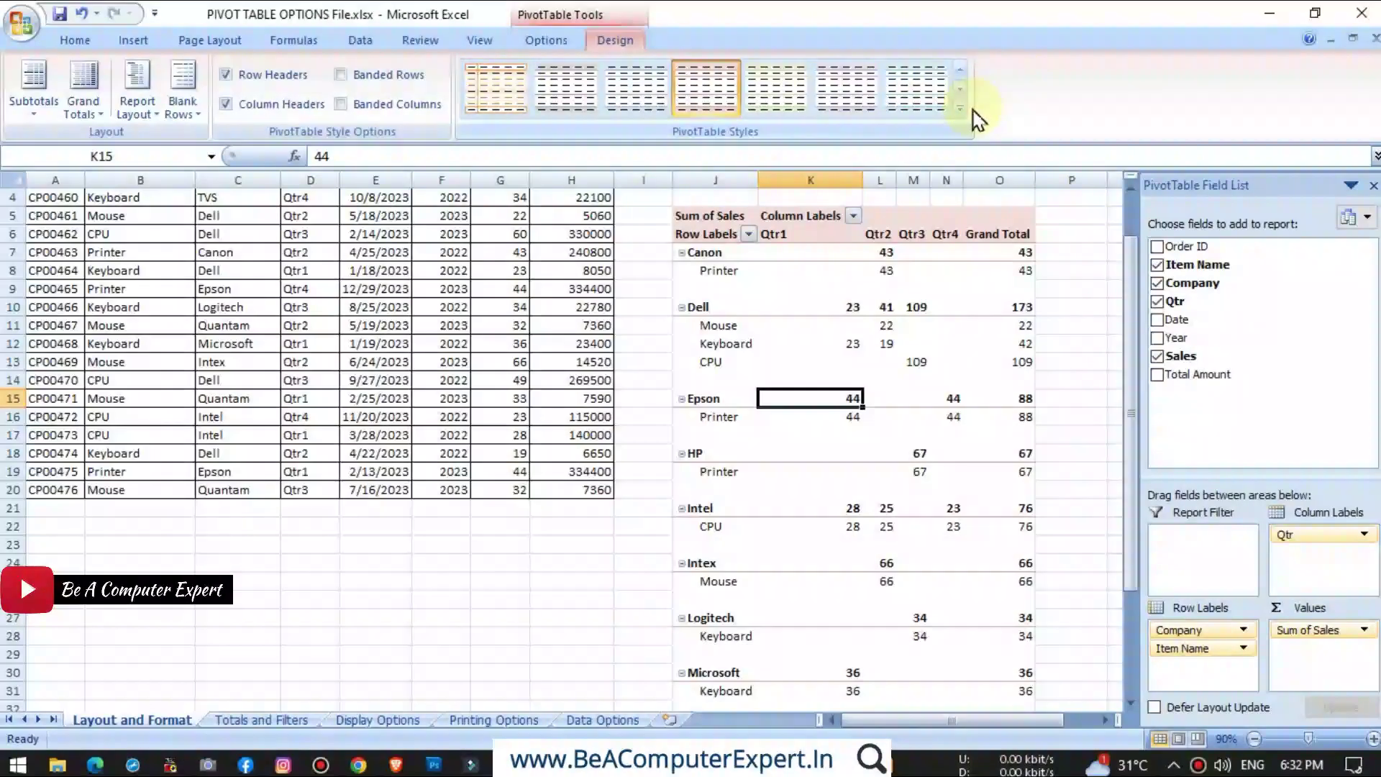
{"action": "left_click", "coordinate": [961, 109]}
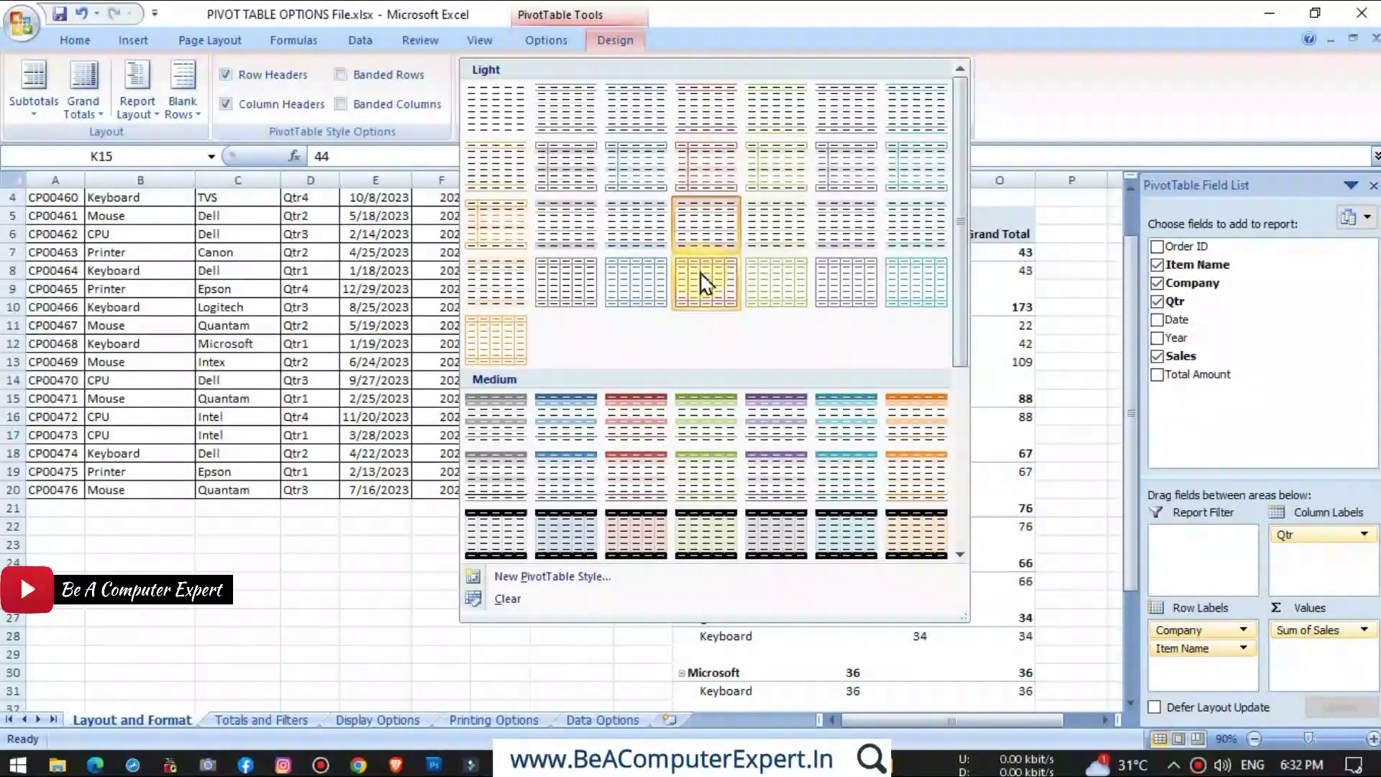
{"action": "right_click", "coordinate": [696, 238]}
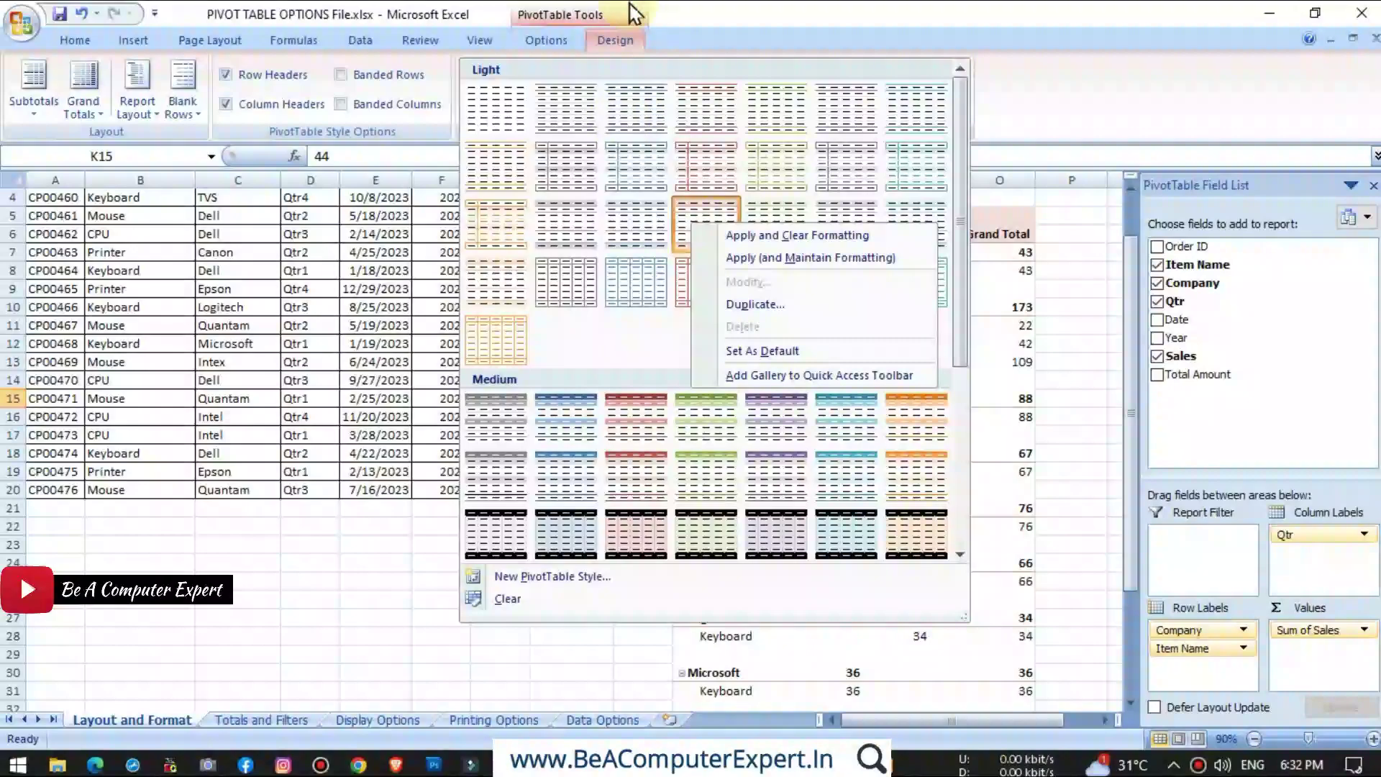
{"action": "left_click", "coordinate": [683, 14]}
Browse the Format as Table gallery, checking the actions for the red third-row Light style and the New PivotTable Style command
{"action": "left_click", "coordinate": [79, 41]}
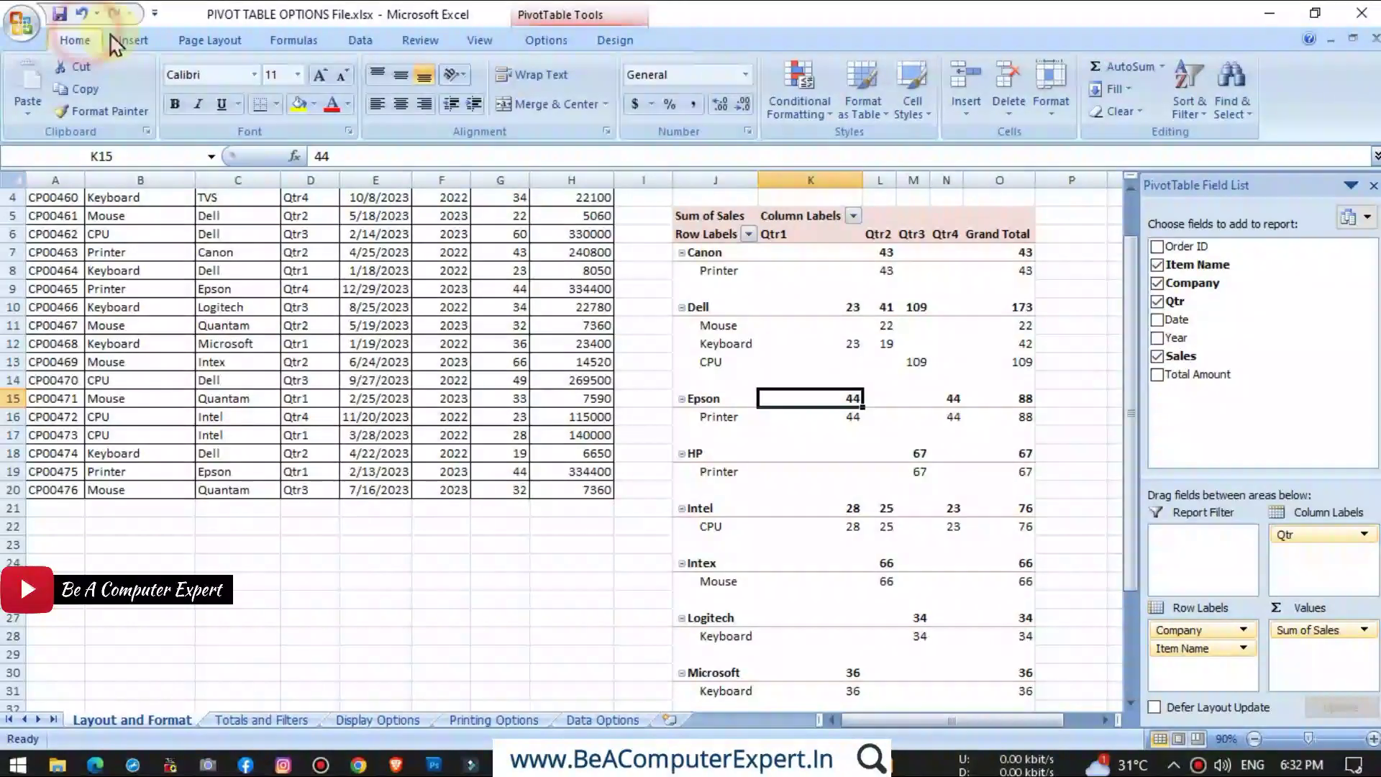
{"action": "left_click", "coordinate": [883, 122]}
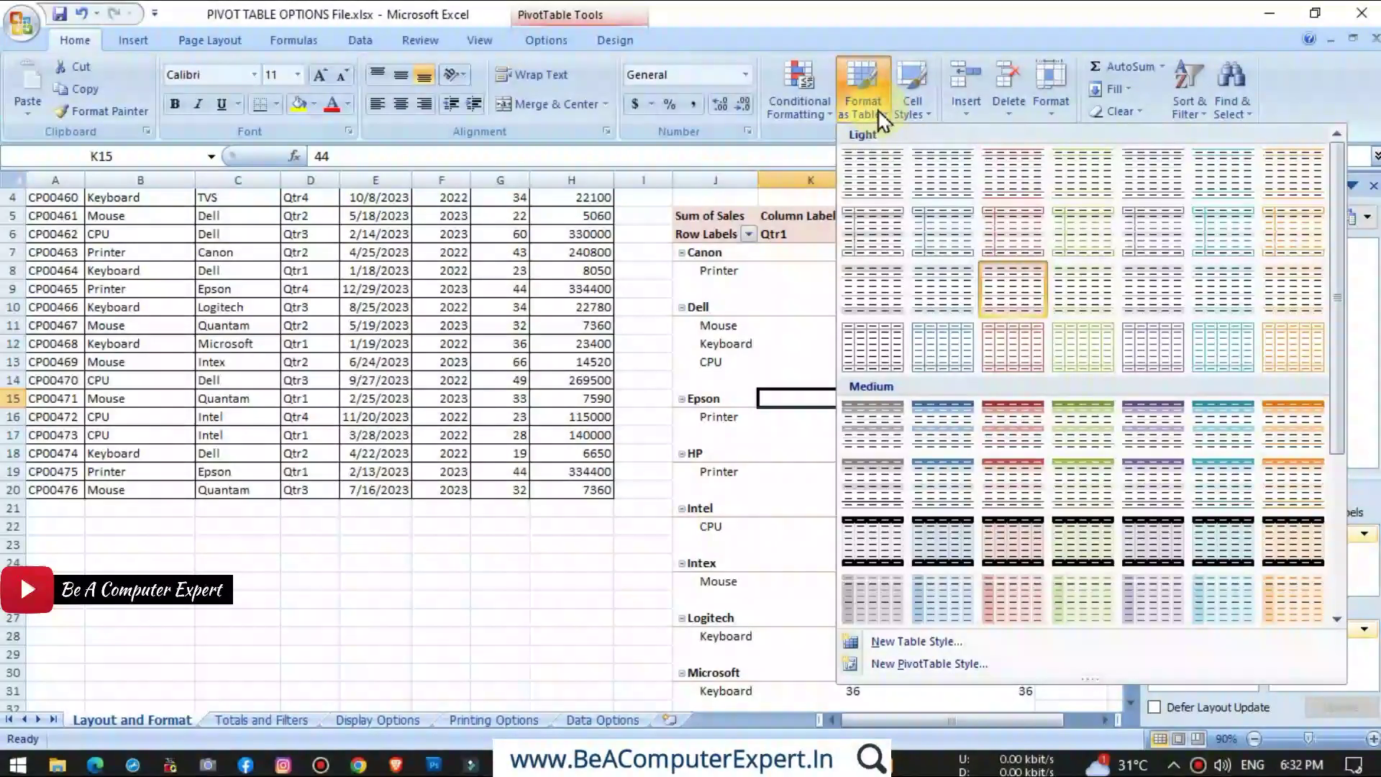
{"action": "right_click", "coordinate": [1009, 295]}
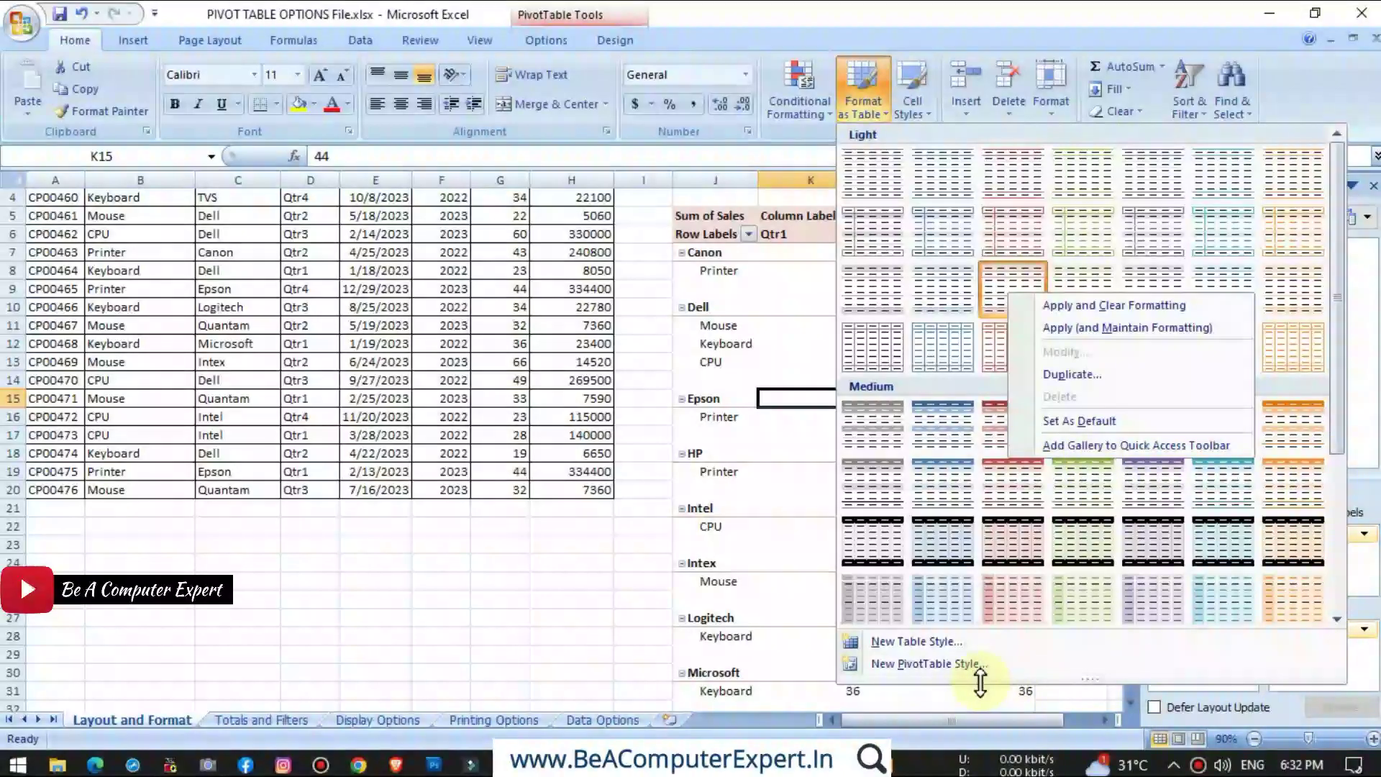
{"action": "scroll", "coordinate": [1112, 636], "scroll_direction": "down", "scroll_amount": 1}
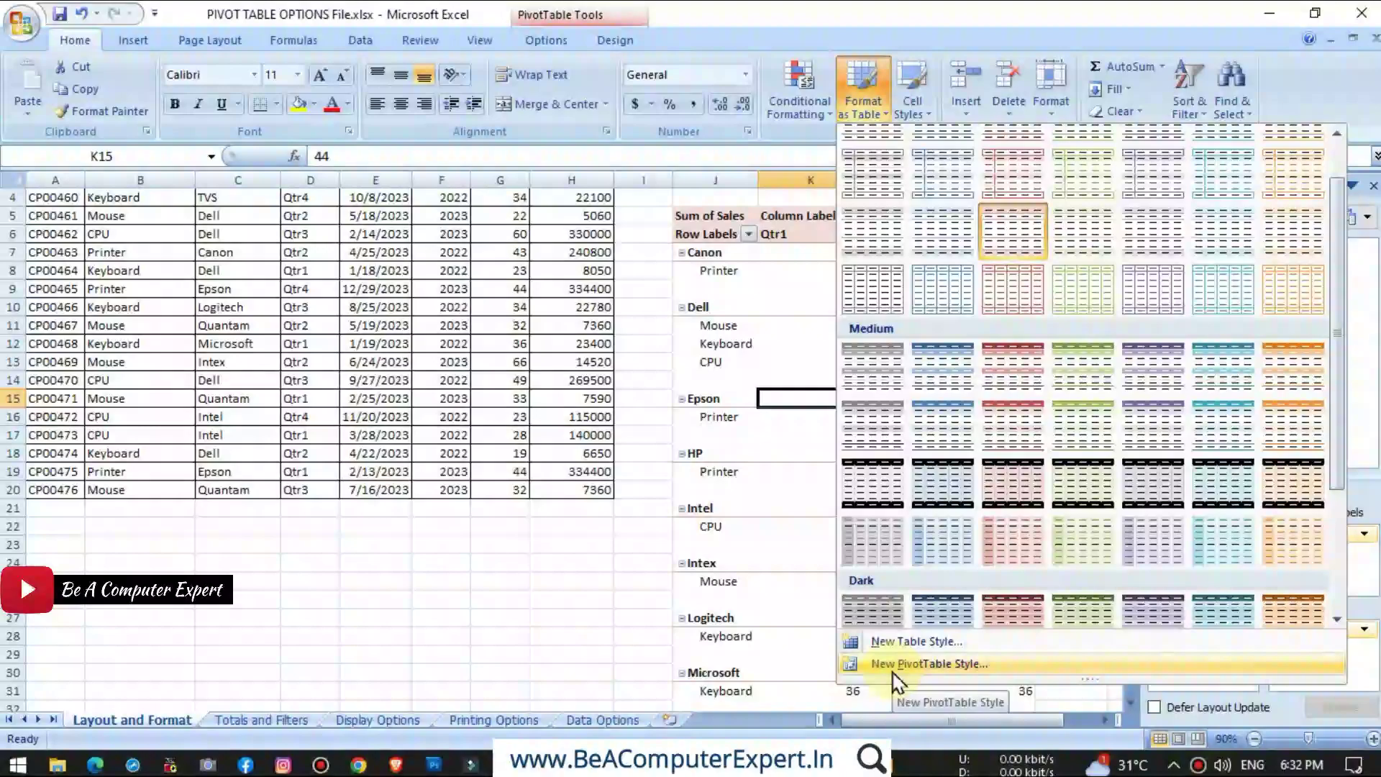
{"action": "left_click", "coordinate": [572, 15]}
Examine the settings for creating a new PivotTable quick style from the PivotTable Styles gallery, and leave without creating one
{"action": "left_click", "coordinate": [610, 39]}
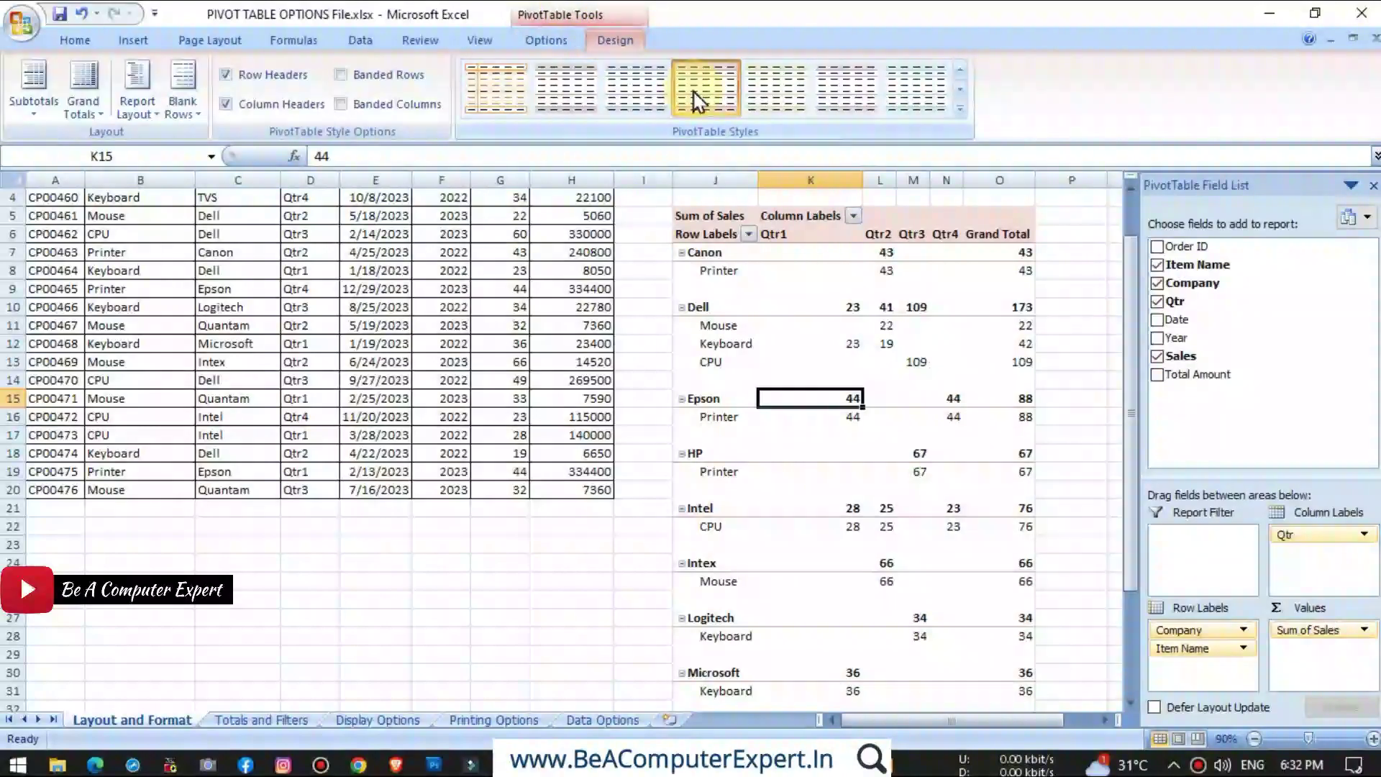
{"action": "left_click", "coordinate": [962, 109]}
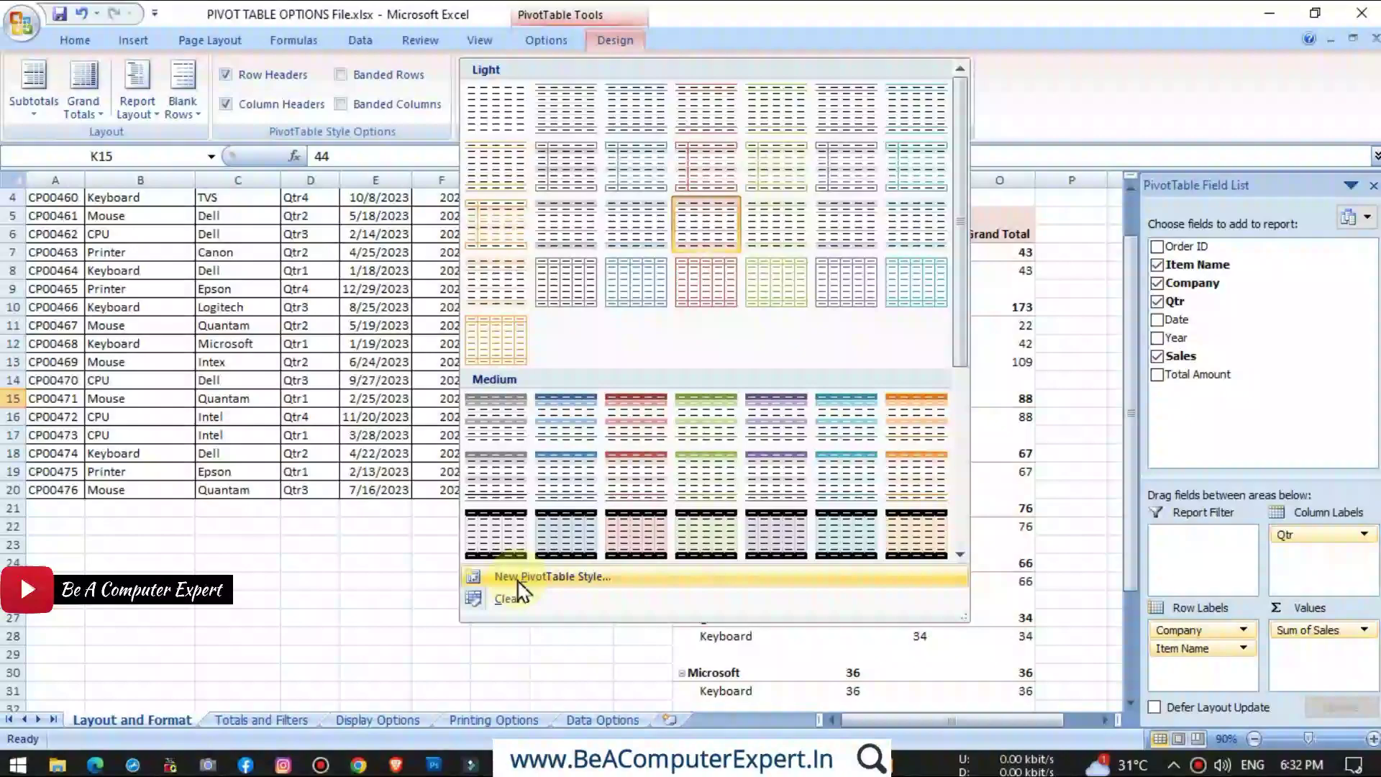
{"action": "right_click", "coordinate": [706, 212]}
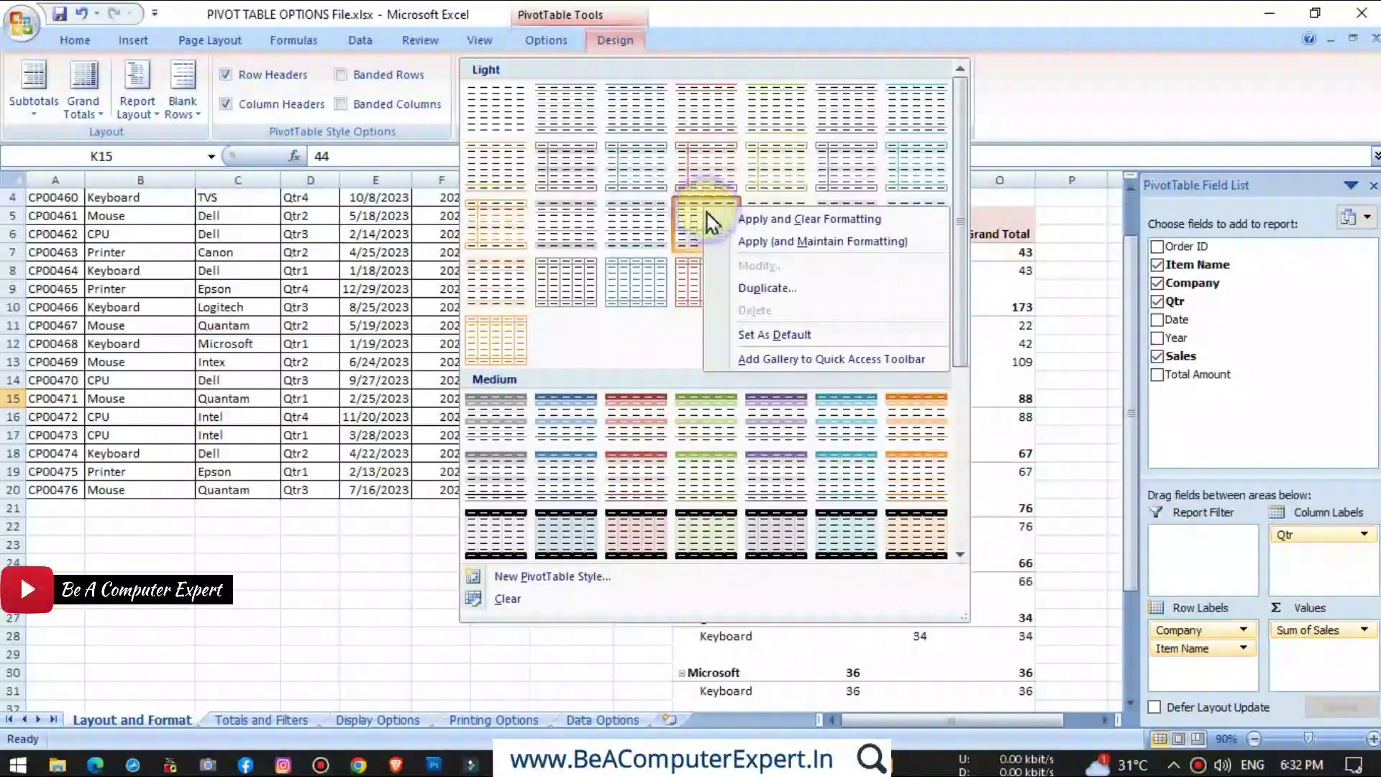
{"action": "left_click", "coordinate": [568, 581]}
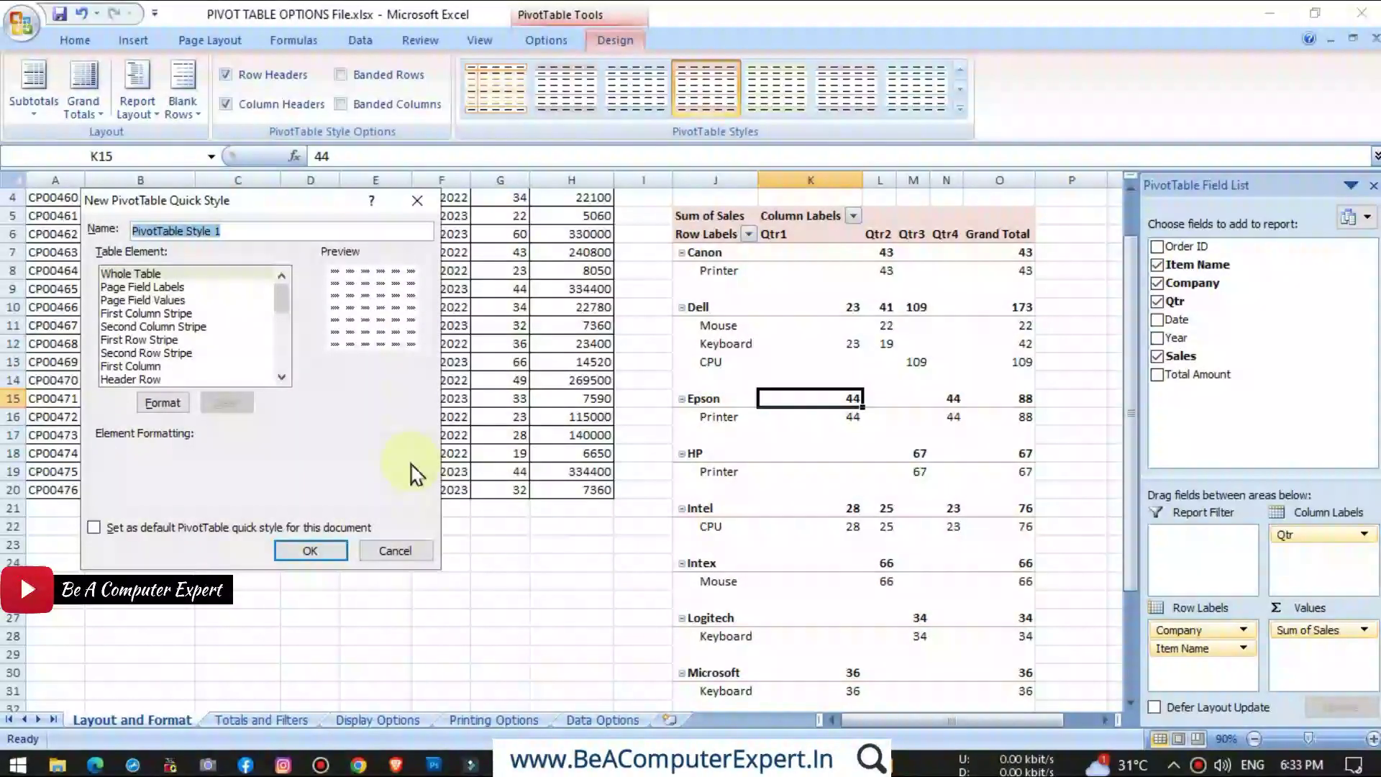
{"action": "left_click_drag", "start_coordinate": [265, 198], "coordinate": [804, 178]}
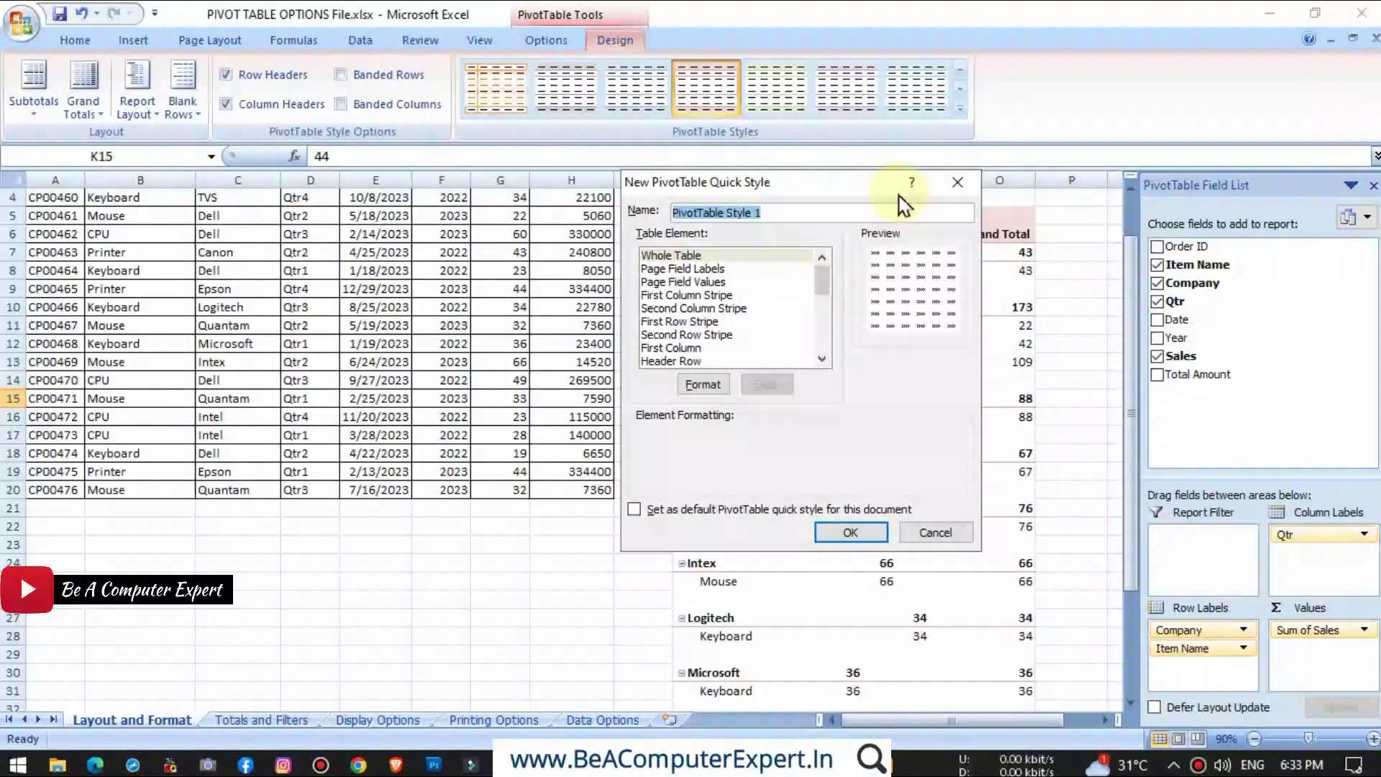
{"action": "left_click", "coordinate": [957, 182]}
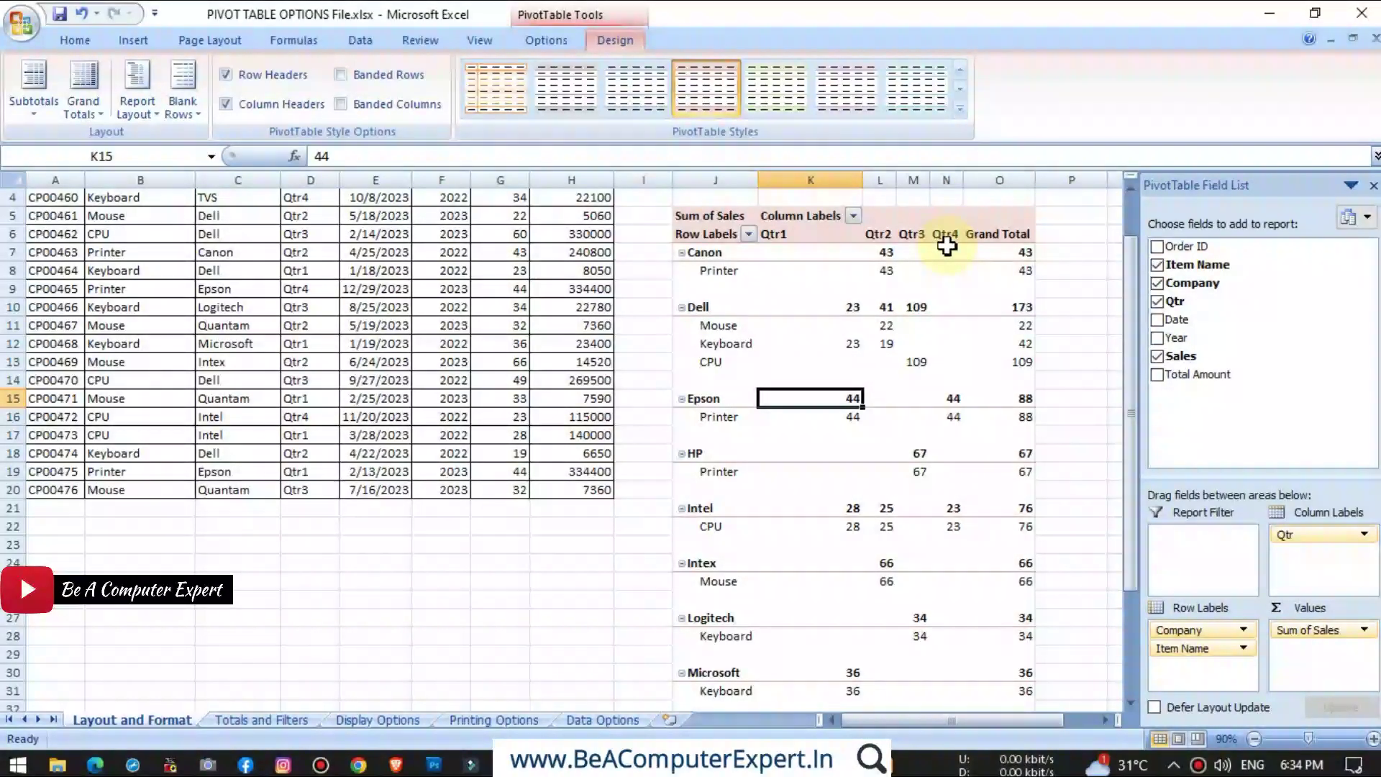
{"action": "mouse_move", "coordinate": [947, 246]}
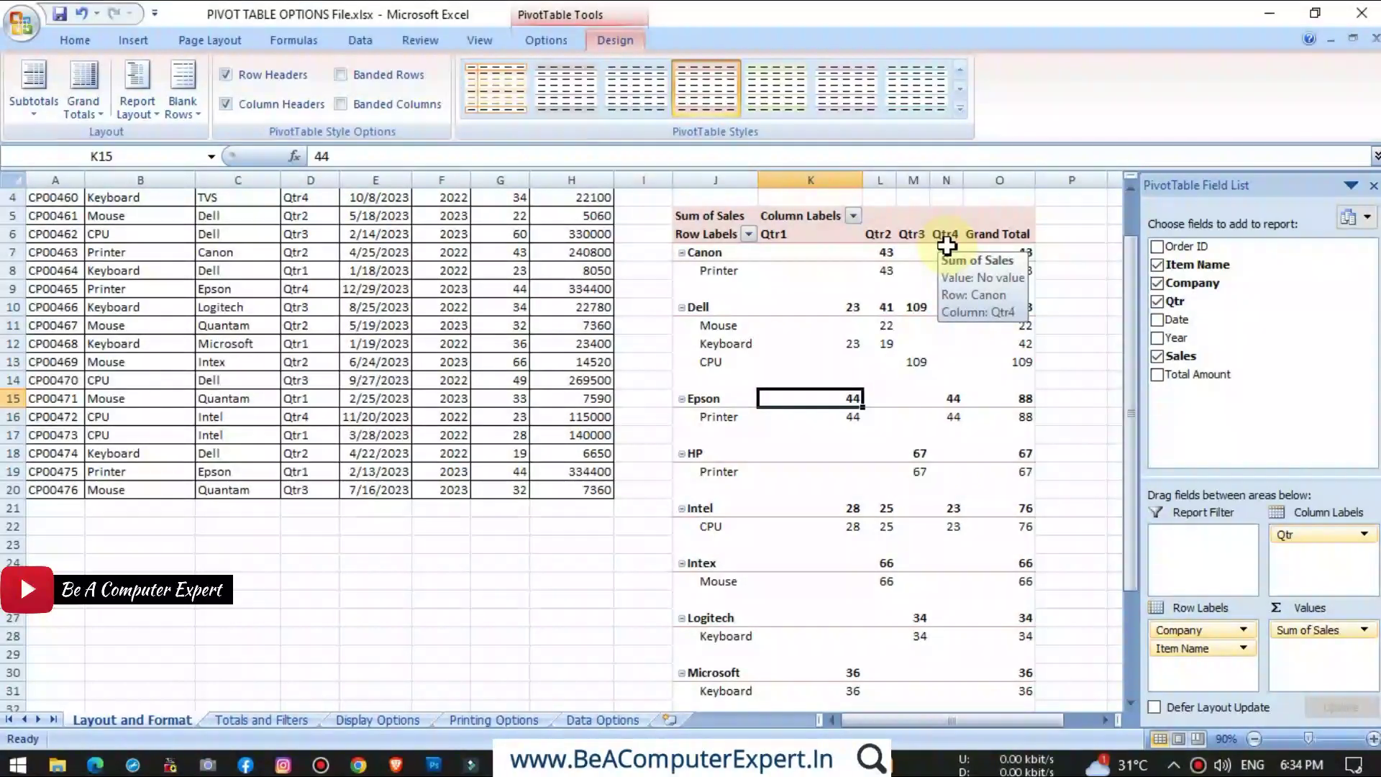